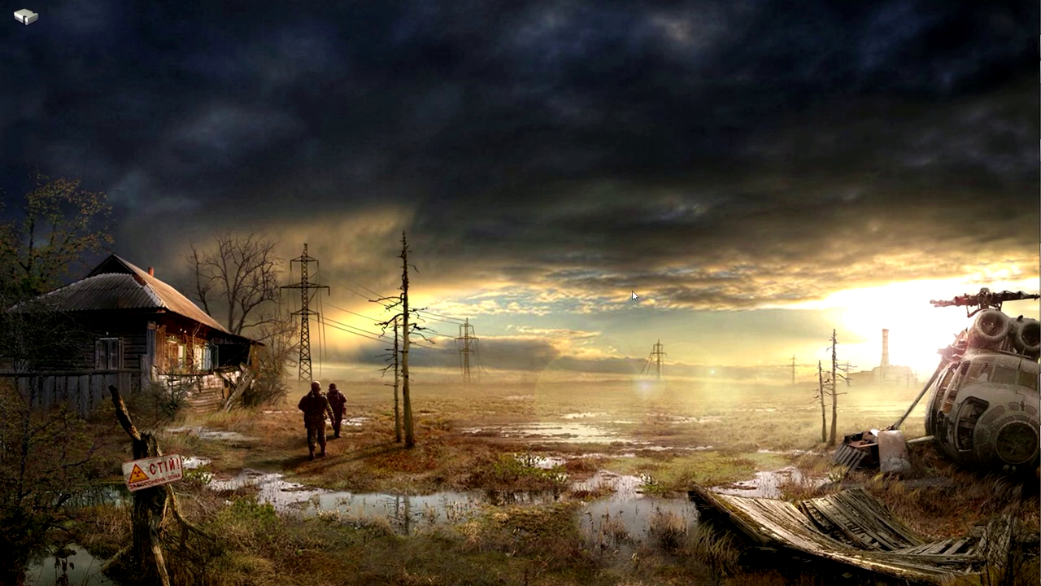
Show the Eradicator v1.0 Workshop page, scroll to its Description and open the full description link
mouse_move(1038, 107)
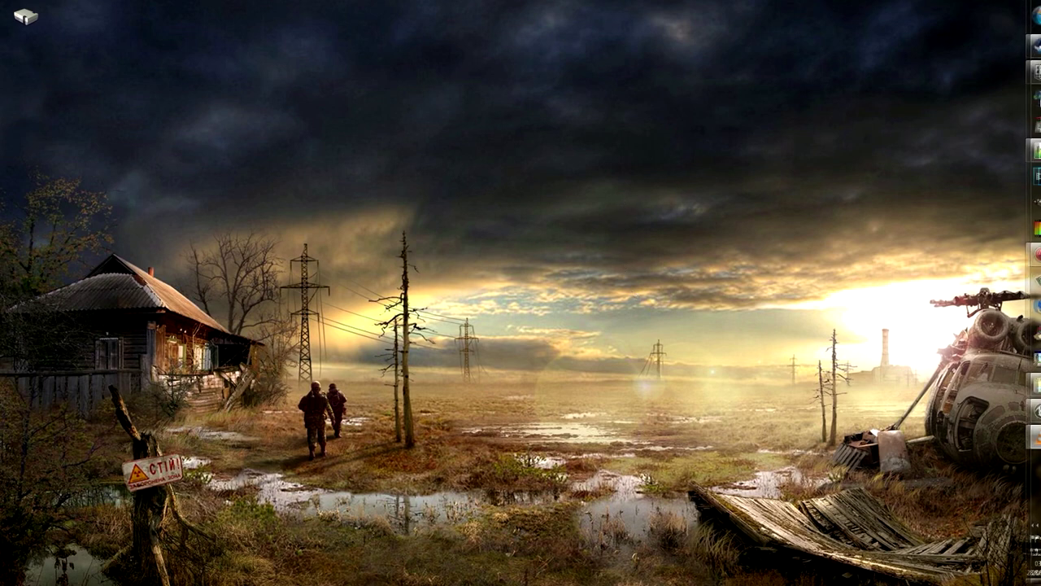
click(1032, 49)
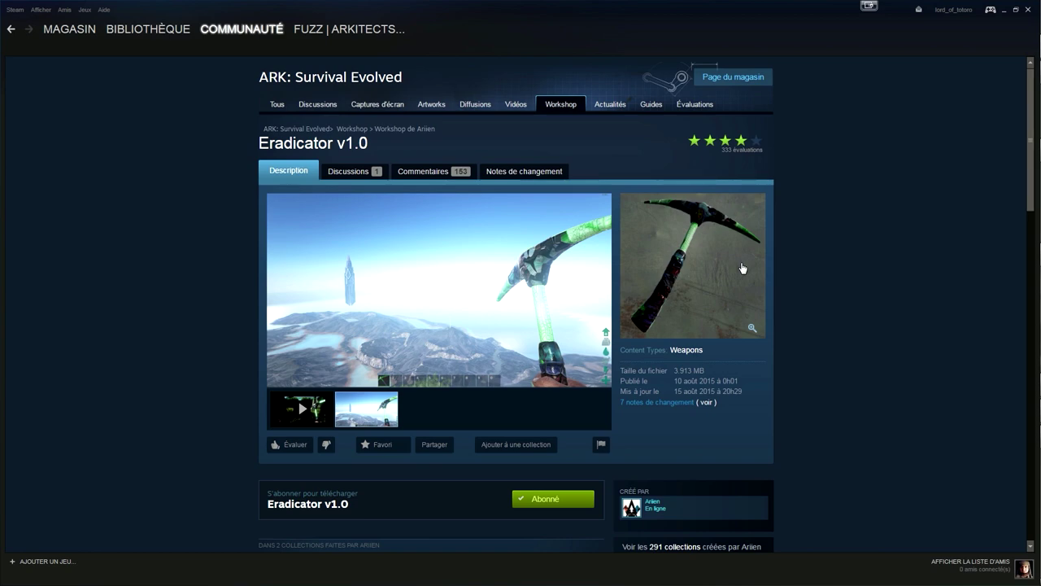
scroll(830, 294, down, 3)
scroll(830, 294, up, 3)
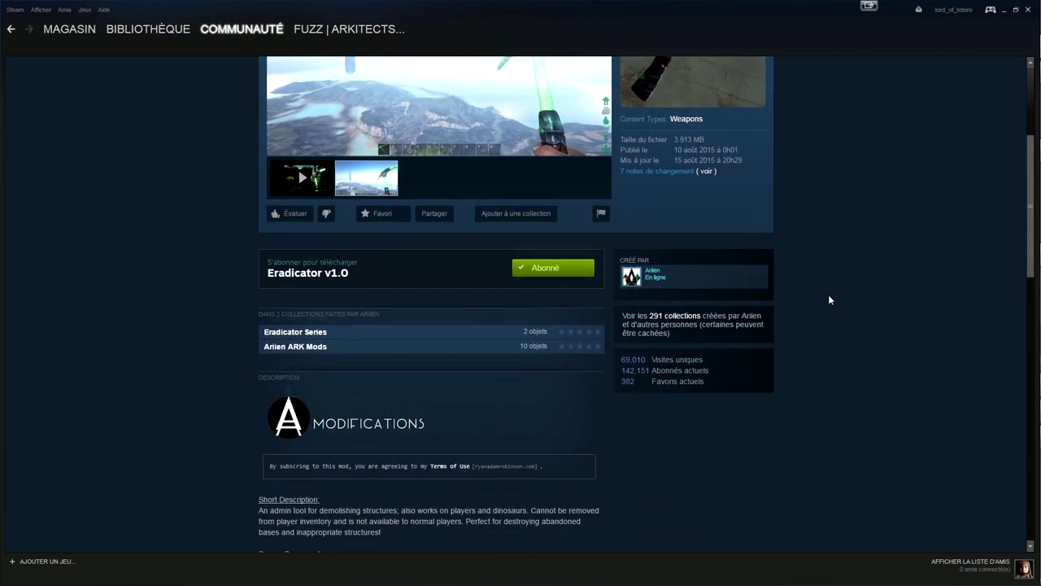
scroll(829, 299, down, 3)
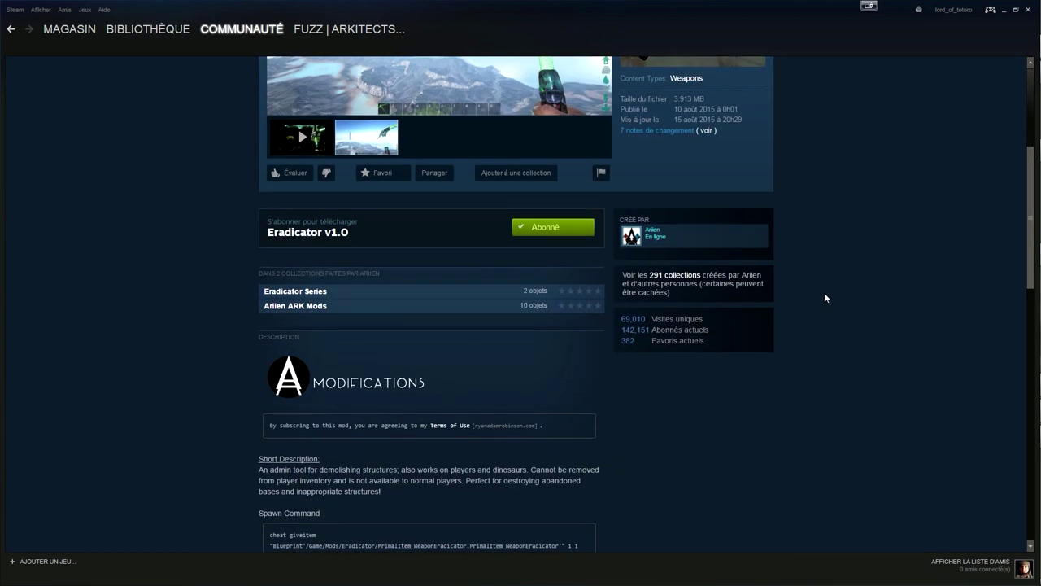
scroll(825, 293, down, 2)
scroll(824, 298, down, 2)
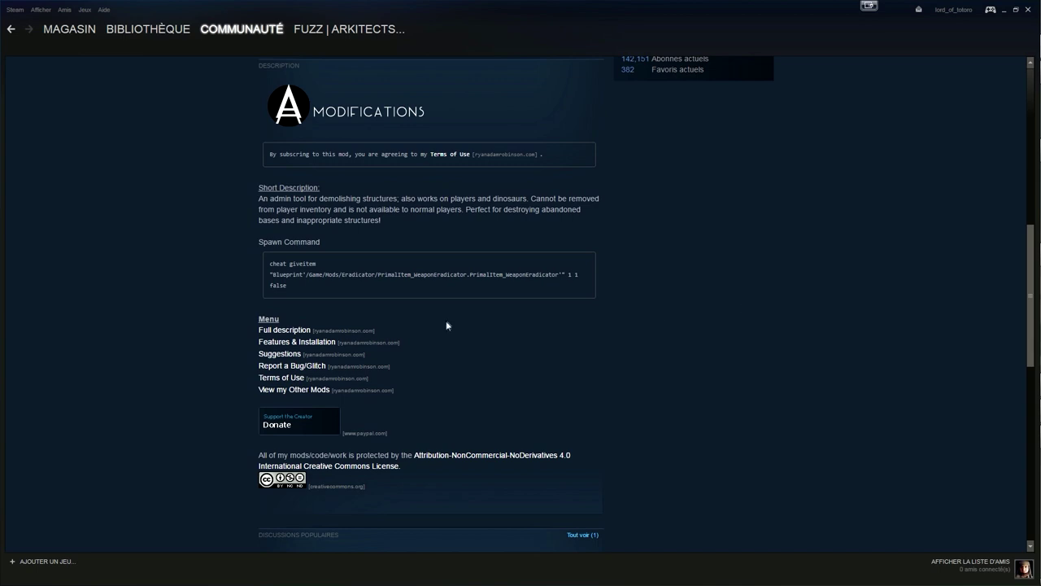
click(308, 330)
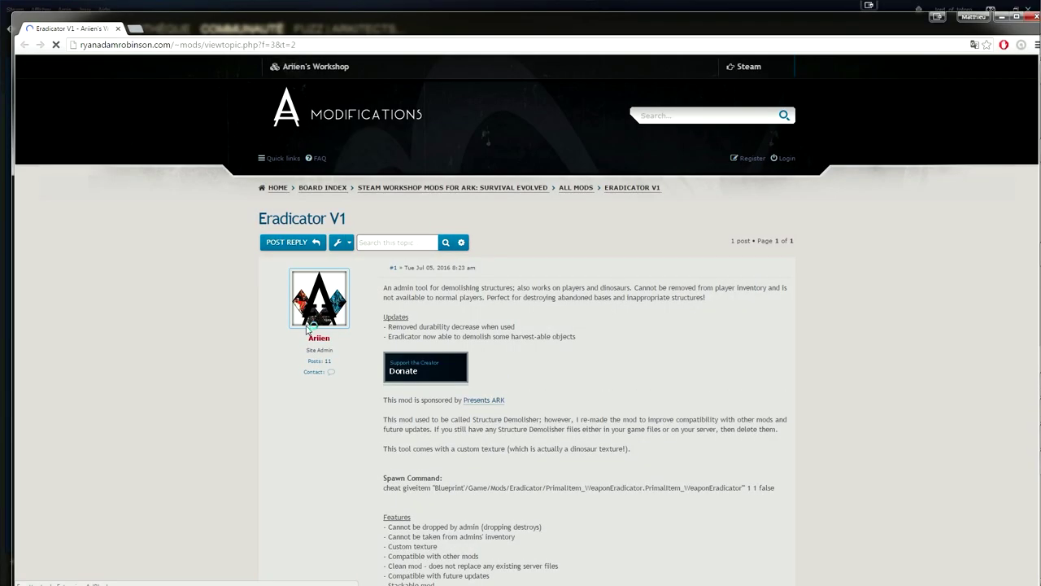
Maximize the Chrome window and scroll down to the Eradicator V1 features list
click(1019, 17)
scroll(432, 227, down, 2)
scroll(432, 227, down, 2)
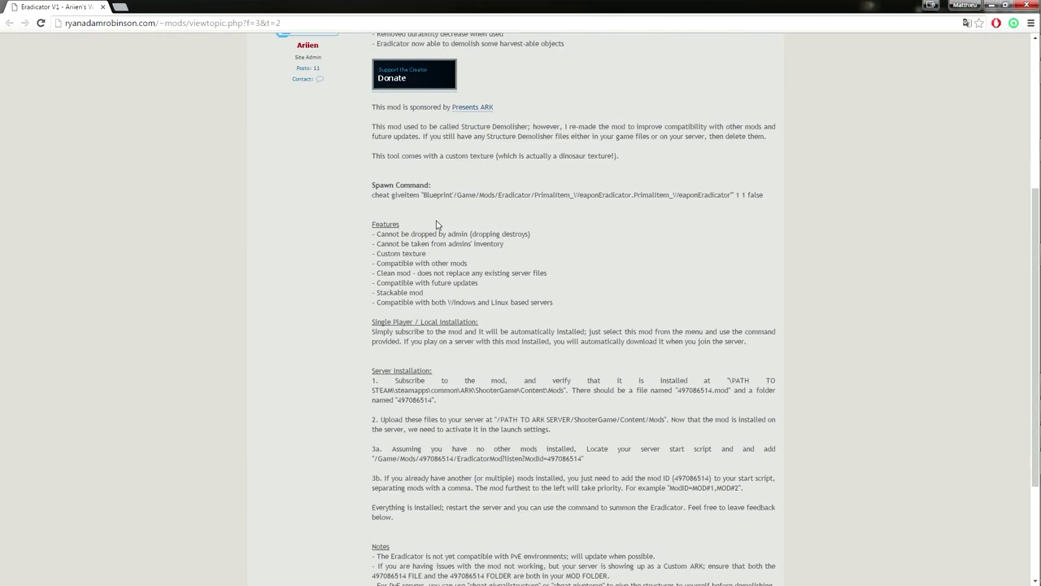
Highlight the admin-drop, admin-inventory, custom-texture and compatibility features, then bring up Explorer on Jeux (F:)
mouse_move(373, 234)
mouse_down()
mouse_move(470, 234)
mouse_move(372, 236)
mouse_up()
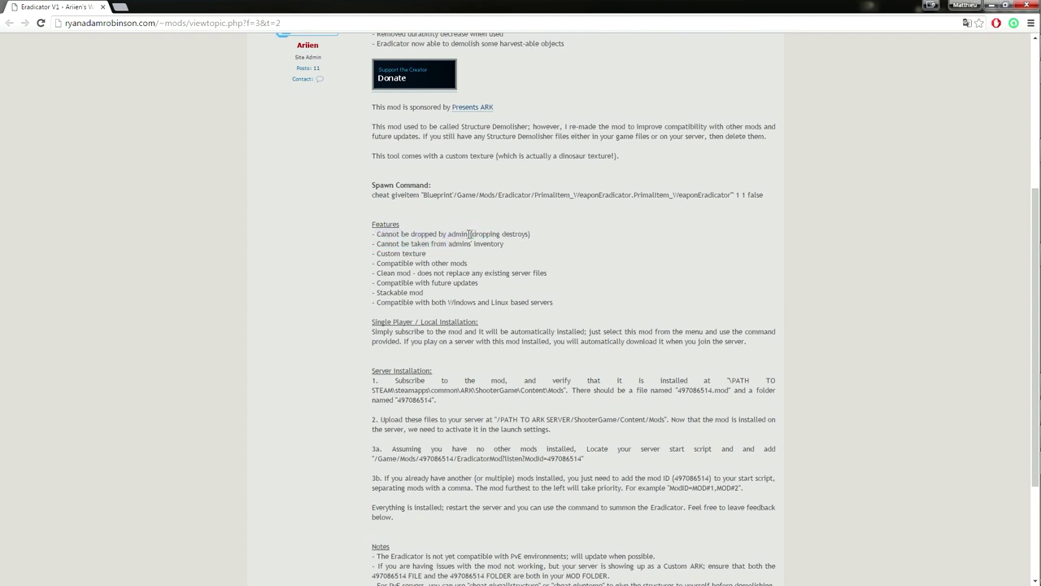
click(374, 245)
mouse_move(375, 245)
mouse_down()
mouse_move(484, 244)
mouse_move(374, 244)
mouse_up()
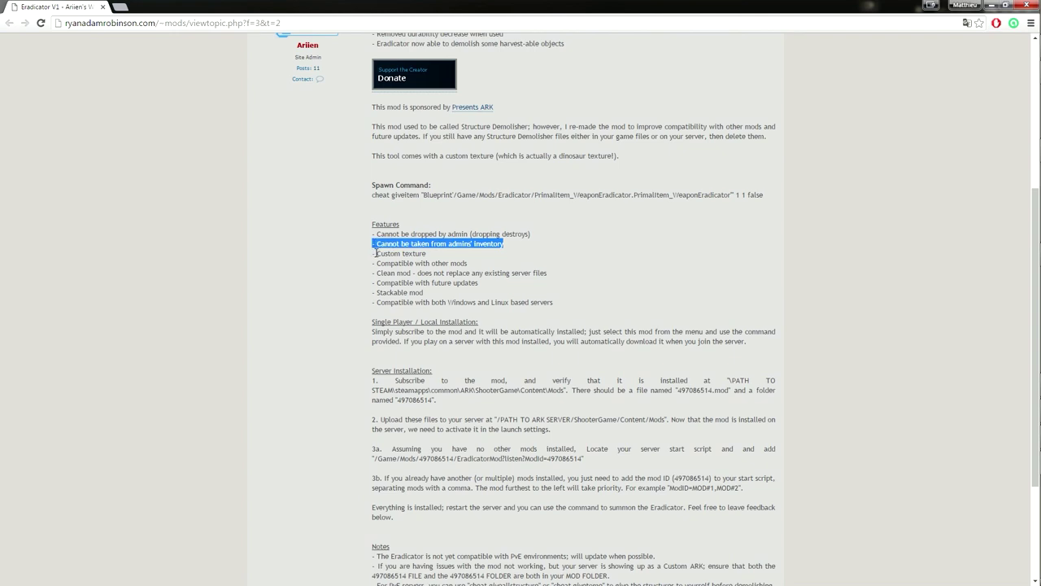
drag(376, 253, 425, 254)
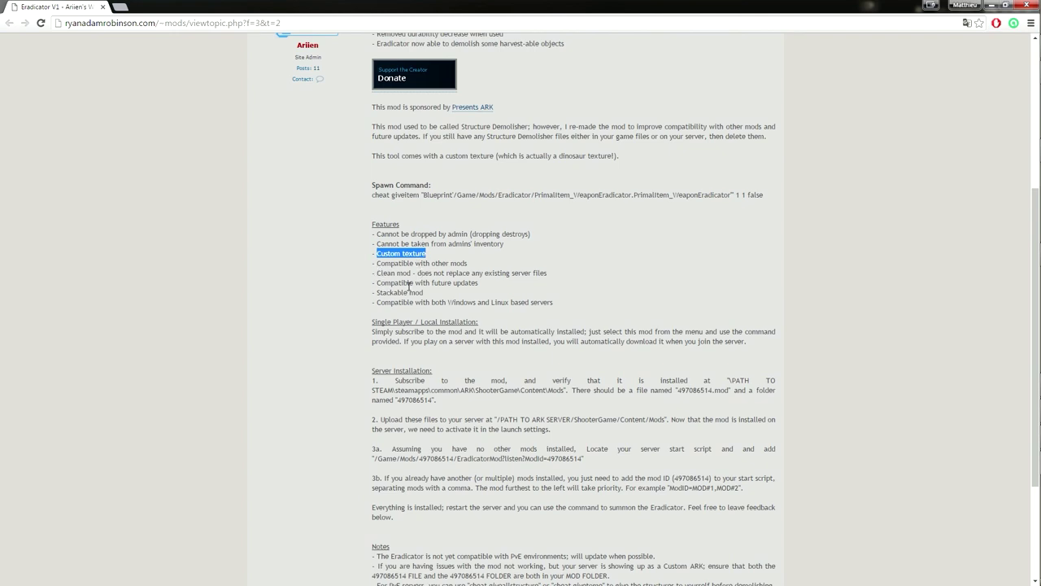
drag(423, 292, 373, 262)
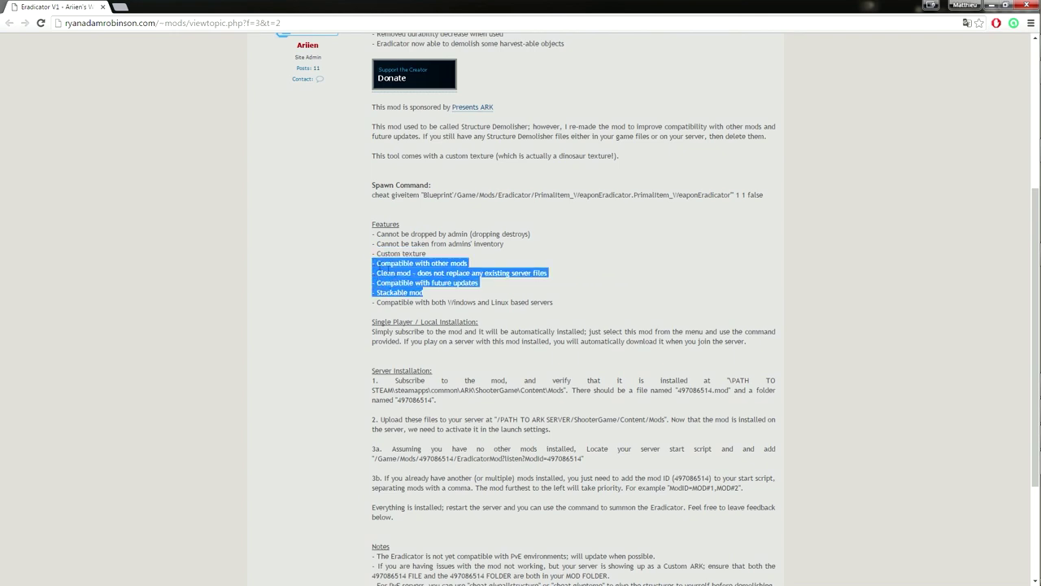
click(342, 323)
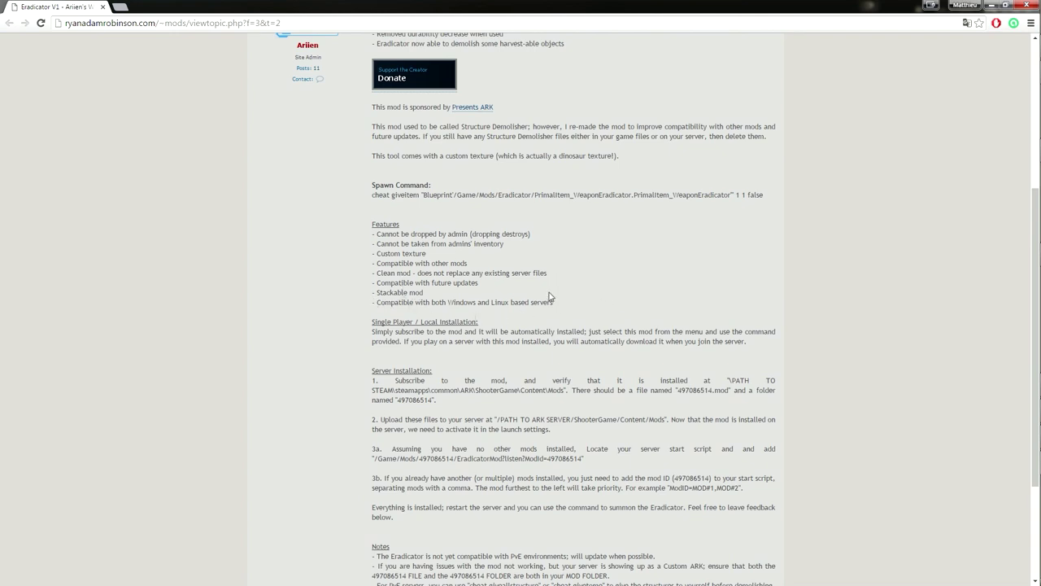
mouse_move(1035, 268)
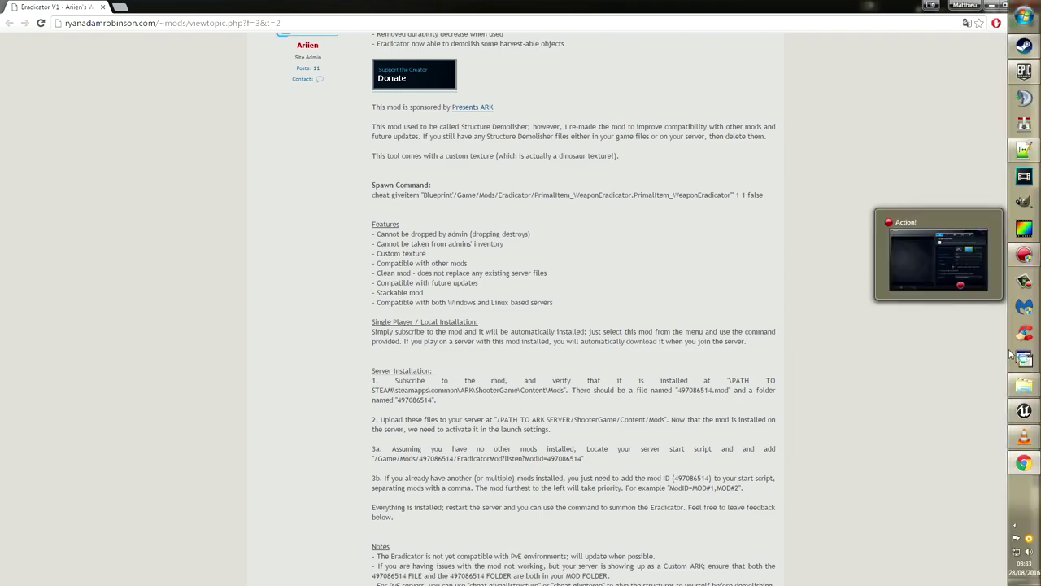
click(1024, 389)
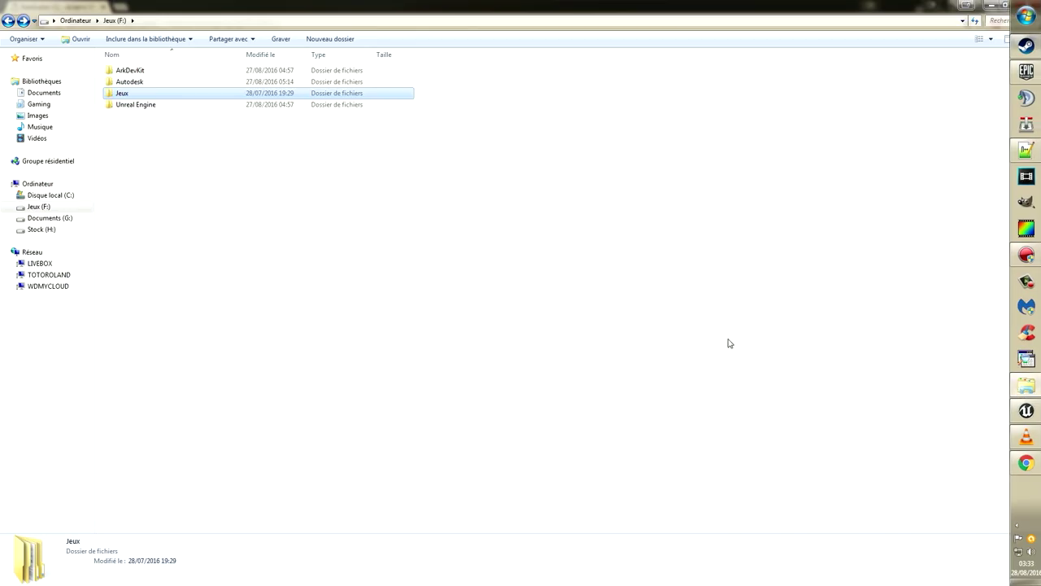
Browse Jeux > Steam Library > steamapps > common > ARK > ShooterGame > Content > Mods > 497086514
double_click(120, 95)
click(130, 130)
double_click(131, 127)
double_click(120, 71)
double_click(121, 70)
double_click(121, 74)
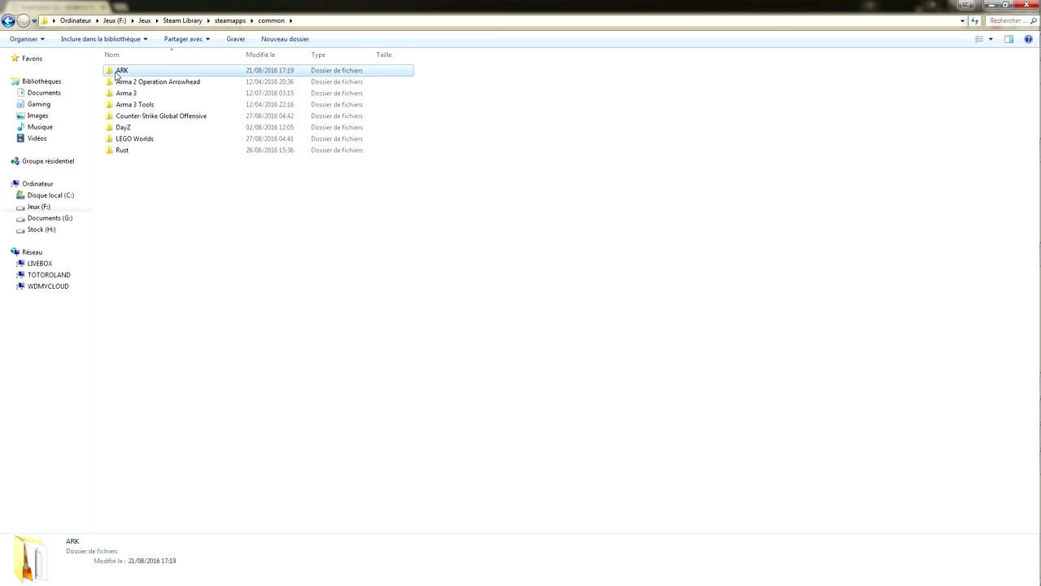
double_click(119, 94)
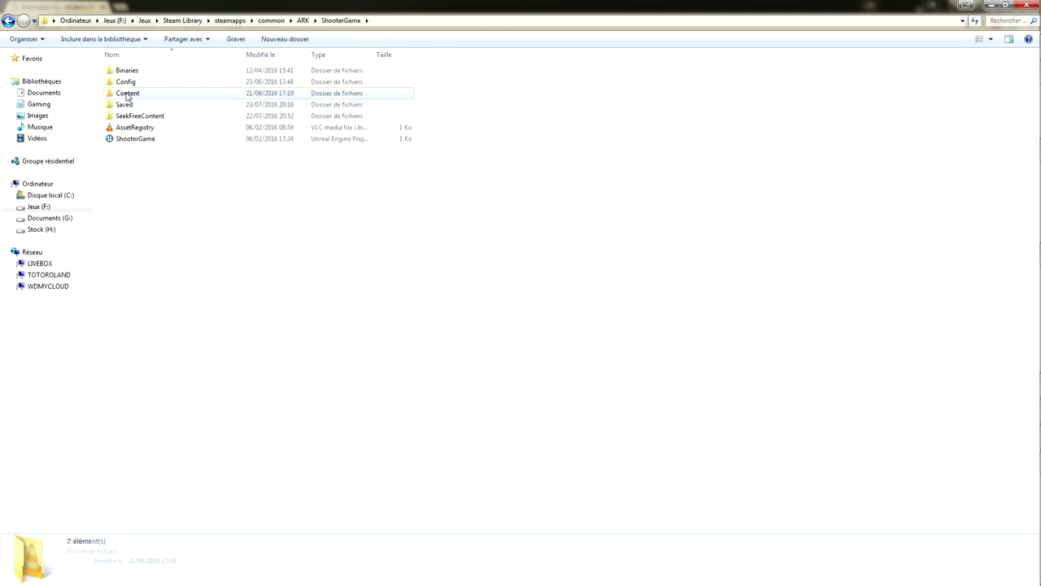
double_click(124, 95)
double_click(126, 140)
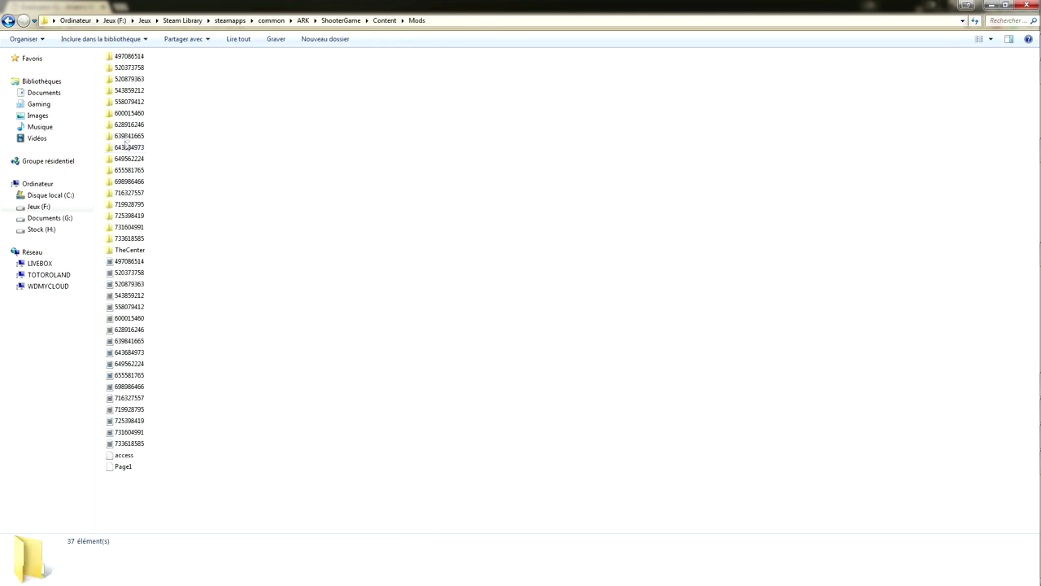
double_click(125, 58)
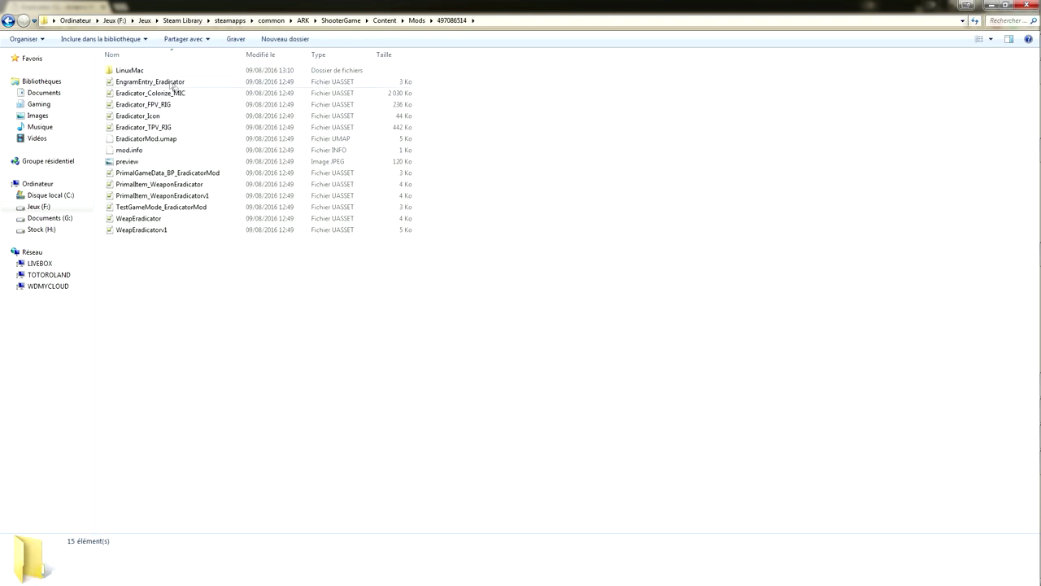
click(128, 70)
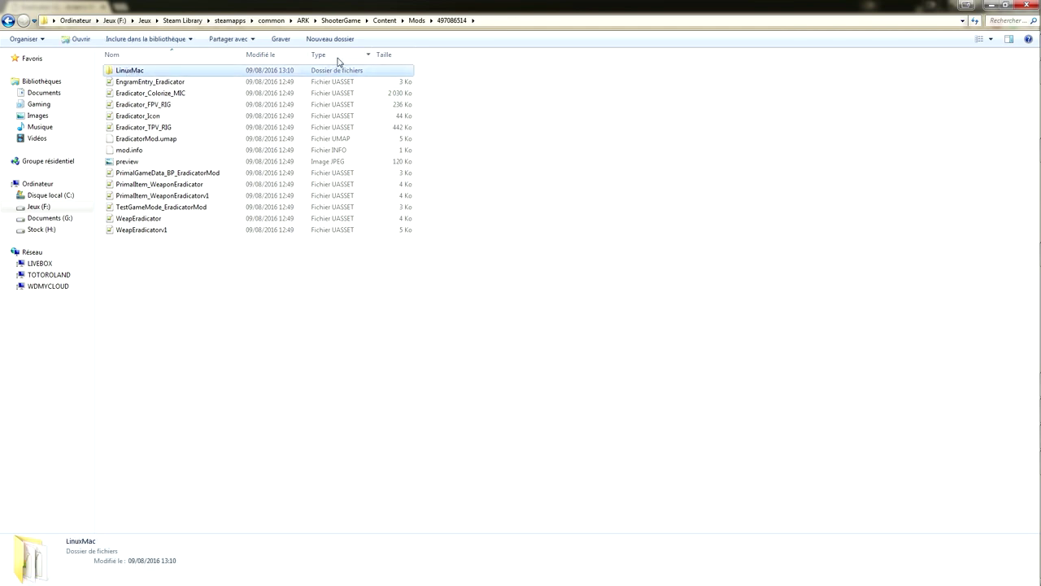
click(323, 323)
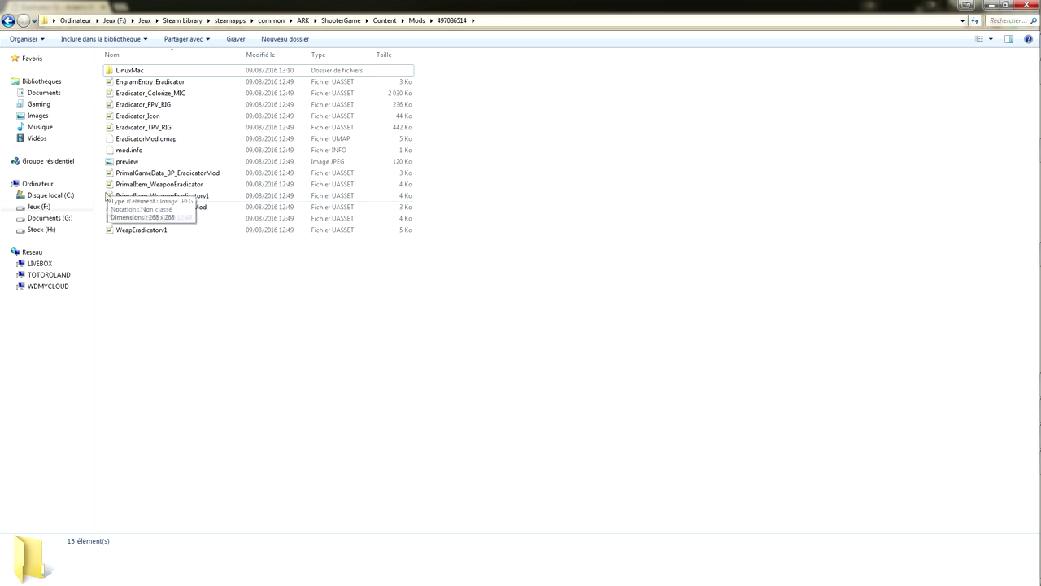
click(135, 210)
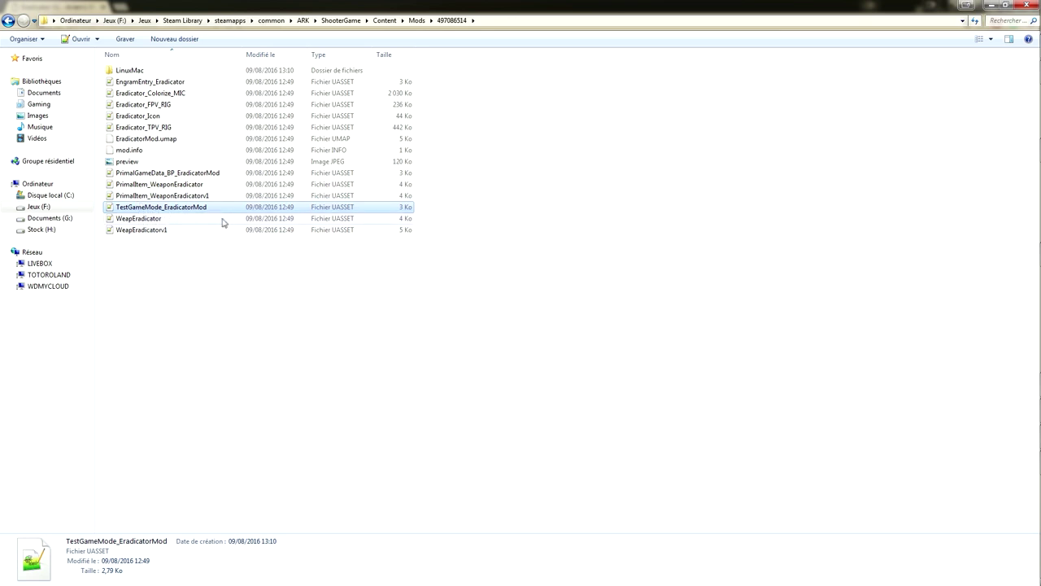
ctrl+click(186, 174)
ctrl+click(148, 140)
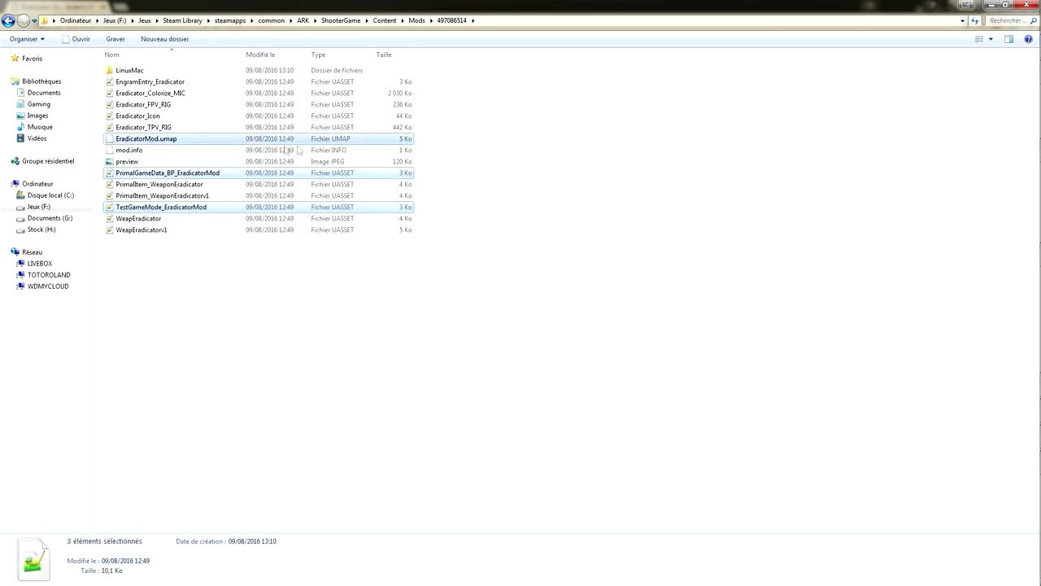
mouse_move(111, 144)
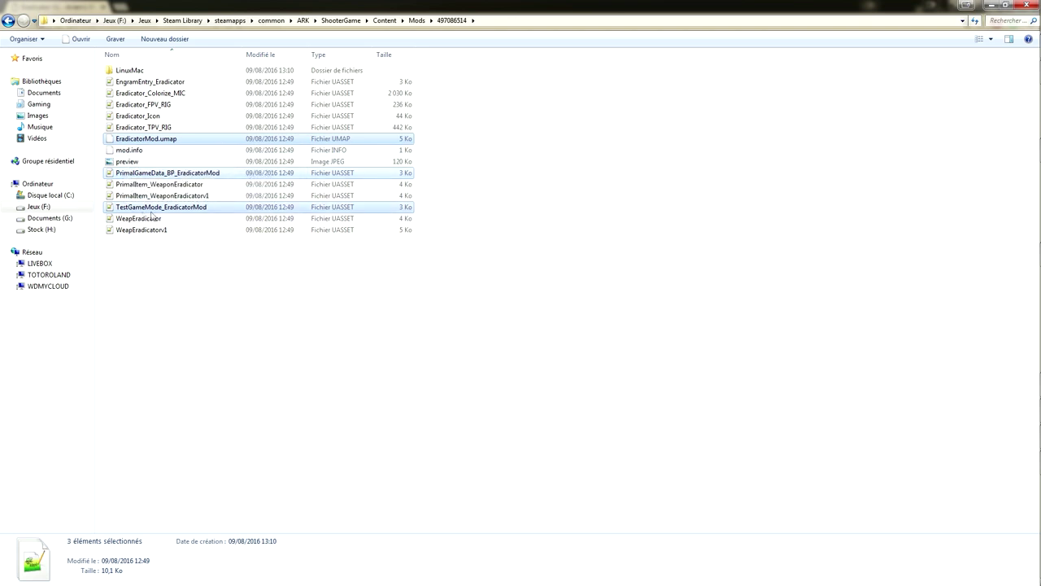
click(592, 215)
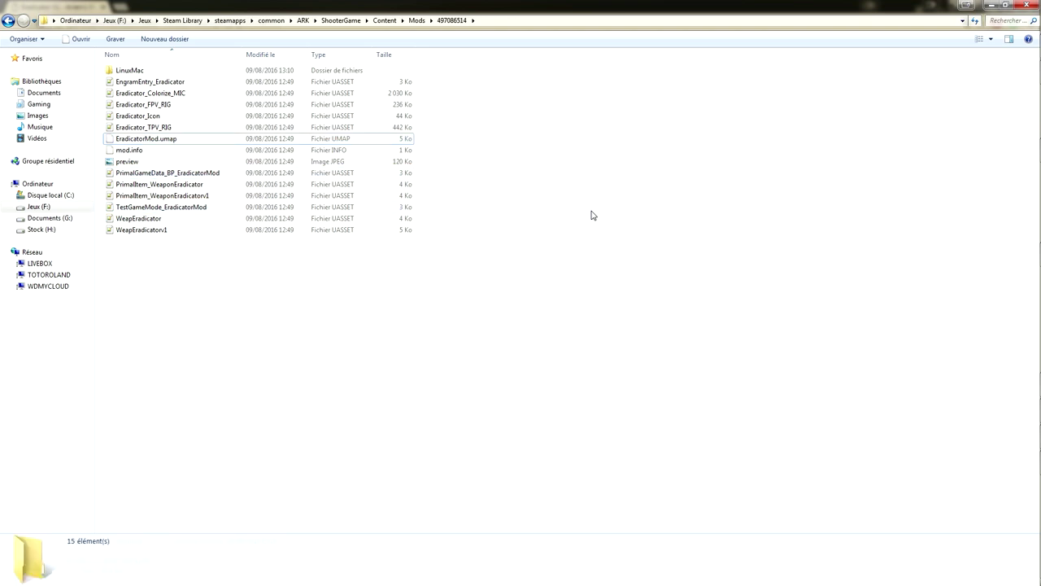
Select the WeapEradicator, PrimalItem_WeaponEradicator and EngramEntry_Eradicator files together
click(150, 219)
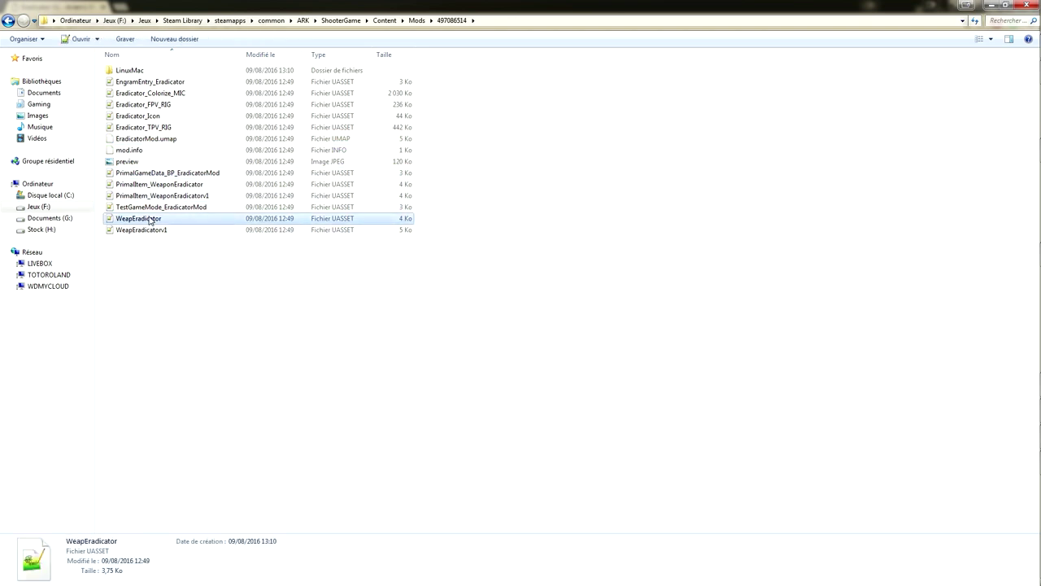
ctrl+click(151, 186)
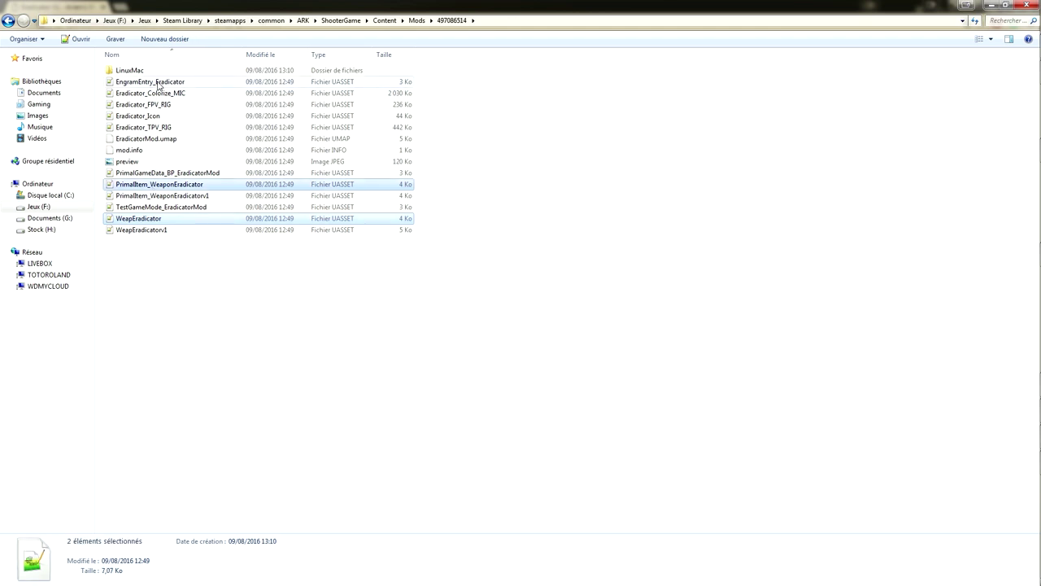
ctrl+click(160, 82)
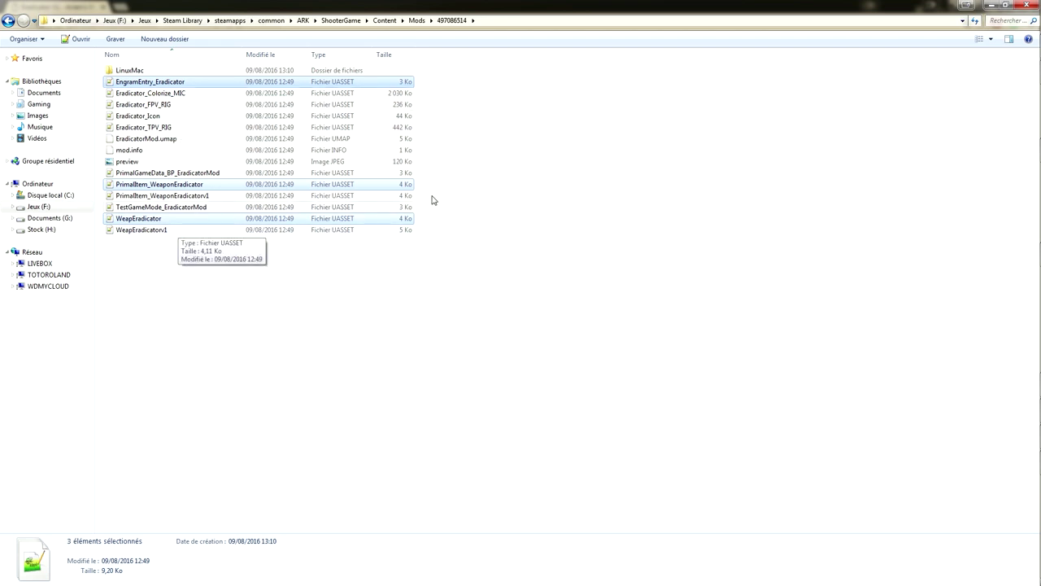
Switch the selection to Eradicator_Colorize_MIC, Eradicator_FPV_RIG and Eradicator_TPV_RIG
click(510, 181)
click(141, 97)
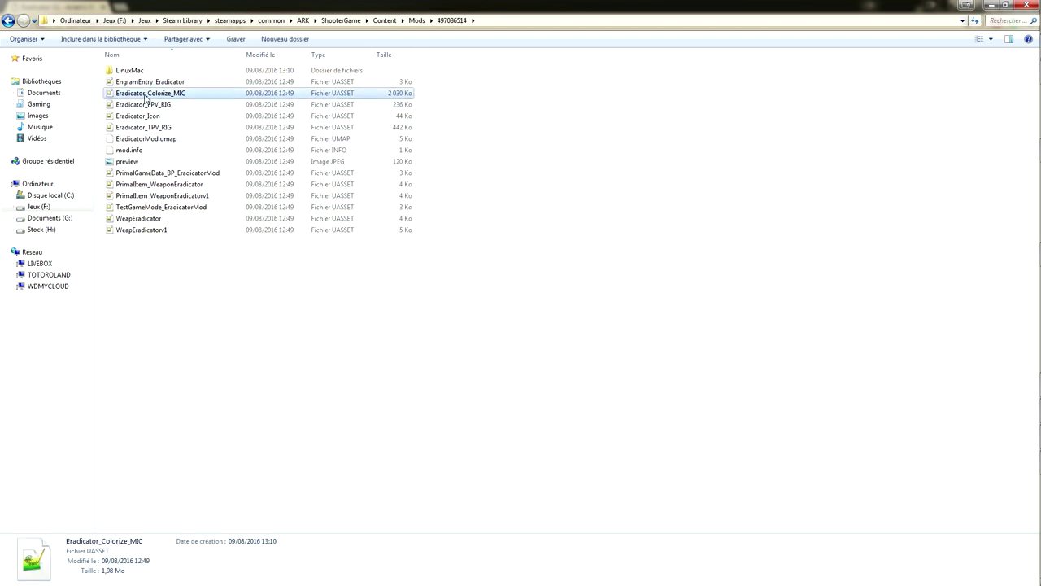
ctrl+click(143, 106)
ctrl+click(130, 128)
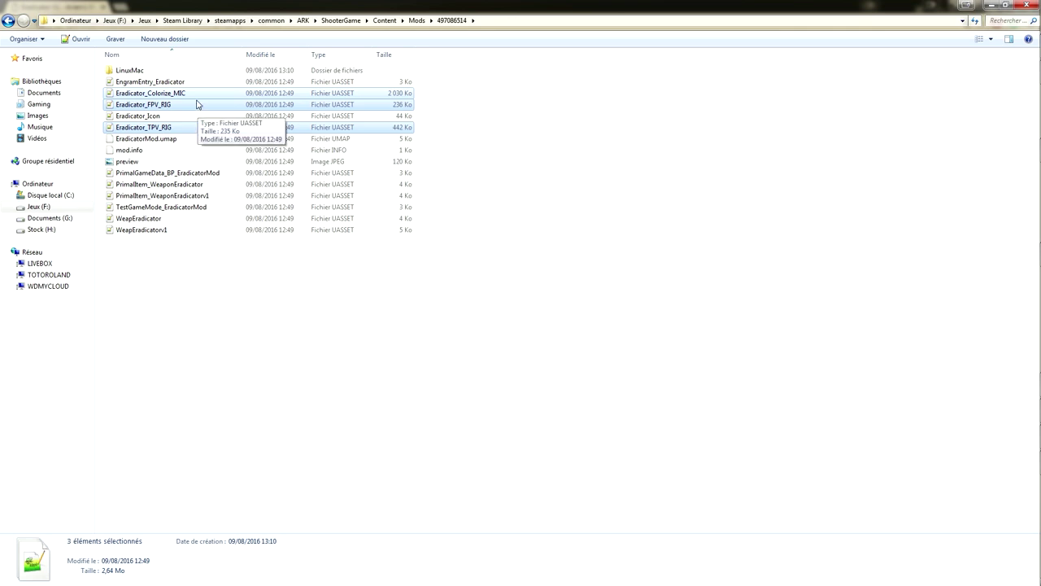
Select the Eradicator_Icon and preview image files, then minimize the folder and browser windows
click(146, 118)
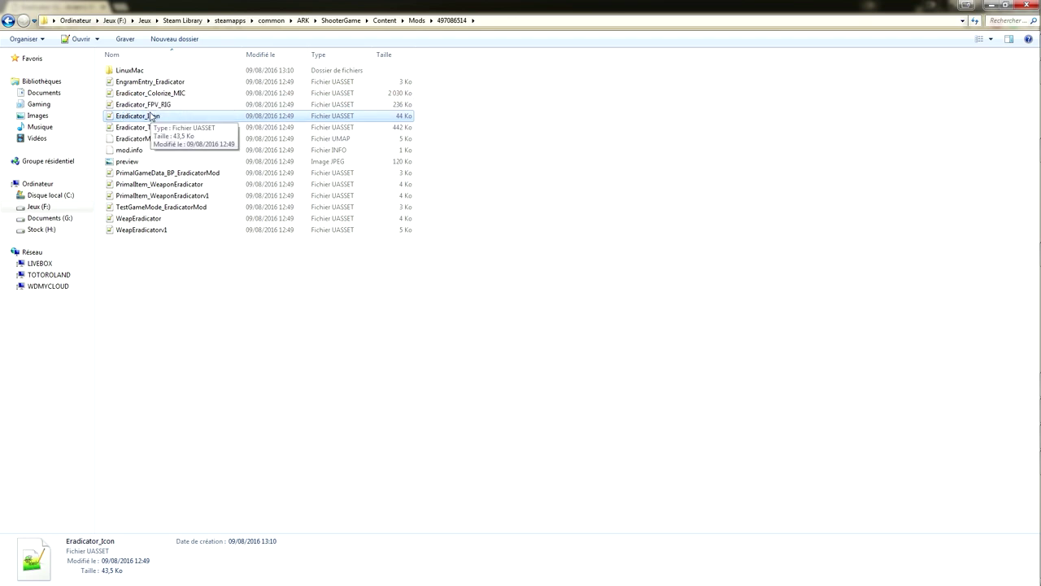
click(246, 161)
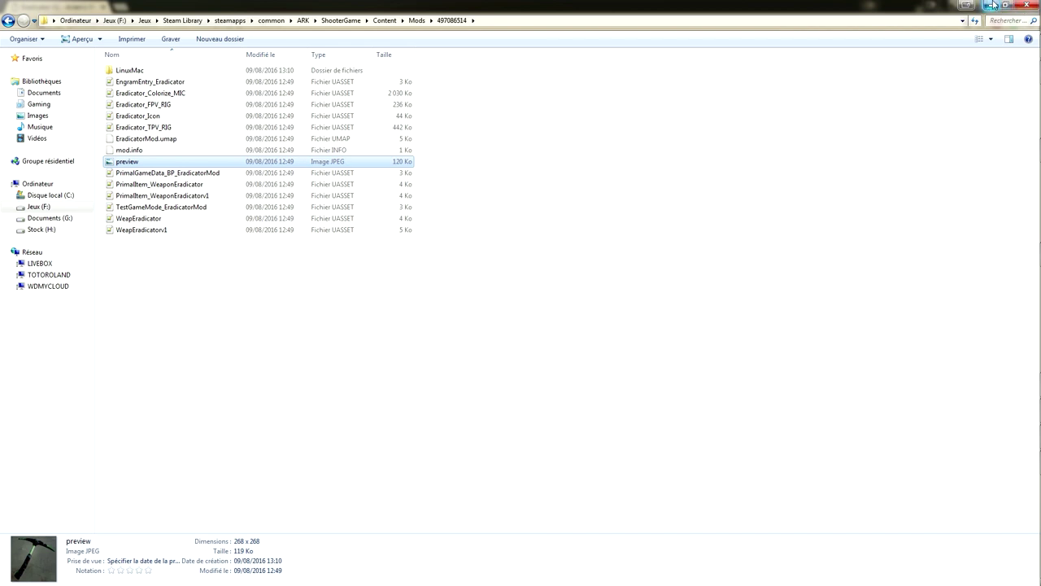
click(993, 5)
click(993, 5)
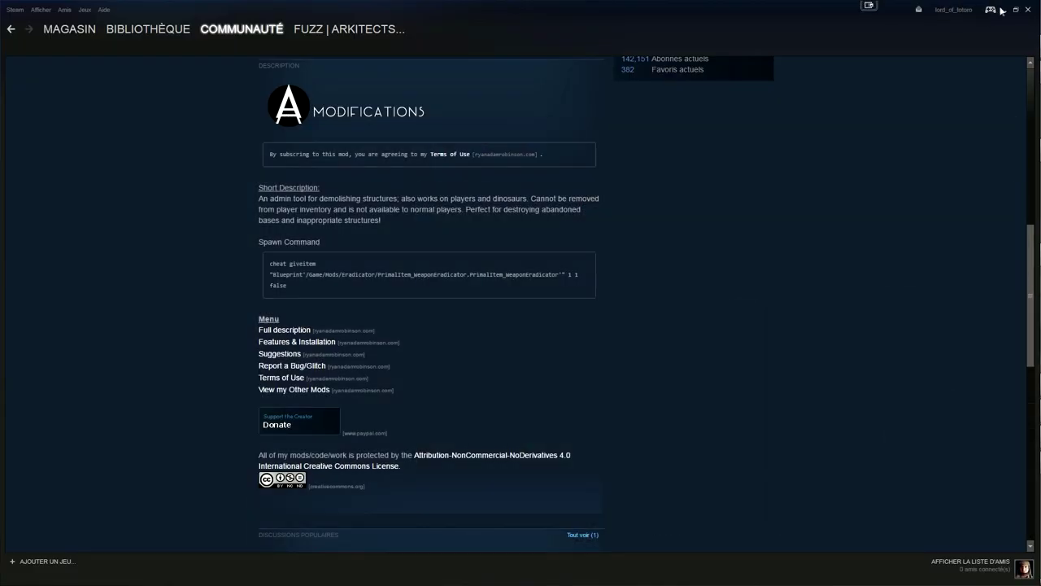
Put the Eradicator V1 pickaxe on hotbar slot 1 from the inventory and equip it
click(1001, 10)
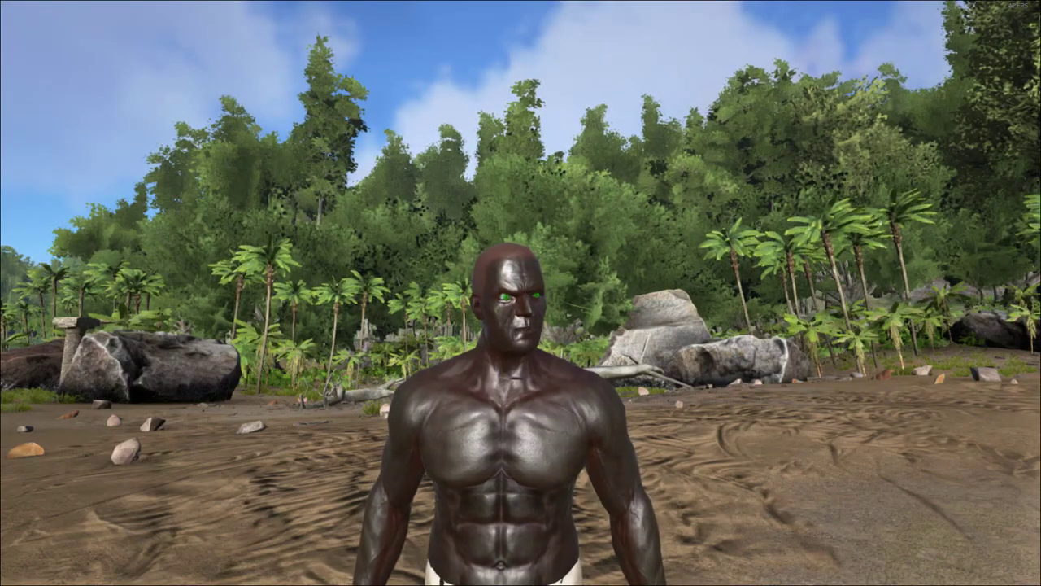
key(i)
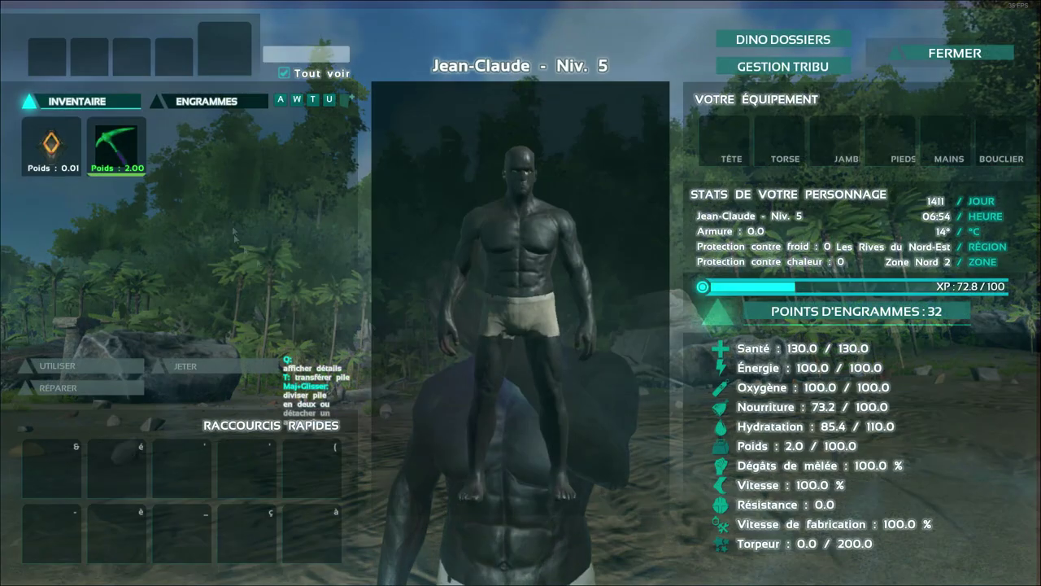
mouse_move(119, 149)
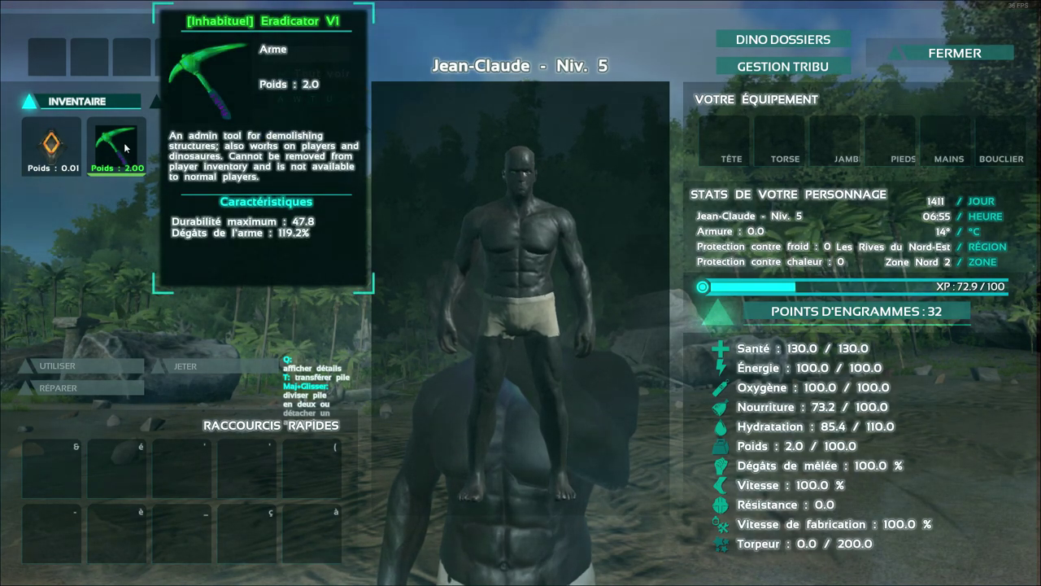
key(1)
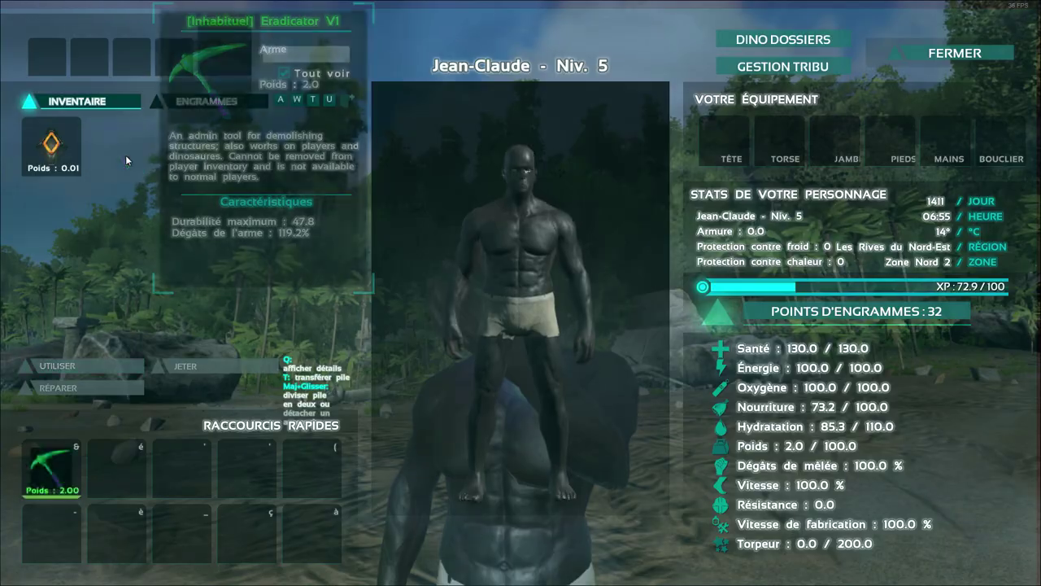
key(i)
key(1)
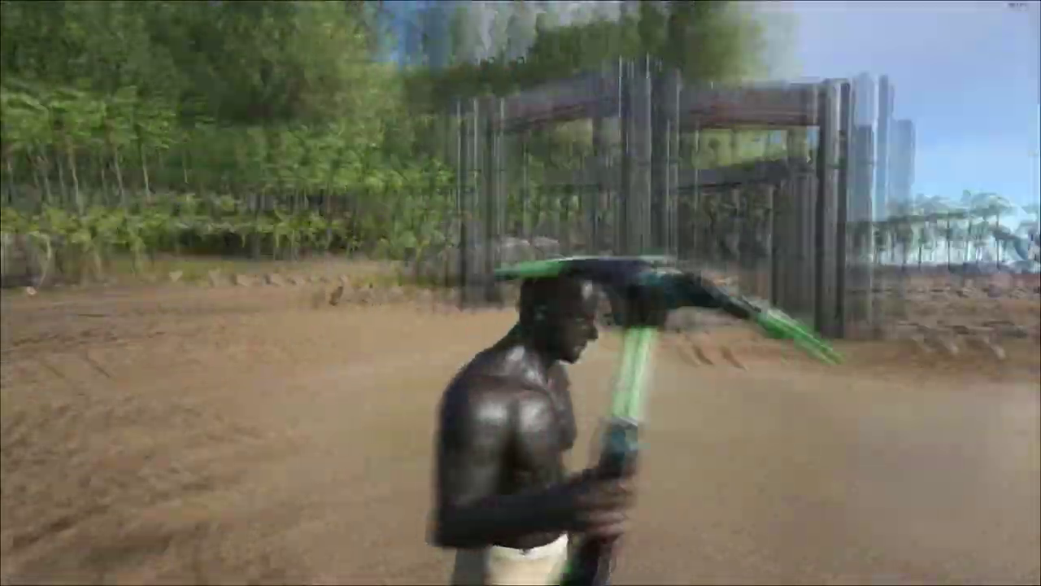
In first-person view, swing the pickaxe at the fallen log and the boulder
key(k)
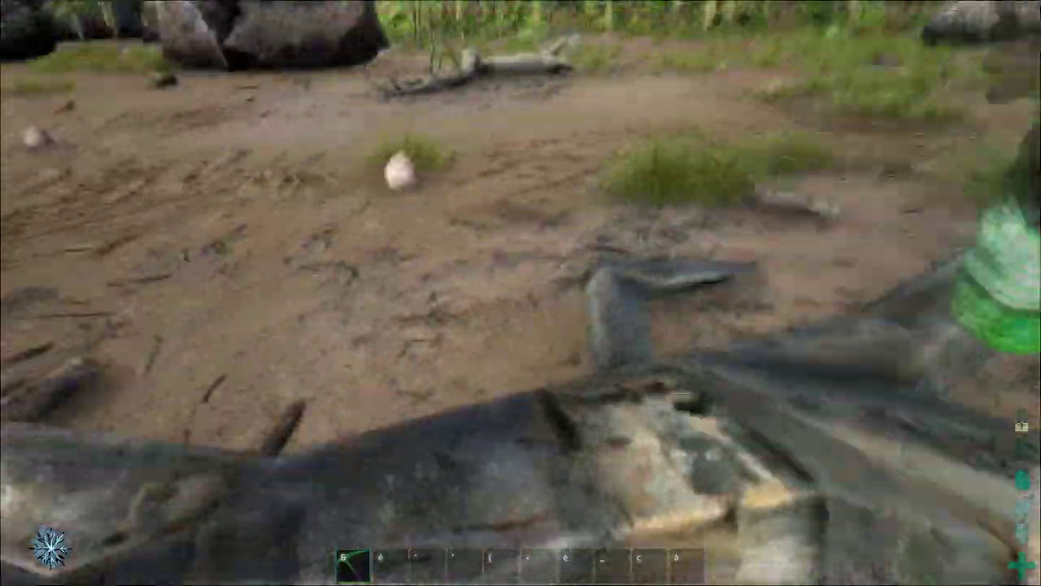
click(521, 293)
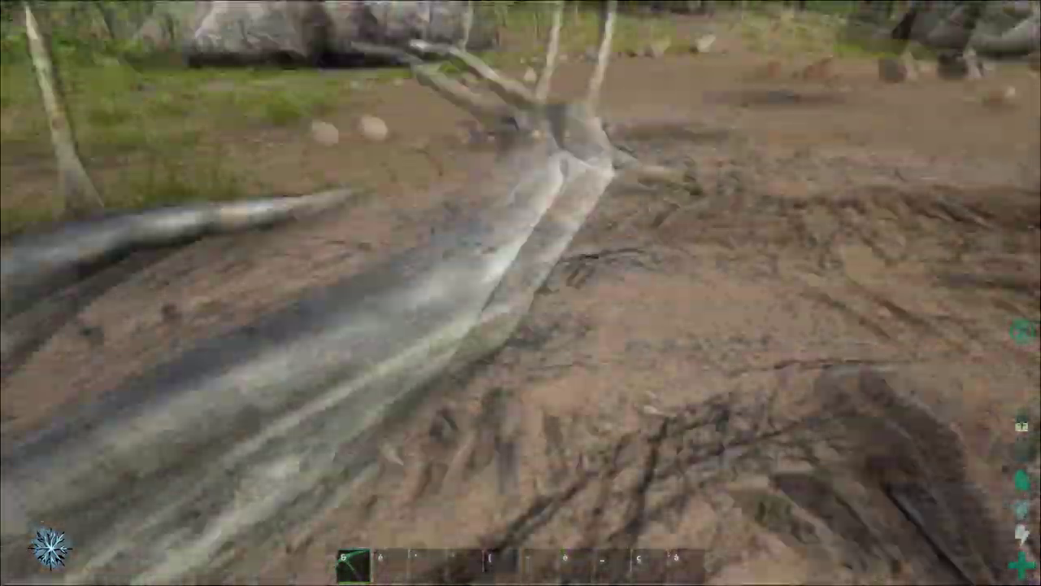
click(521, 293)
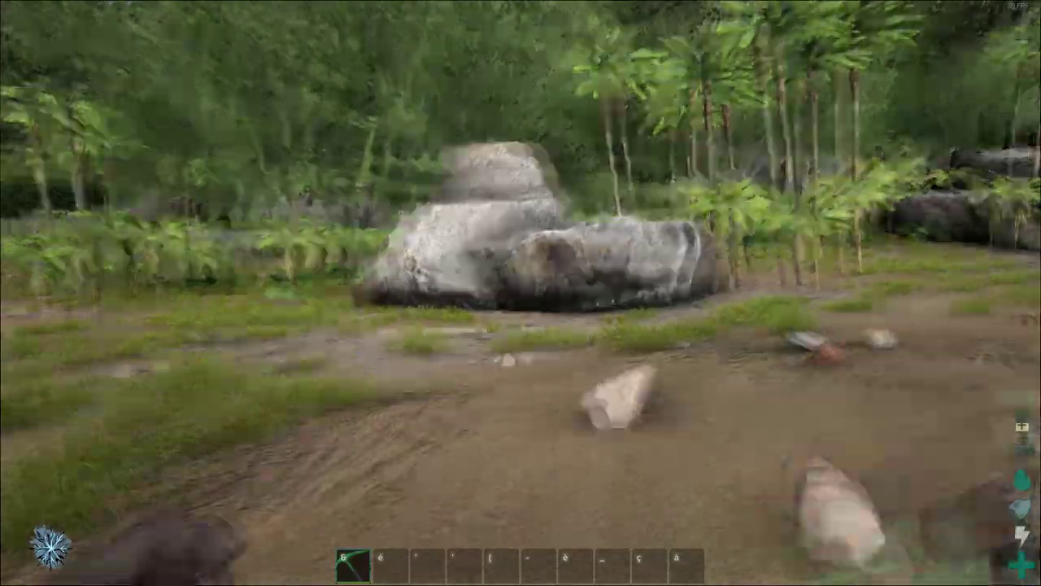
click(520, 293)
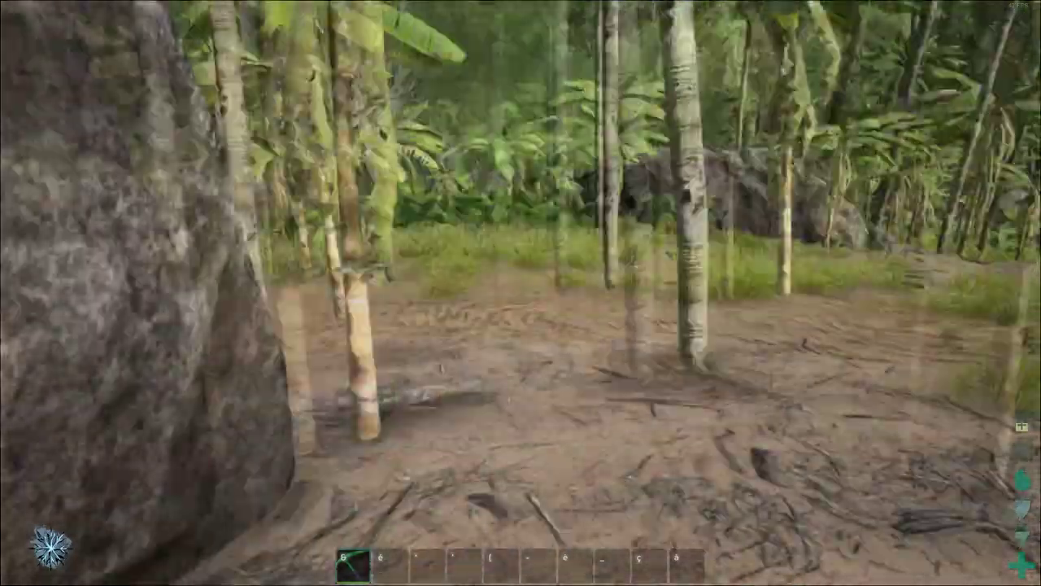
Strike the metal gateway pillars repeatedly with the pickaxe
click(521, 293)
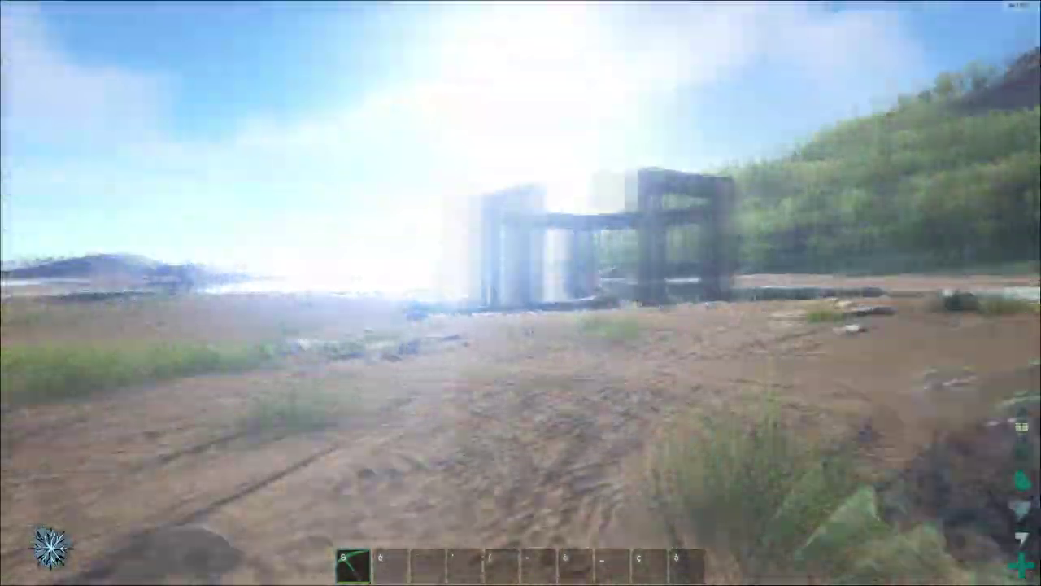
click(520, 293)
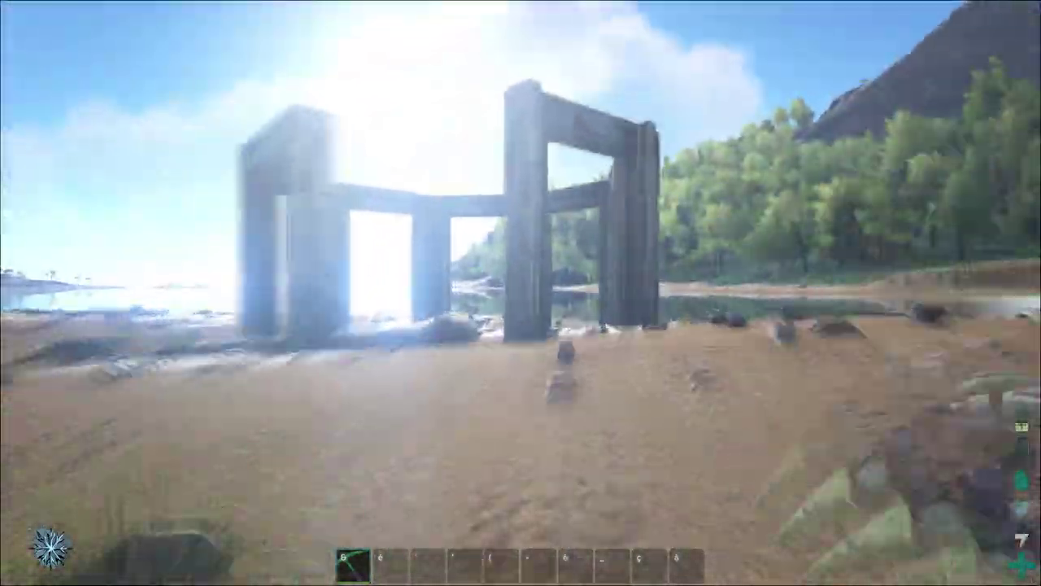
click(520, 293)
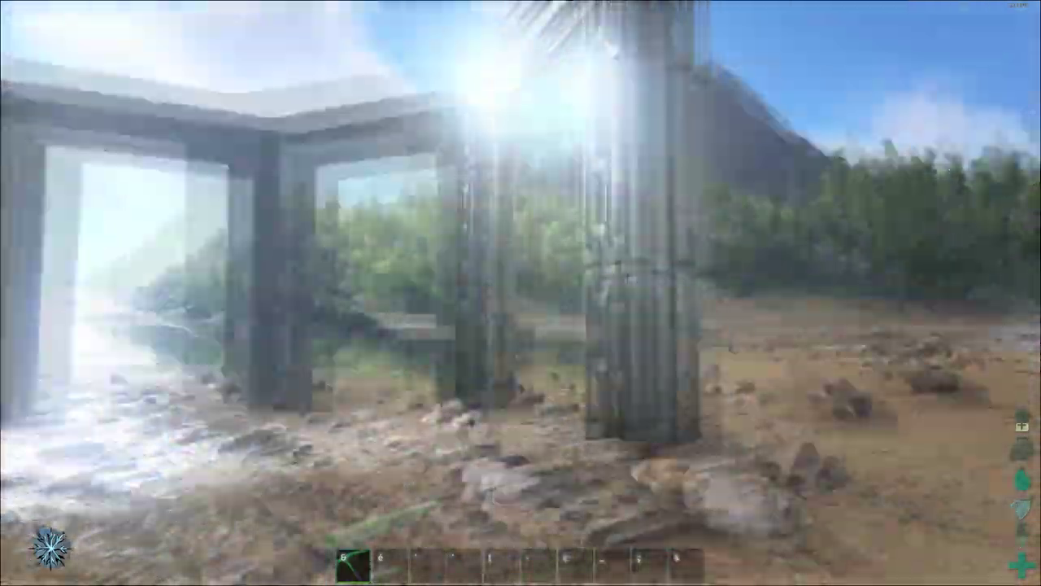
click(521, 293)
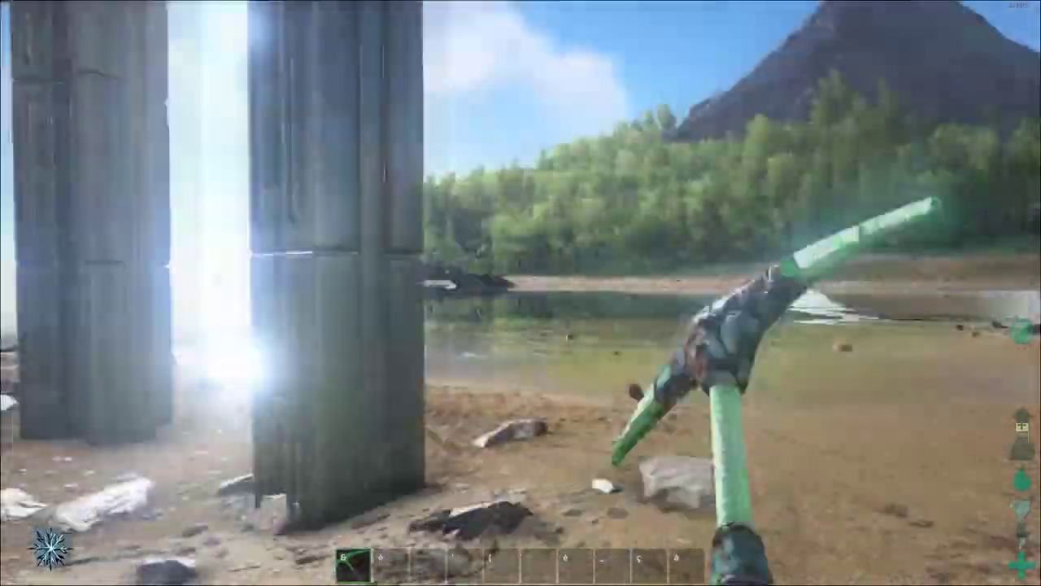
click(521, 293)
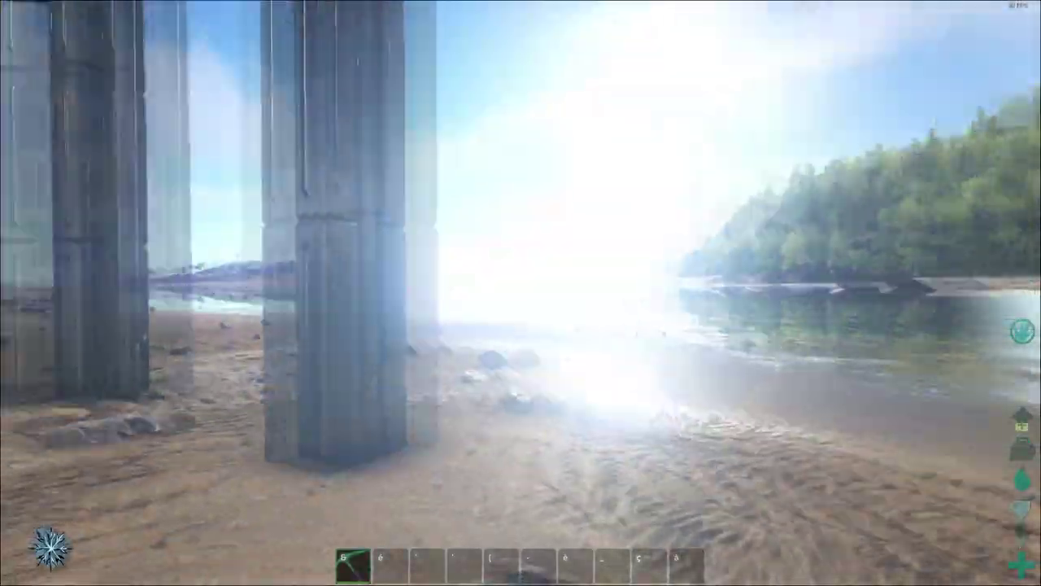
click(521, 293)
click(521, 293)
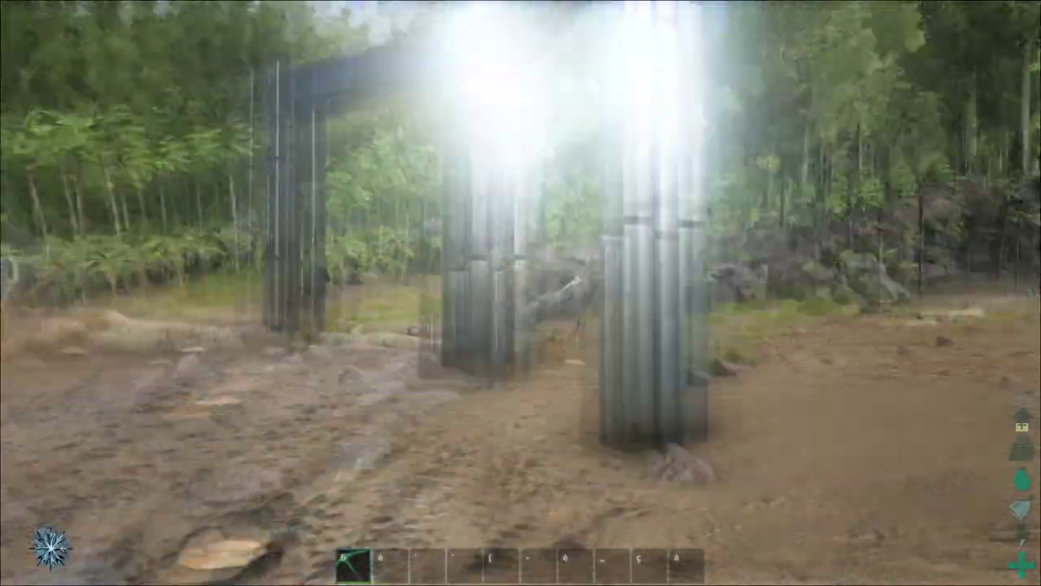
click(521, 293)
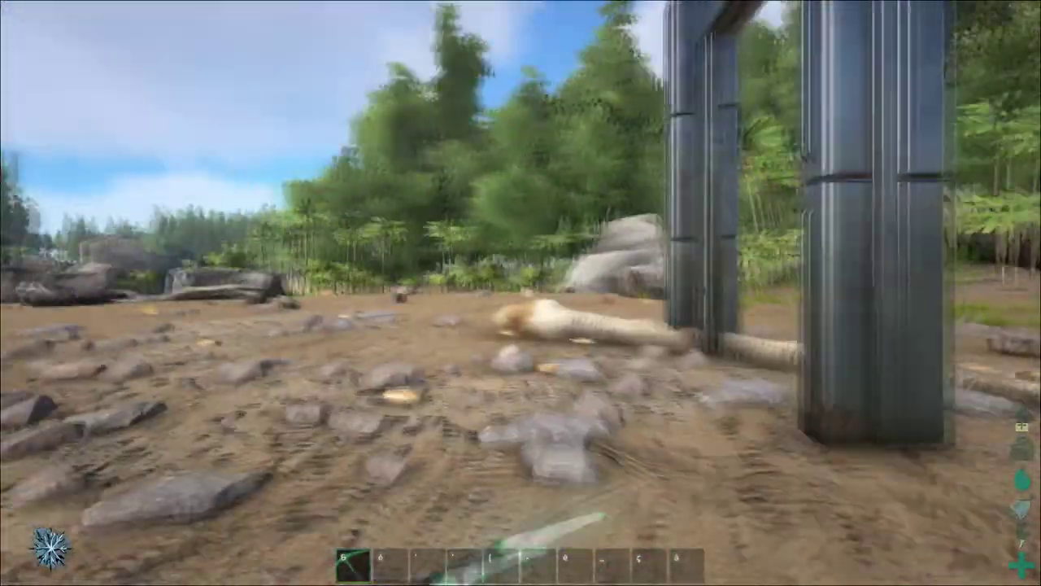
Check the character stats in the inventory, then strike the metal pillars again
key(i)
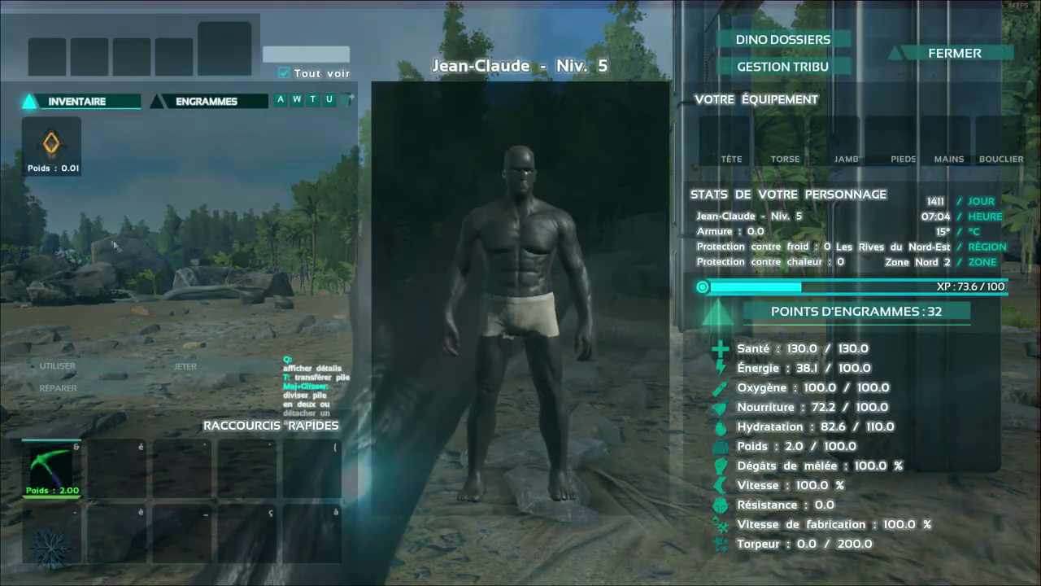
key(i)
click(521, 293)
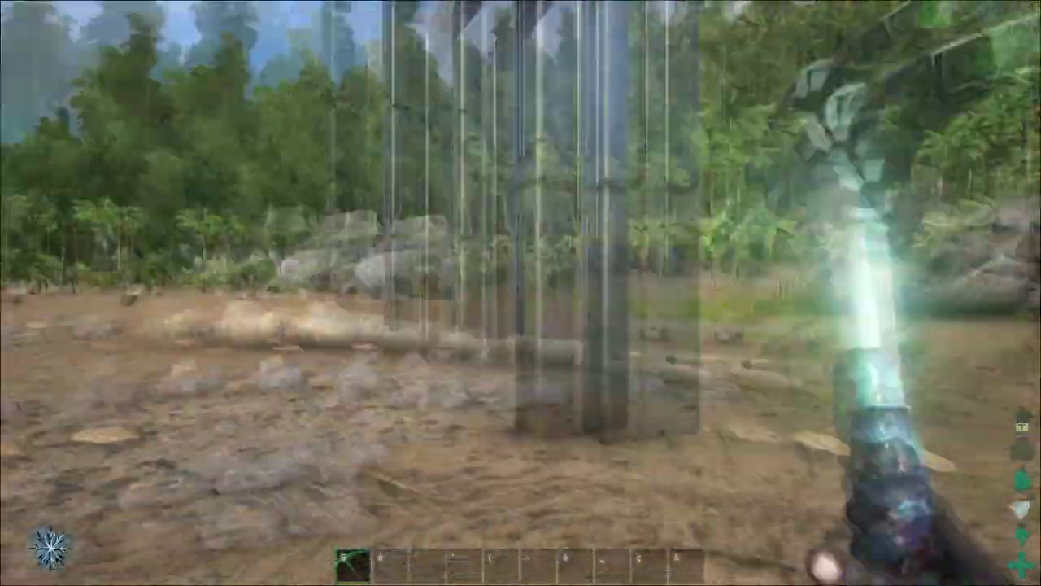
click(521, 293)
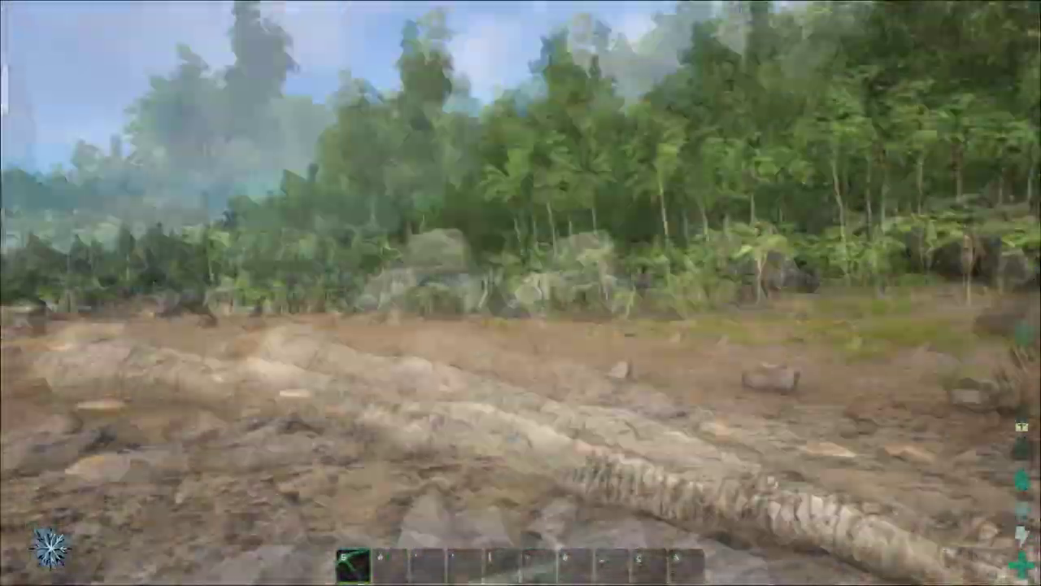
click(521, 293)
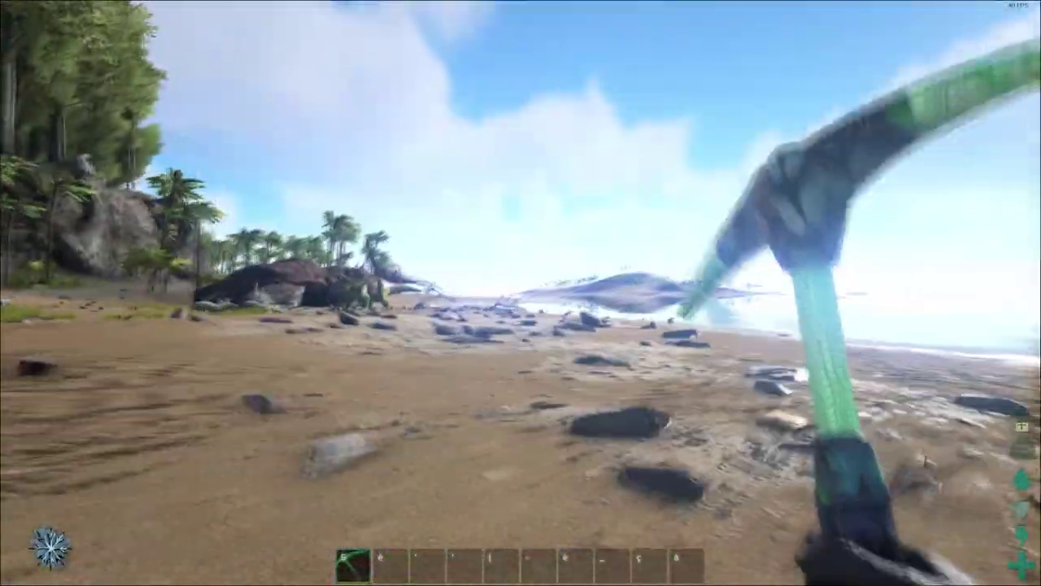
click(521, 293)
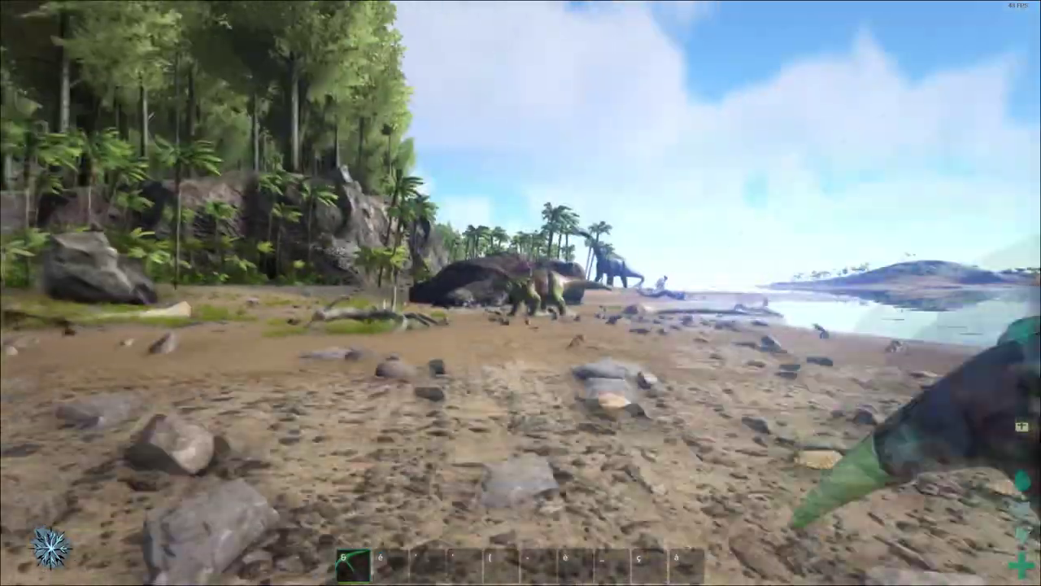
click(520, 293)
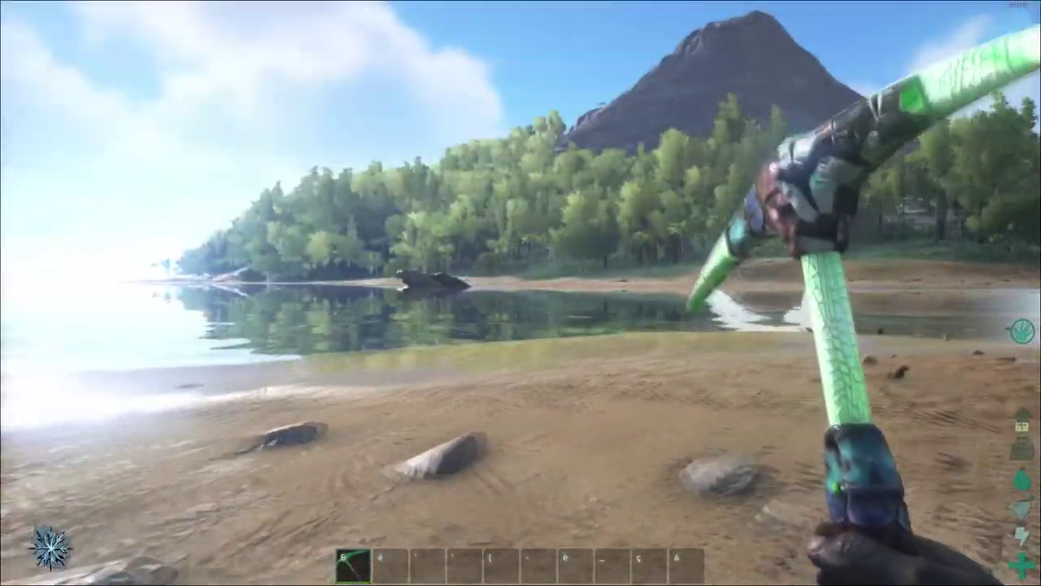
Walk forward, enable the admin targeting crosshair and open the Admin Command Menu
key(w)
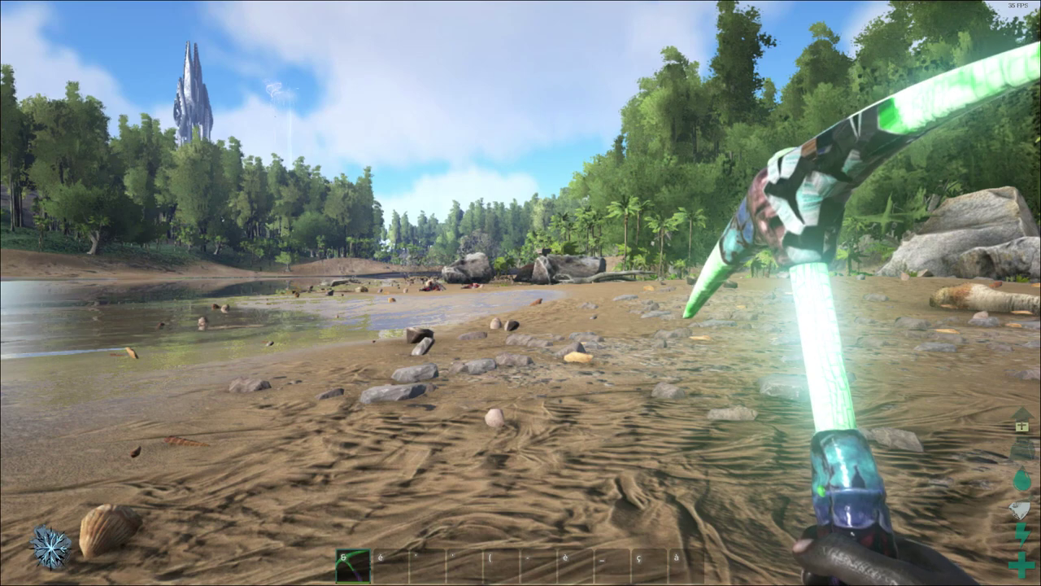
key(t)
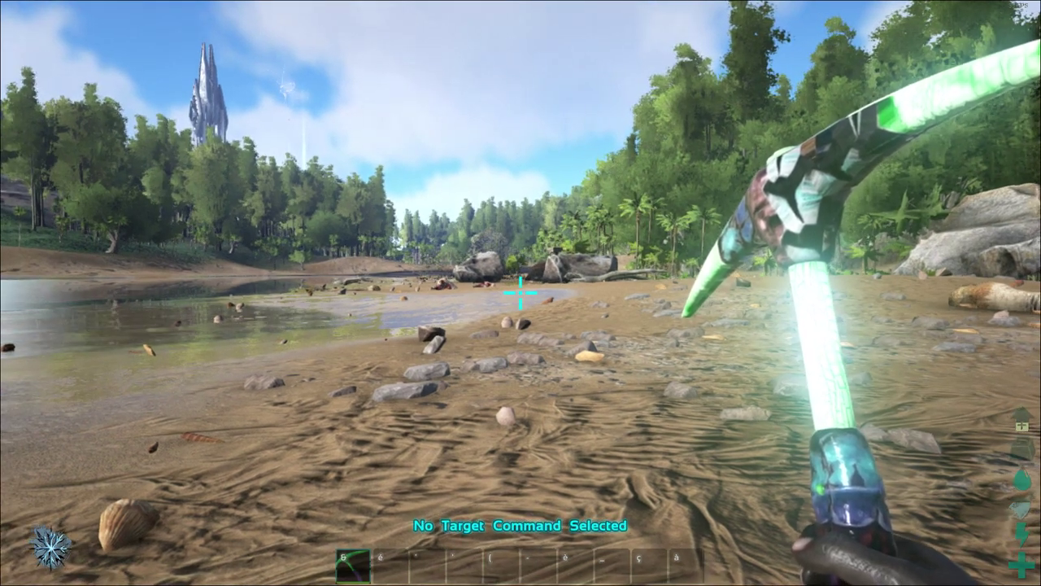
key(Insert)
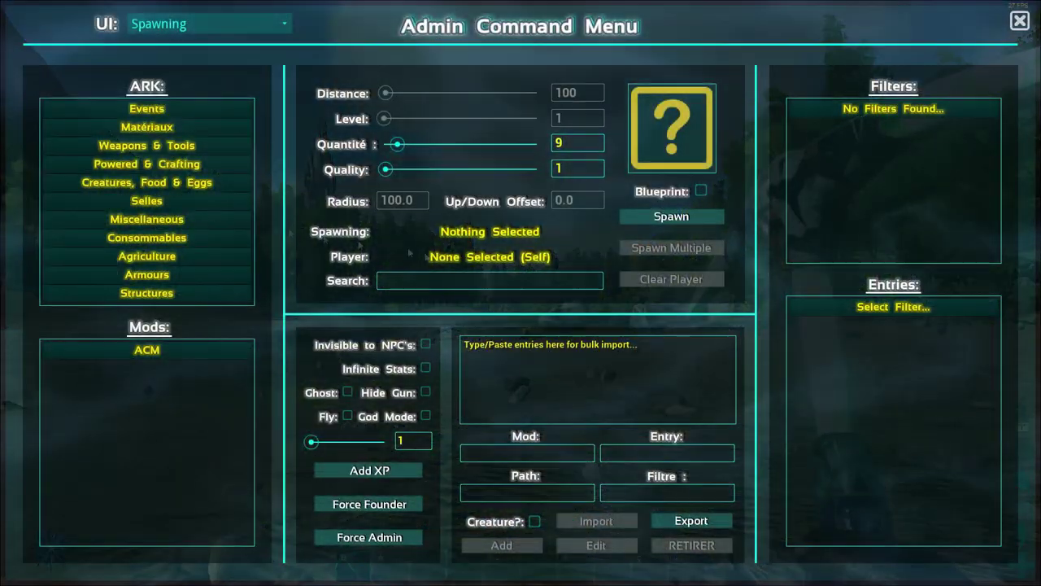
Spawn the Megapithecus gorilla boss from the Creatures > Bosses list
click(151, 184)
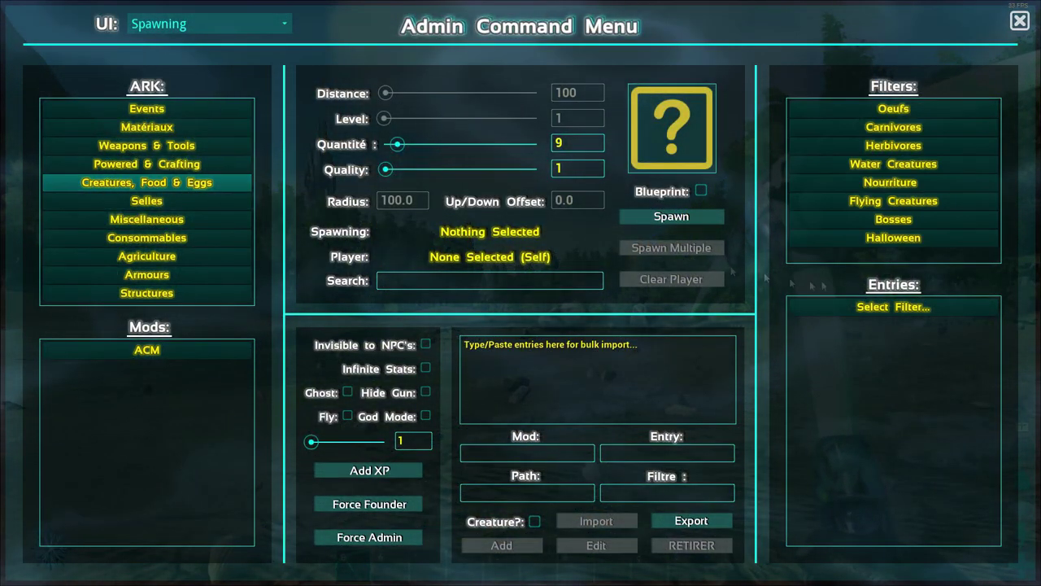
click(893, 219)
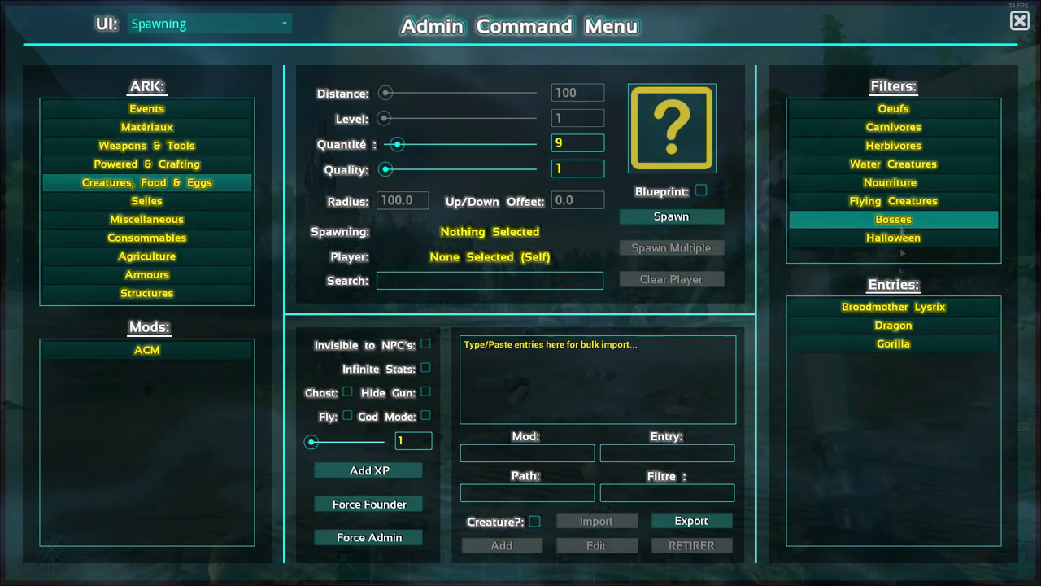
click(892, 345)
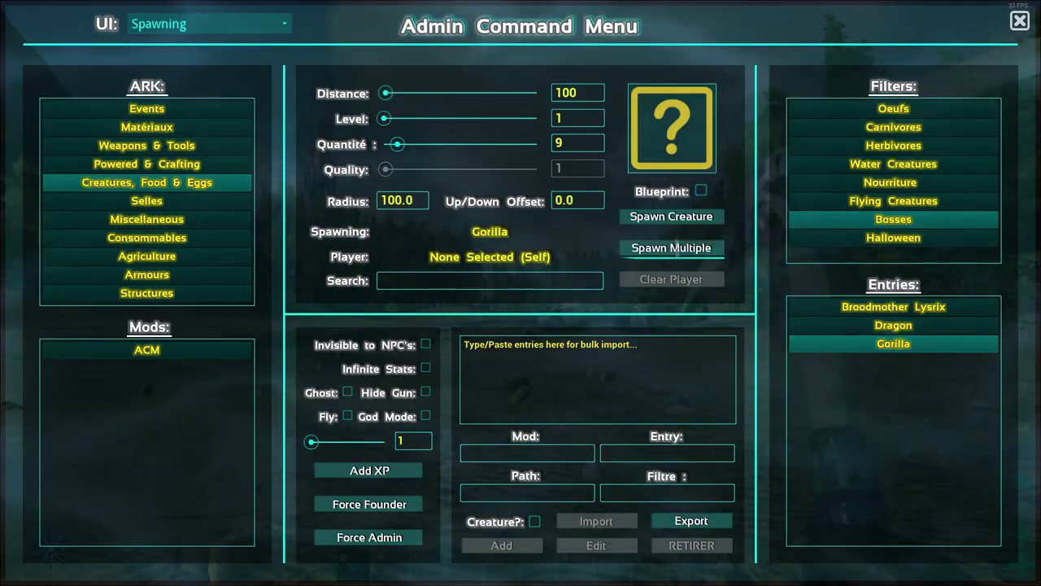
click(672, 216)
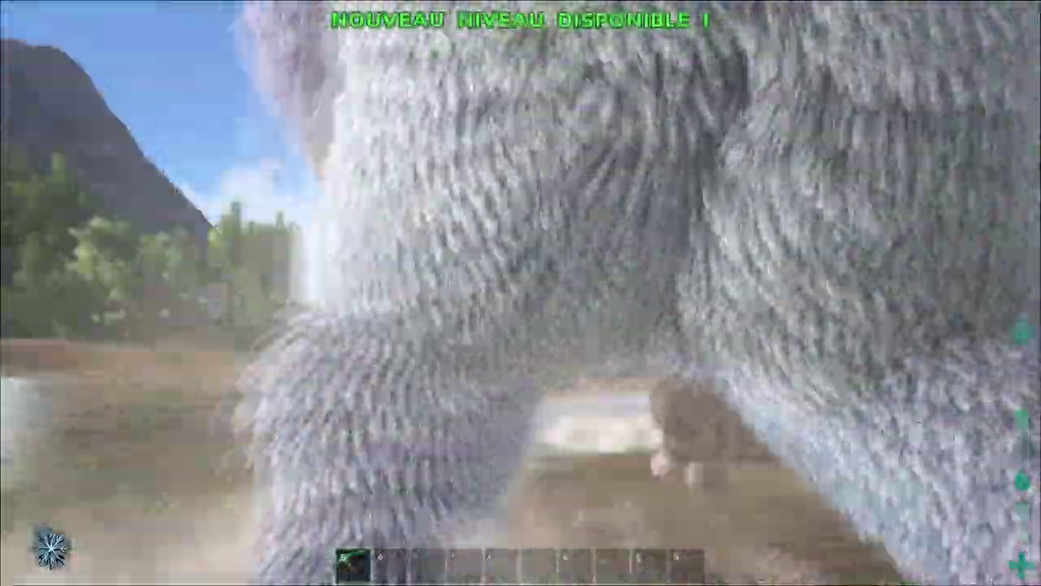
Kill the Megapithecus and several monkeys with the pickaxe
click(521, 293)
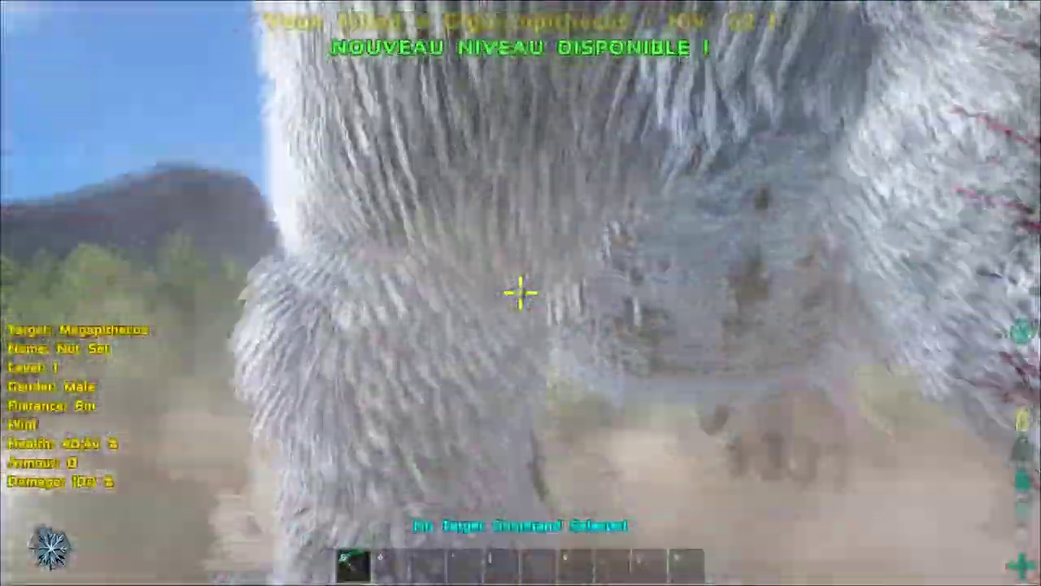
click(521, 293)
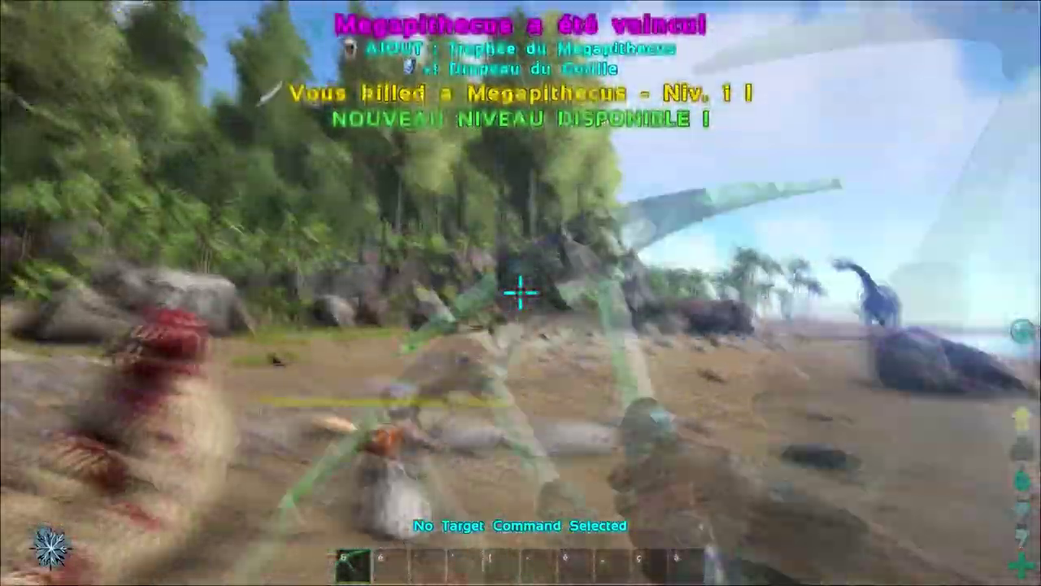
click(521, 293)
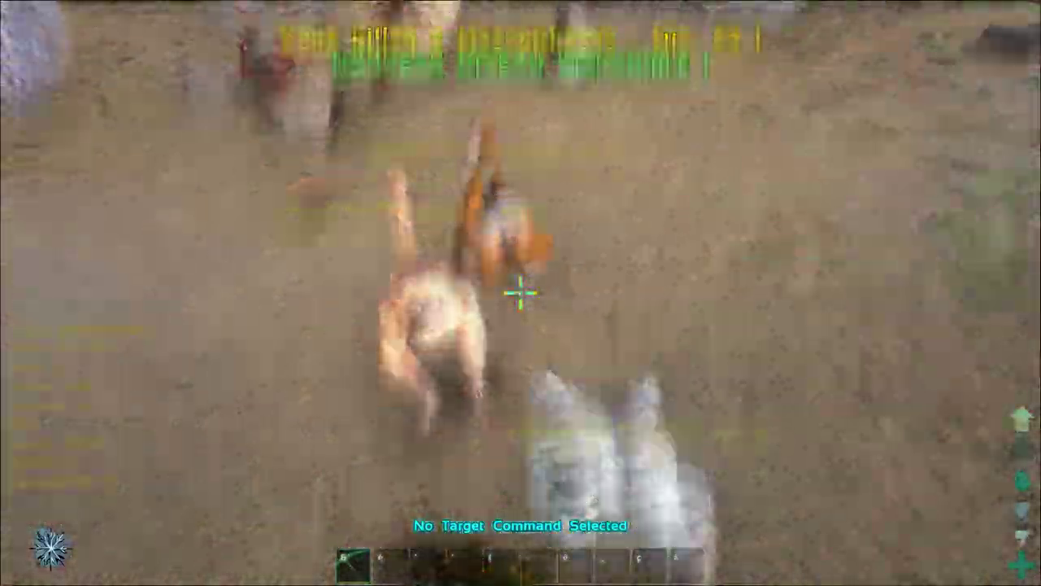
click(521, 292)
click(520, 293)
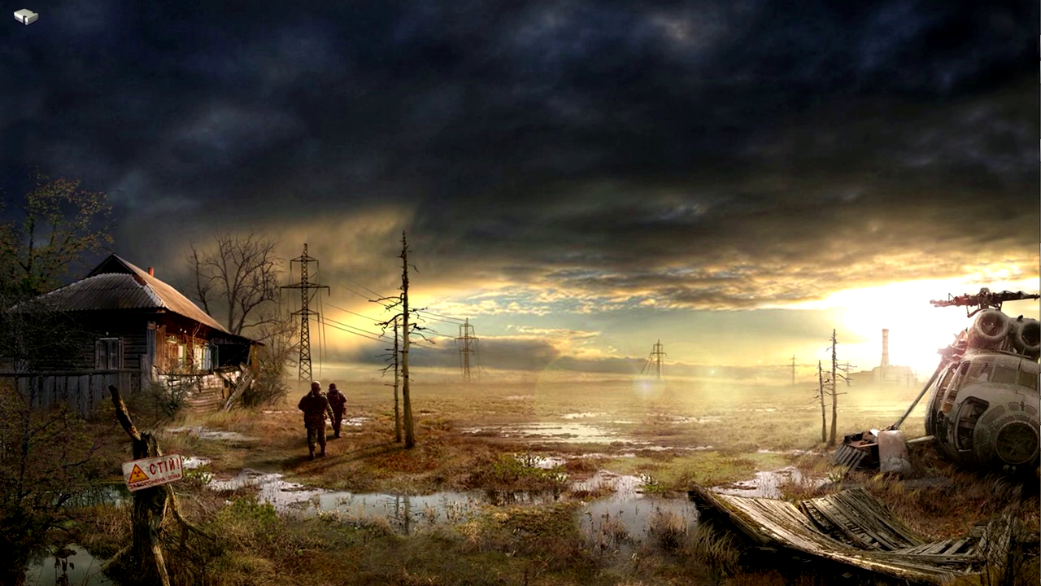
Restore the Dev Kit editor and show the MyMod folder's contents in the Content Browser
click(1024, 410)
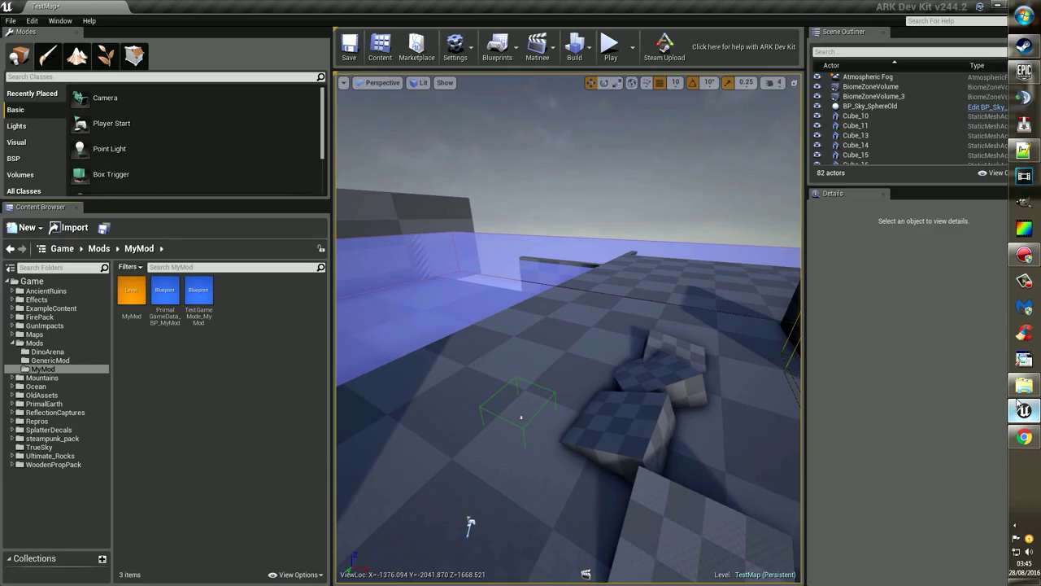
click(11, 343)
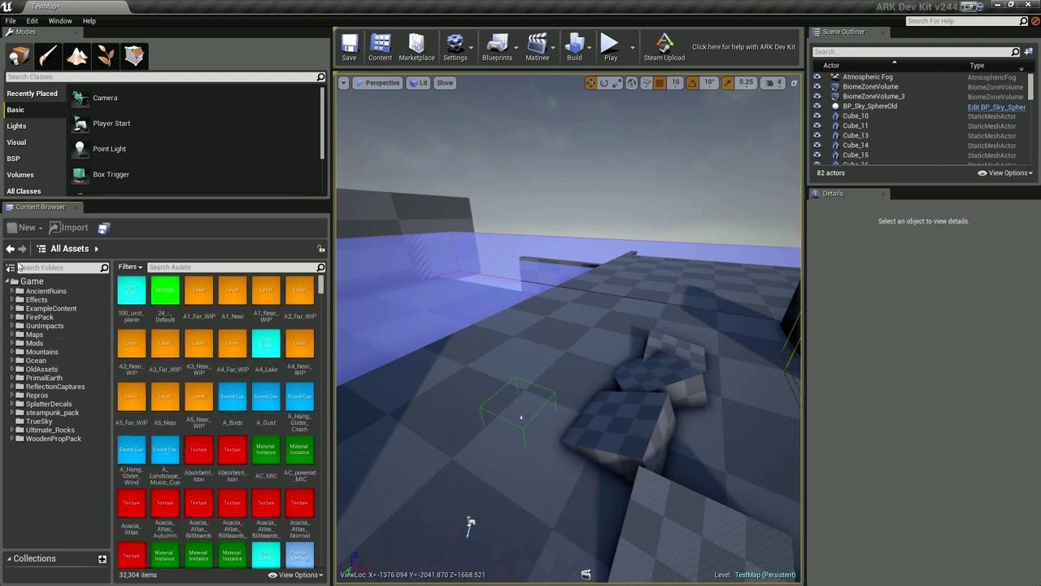
click(11, 342)
click(32, 369)
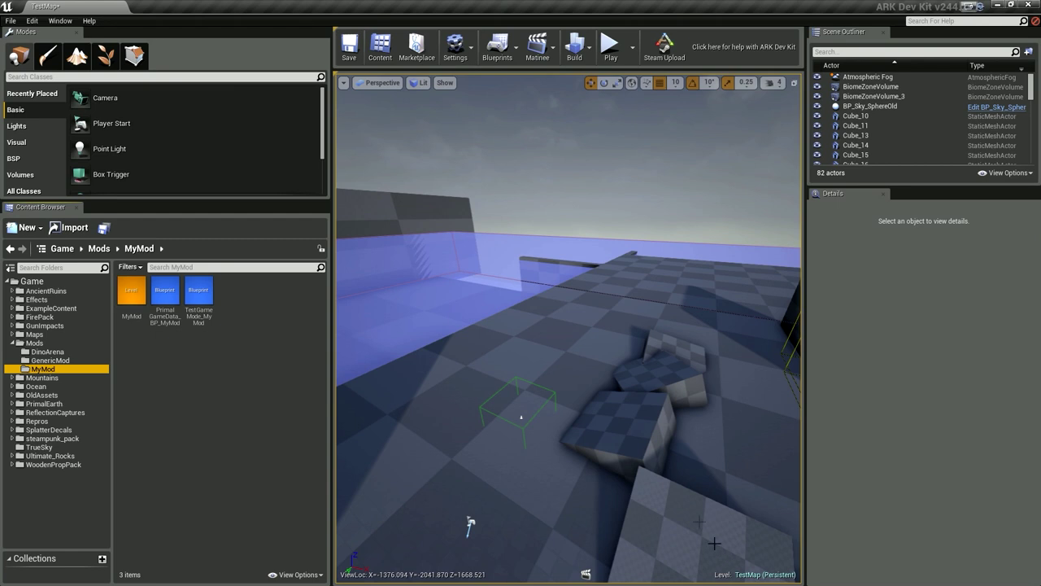
click(456, 57)
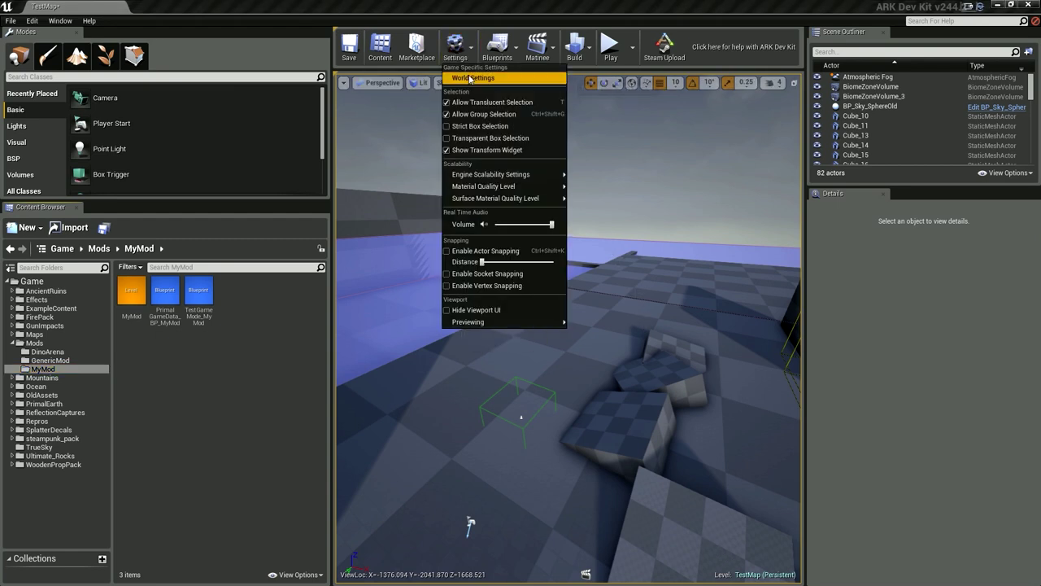
click(469, 76)
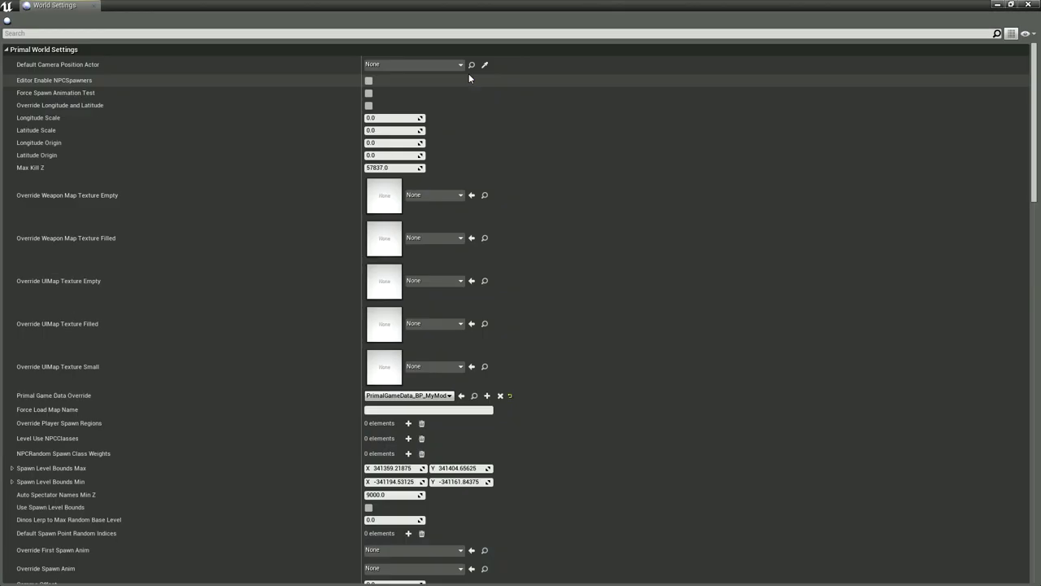
click(1012, 6)
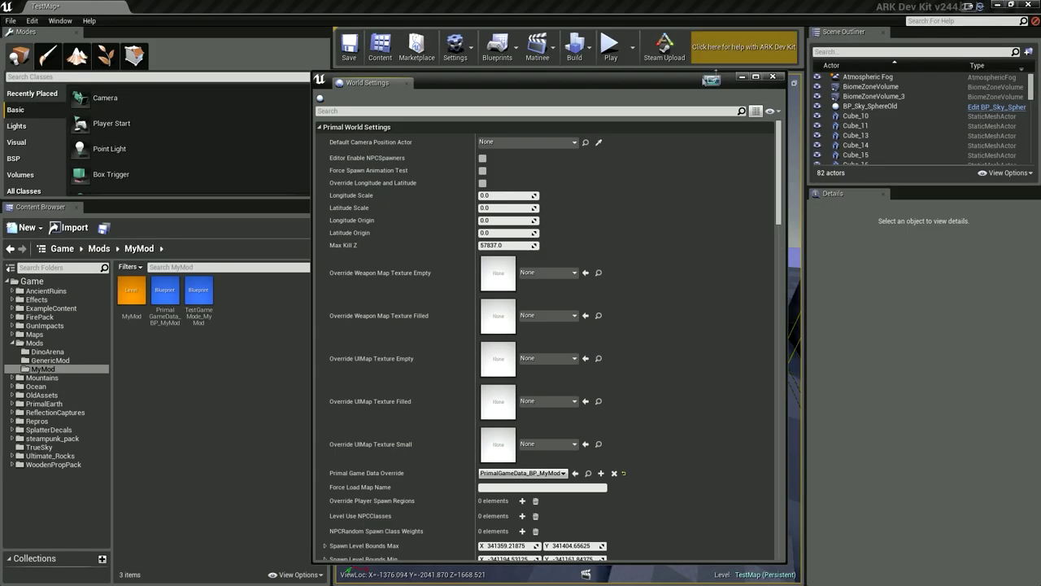
drag(607, 80, 720, 78)
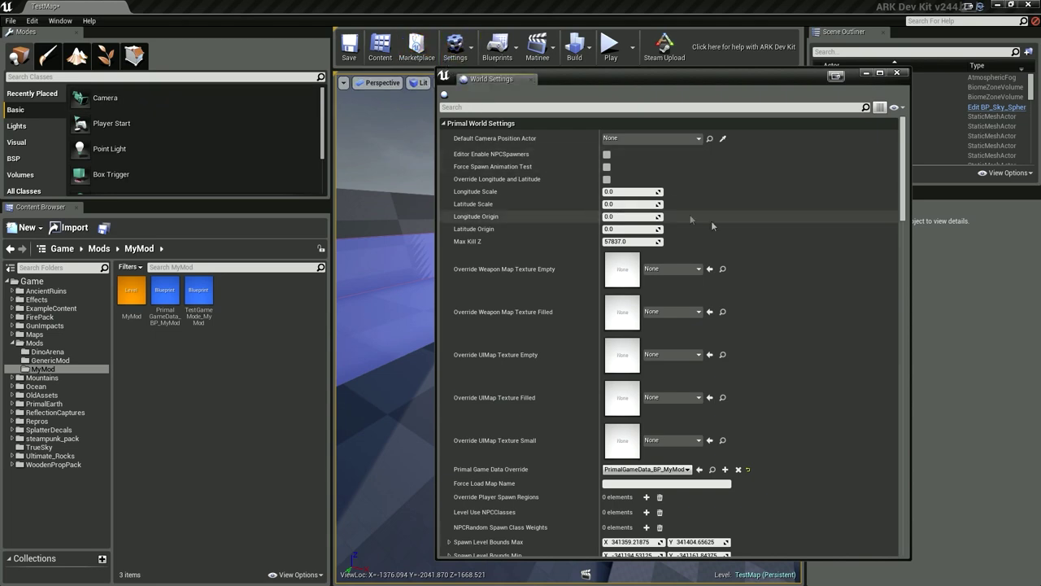
scroll(792, 309, down, 5)
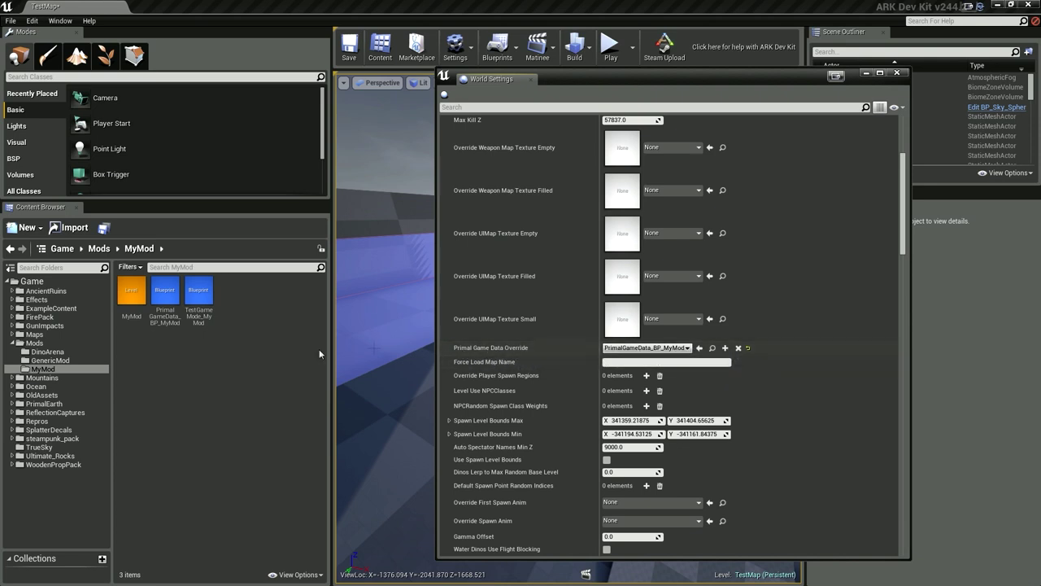
click(171, 314)
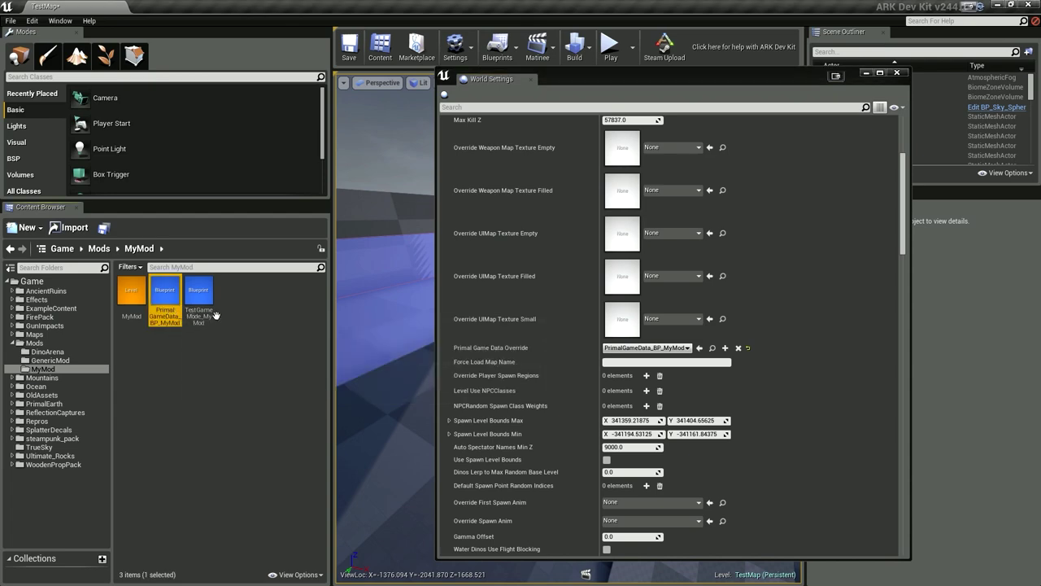
click(699, 347)
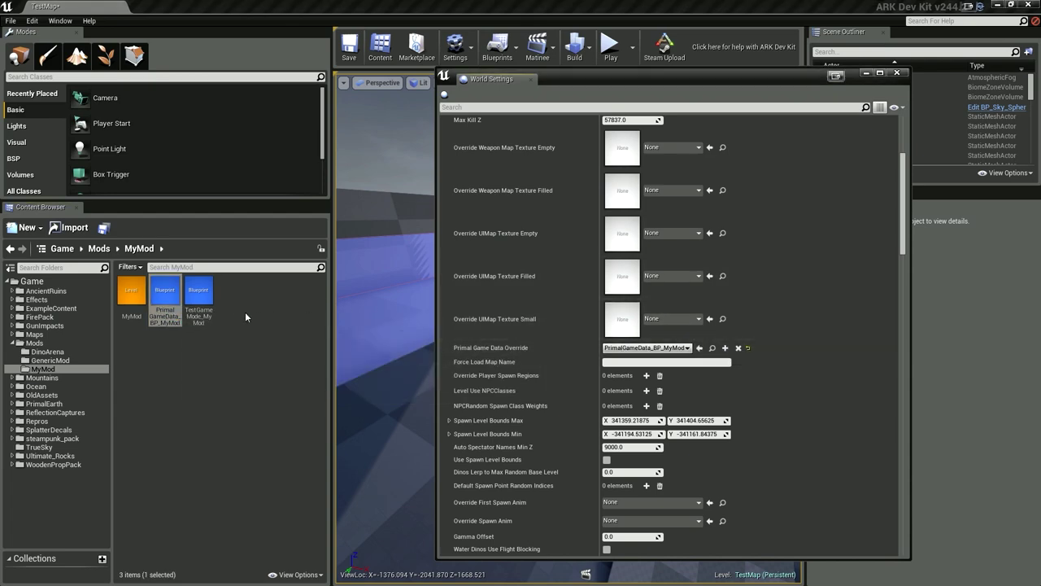
scroll(746, 383, down, 4)
scroll(745, 382, down, 1)
scroll(745, 382, down, 5)
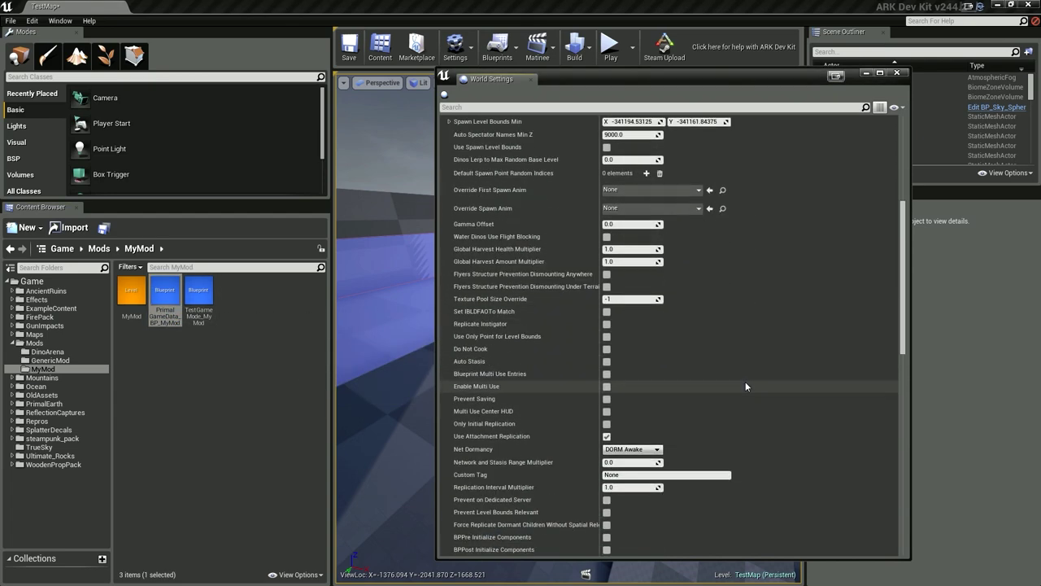
scroll(745, 382, down, 5)
scroll(746, 382, down, 3)
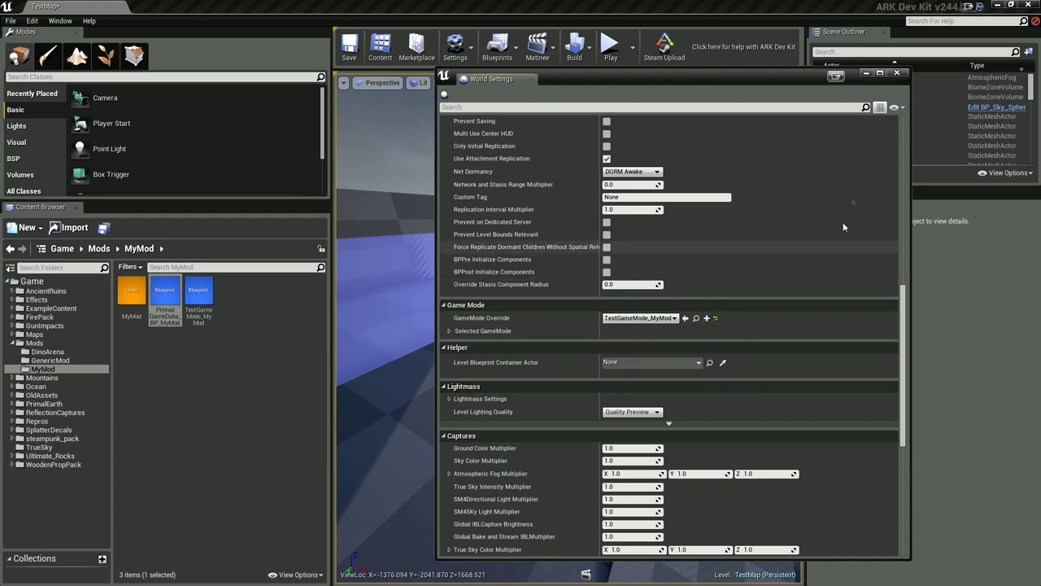
click(897, 74)
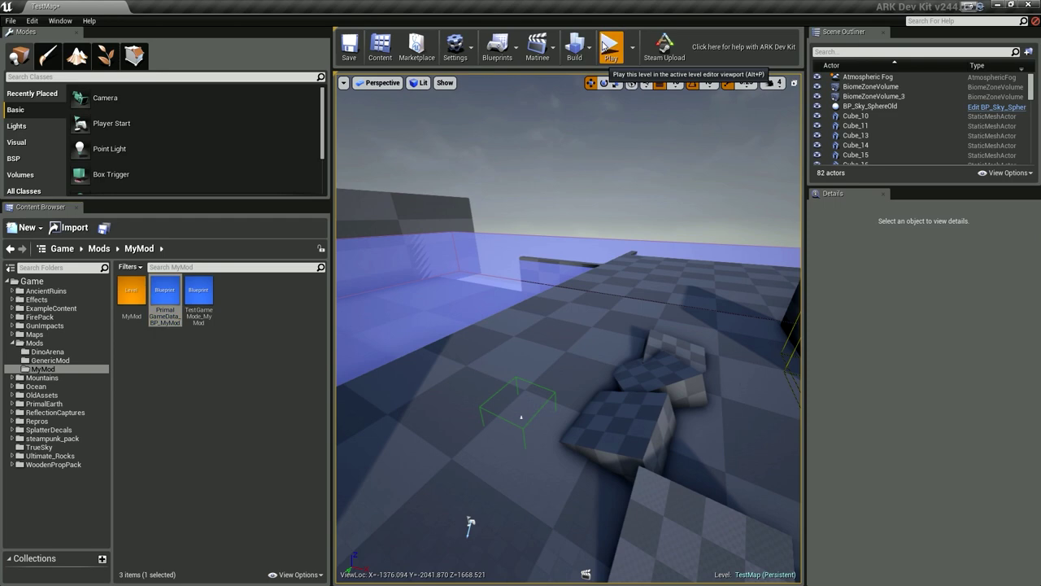
click(610, 48)
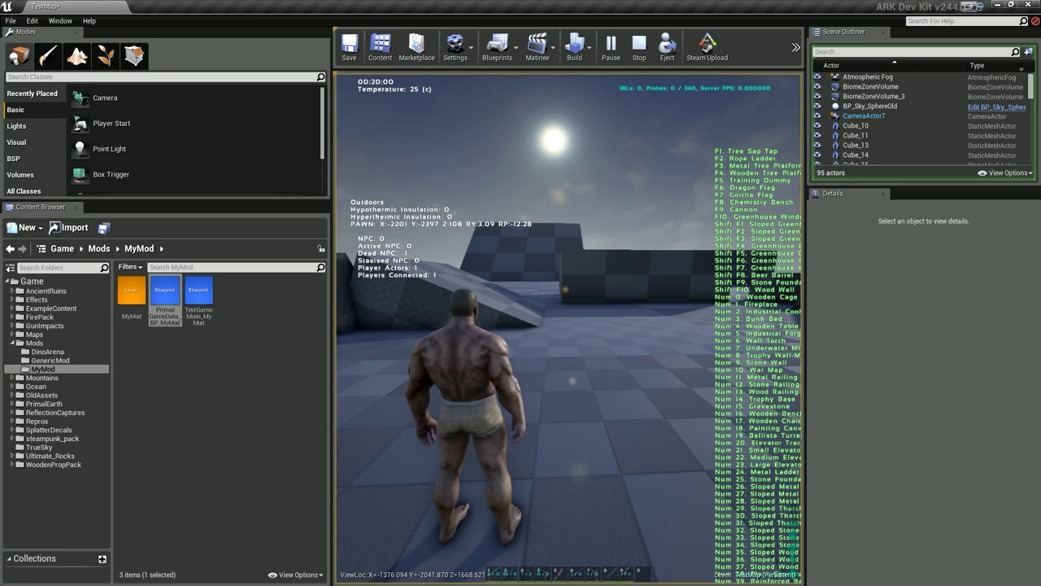
mouse_move(568, 326)
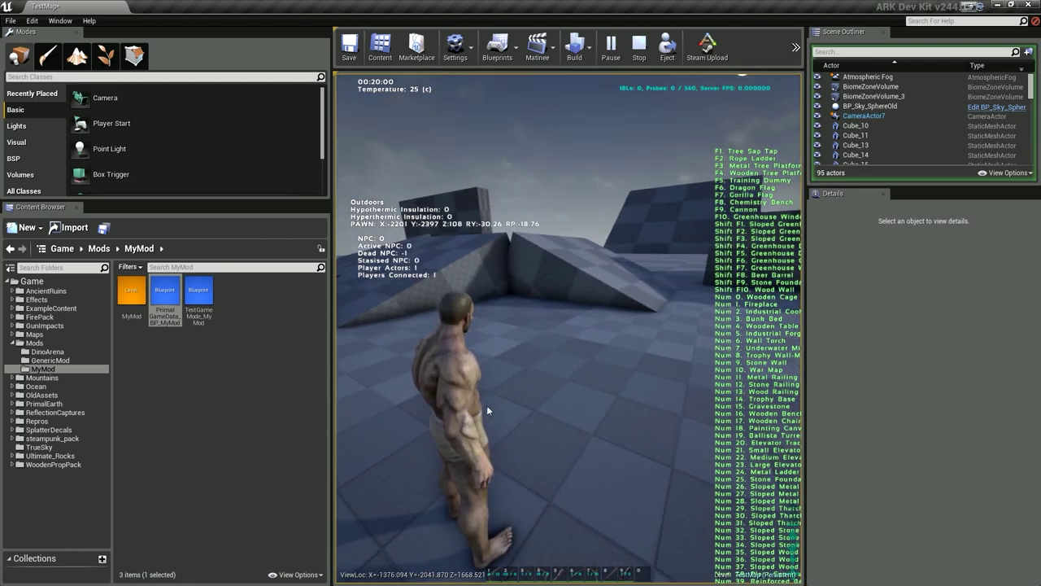
key(Escape)
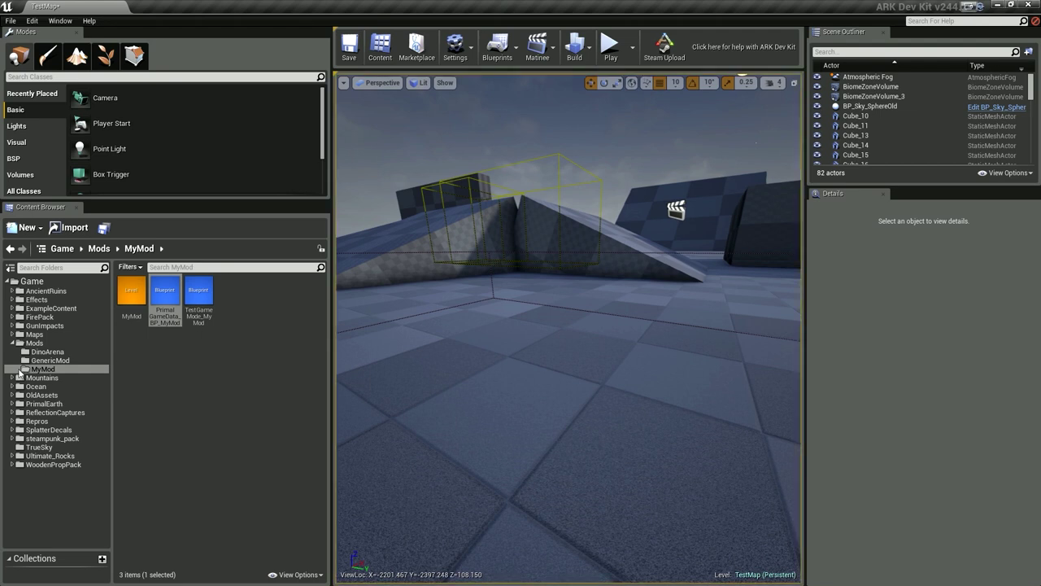
click(49, 369)
Add a new folder named Pioche under MyMod and open it
click(144, 440)
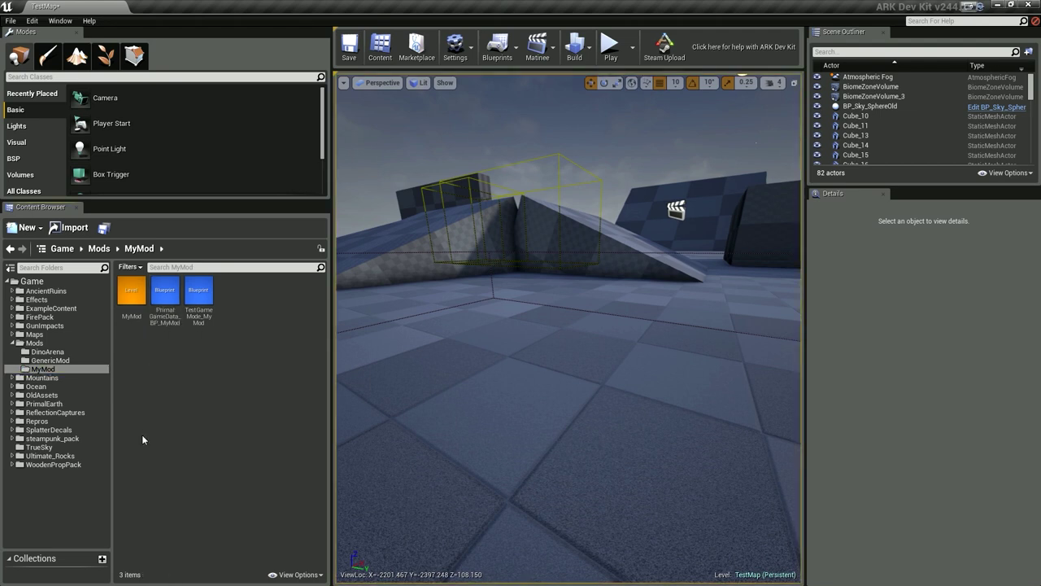
click(45, 369)
click(27, 226)
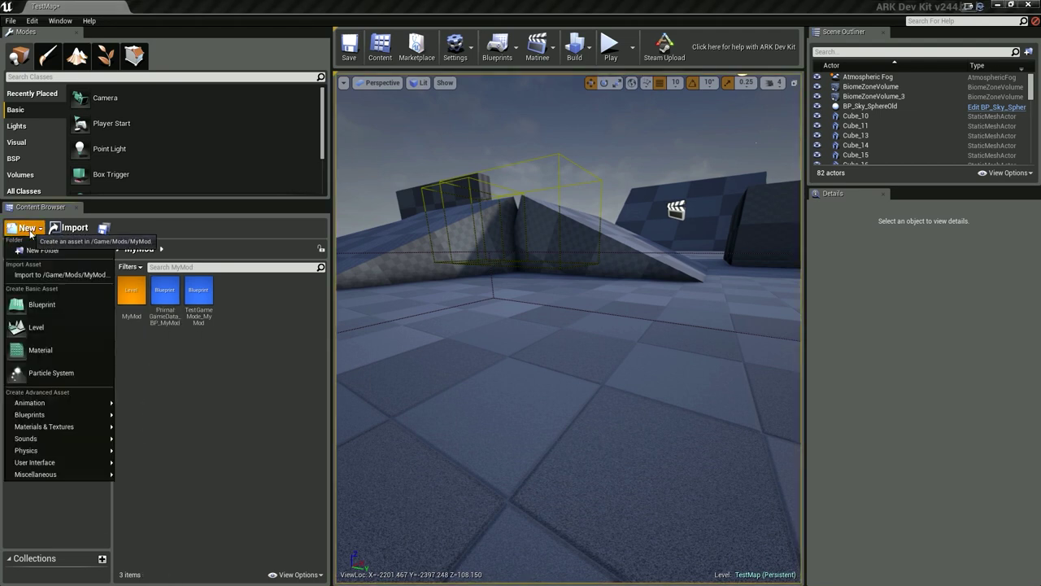
click(36, 249)
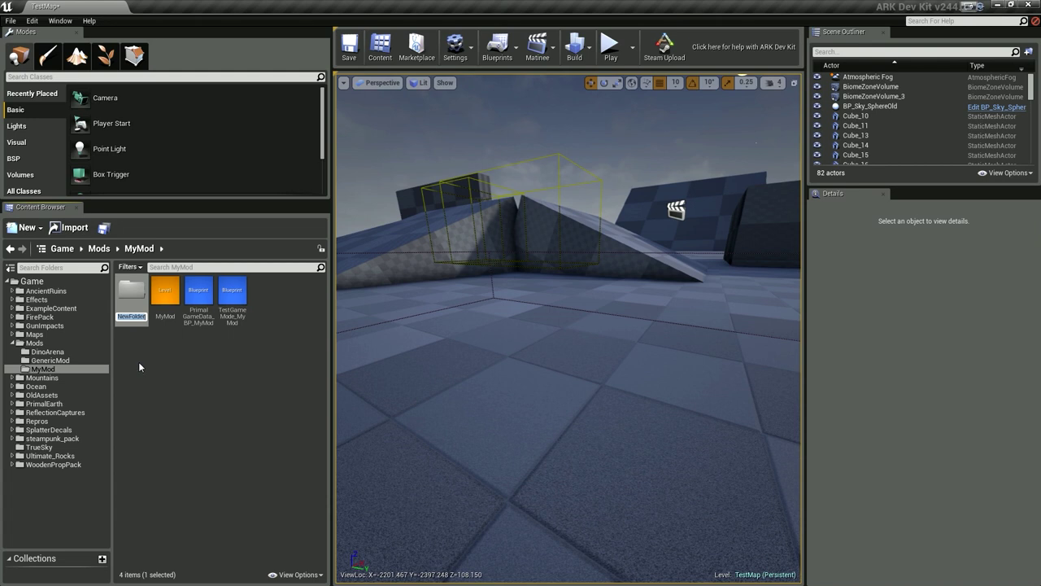
text(Ploch)
text(et)
key(Return)
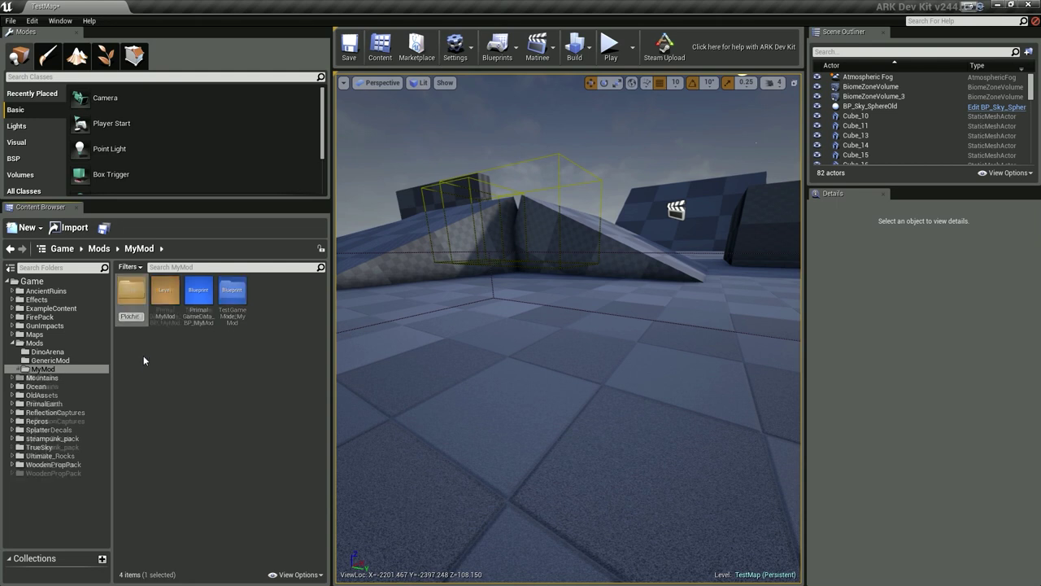
double_click(236, 304)
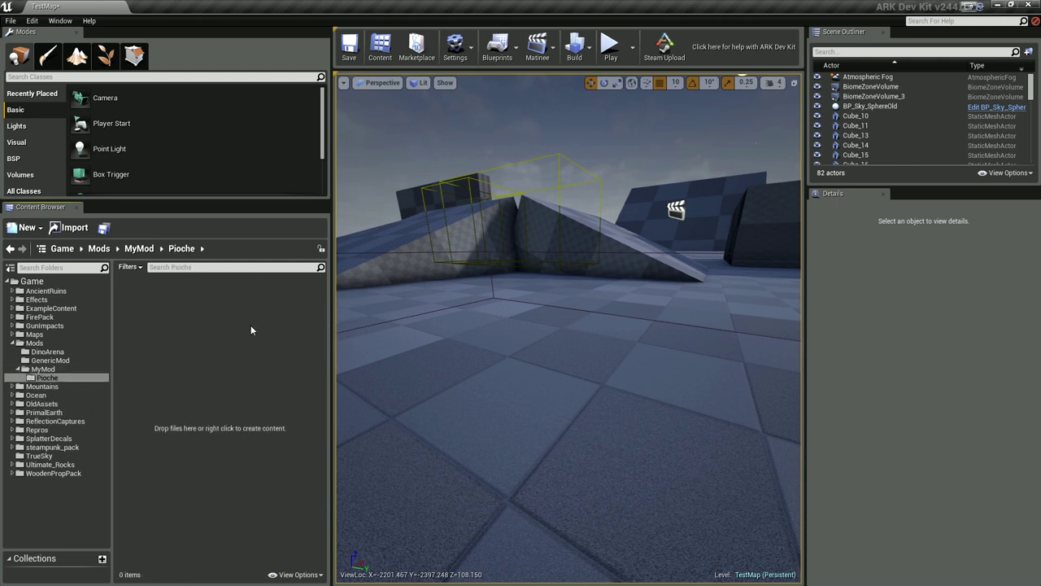
Search the Game folder for 'metal pick' and select the EngramEntry_MetalPick blueprint
click(61, 249)
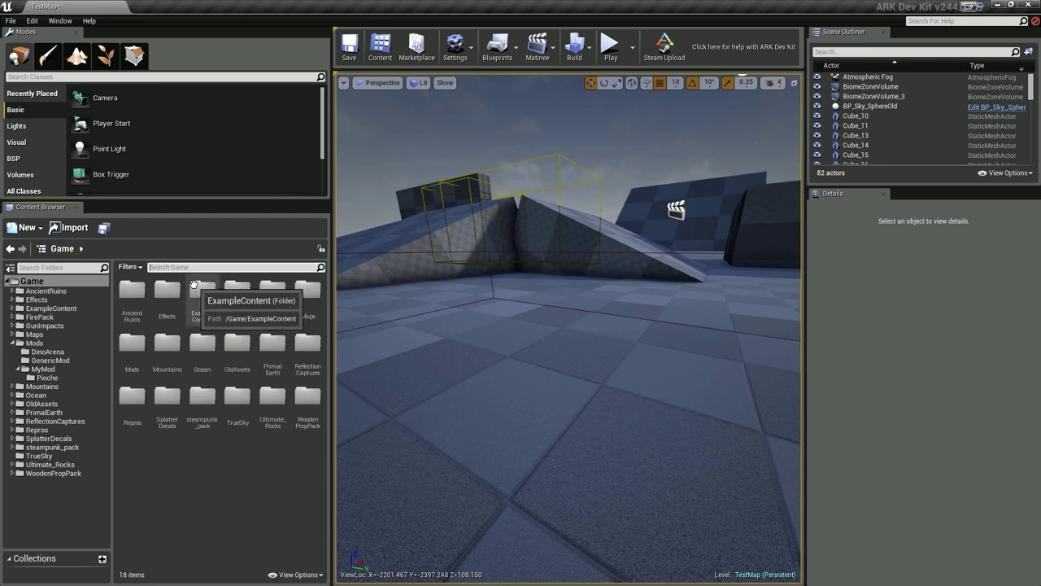
text(metal pick)
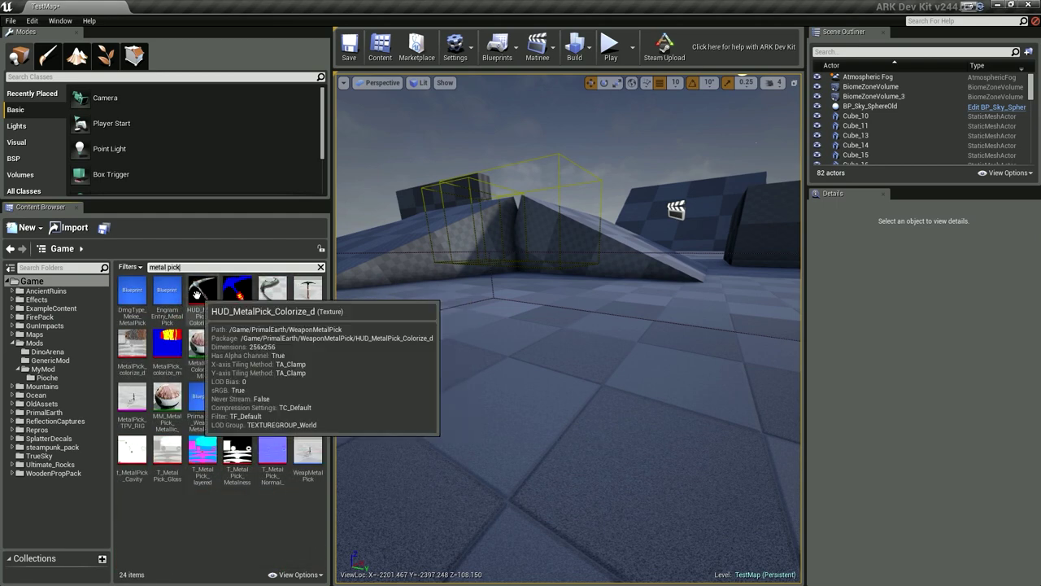
mouse_move(221, 318)
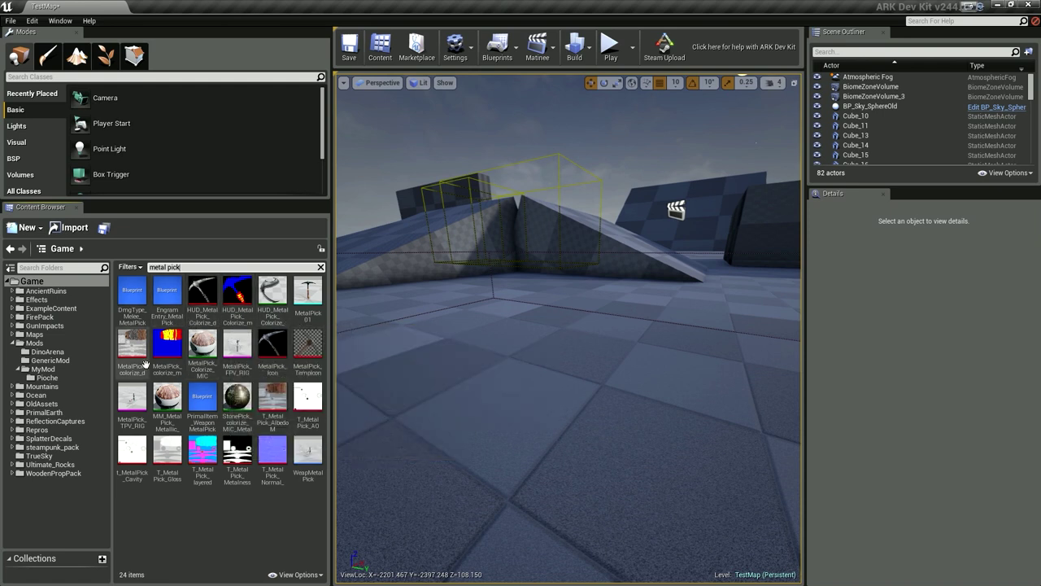
mouse_move(205, 342)
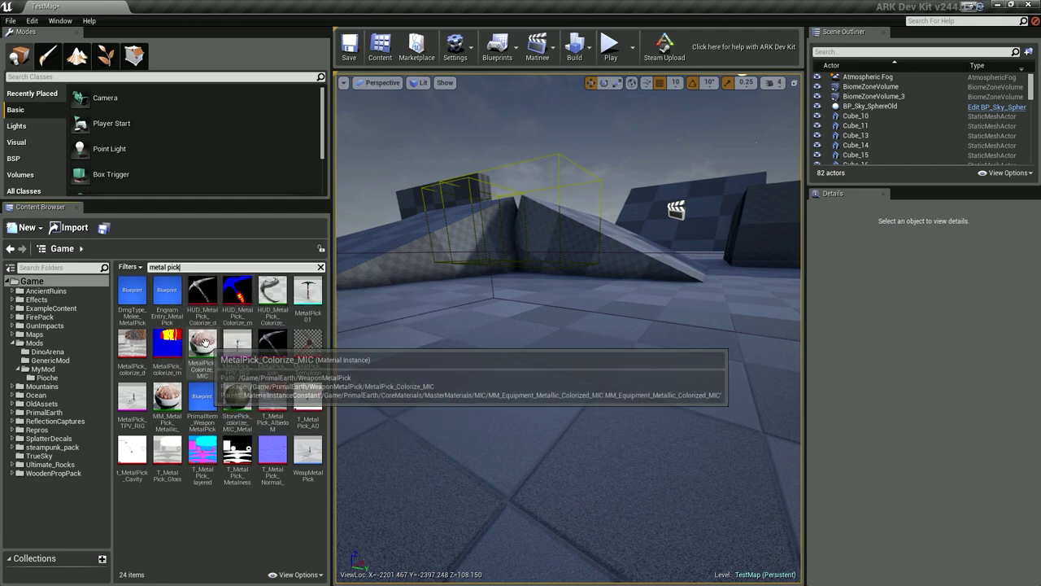
mouse_move(221, 384)
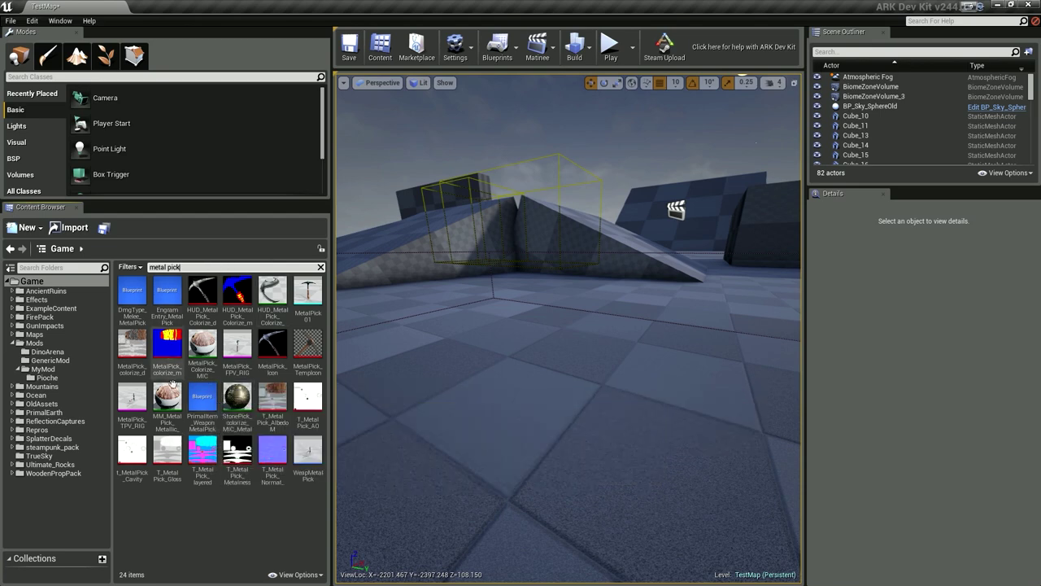
mouse_move(207, 283)
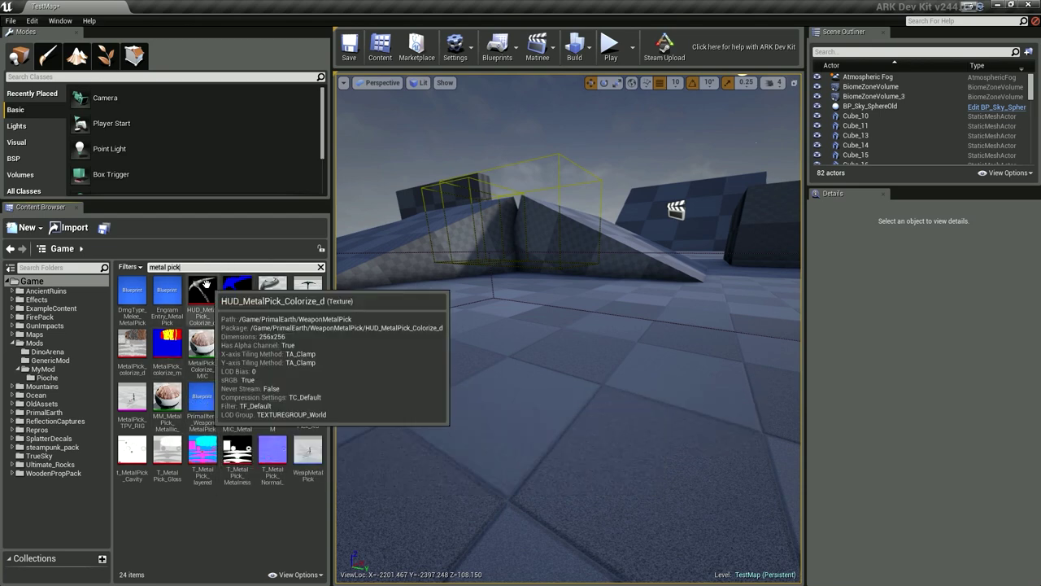
click(206, 283)
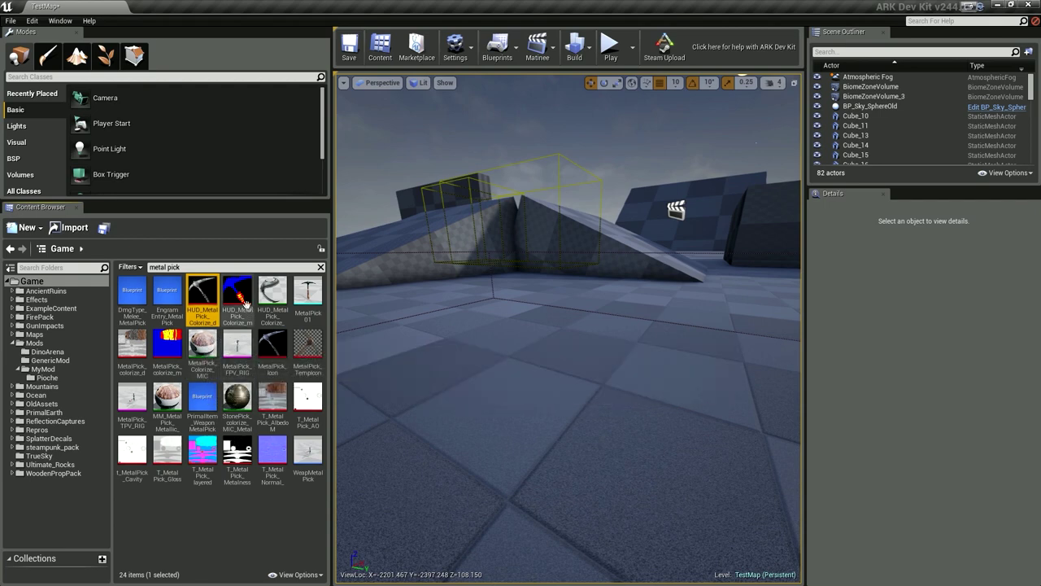
mouse_move(186, 287)
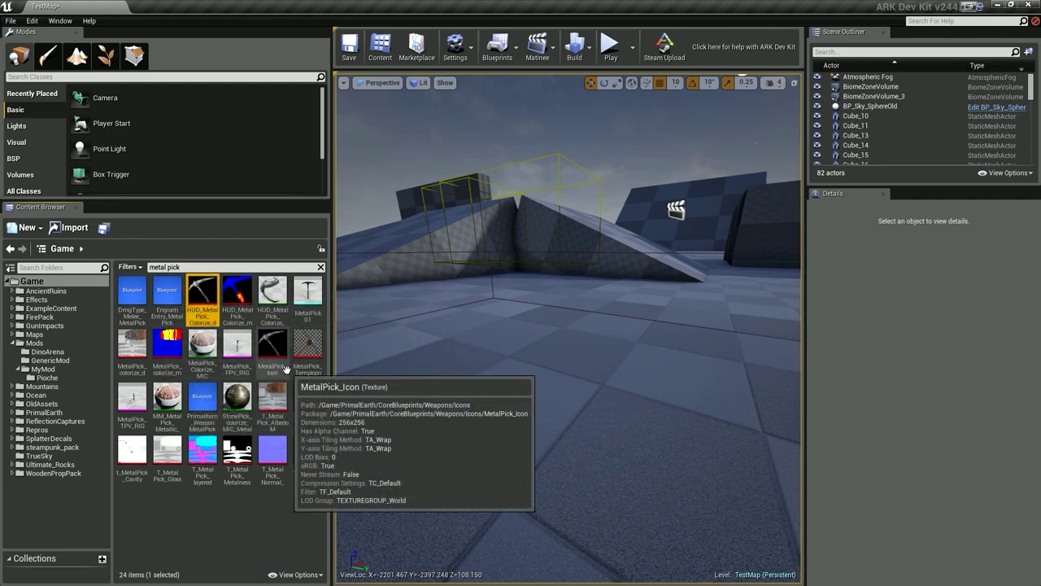
click(167, 297)
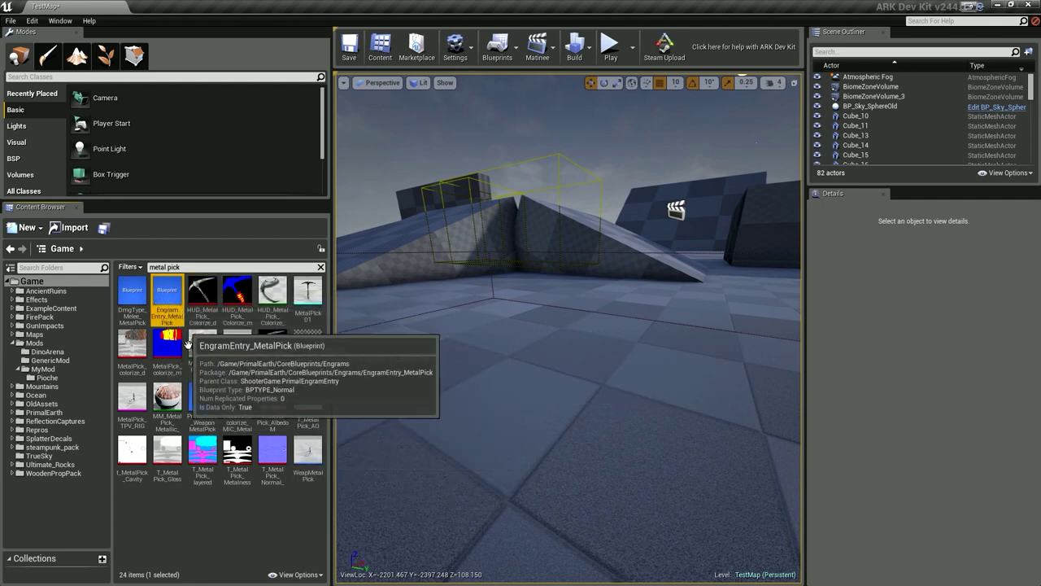
Open the Reference Viewer for EngramEntry_MetalPick and centre its node in the graph
right_click(166, 299)
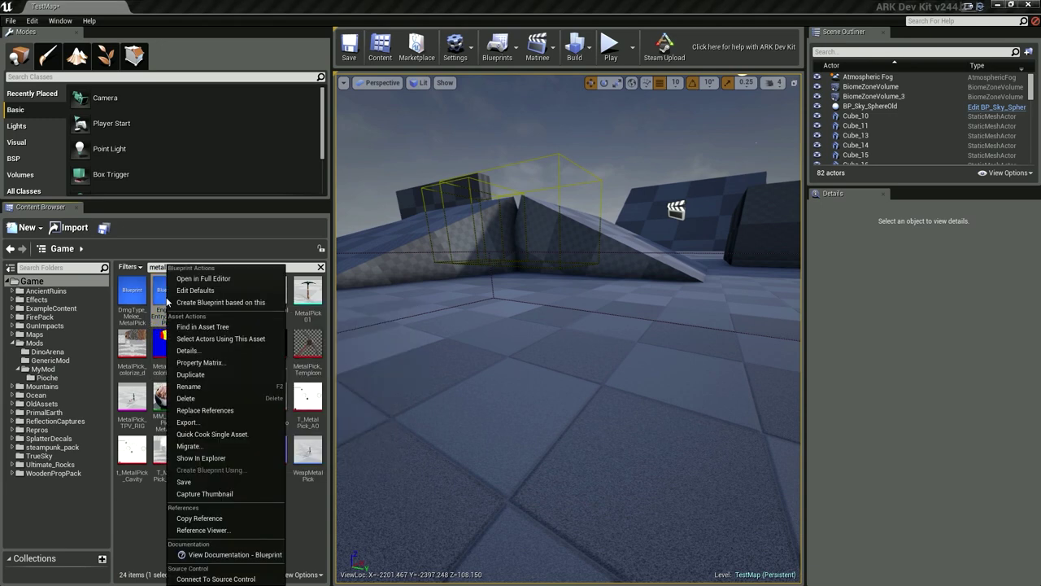
click(213, 530)
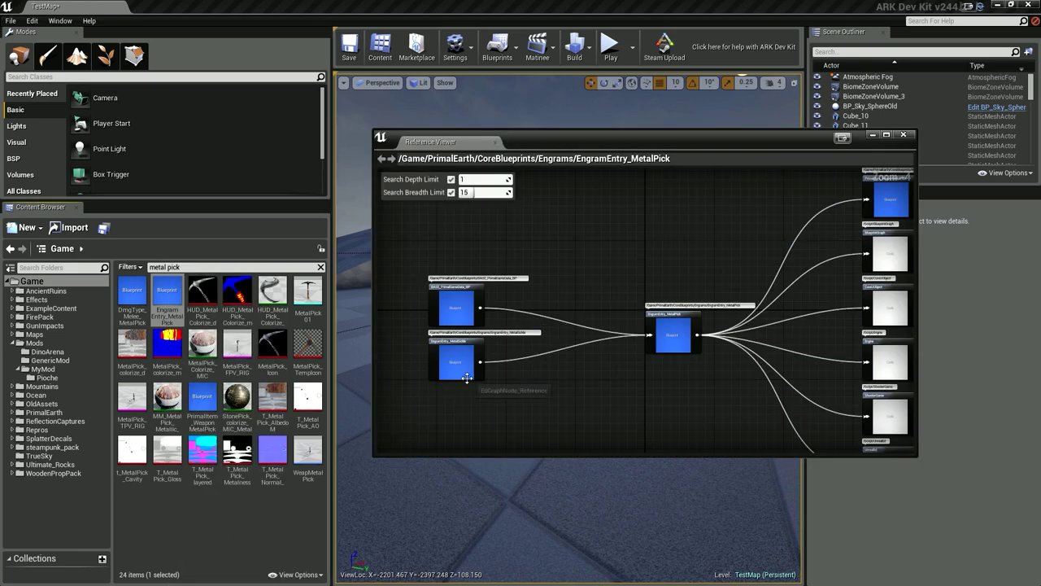
scroll(708, 348, up, 5)
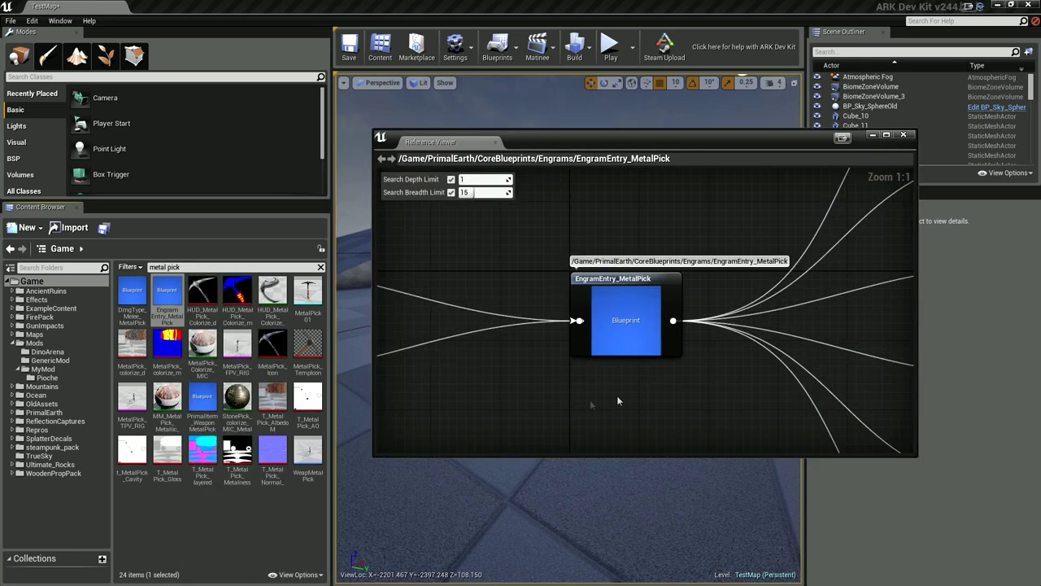
right_drag(623, 386, 729, 390)
mouse_move(586, 404)
right_down()
mouse_move(628, 414)
mouse_move(575, 417)
right_up()
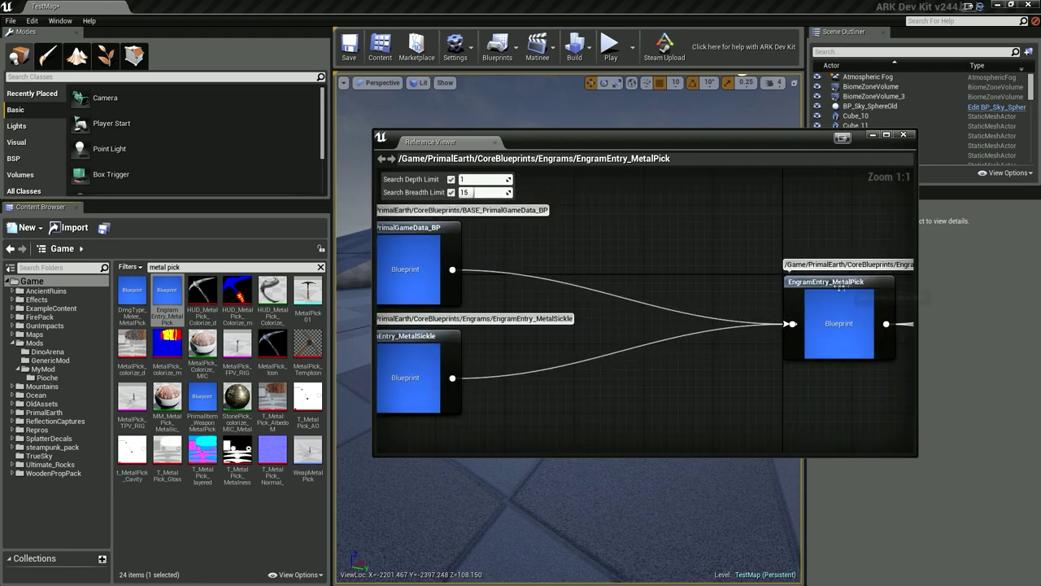
right_drag(514, 406, 537, 405)
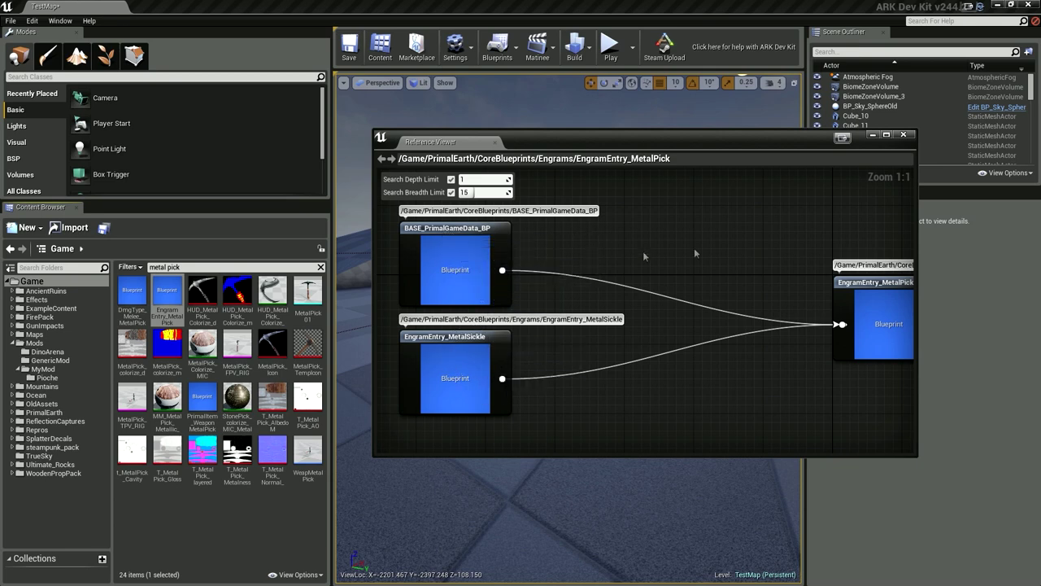
Bring the engram's dependencies into view and bring up actions for the PrimalItem_WeaponMetalPick node
scroll(791, 243, down, 1)
right_drag(791, 243, 571, 295)
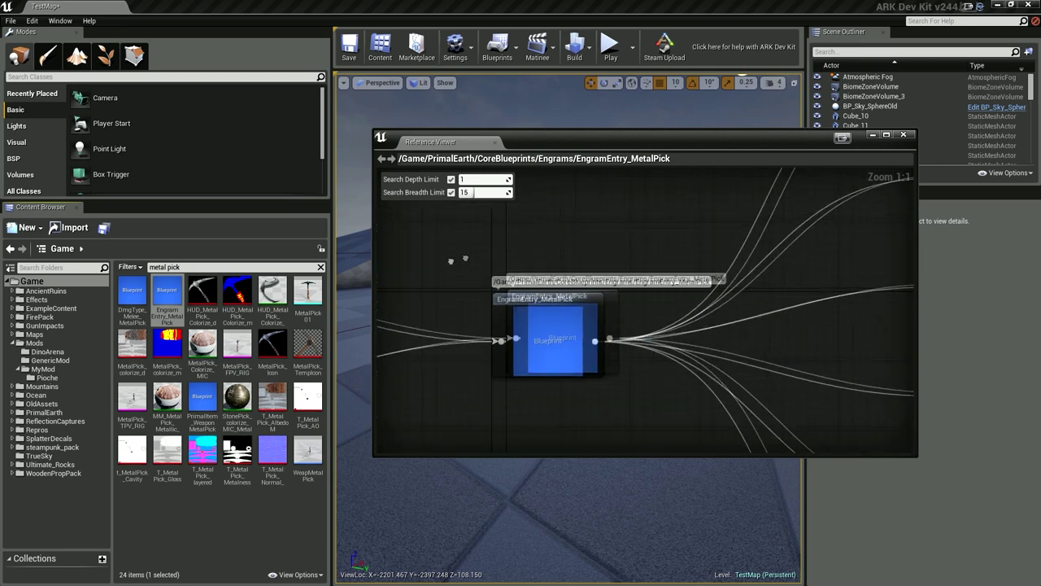
scroll(571, 295, down, 2)
scroll(477, 306, down, 1)
scroll(473, 297, down, 3)
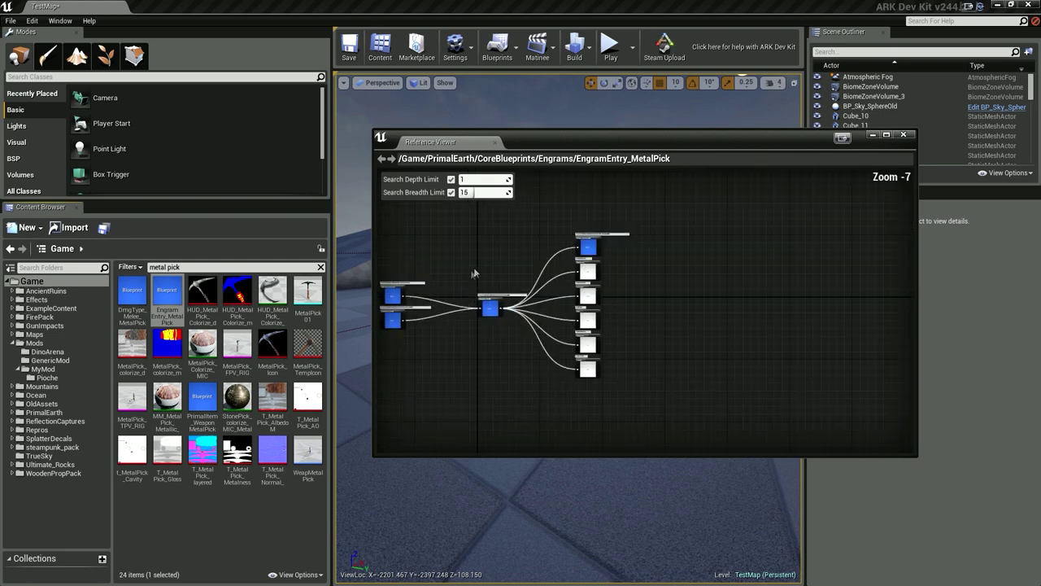
scroll(420, 297, up, 2)
scroll(542, 280, up, 3)
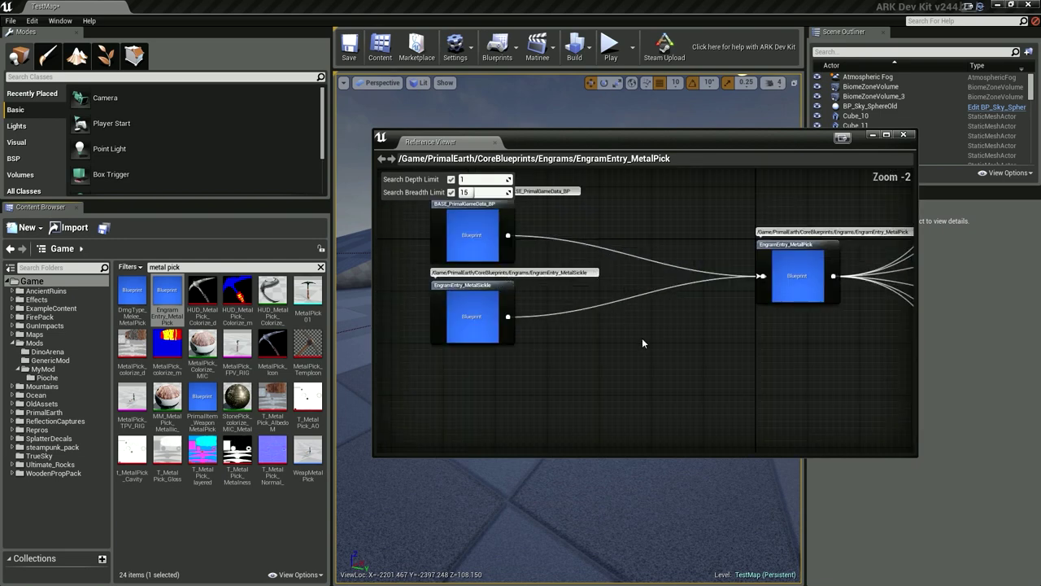
right_drag(642, 342, 596, 317)
mouse_move(863, 340)
right_down()
mouse_move(811, 294)
mouse_move(661, 272)
right_up()
scroll(661, 270, up, 2)
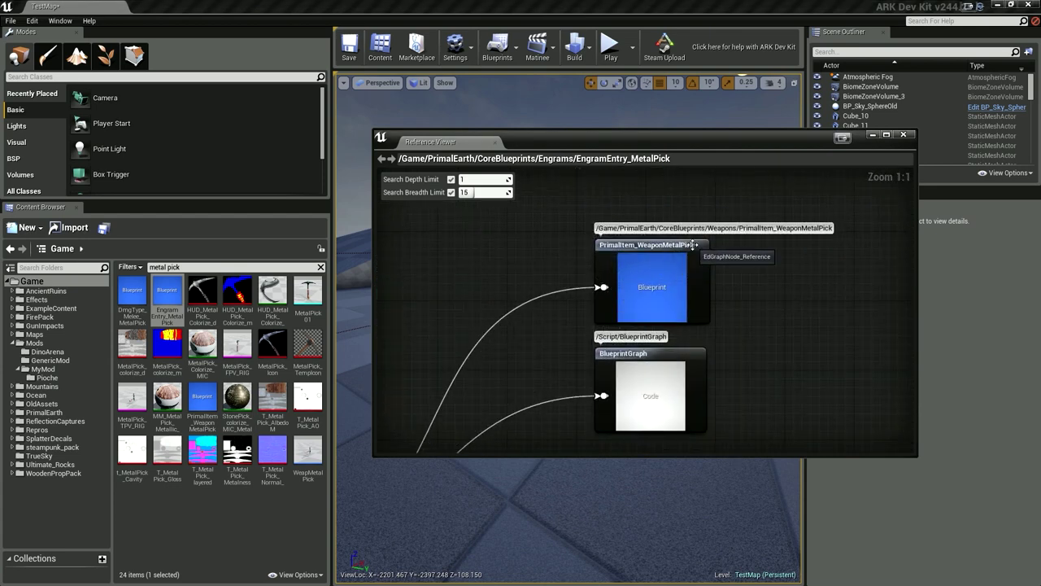
right_click(653, 282)
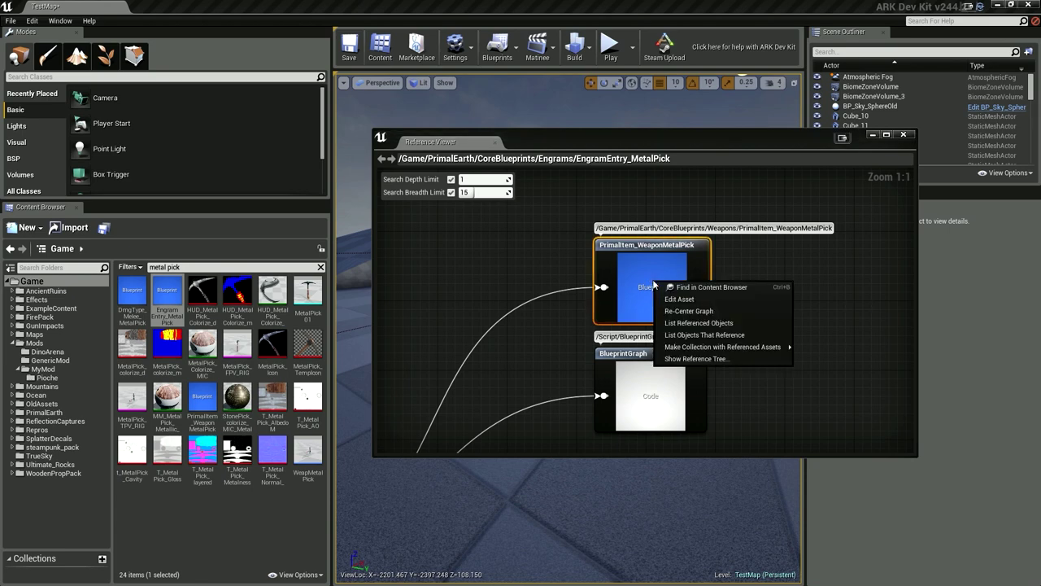
Find PrimalItem_WeaponMetalPick in the Content Browser, then search 'metal pick' again
click(699, 287)
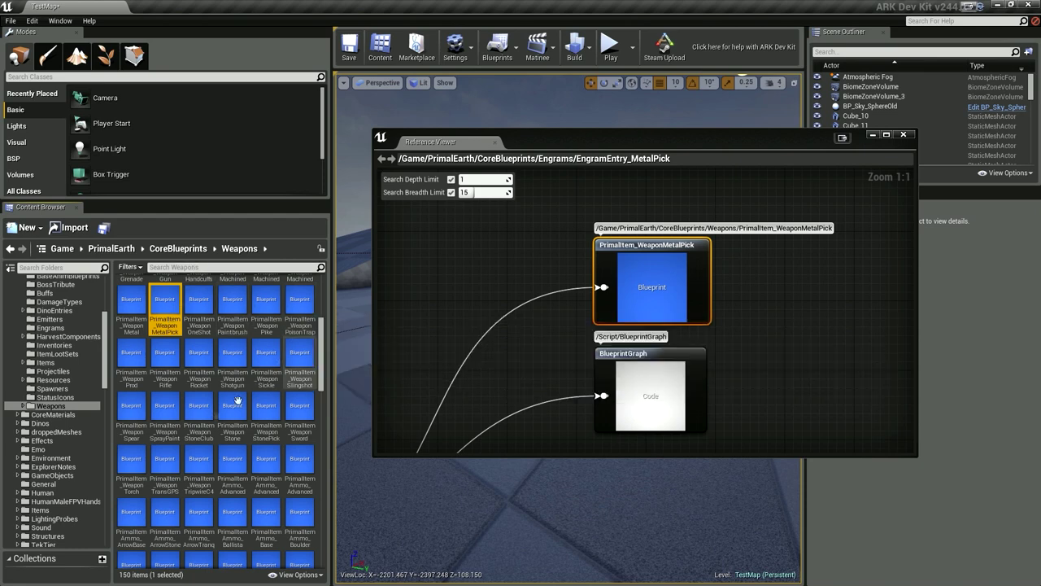
click(191, 267)
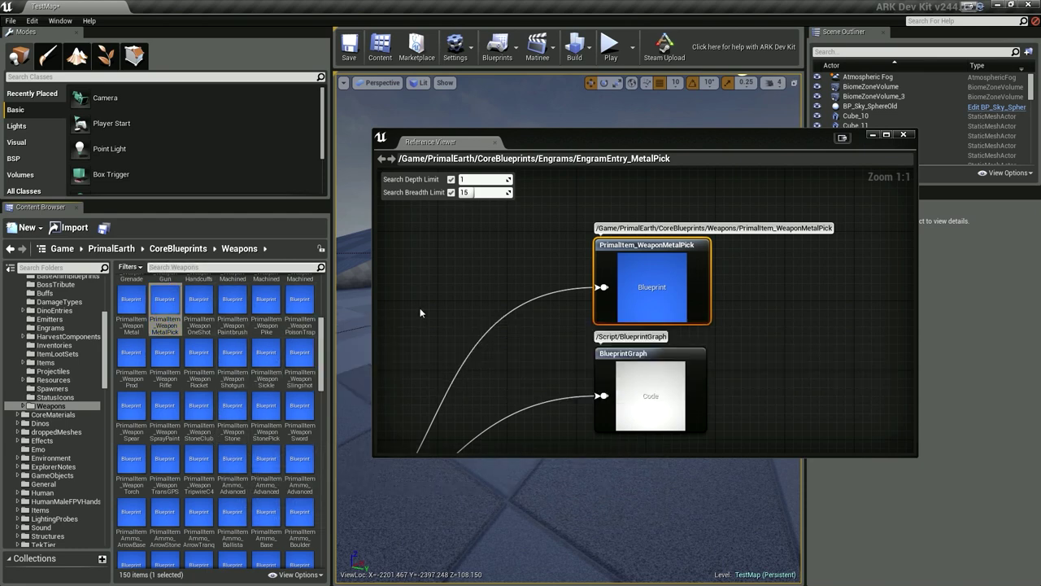
text(metal pick)
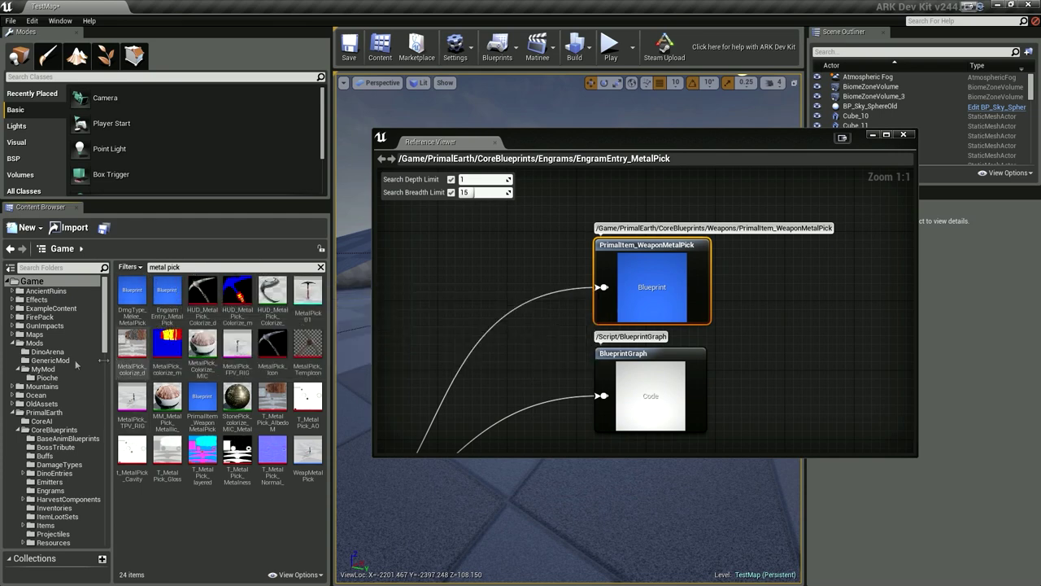
click(12, 412)
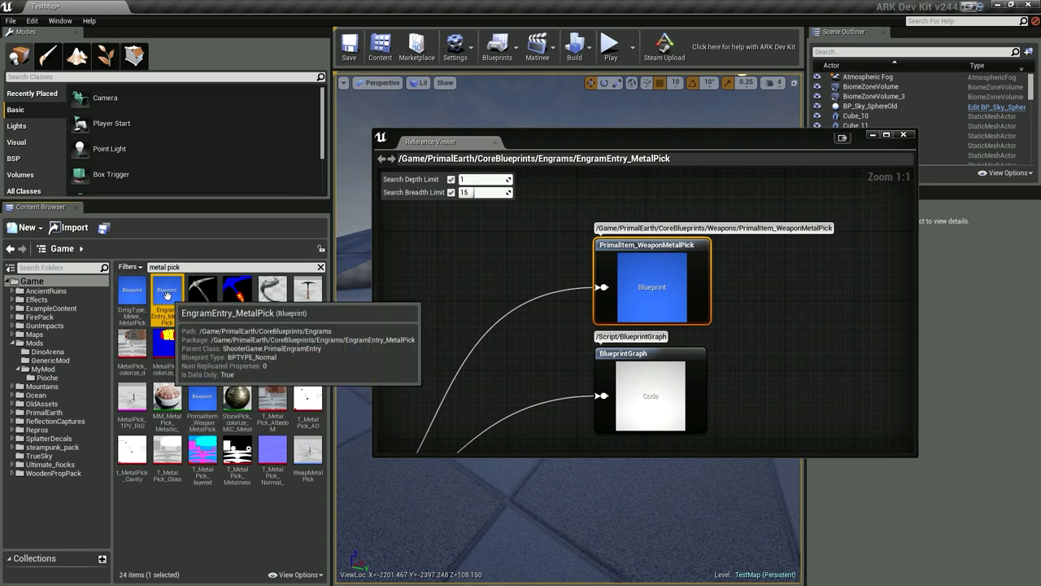
click(214, 405)
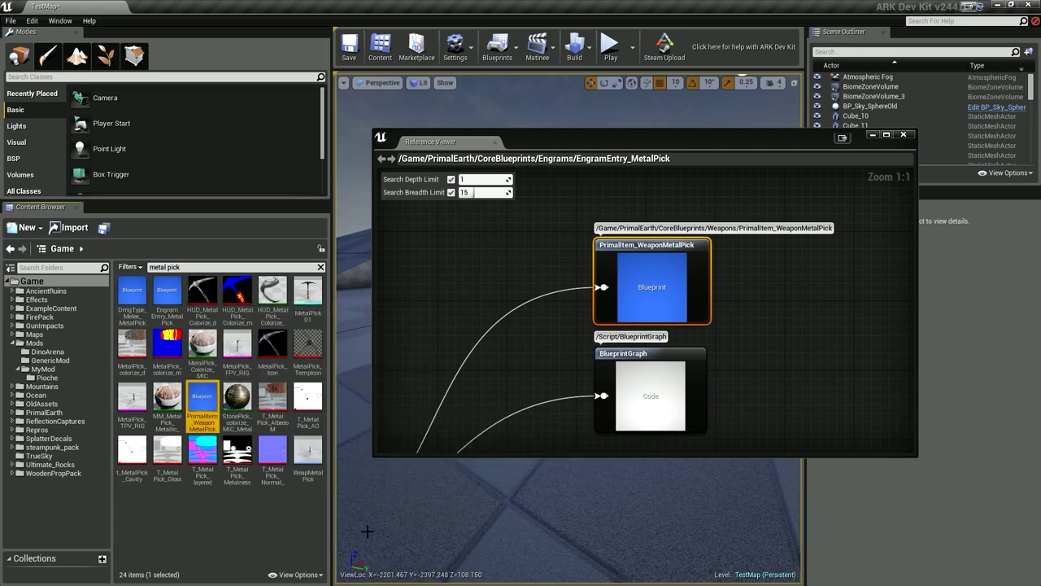
click(315, 451)
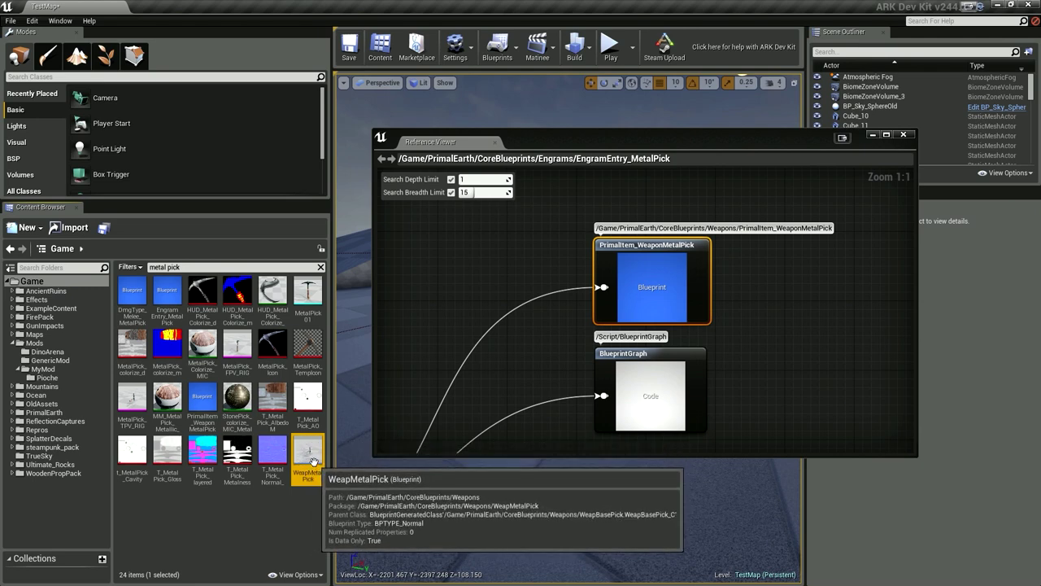
click(205, 404)
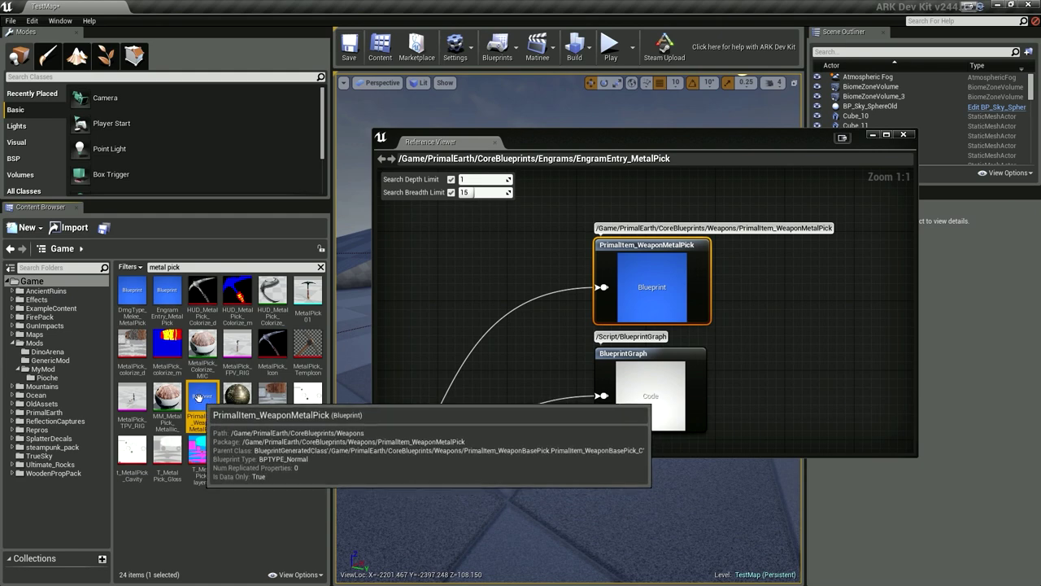
click(174, 290)
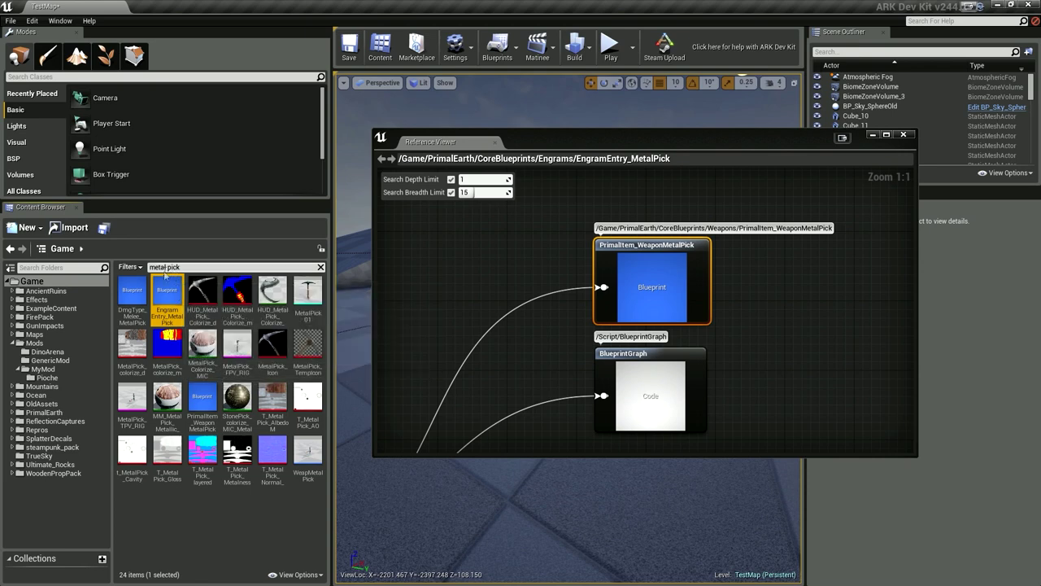
click(140, 287)
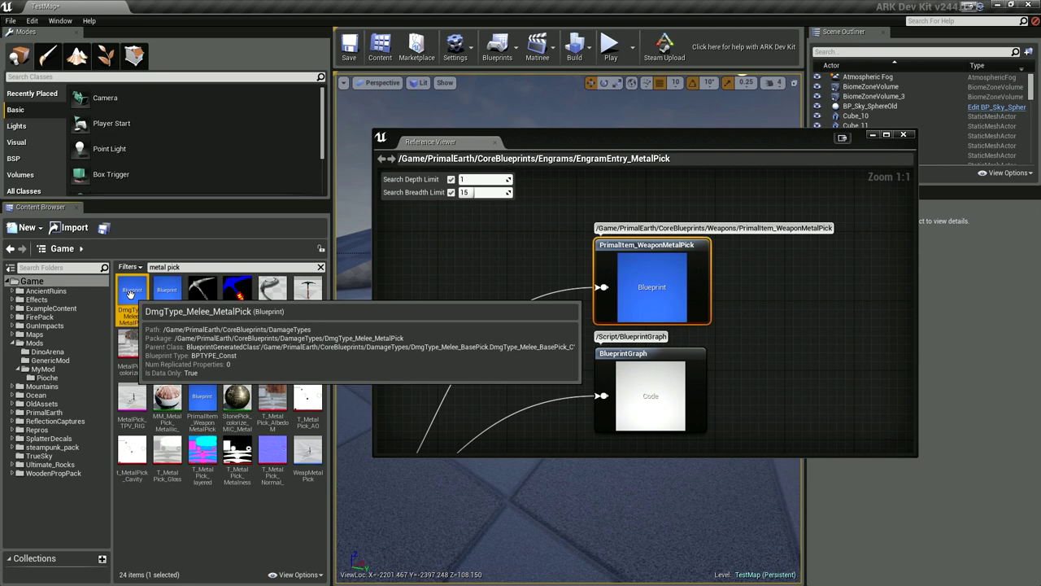
Copy the four metal pick assets into the Pioche folder and open that folder
ctrl+click(162, 307)
ctrl+click(203, 395)
ctrl+click(300, 460)
mouse_move(132, 297)
mouse_down()
mouse_move(105, 346)
mouse_move(54, 379)
mouse_up()
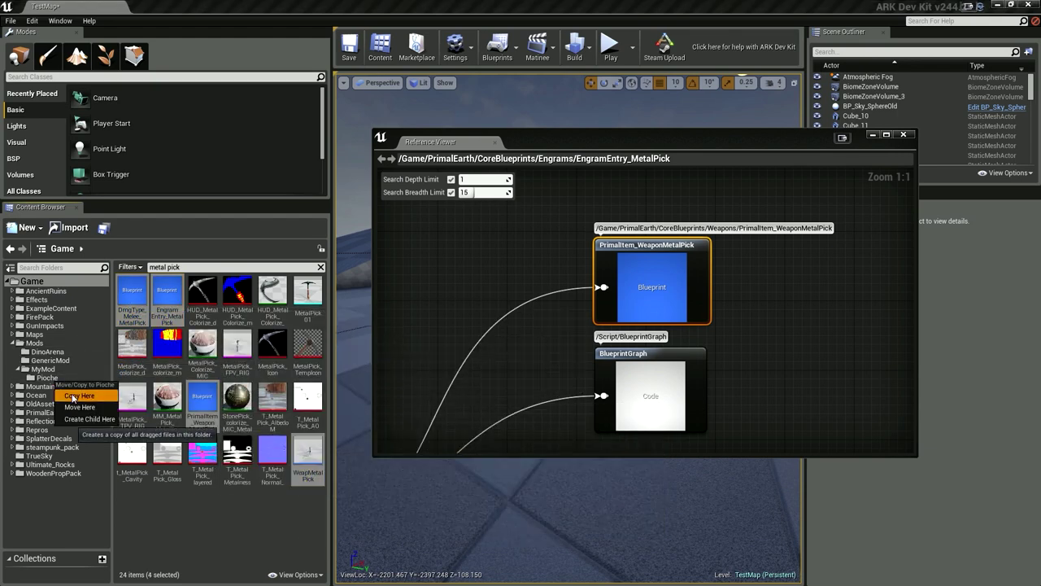
click(74, 396)
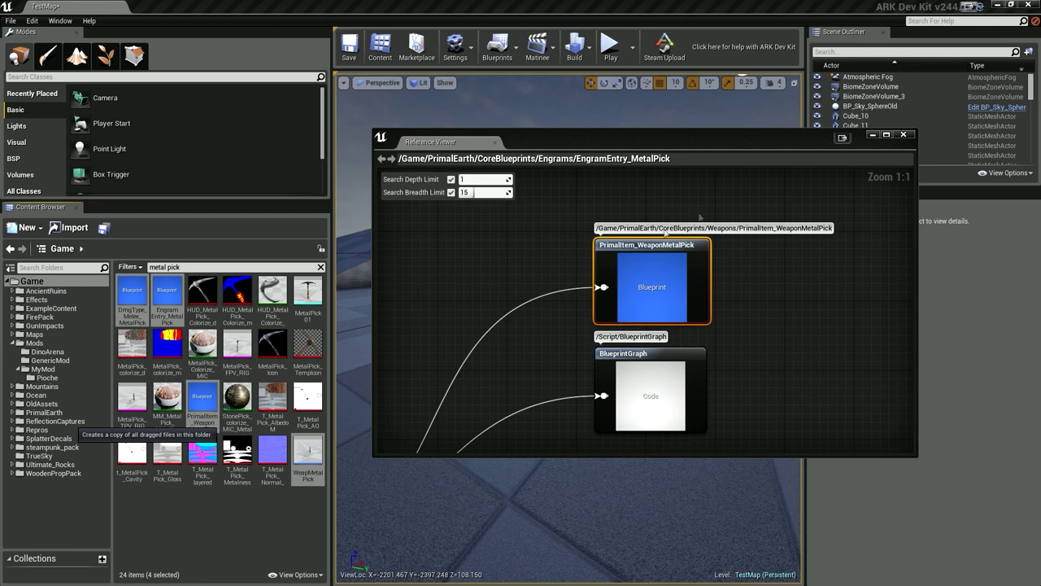
click(900, 134)
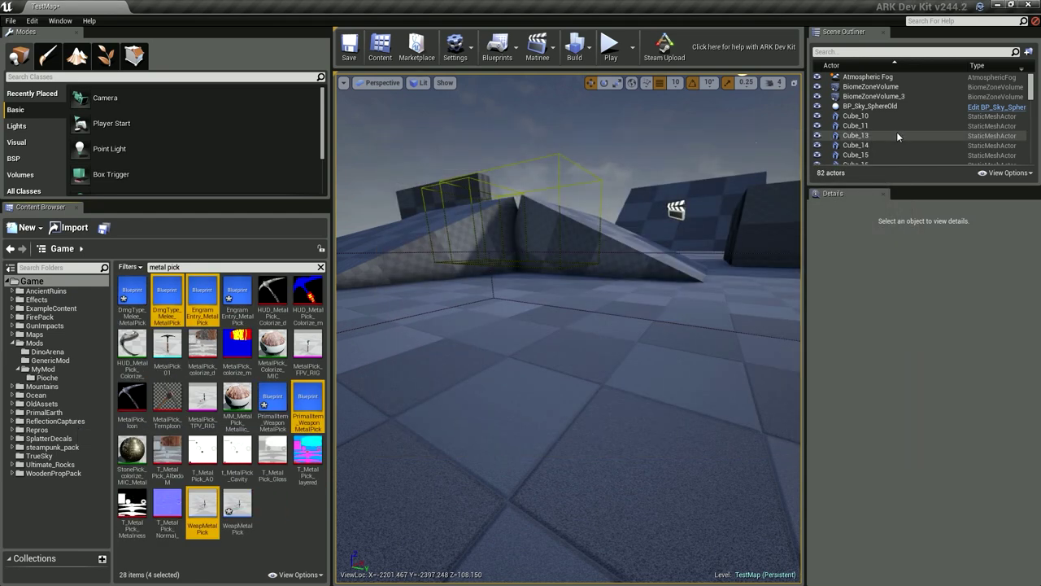
click(47, 377)
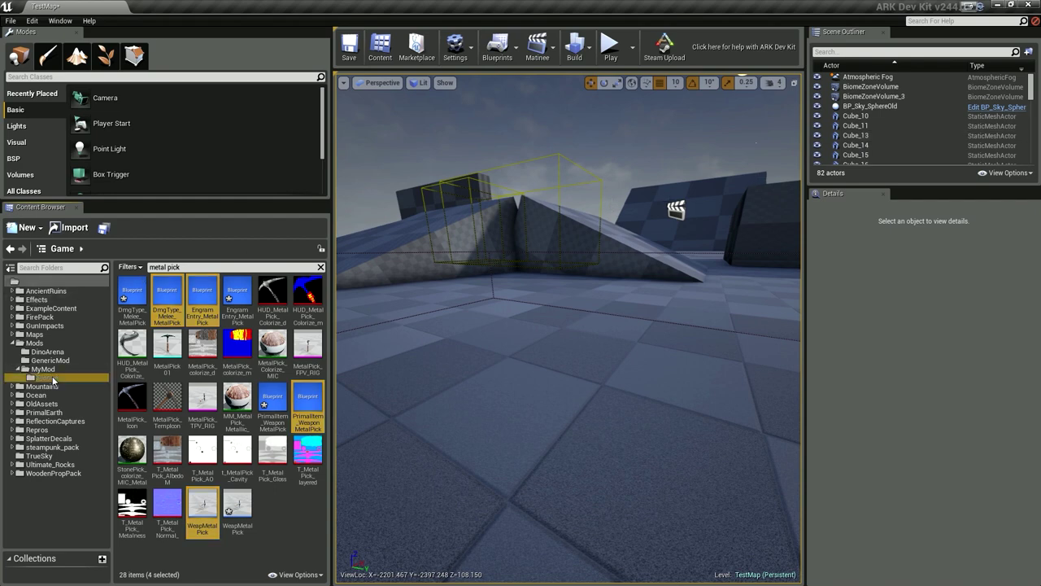
Rename the copied damage type and engram entry to DmgType_Melee_Pioche and EngramEntry_Pioche
click(137, 318)
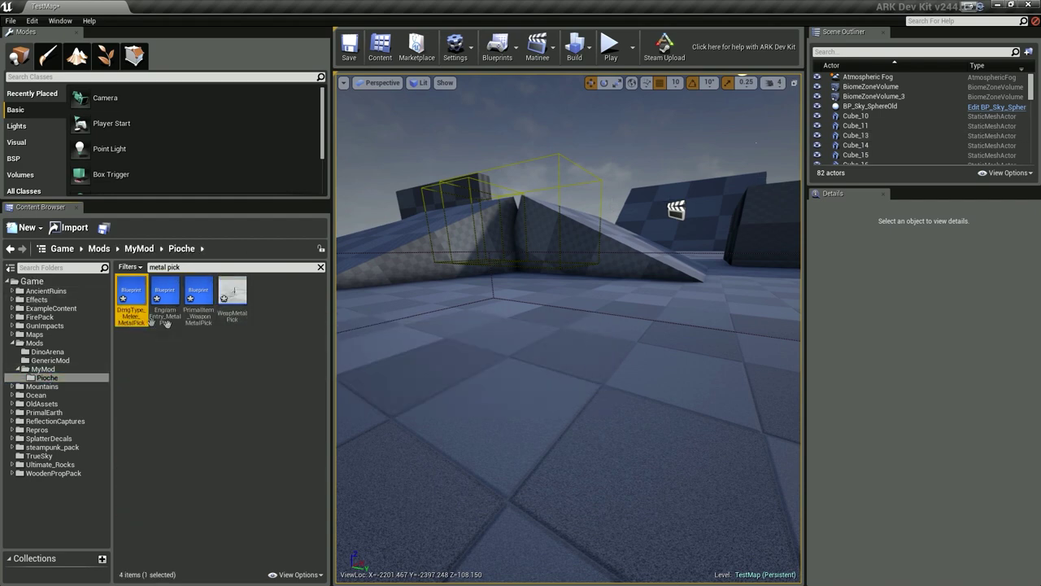
key(F2)
key(Left)
key(Left)
key(Left)
key(Left)
key(Left)
key(Left)
text(Pioche)
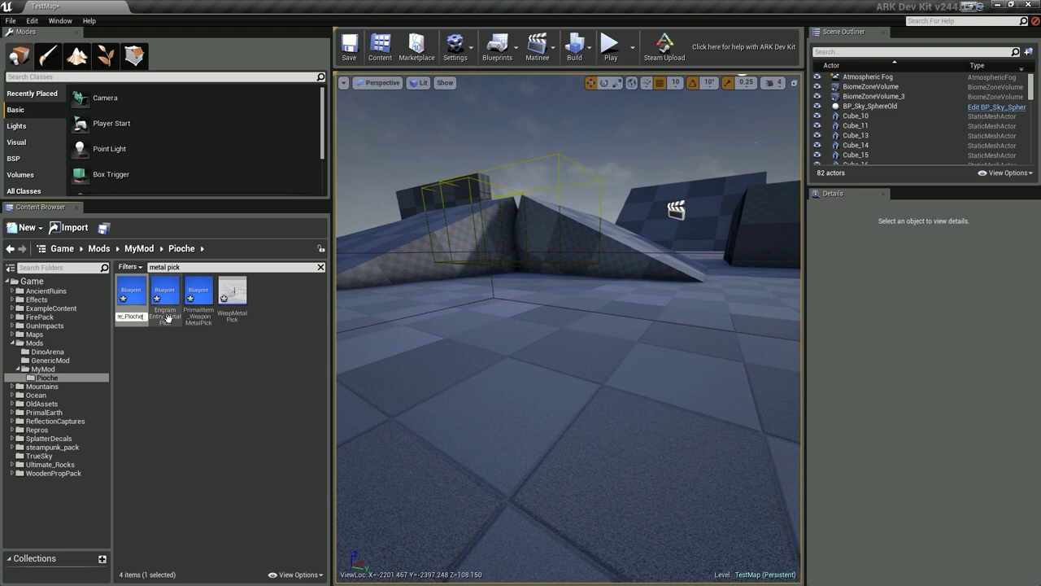
key(Return)
click(170, 322)
key(F2)
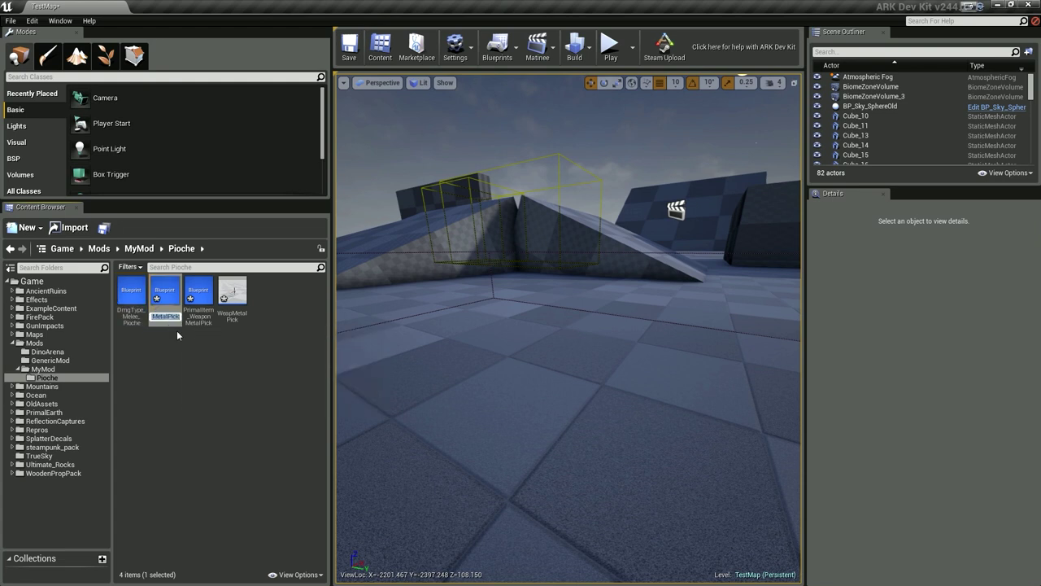
key(End)
key(BackSpace)
key(BackSpace)
key(BackSpace)
key(BackSpace)
key(BackSpace)
key(BackSpace)
key(BackSpace)
key(BackSpace)
text(Pioche)
key(Return)
Rename the copied item blueprint to PrimalItem_WeaponPioche
click(193, 322)
key(F2)
text(WeaponM)
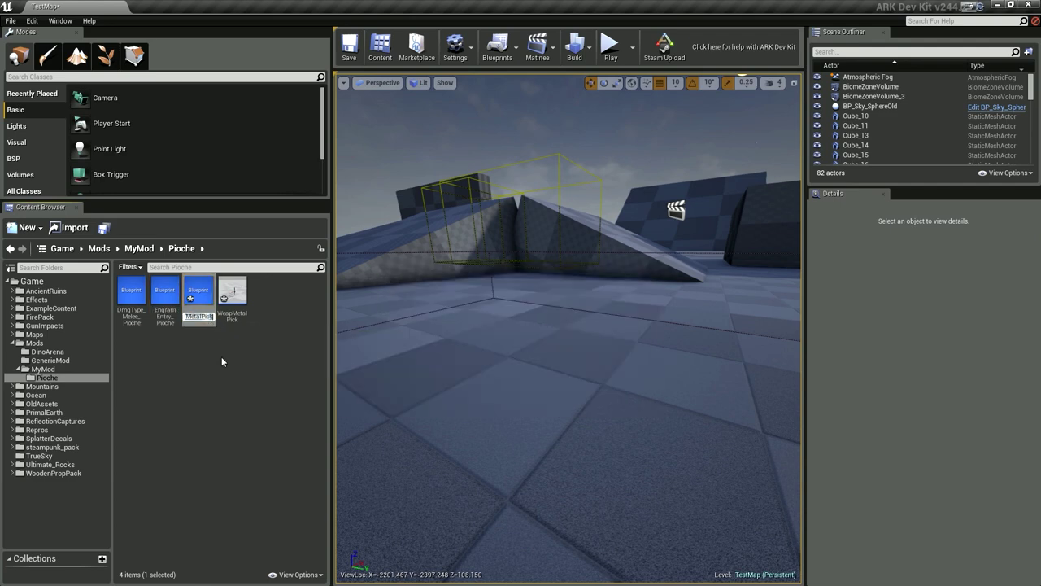
key(BackSpace)
text(Pioche)
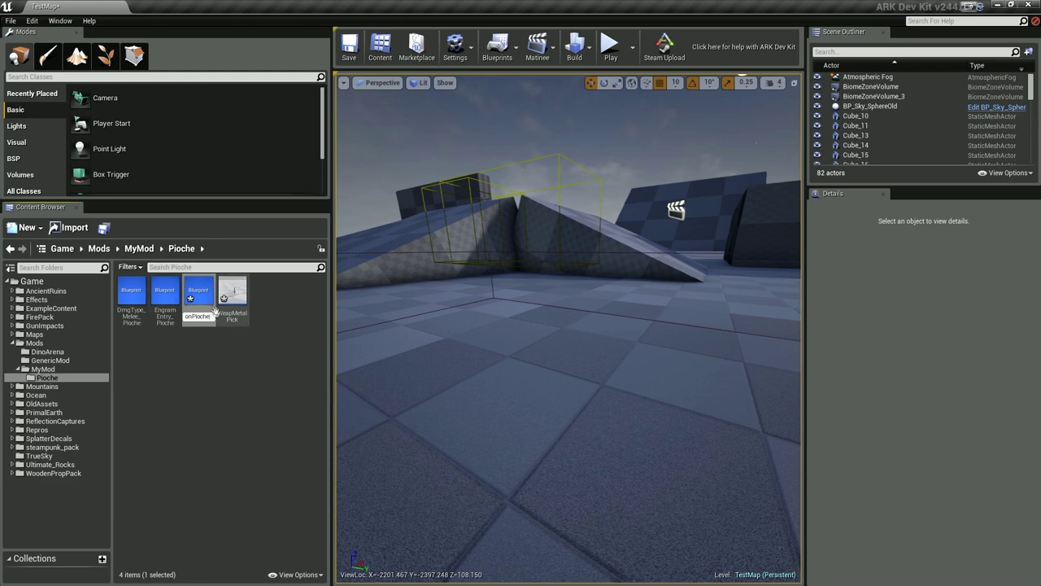
key(Return)
Rename the copied weapon blueprint to WeapPioche, then select DmgType_Melee_Pioche
click(233, 321)
key(F2)
key(End)
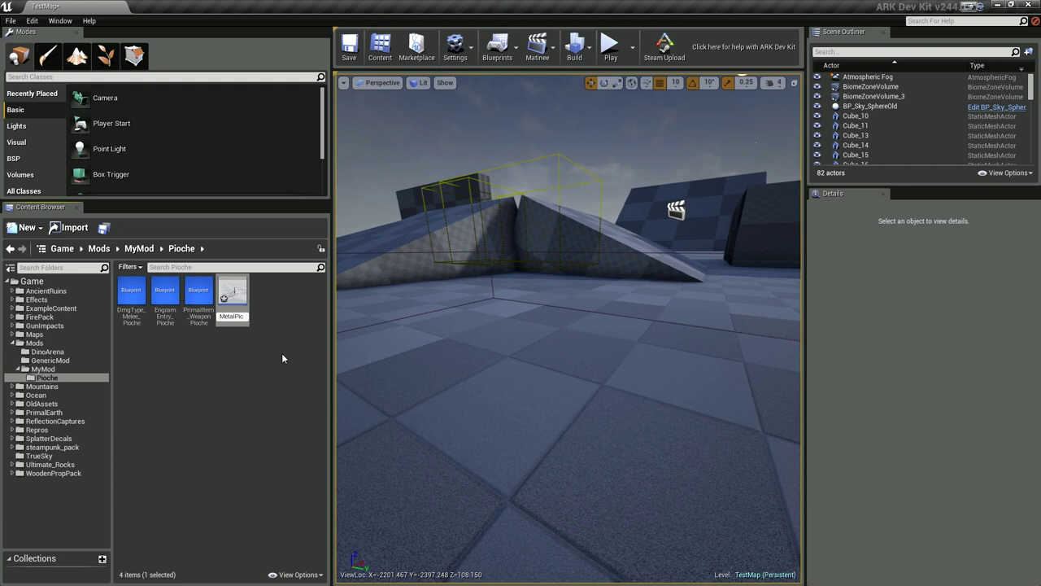
text(WeapM)
key(BackSpace)
text(Pioch)
text(e)
key(Return)
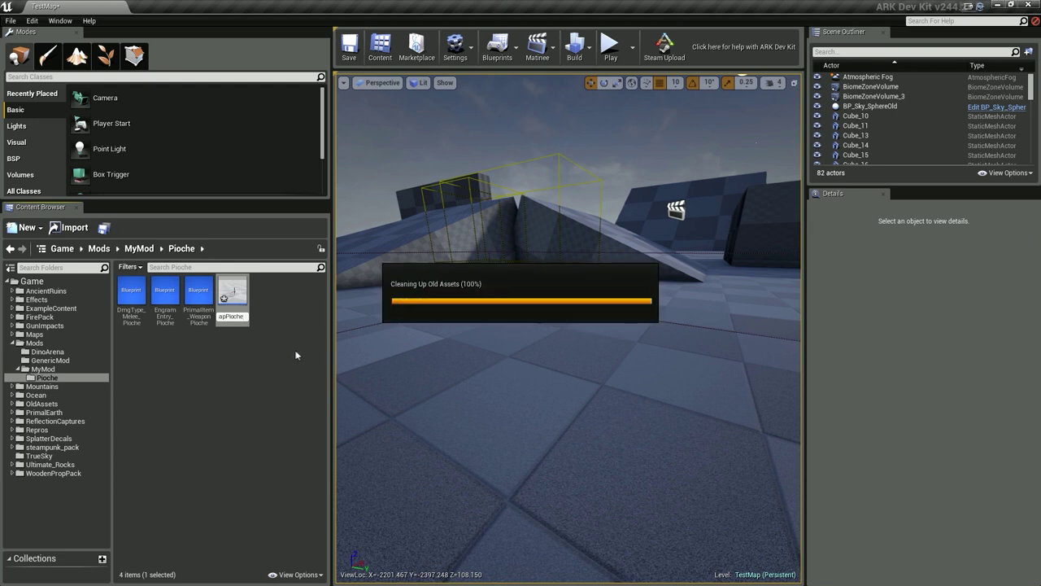
click(277, 325)
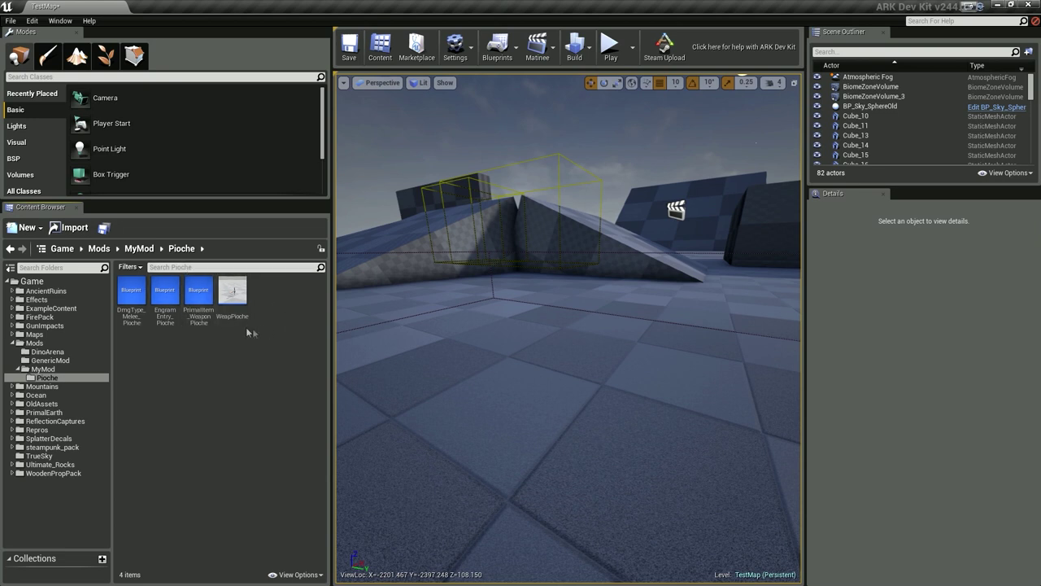
click(140, 308)
Open DmgType_Melee_Pioche, EngramEntry_Pioche, PrimalItem_WeaponPioche and WeapPioche maximized, showing EngramEntry_Pioche's defaults
double_click(140, 309)
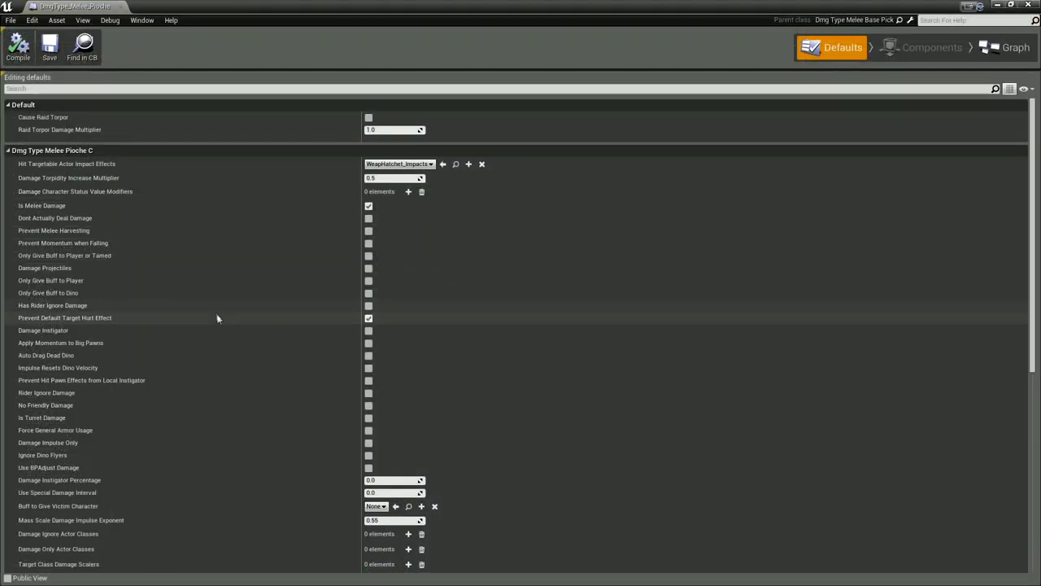
click(1011, 5)
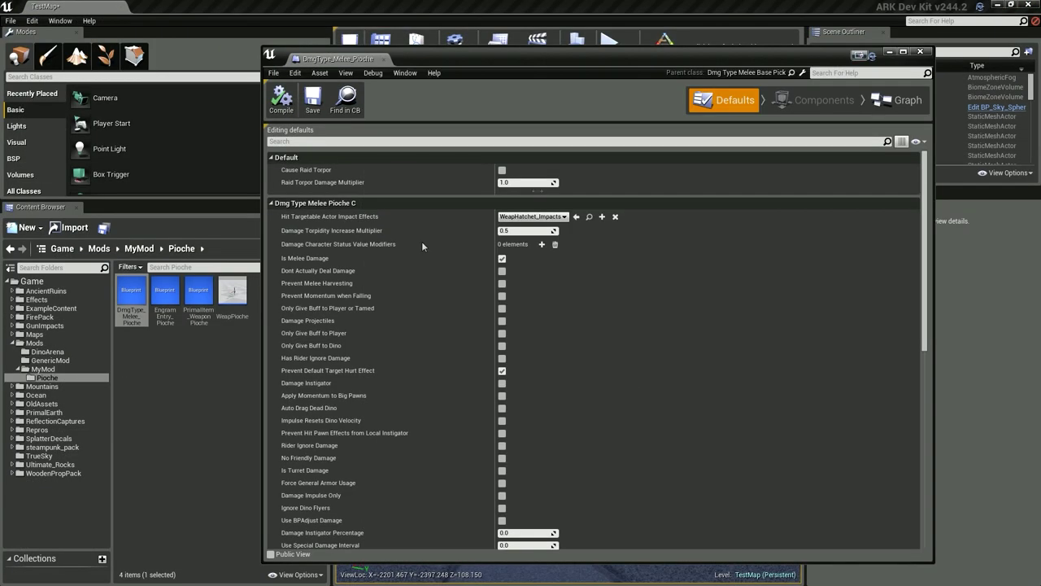
double_click(167, 301)
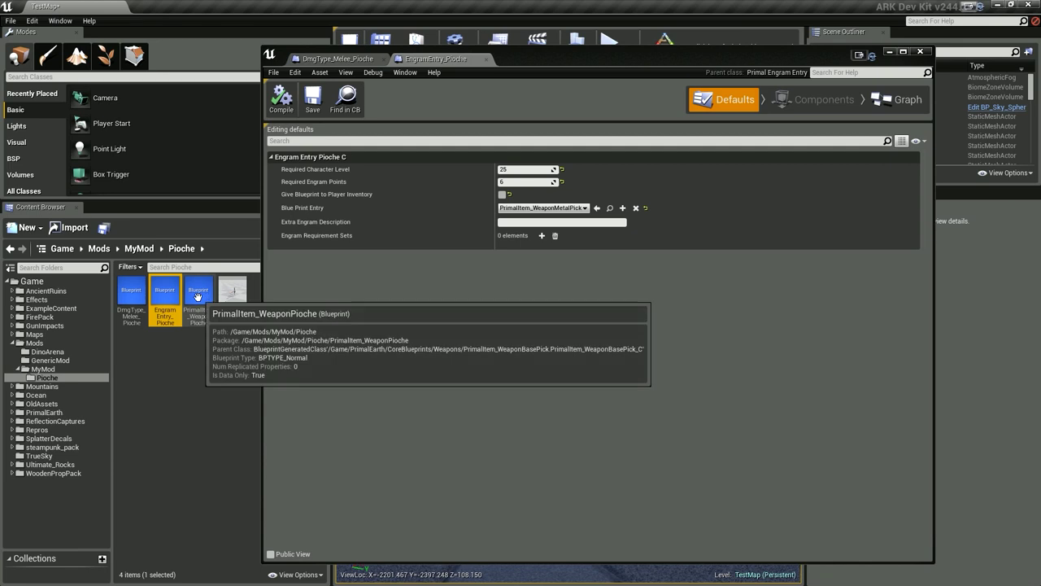
click(225, 300)
click(232, 297)
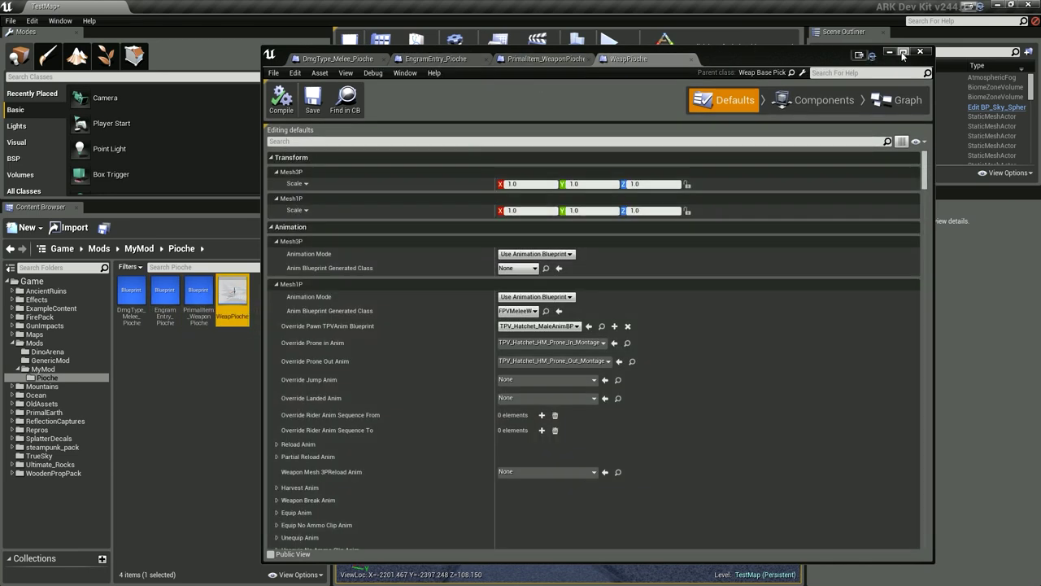
click(903, 51)
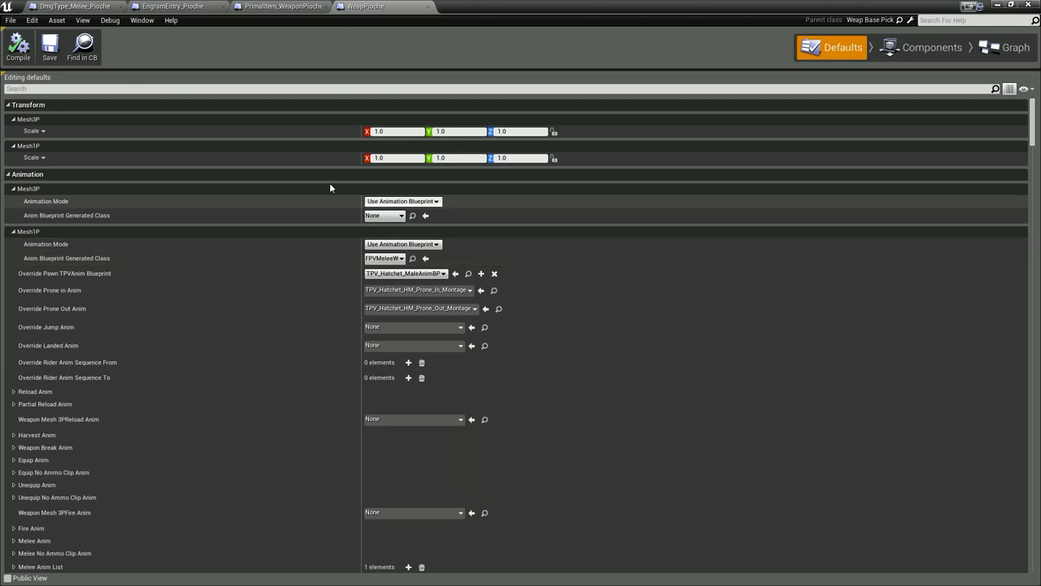
click(172, 6)
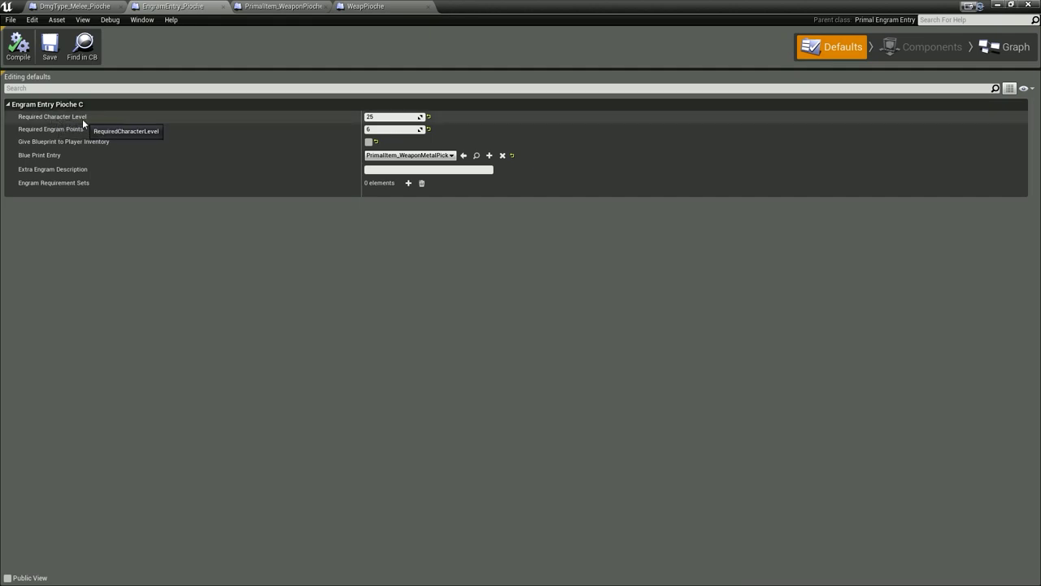
Set EngramEntry_Pioche's Required Character Level and Required Engram Points to 0, then restore the editor window
click(377, 117)
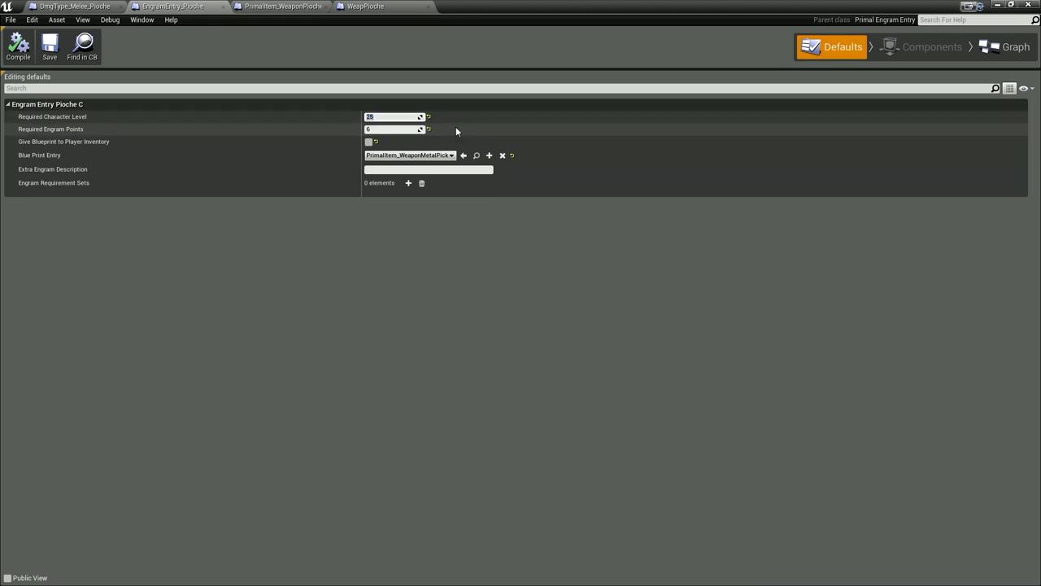
click(372, 117)
key(Return)
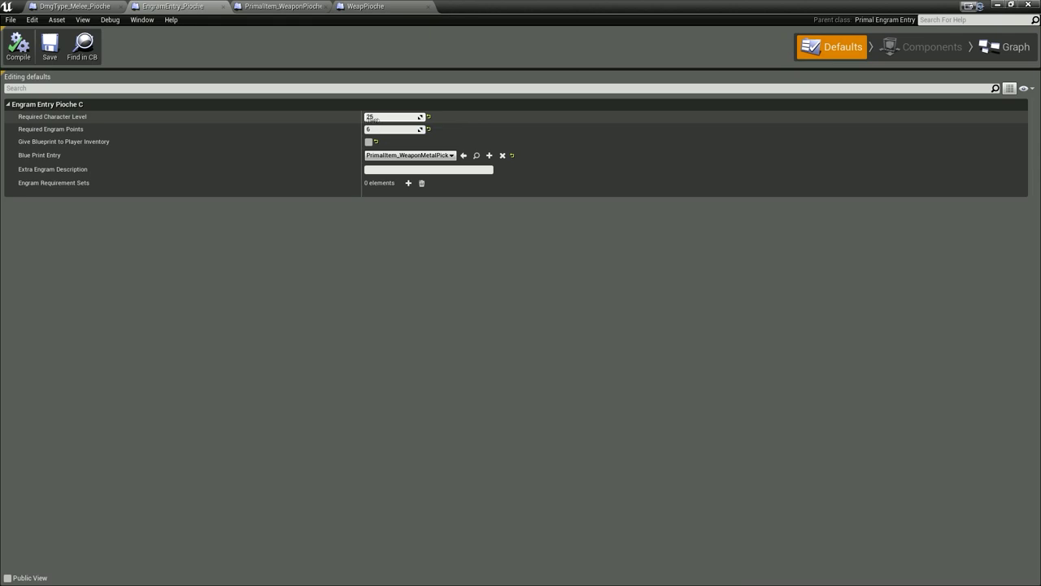
drag(382, 116, 371, 117)
click(379, 129)
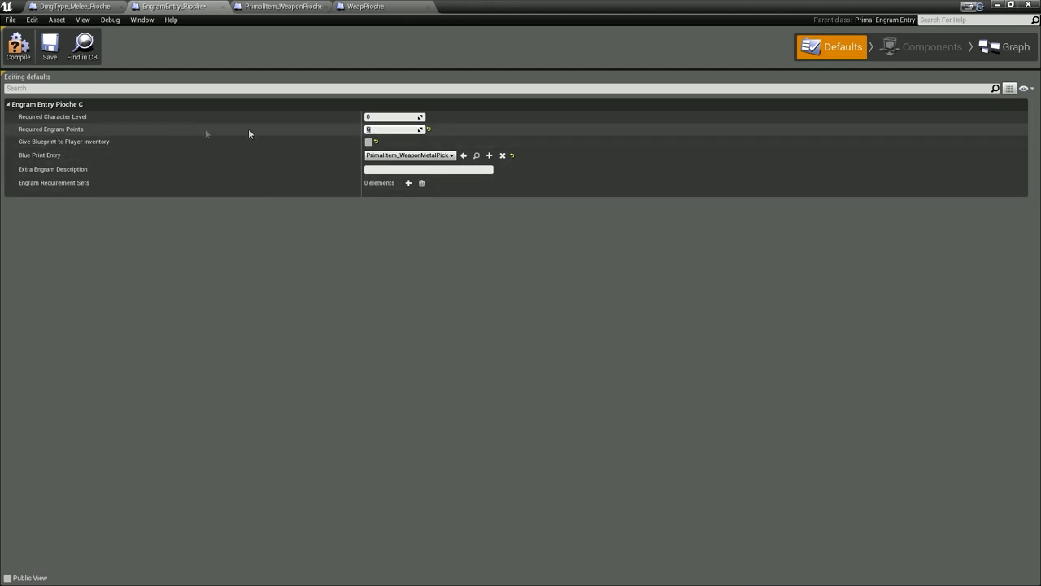
text(6)
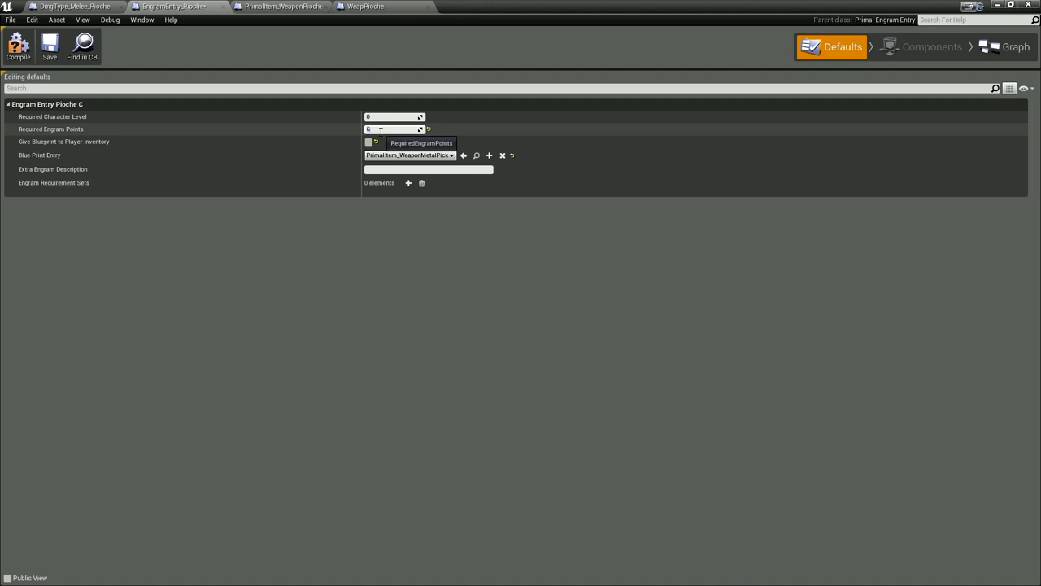
key(Return)
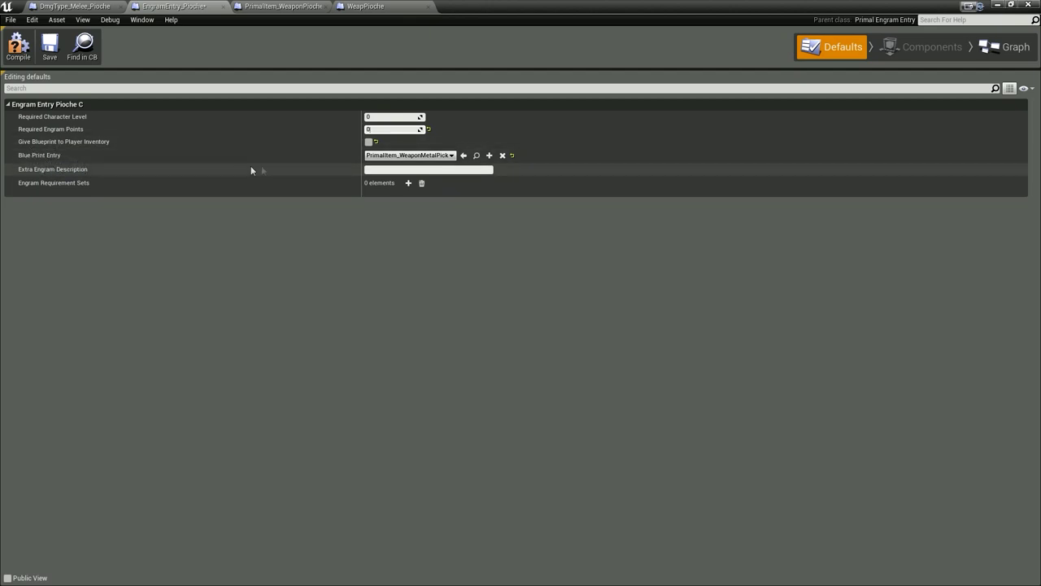
click(1011, 5)
drag(735, 54, 840, 64)
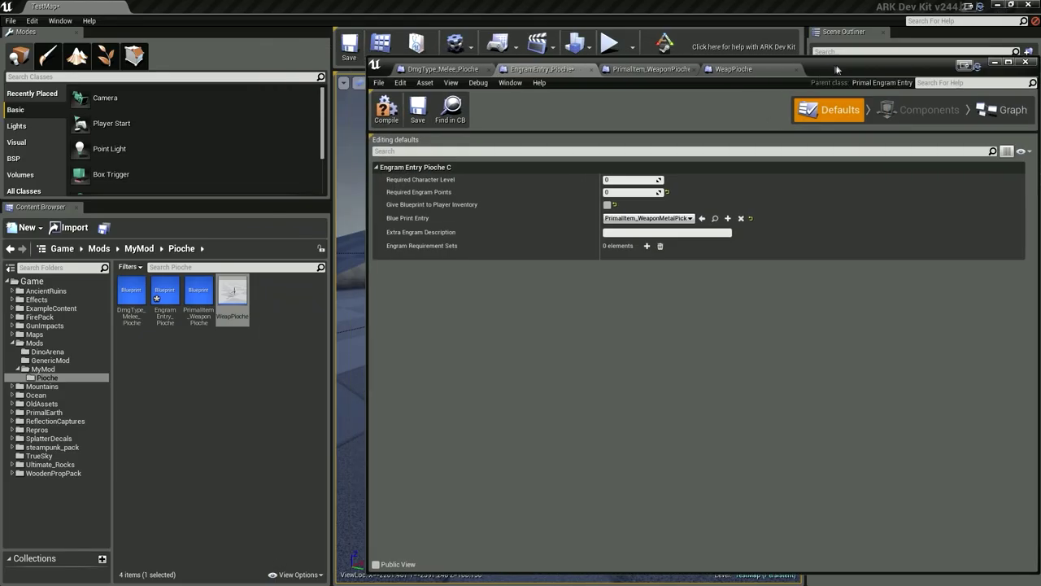
Set EngramEntry_Pioche's Blue Print Entry to the selected PrimalItem_WeaponPioche asset
click(198, 310)
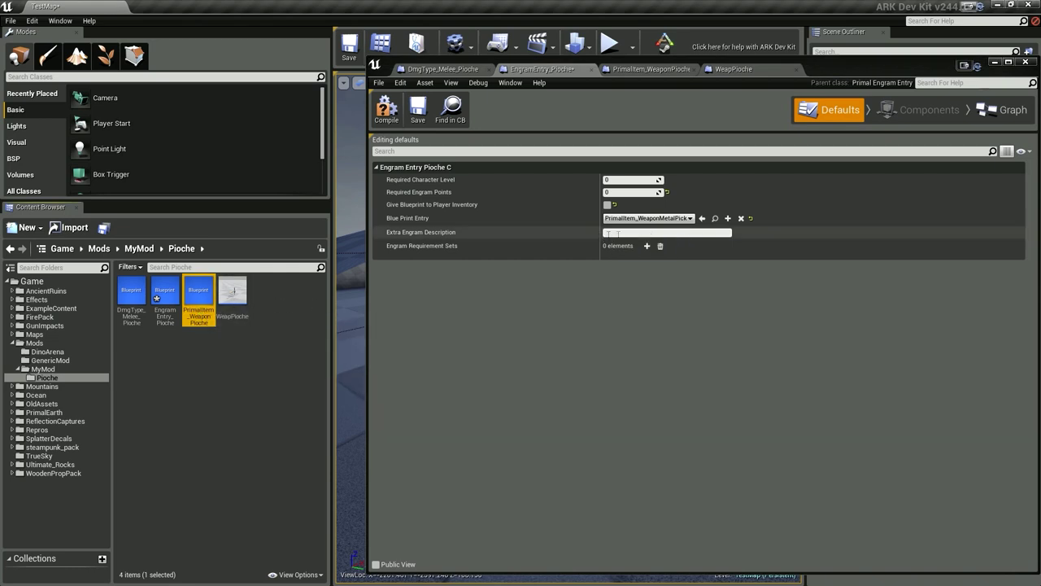
click(701, 218)
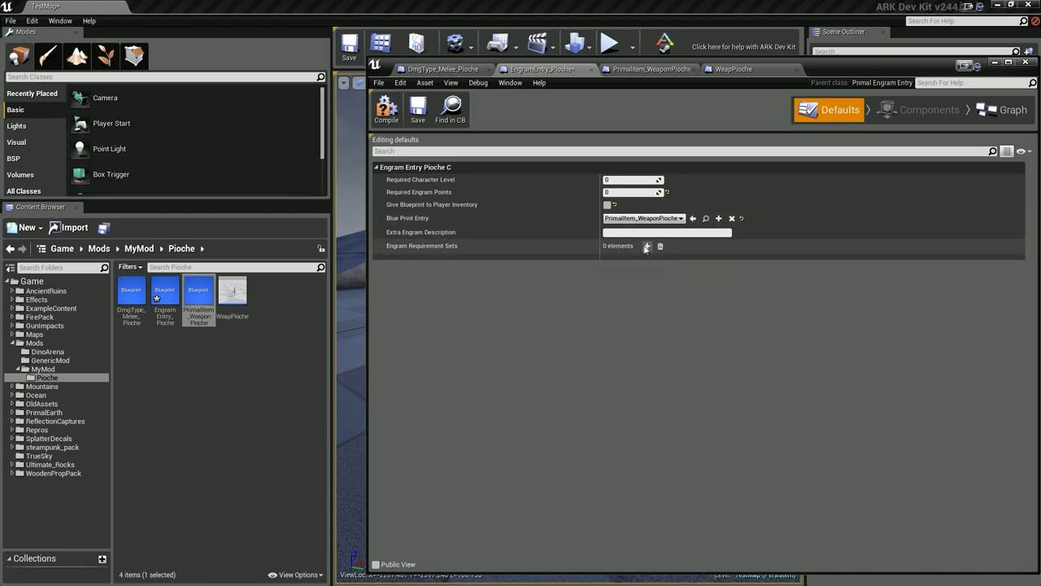
Add an Engram Requirement Set with an entry, then remove it again
click(647, 246)
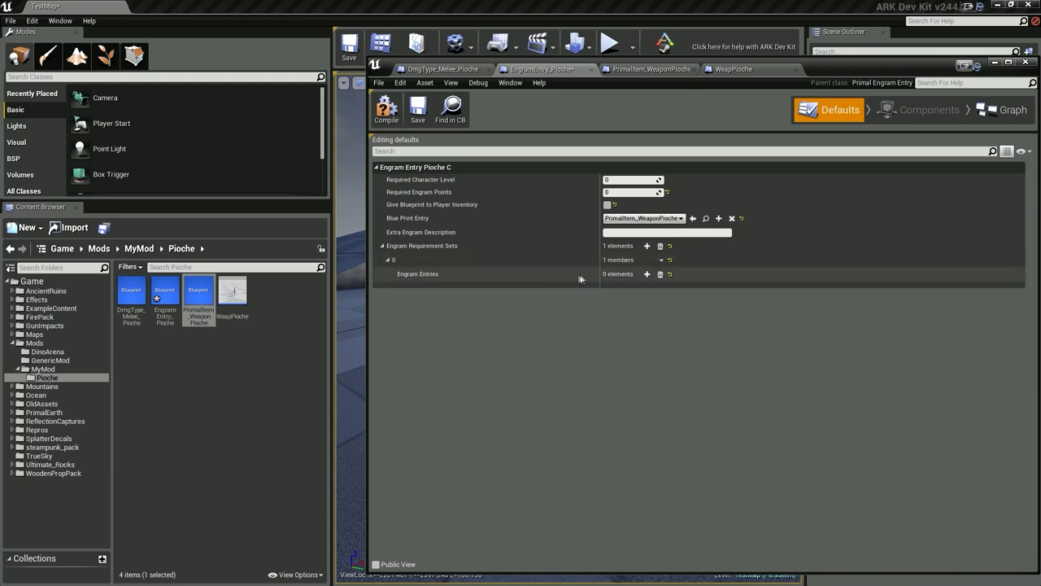
click(646, 275)
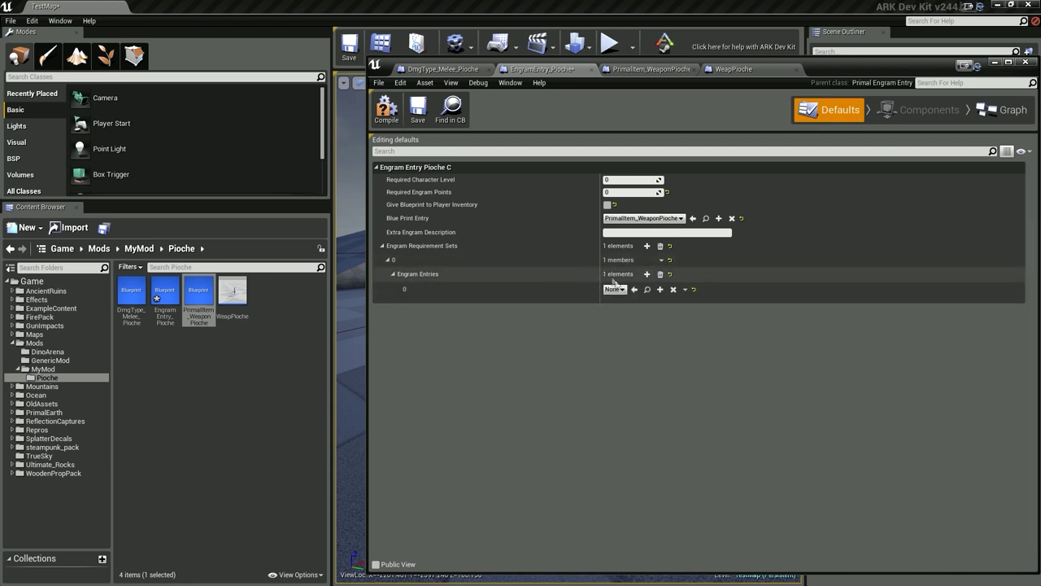
click(622, 289)
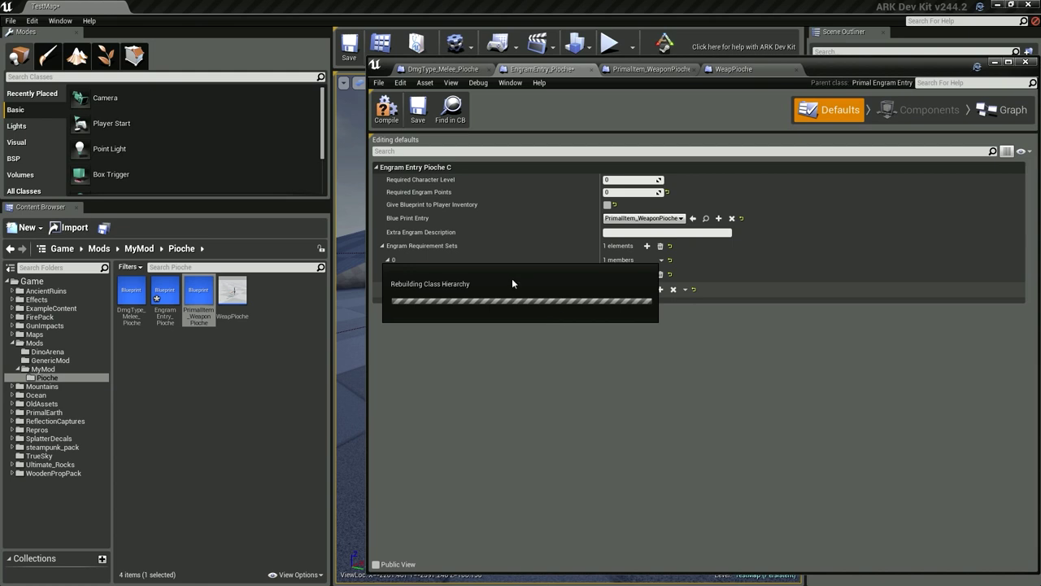
scroll(692, 389, down, 6)
scroll(675, 390, down, 3)
click(819, 344)
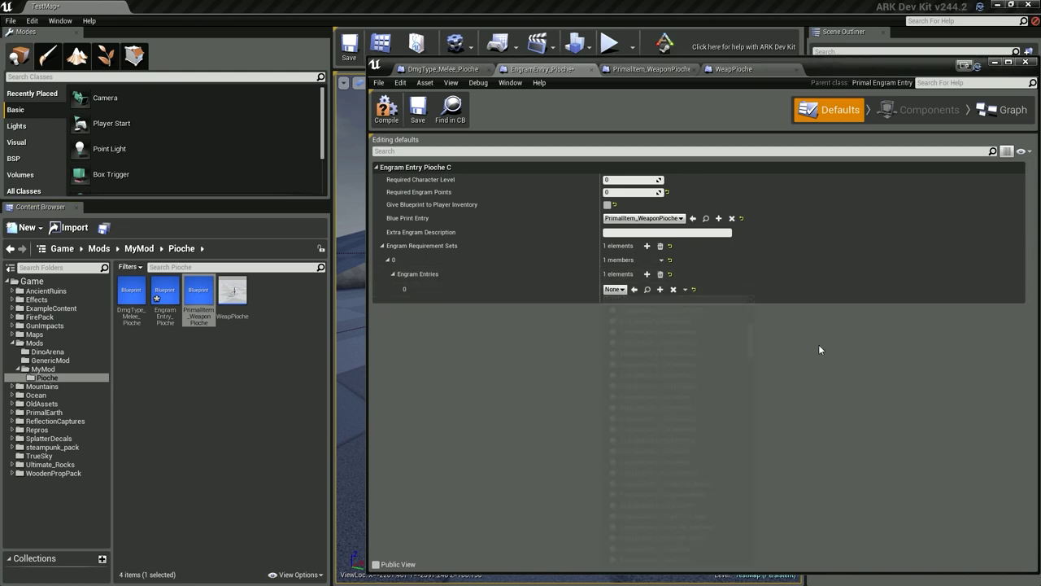
click(660, 247)
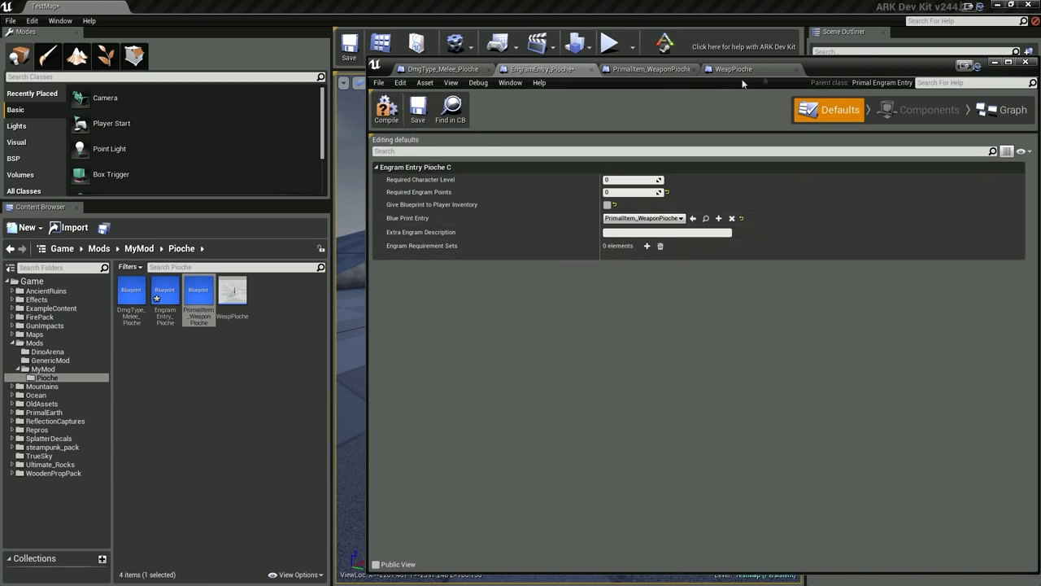
Compile EngramEntry_Pioche, reorder the blueprint tabs, and show PrimalItem_WeaponPioche's defaults
drag(828, 66, 687, 75)
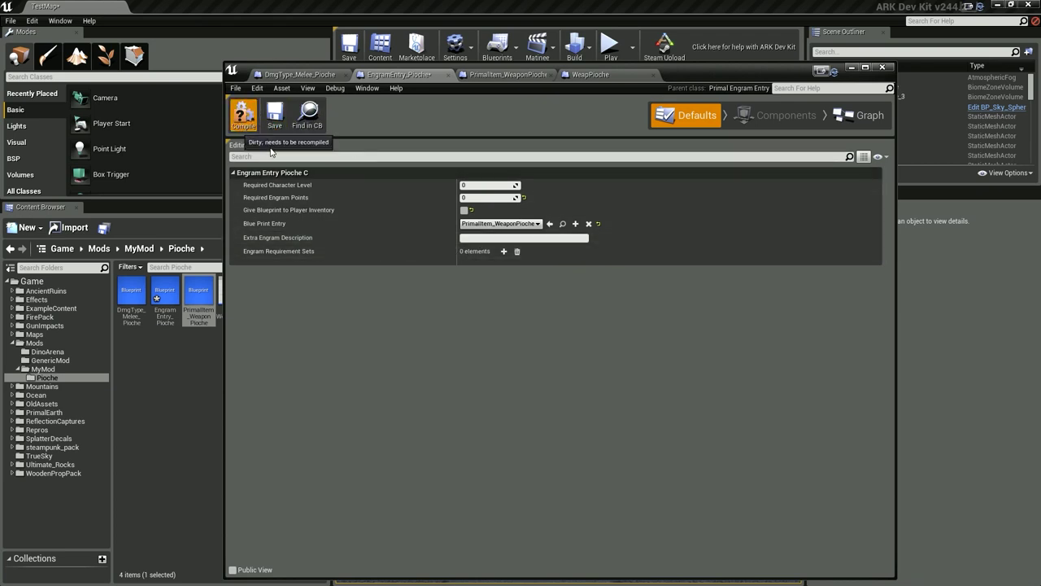
click(275, 114)
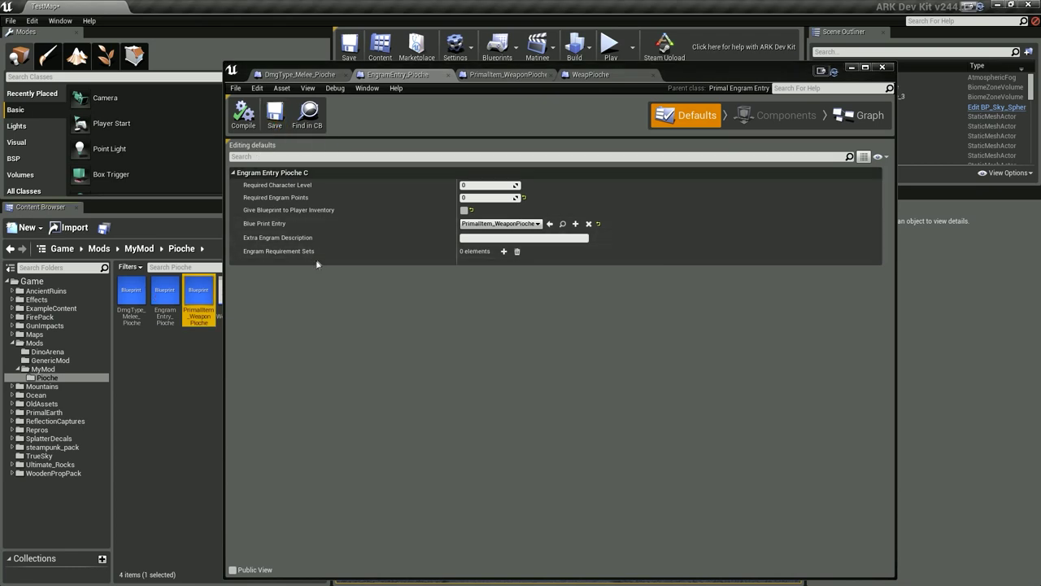
drag(693, 63, 730, 69)
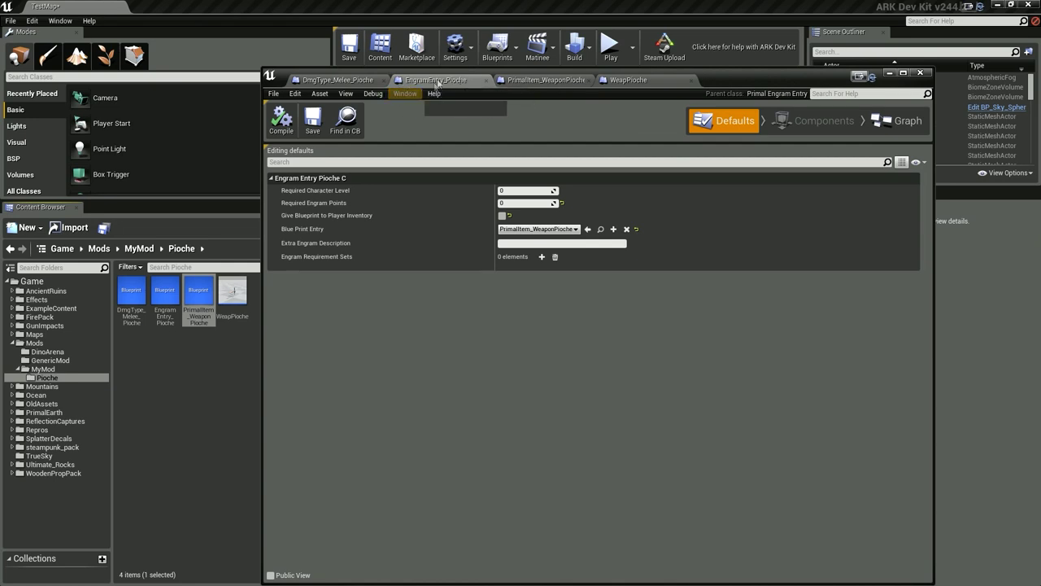
drag(437, 81, 332, 81)
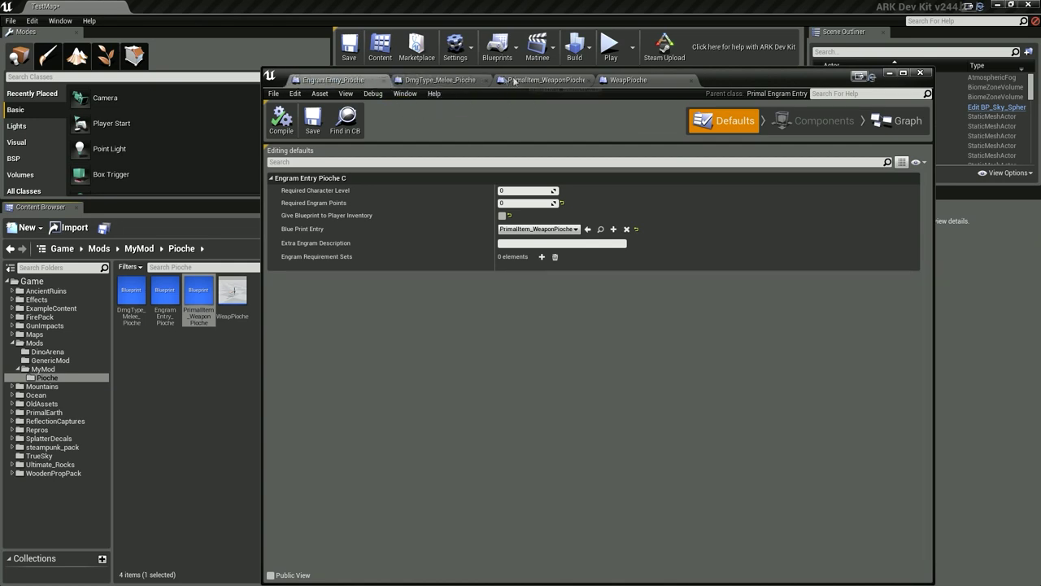
drag(515, 81, 407, 81)
drag(643, 81, 557, 78)
click(439, 80)
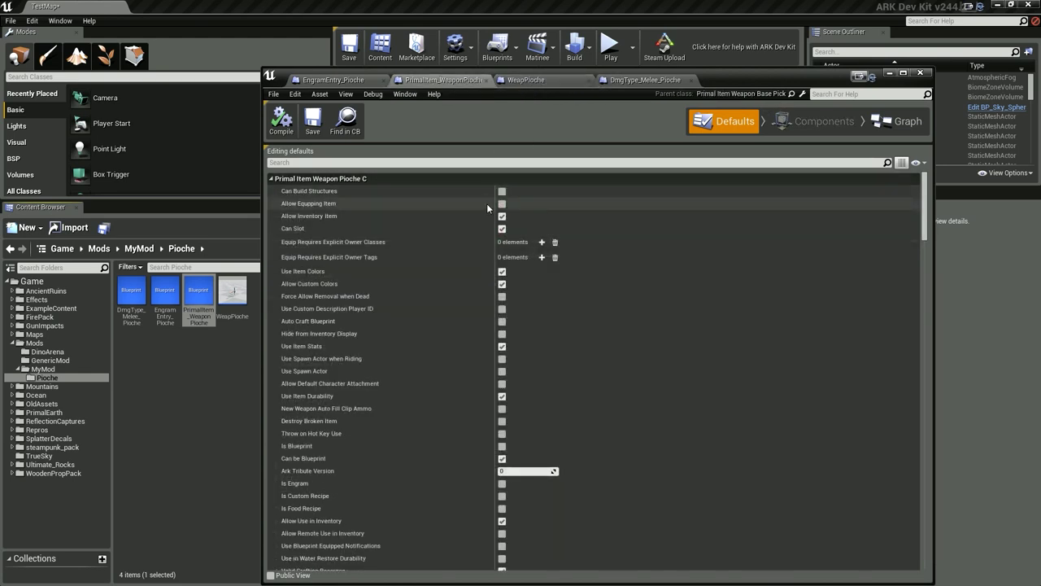
Maximize PrimalItem_WeaponPioche's defaults, leave Can Slot on, and enable Force Allow Removal when Dead
double_click(901, 80)
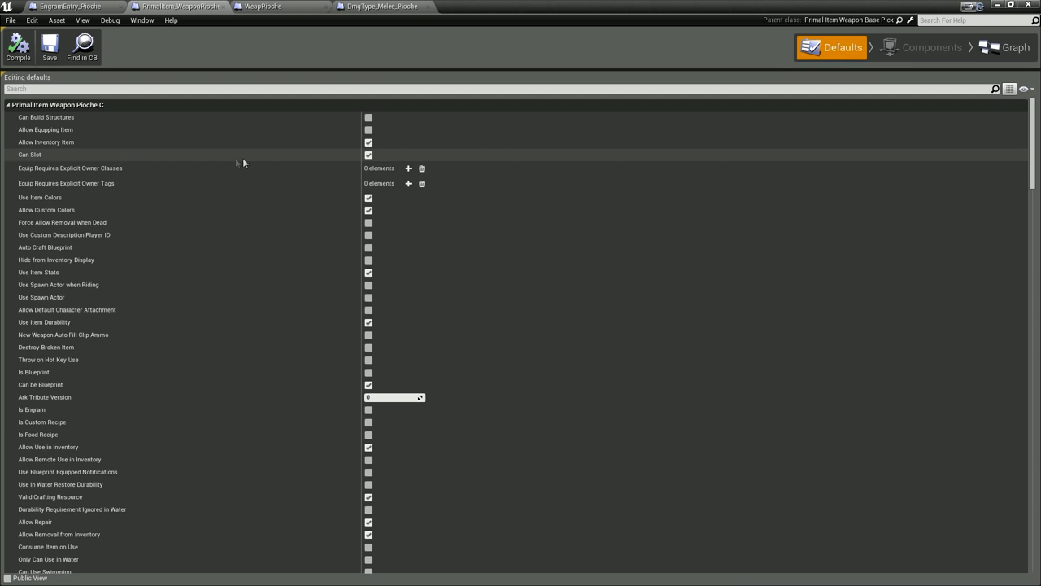
click(369, 156)
click(369, 157)
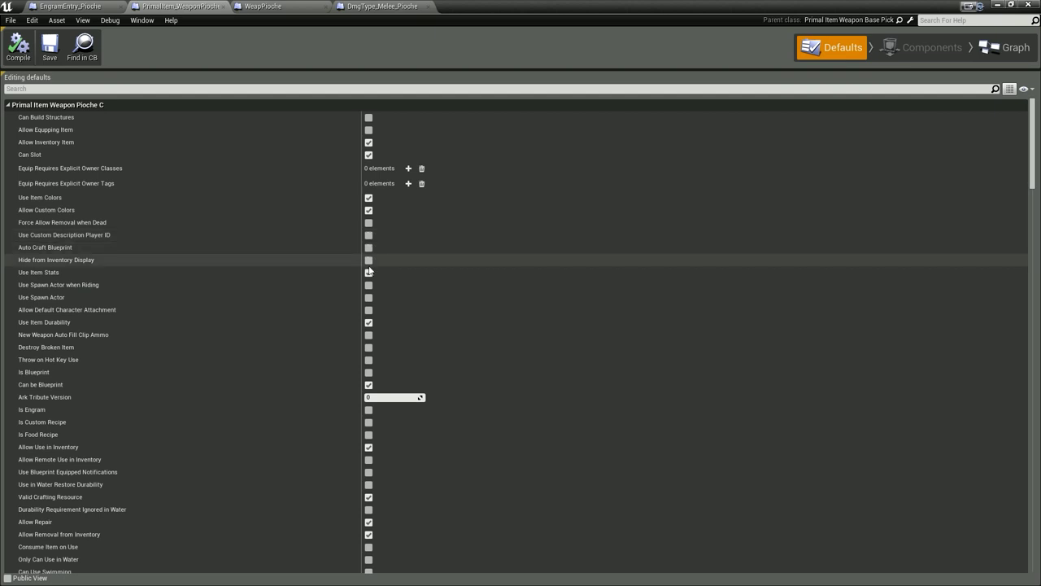
scroll(366, 252, down, 2)
scroll(326, 240, up, 1)
scroll(346, 231, up, 1)
scroll(293, 175, up, 1)
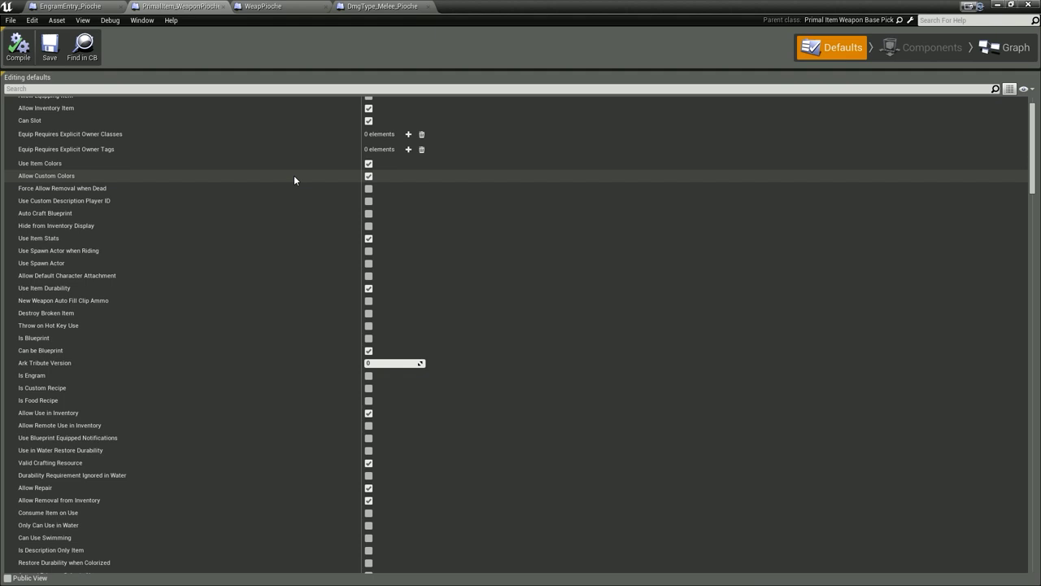
scroll(471, 197, up, 2)
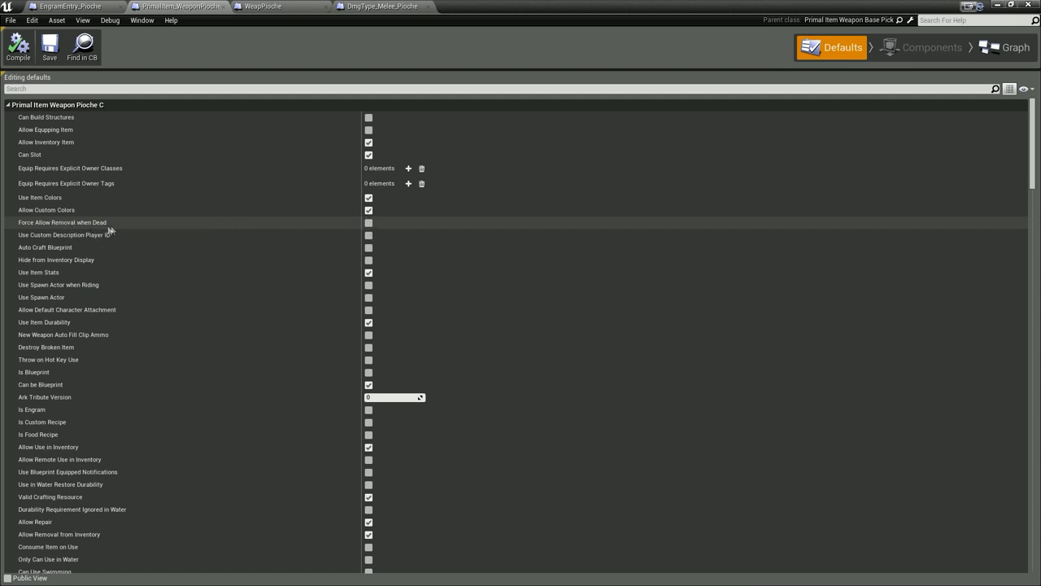
click(369, 222)
Keep Force Allow Removal when Dead ticked and untick Can be Blueprint for PrimalItem_WeaponPioche
scroll(421, 252, down, 1)
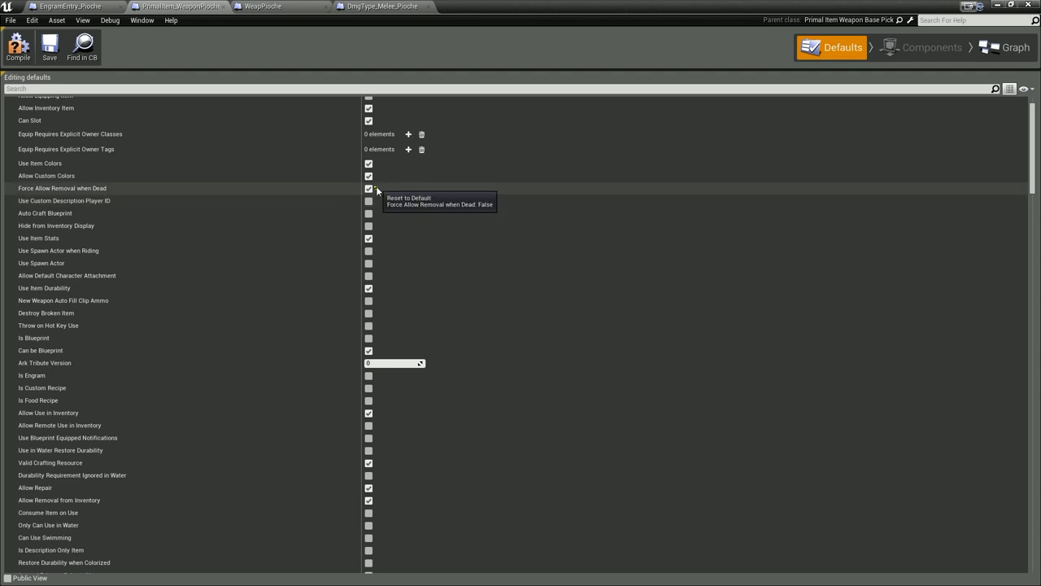
click(376, 186)
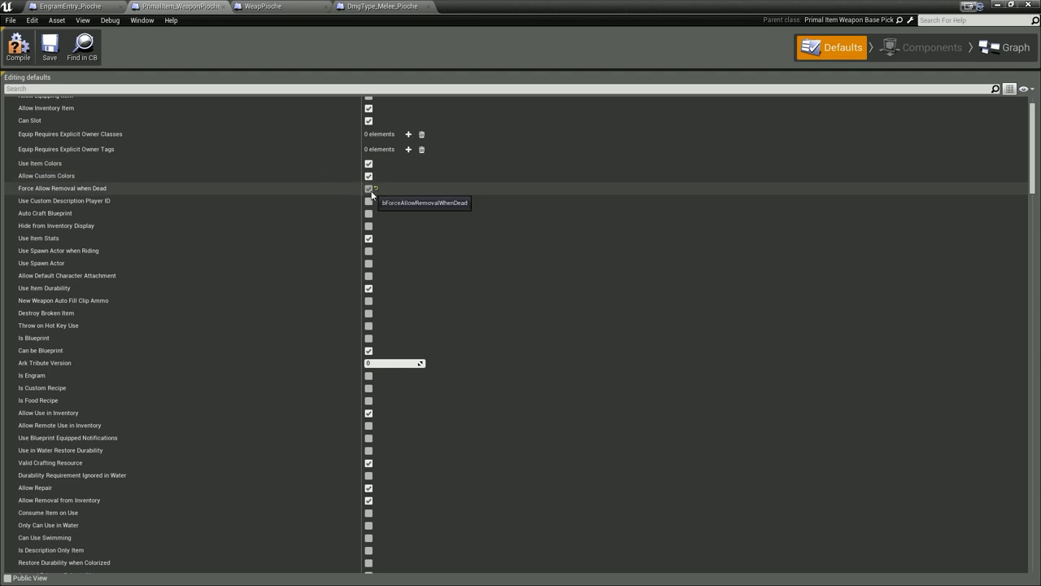
click(368, 188)
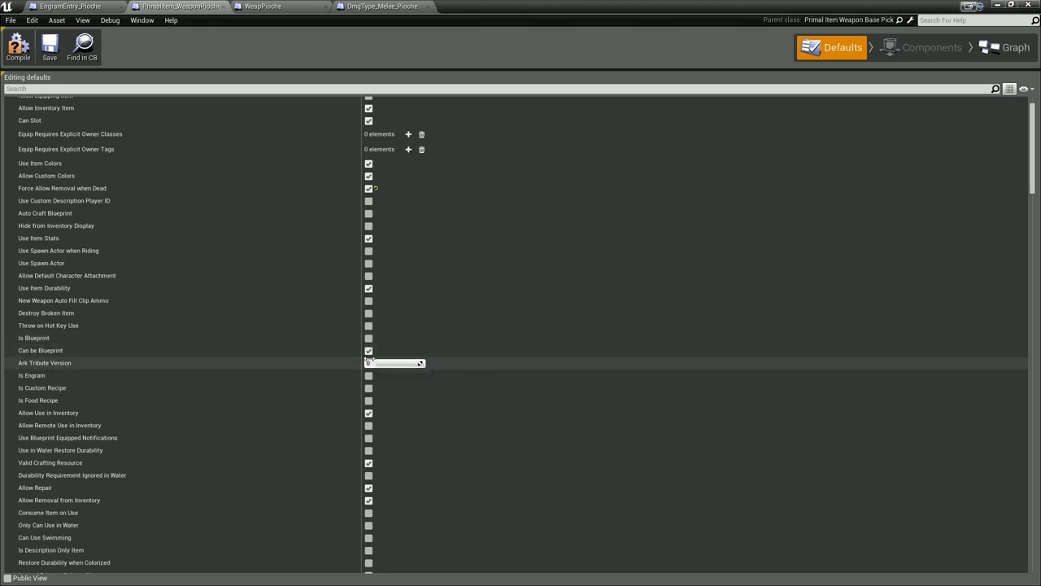
click(370, 350)
scroll(408, 364, down, 2)
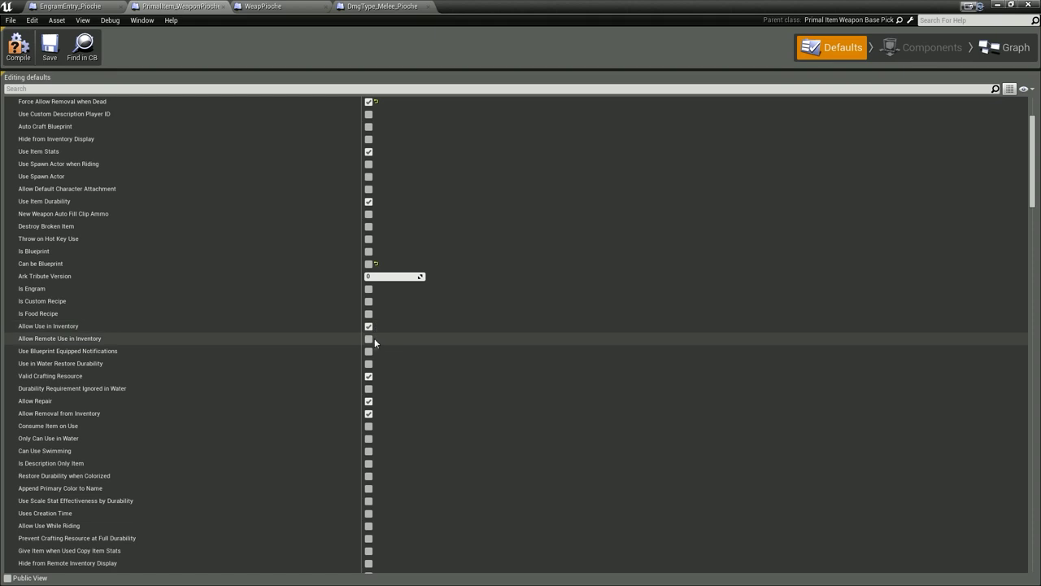
scroll(374, 338, down, 1)
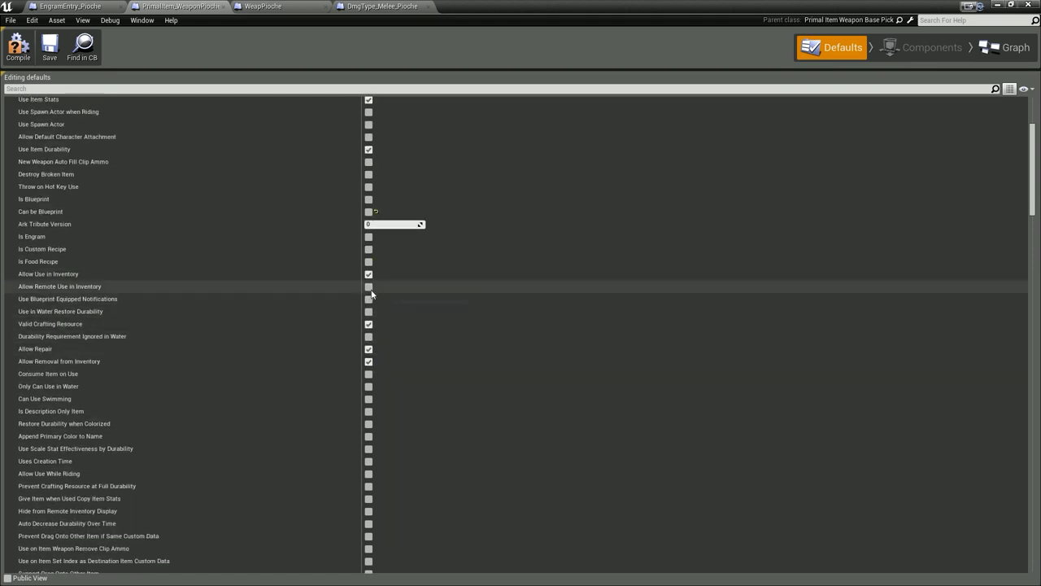
scroll(376, 365, down, 1)
scroll(375, 366, down, 1)
scroll(375, 366, down, 1)
scroll(373, 362, down, 1)
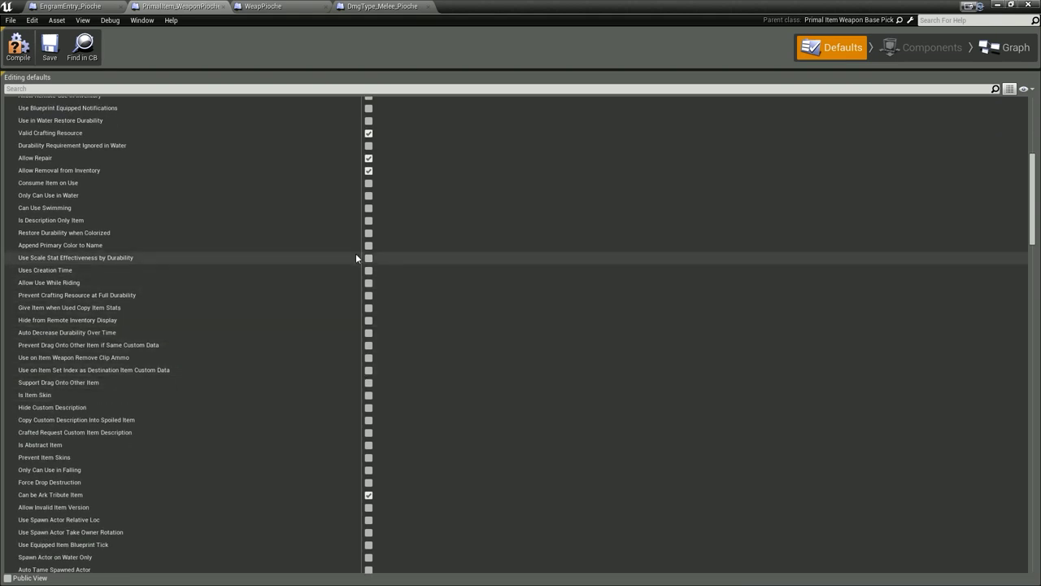
scroll(366, 321, down, 1)
scroll(368, 334, down, 2)
scroll(368, 346, down, 1)
scroll(370, 360, down, 1)
scroll(370, 360, down, 1)
scroll(370, 360, down, 1)
scroll(369, 361, down, 1)
scroll(368, 361, down, 1)
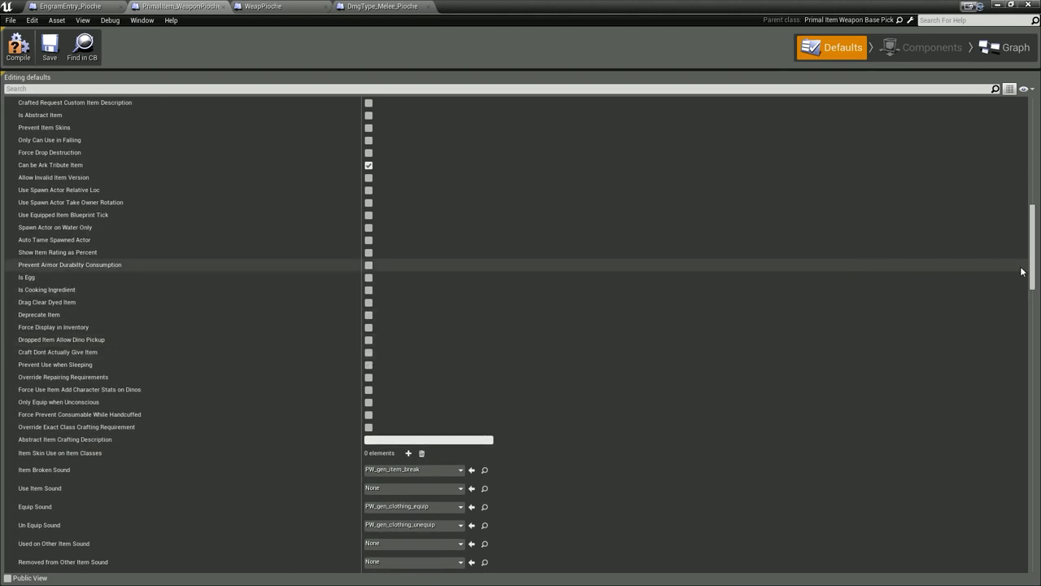
scroll(345, 301, down, 1)
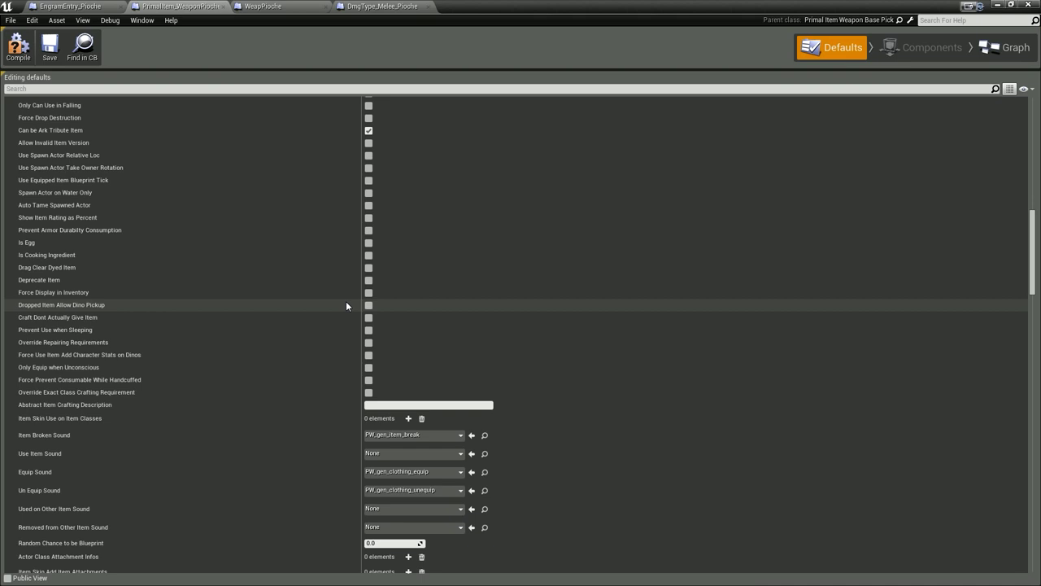
scroll(347, 308, down, 1)
scroll(347, 309, down, 1)
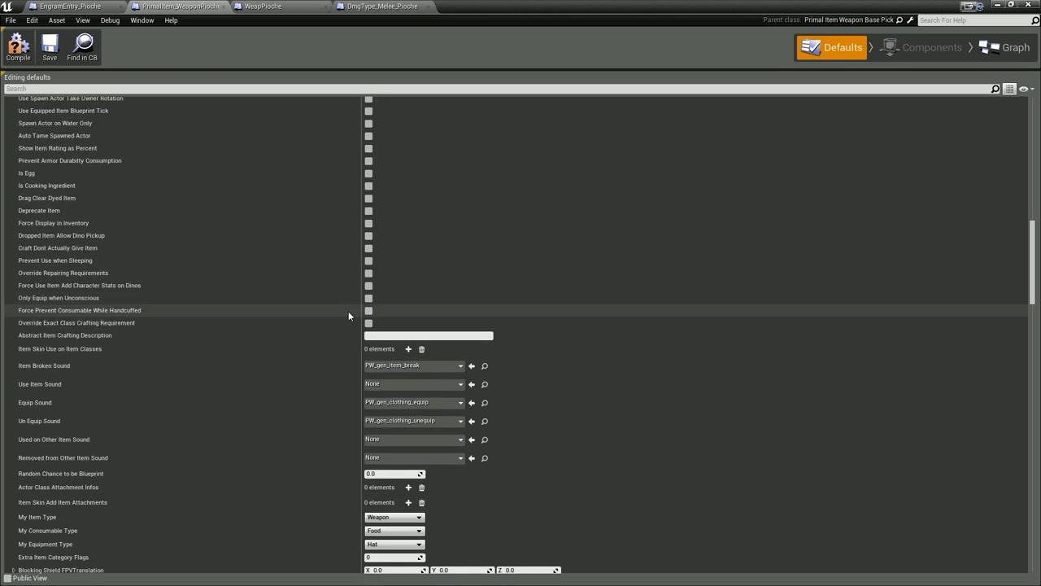
scroll(348, 312, down, 2)
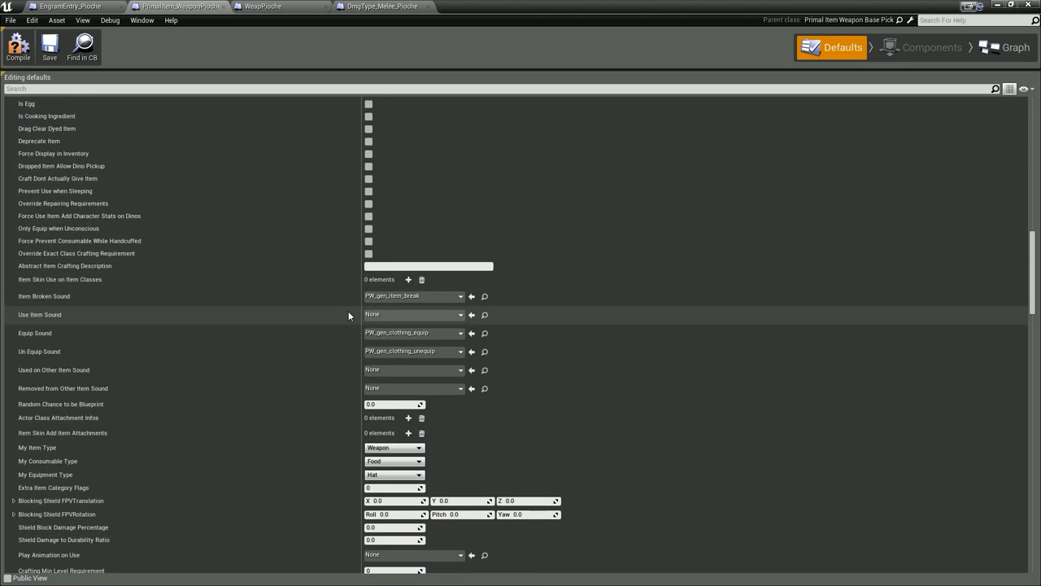
scroll(349, 313, down, 2)
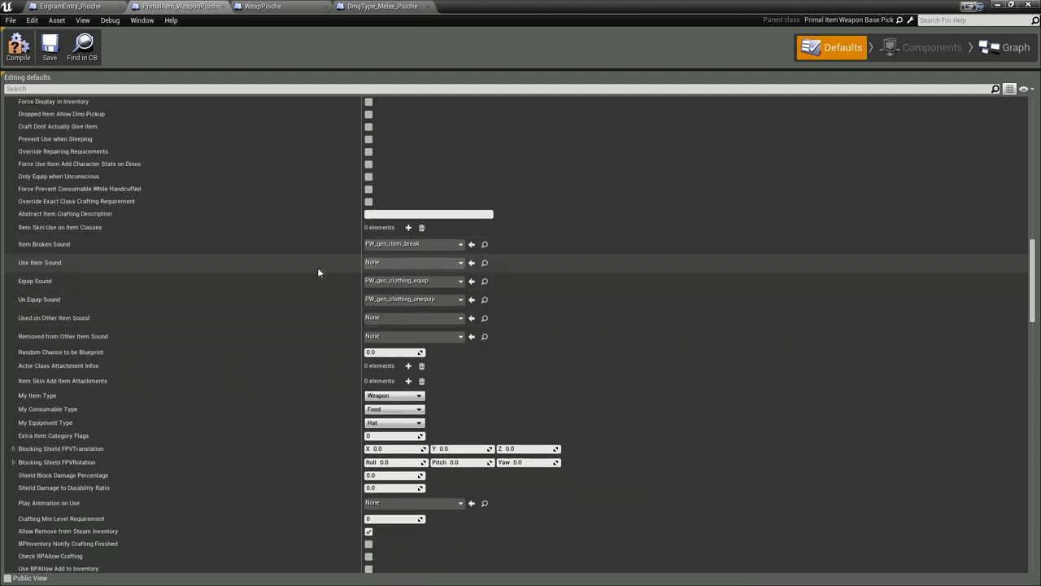
scroll(371, 305, down, 1)
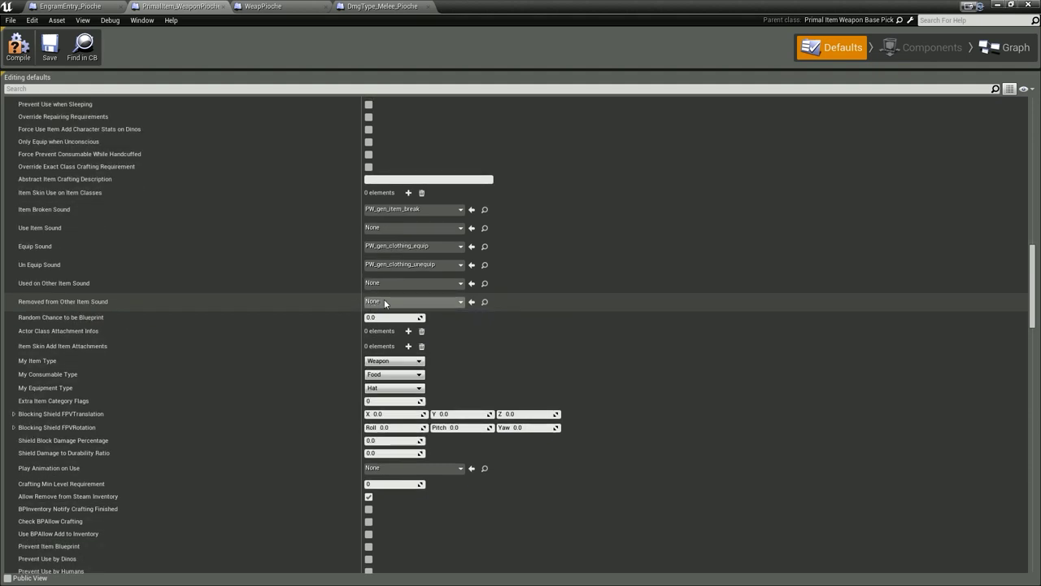
scroll(350, 303, down, 1)
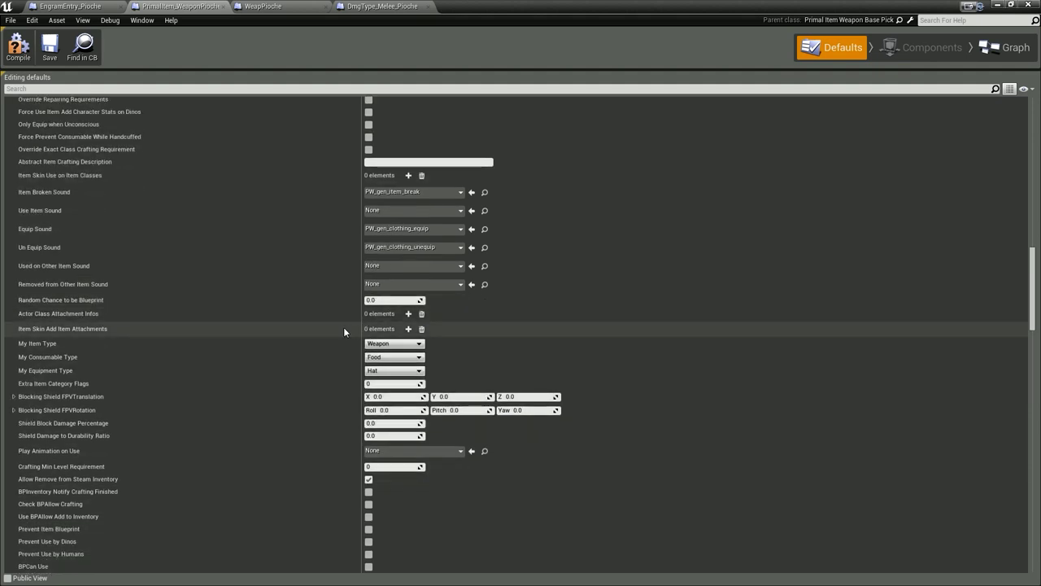
scroll(344, 329, down, 2)
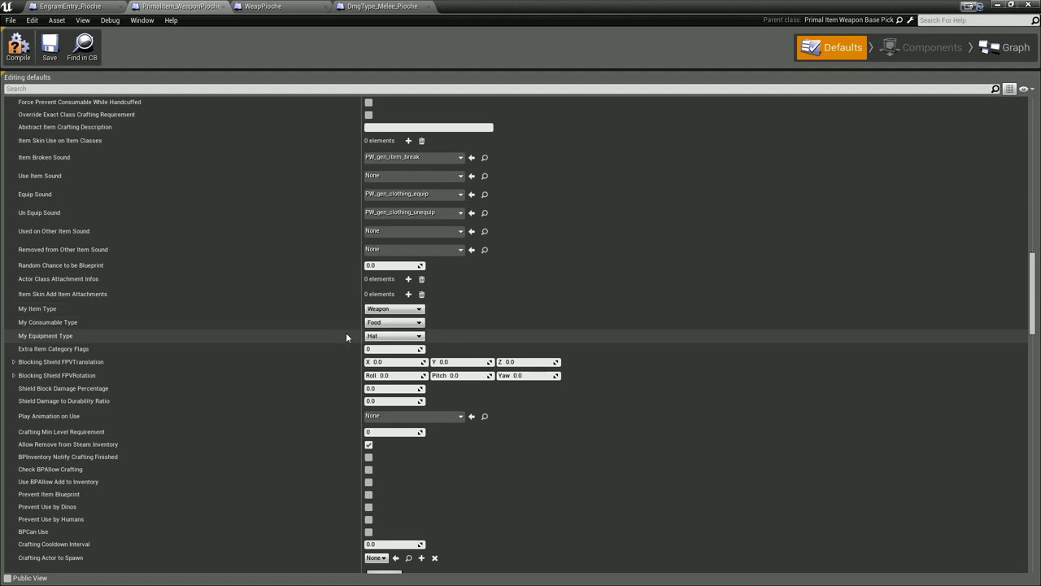
scroll(346, 336, down, 1)
scroll(346, 336, down, 3)
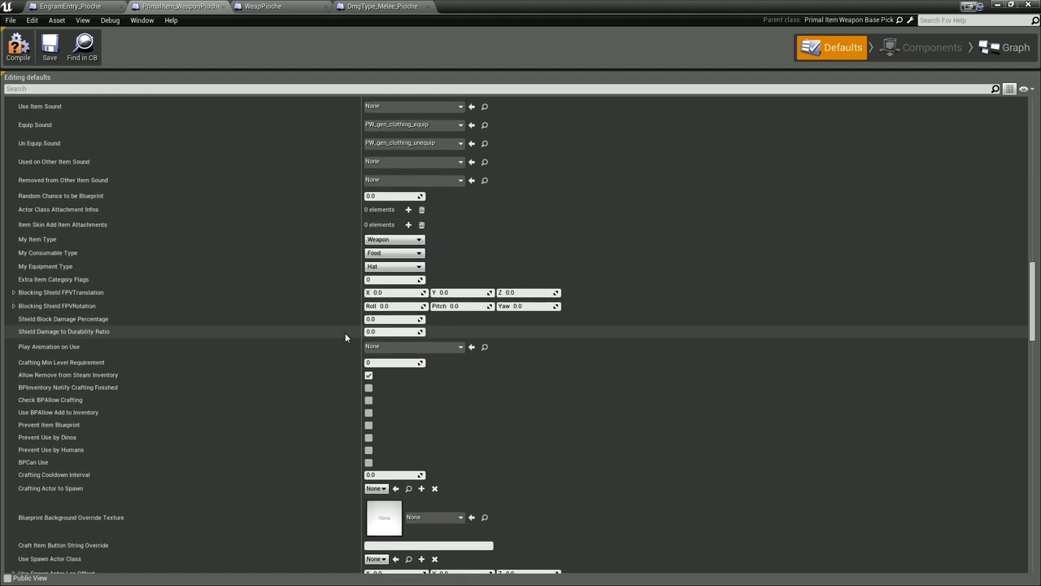
scroll(350, 334, down, 2)
scroll(349, 333, down, 1)
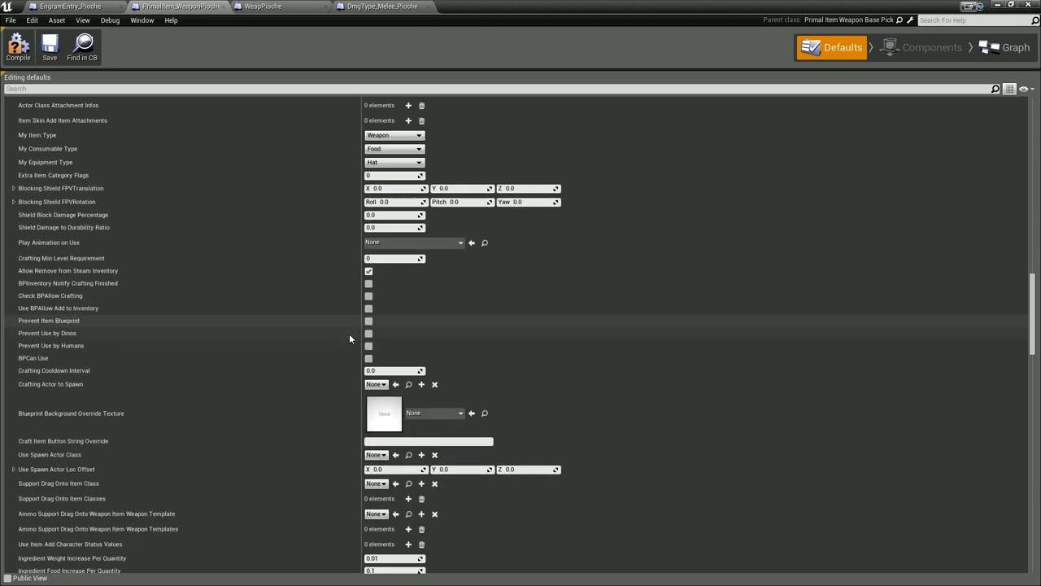
scroll(349, 334, down, 1)
scroll(349, 333, down, 1)
scroll(349, 334, down, 1)
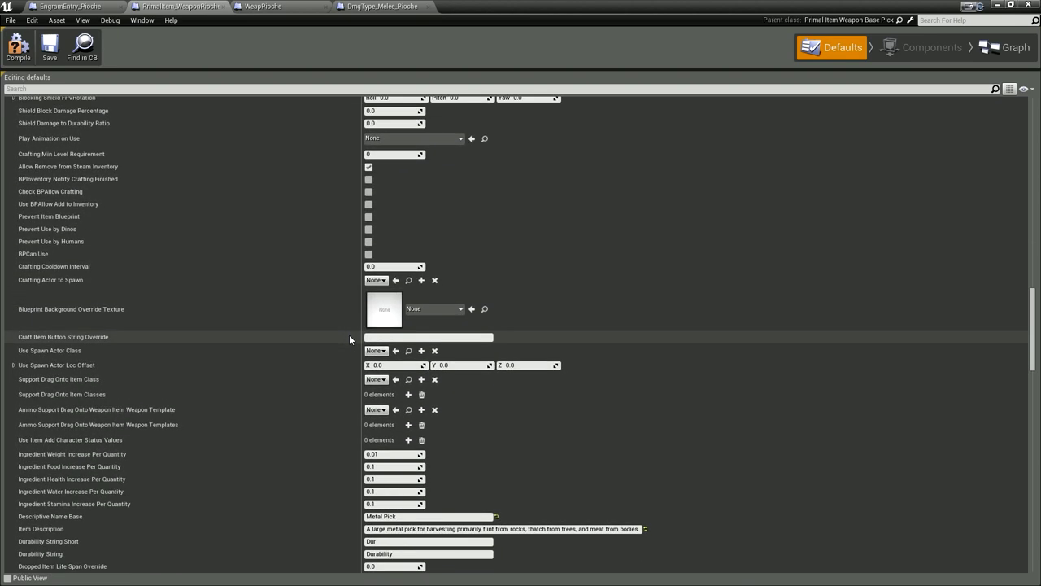
scroll(349, 335, down, 1)
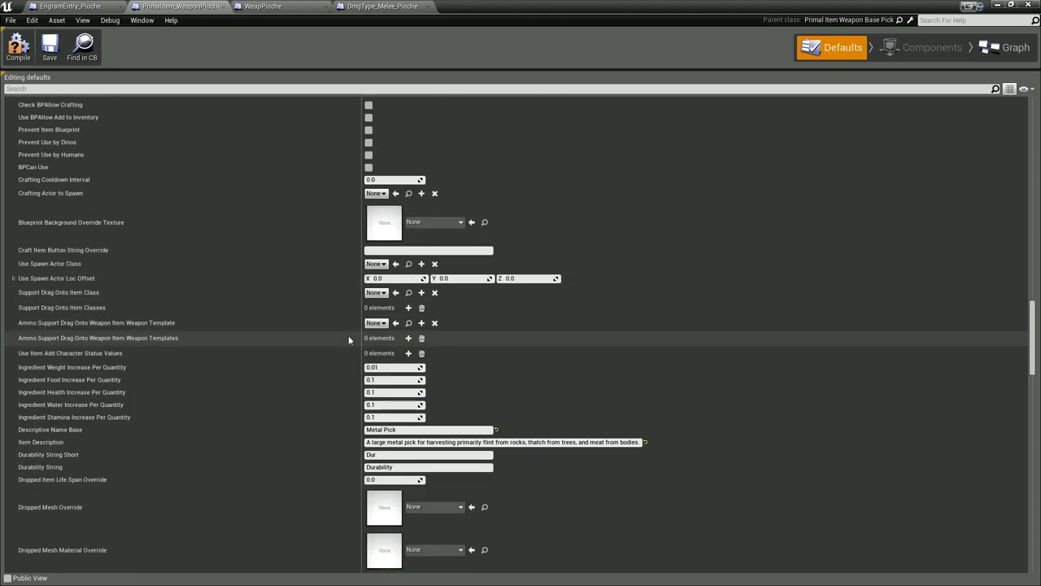
scroll(347, 335, down, 2)
scroll(347, 335, down, 1)
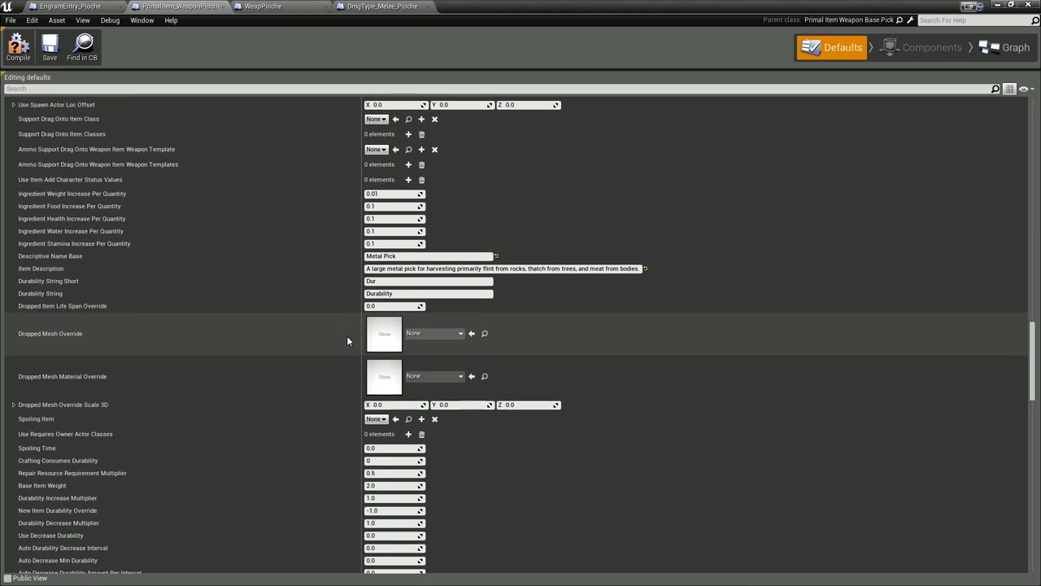
scroll(347, 335, down, 1)
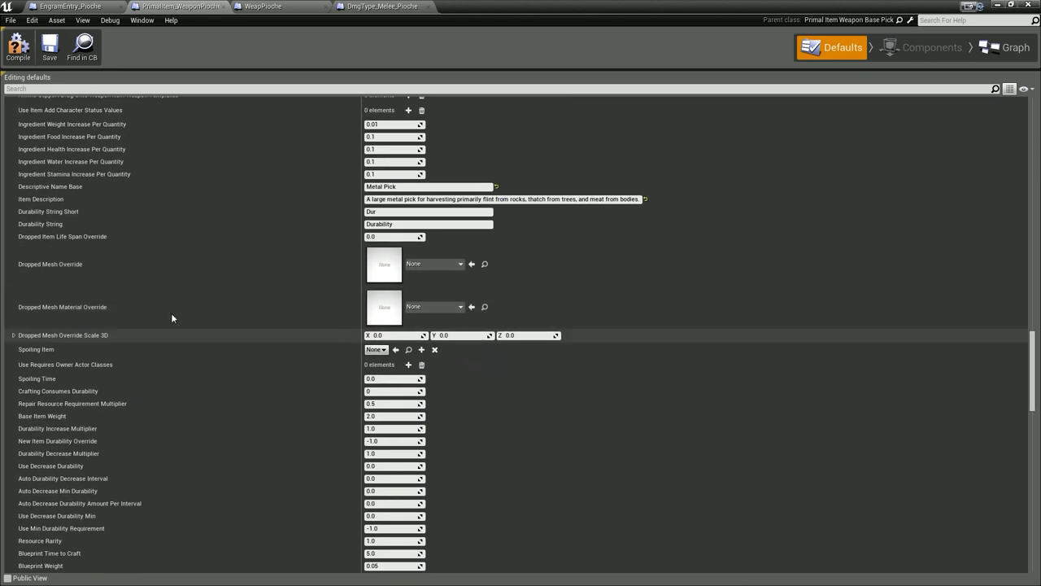
click(30, 89)
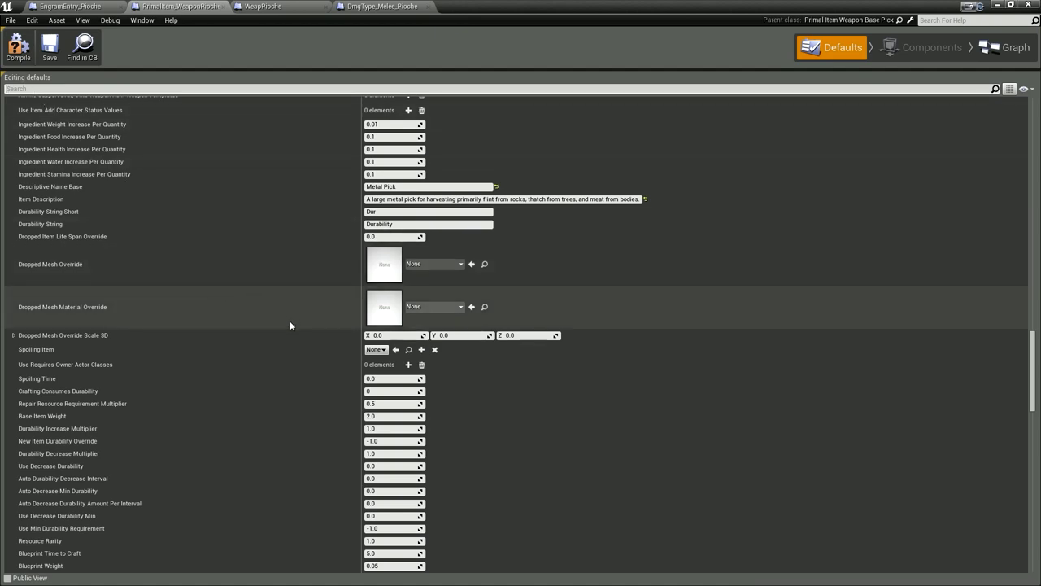
scroll(289, 320, down, 4)
scroll(289, 320, down, 2)
scroll(291, 319, down, 2)
scroll(292, 319, down, 1)
scroll(291, 319, down, 1)
scroll(291, 318, down, 1)
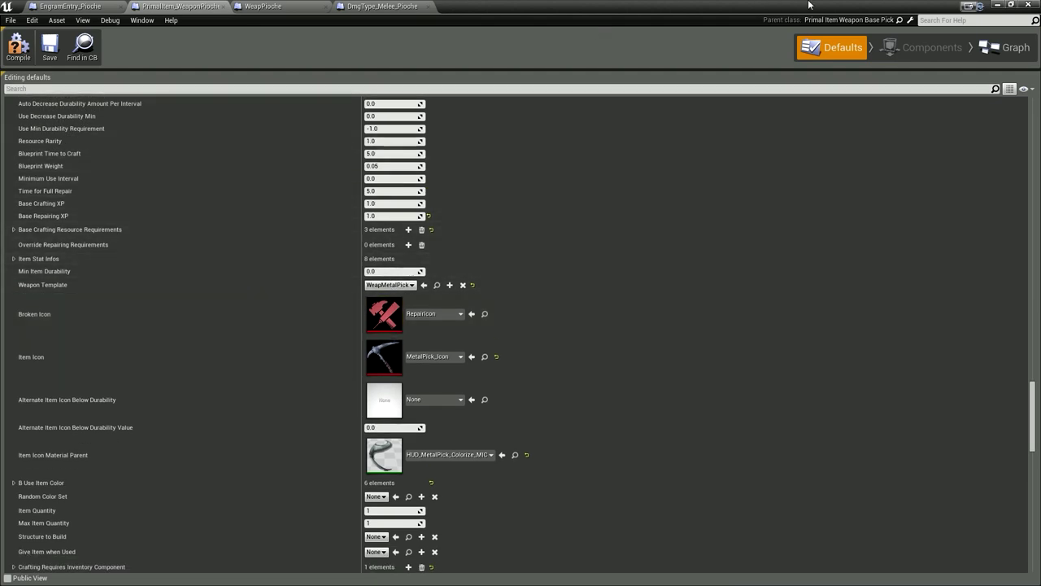
click(1009, 6)
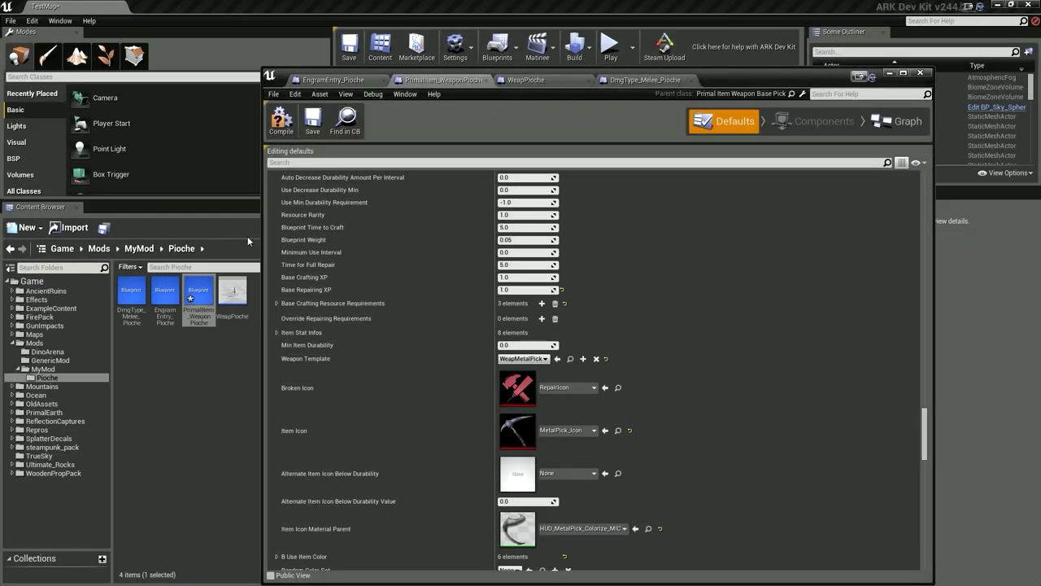
click(233, 294)
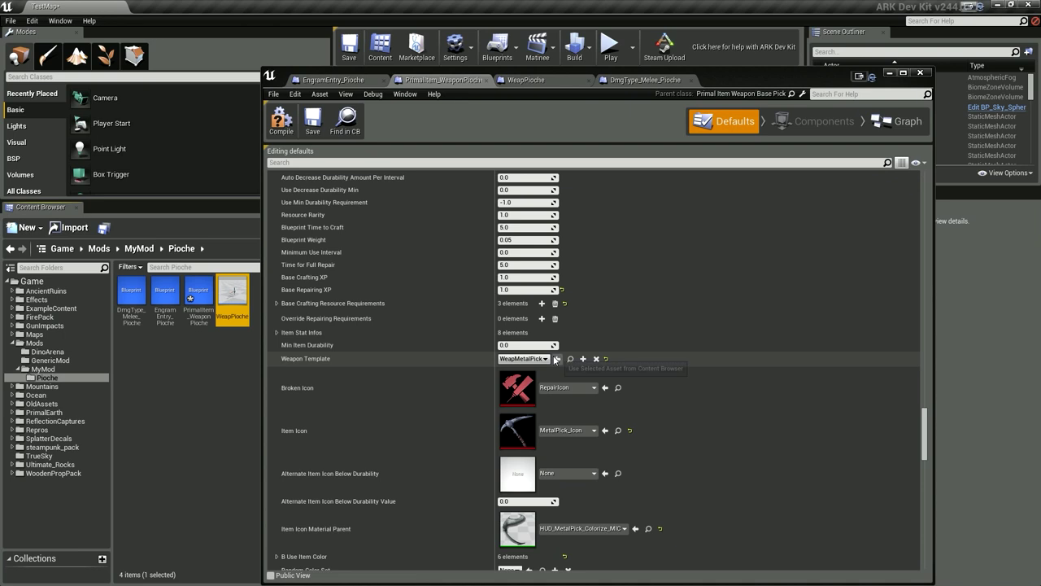
click(557, 360)
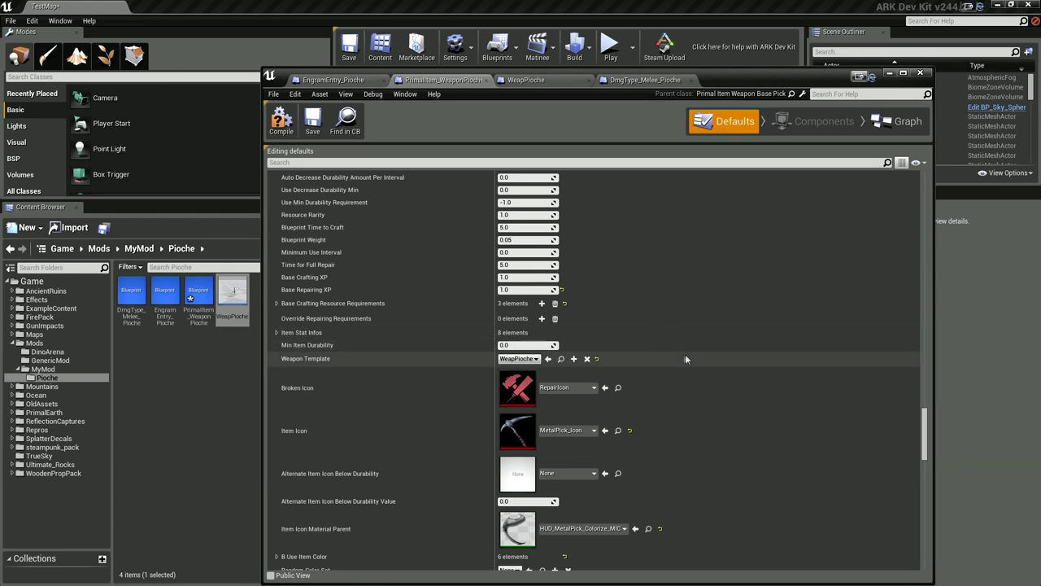
scroll(659, 366, down, 2)
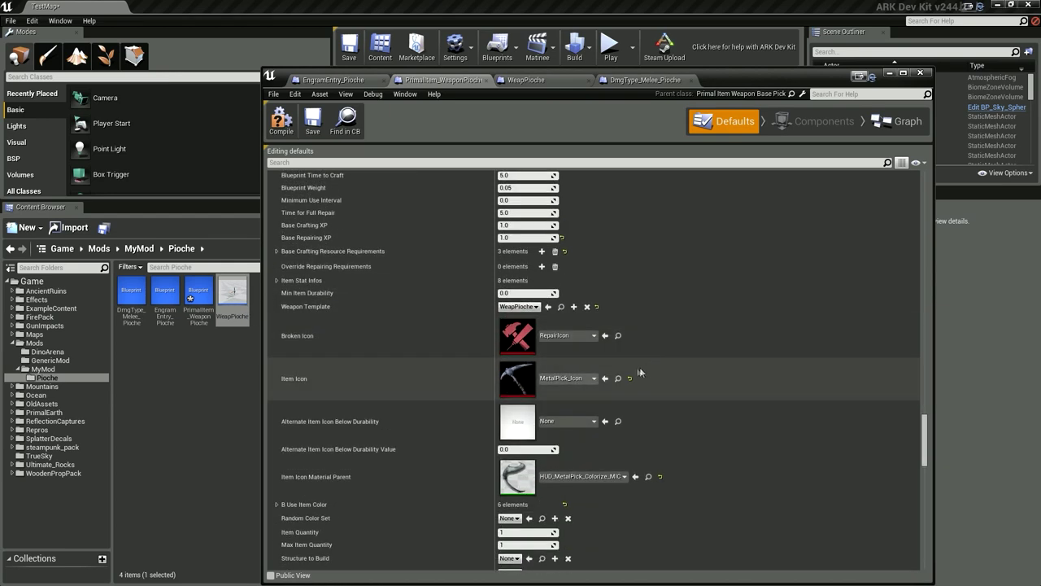
scroll(590, 366, down, 3)
scroll(591, 366, down, 3)
scroll(576, 363, down, 2)
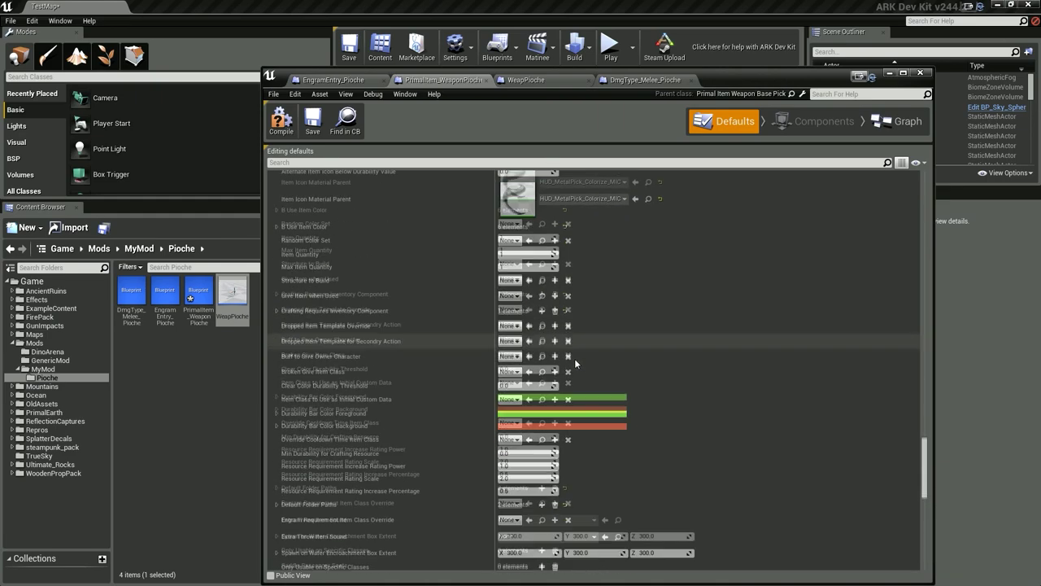
scroll(575, 363, down, 4)
scroll(575, 364, down, 1)
scroll(575, 363, down, 2)
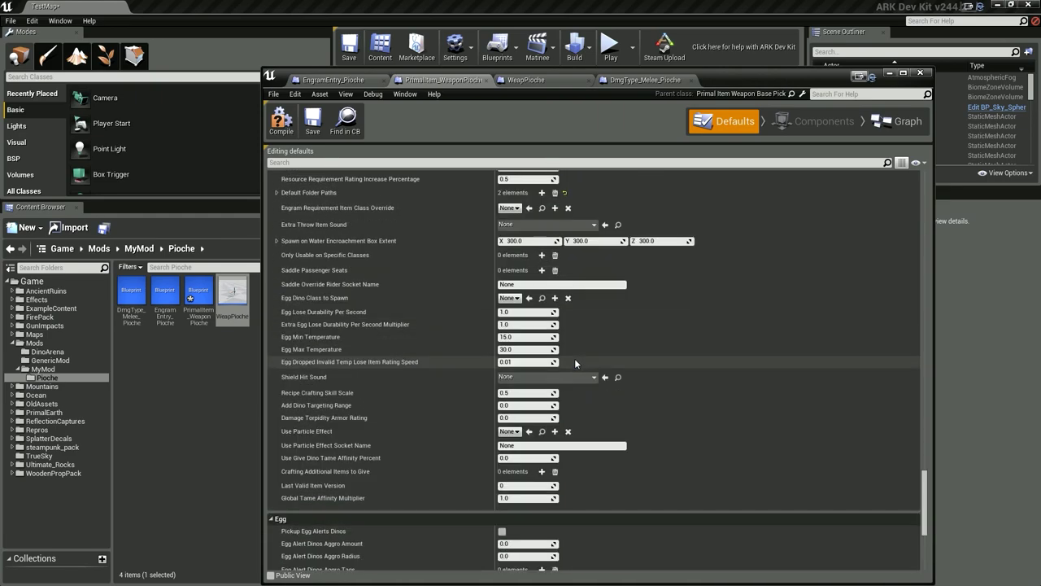
scroll(575, 364, down, 1)
scroll(575, 363, down, 1)
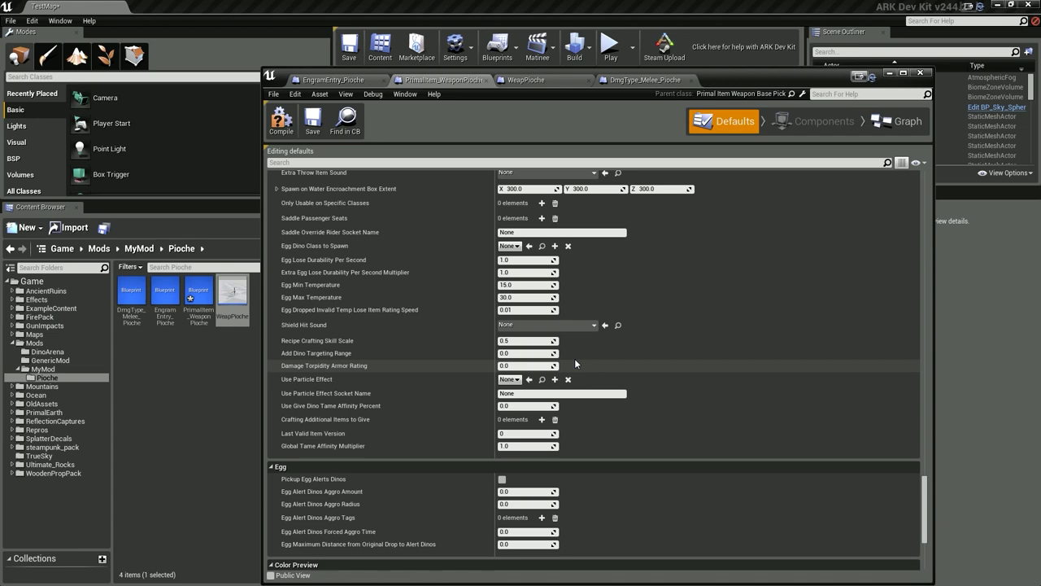
scroll(575, 358, down, 3)
scroll(564, 357, down, 2)
scroll(565, 357, down, 2)
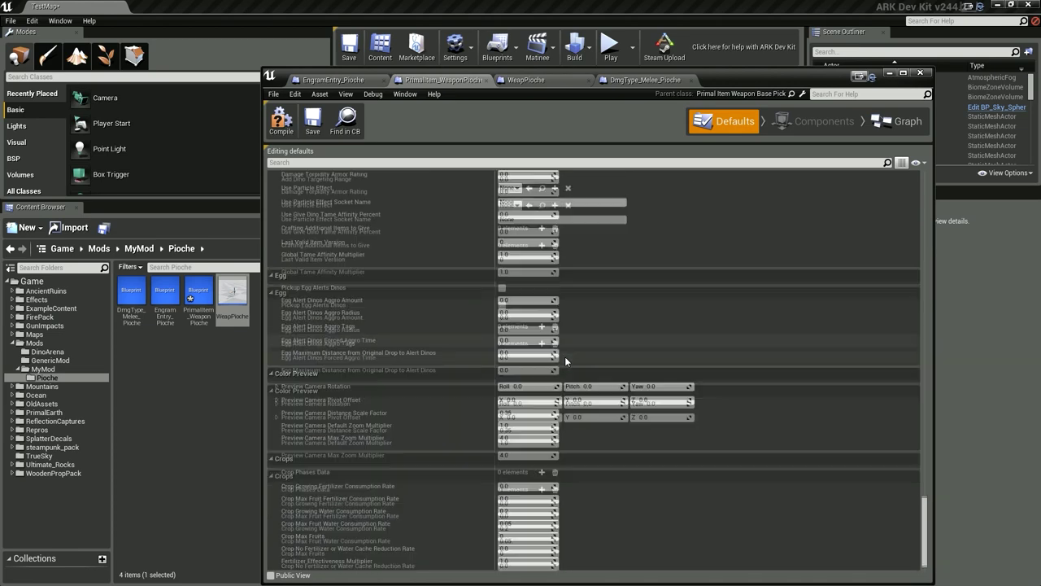
scroll(564, 356, up, 1)
scroll(565, 357, up, 2)
scroll(567, 356, up, 3)
scroll(568, 356, up, 3)
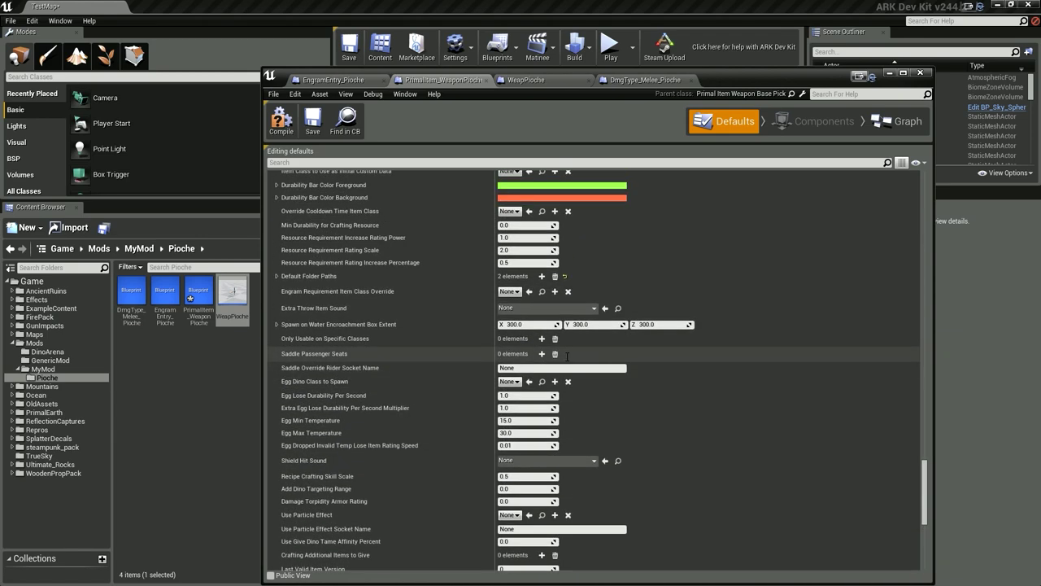
scroll(602, 360, up, 3)
scroll(625, 359, up, 1)
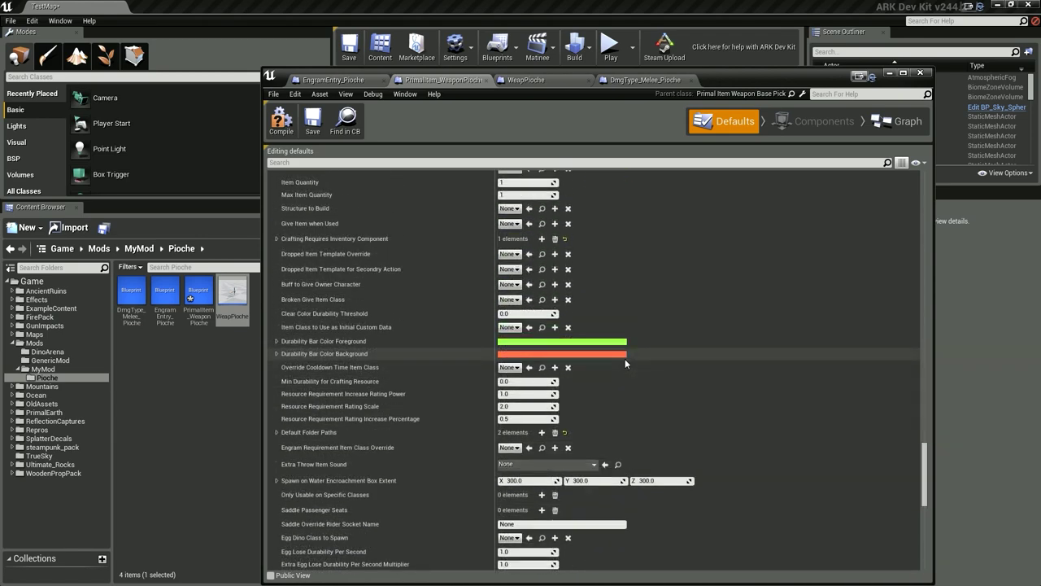
scroll(624, 359, up, 1)
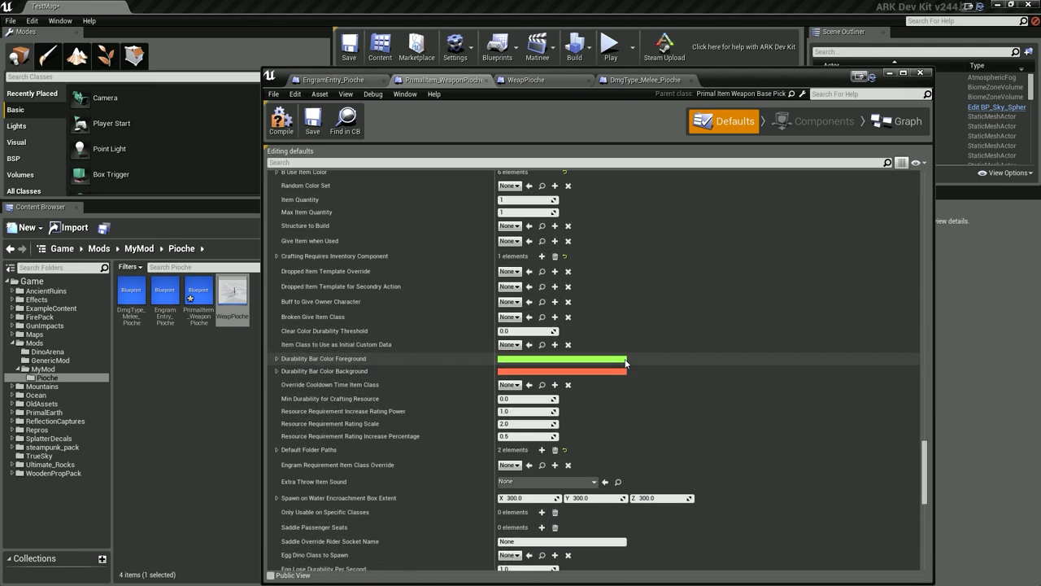
scroll(619, 361, up, 1)
scroll(619, 361, up, 1)
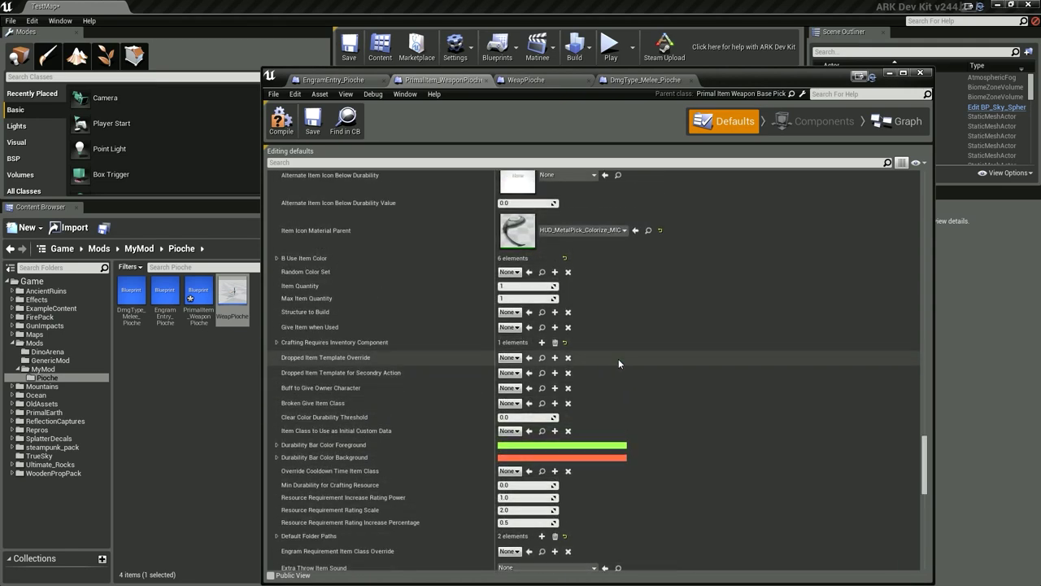
scroll(620, 362, up, 2)
scroll(619, 361, up, 1)
scroll(618, 359, up, 2)
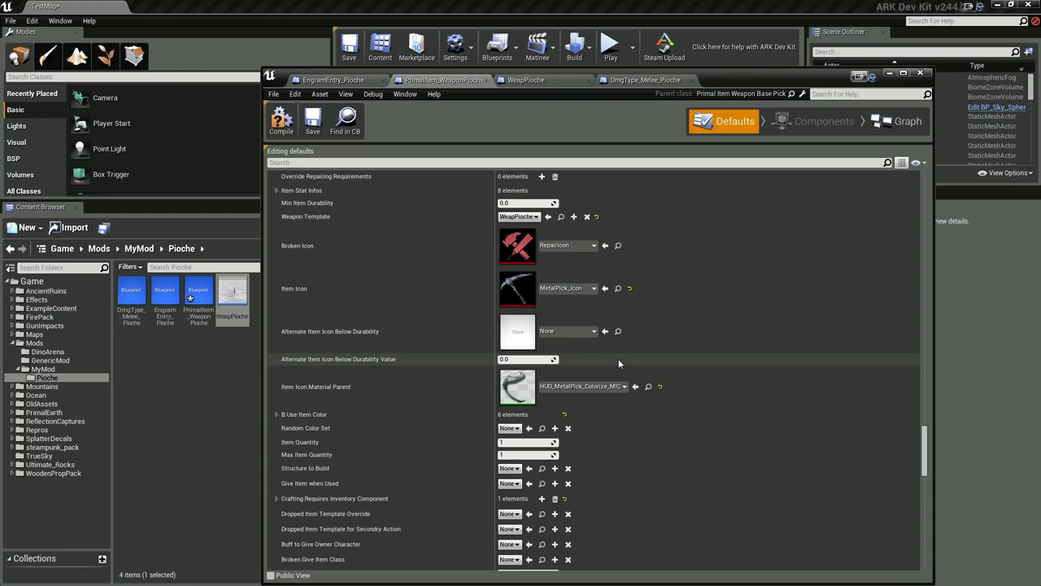
scroll(618, 359, up, 3)
scroll(617, 358, up, 2)
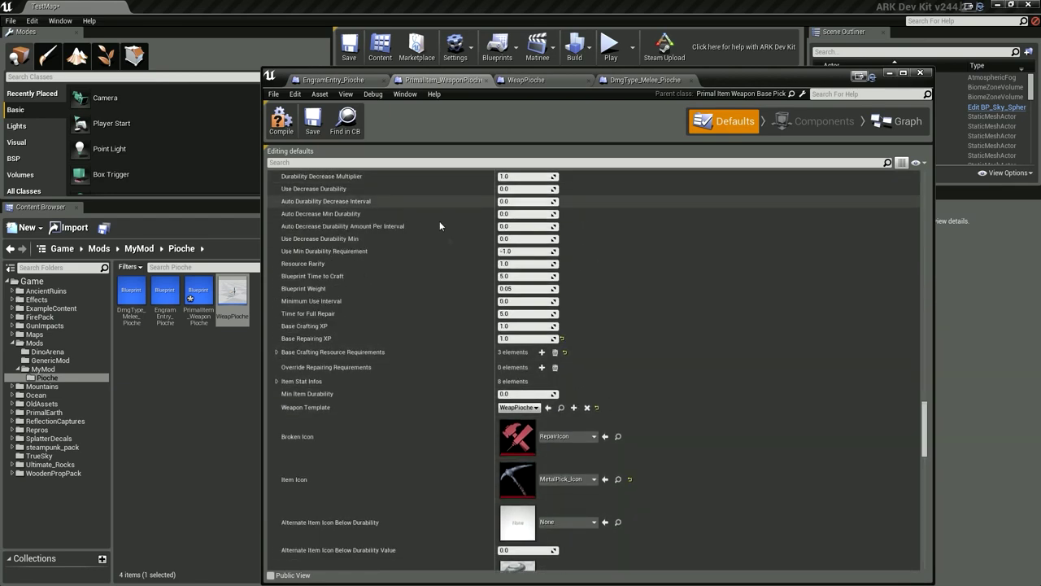
scroll(468, 263, down, 4)
scroll(474, 263, down, 3)
scroll(473, 264, down, 1)
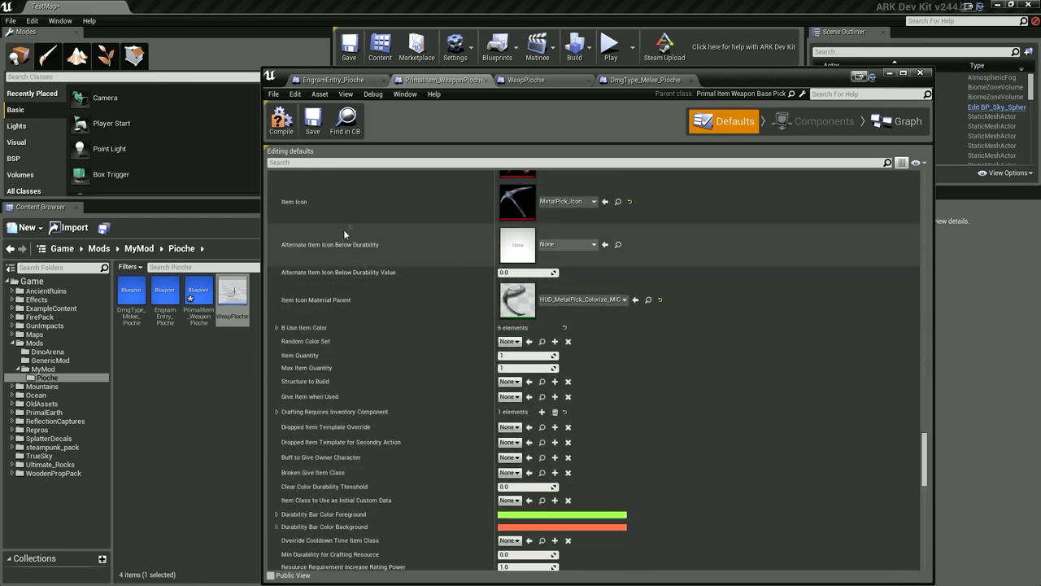
click(330, 162)
text(inventory)
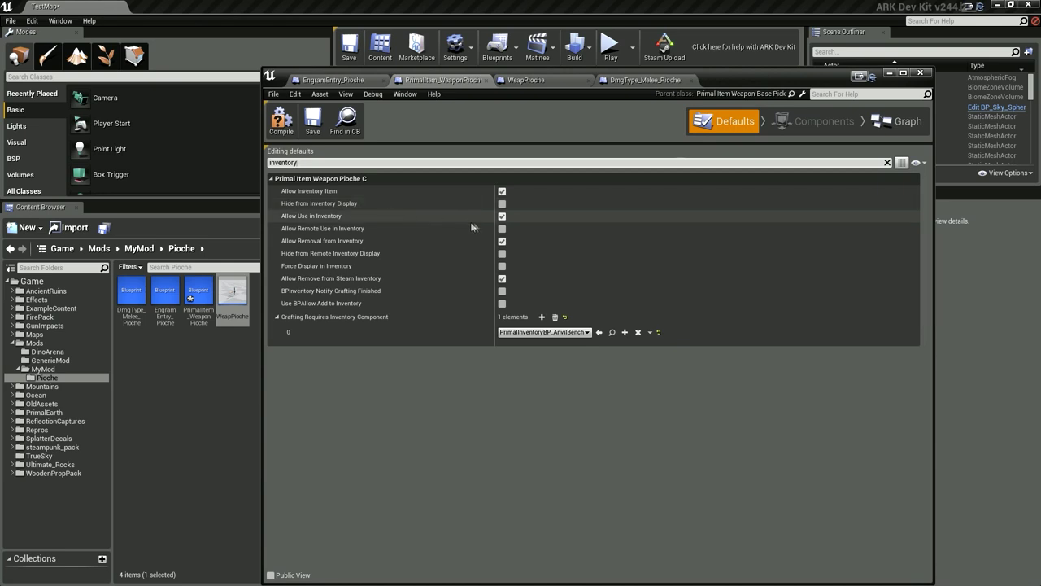
Keep Allow Removal from Inventory on, compile PrimalItem_WeaponPioche twice, then show WeapPioche's defaults
click(502, 242)
click(503, 242)
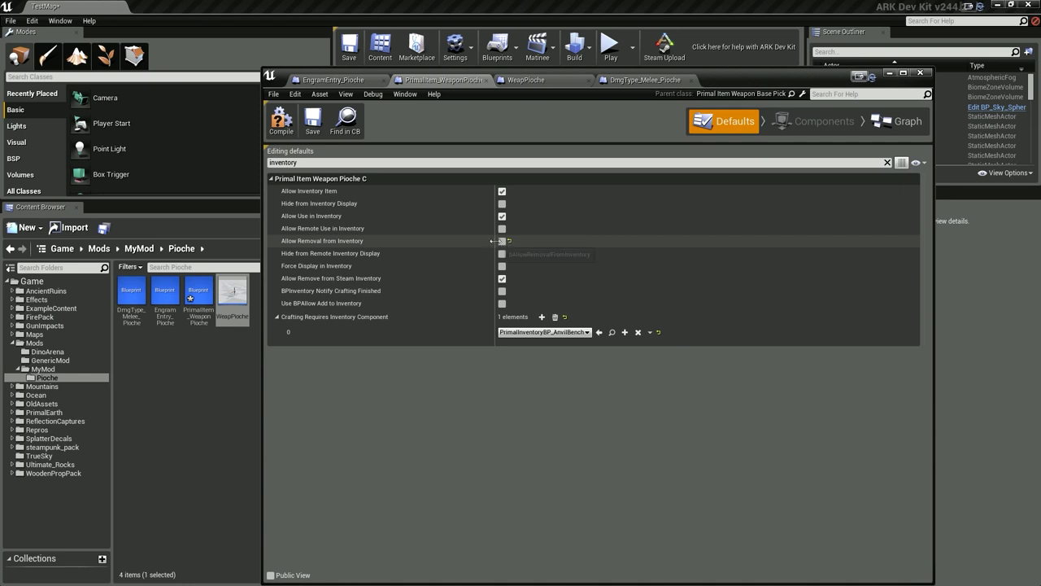
click(279, 130)
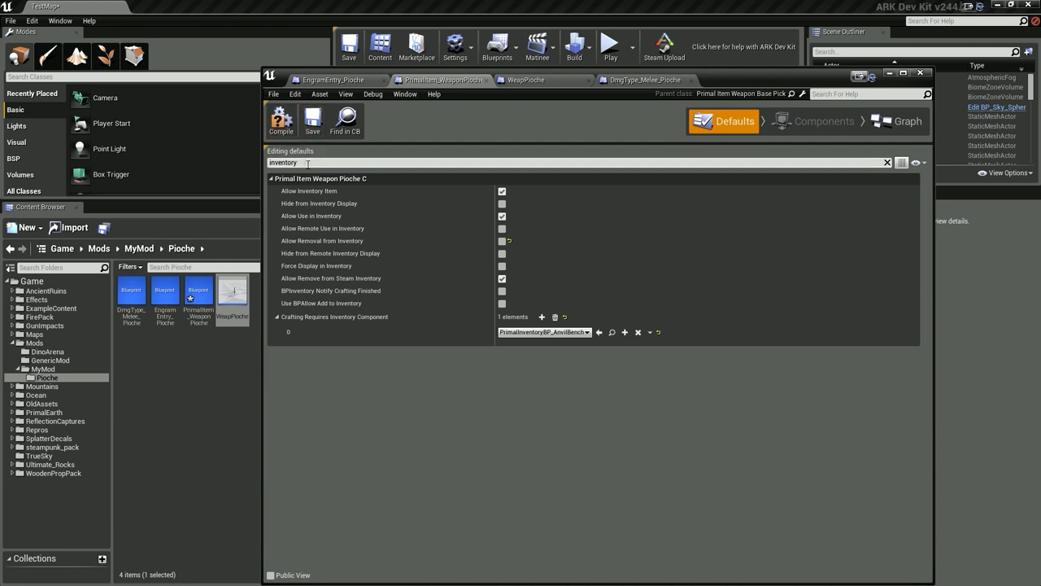
key(BackSpace)
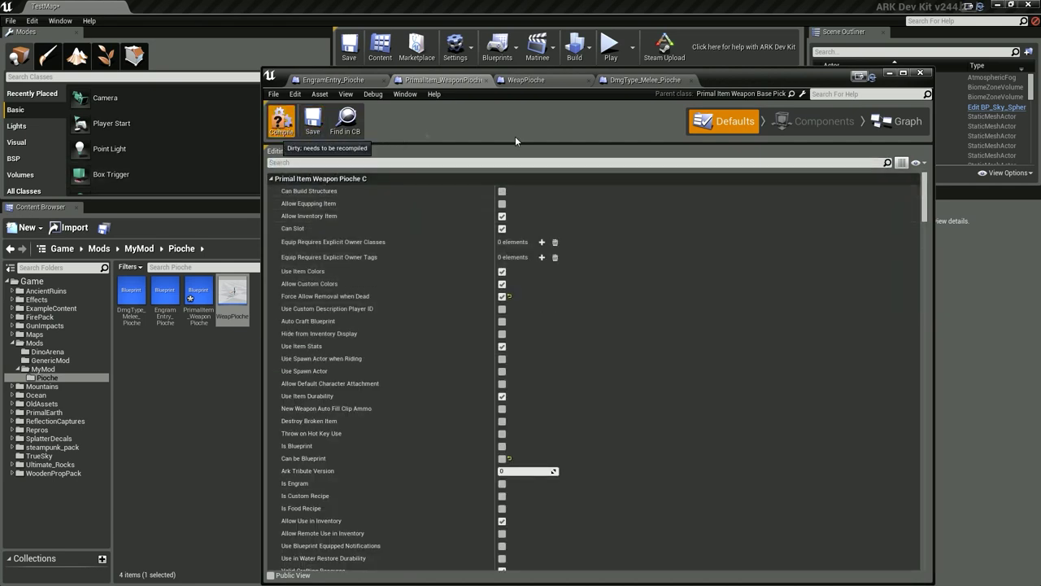
click(309, 128)
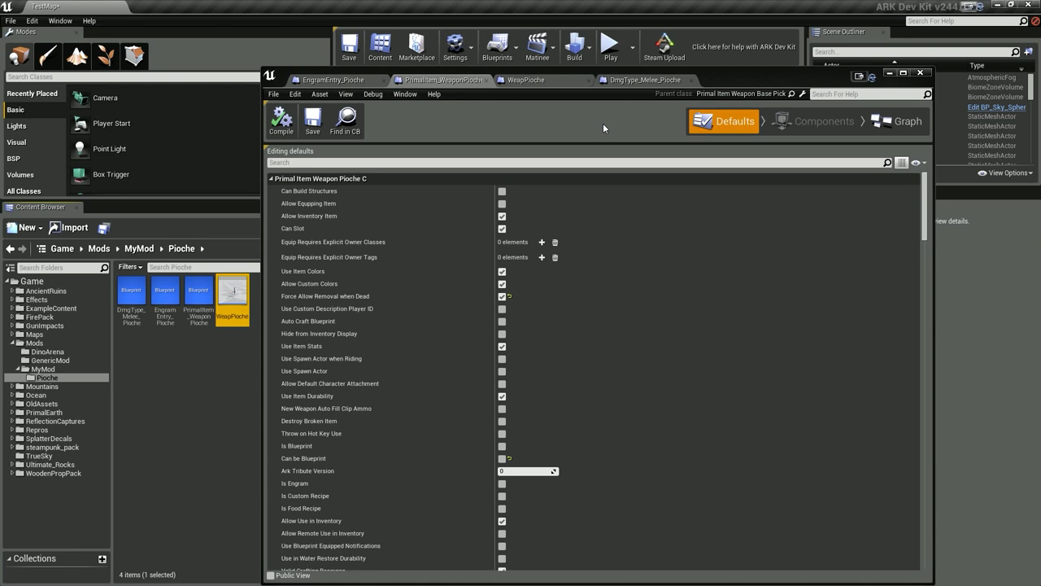
click(565, 81)
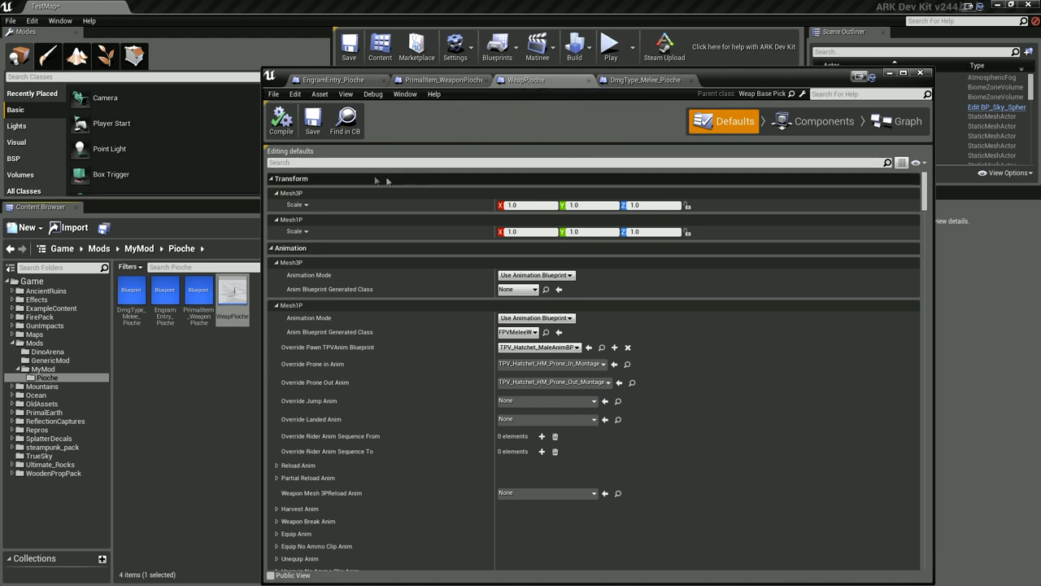
Filter the WeapPioche defaults with 'melee' to show only the melee properties
scroll(352, 204, down, 3)
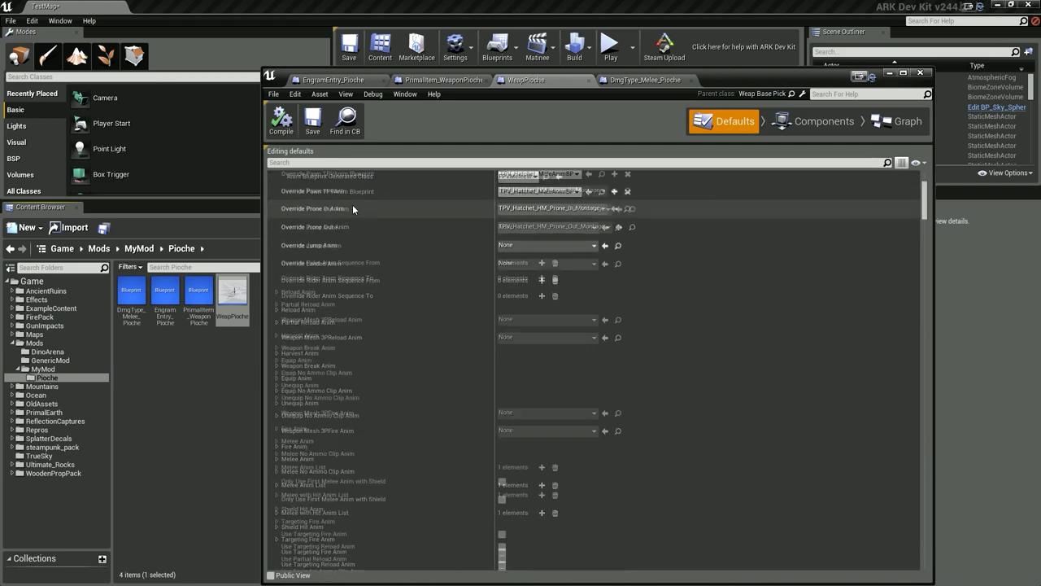
scroll(353, 204, down, 3)
scroll(353, 204, down, 3)
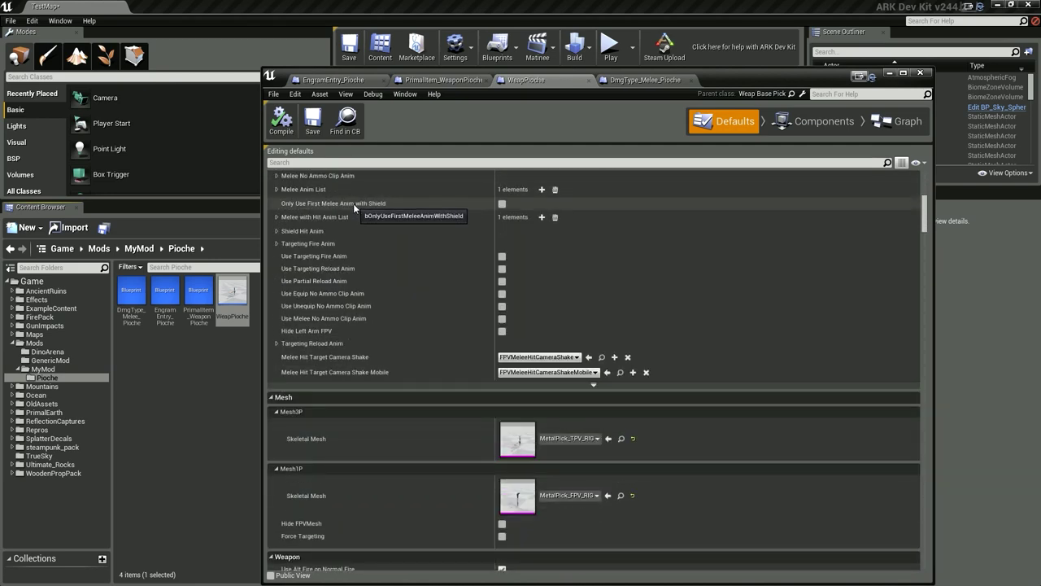
scroll(355, 203, up, 3)
scroll(355, 203, down, 1)
click(304, 163)
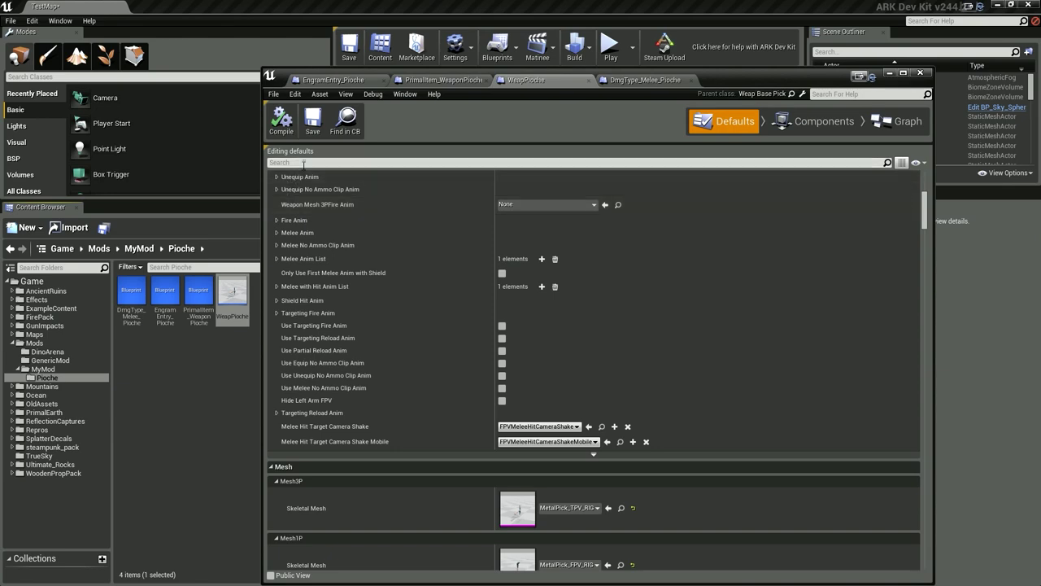
text(melee)
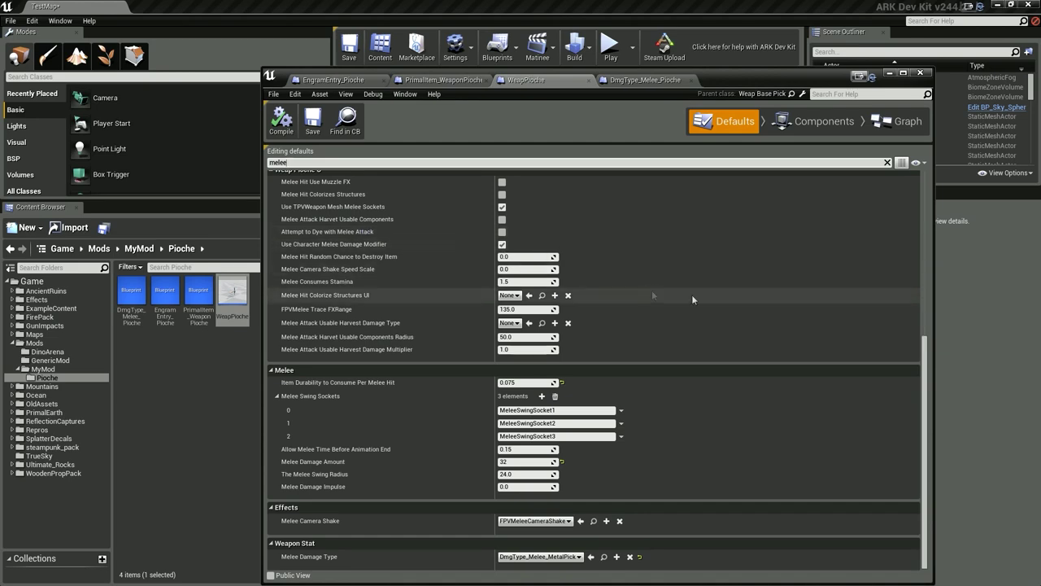
mouse_move(924, 356)
mouse_down()
mouse_move(928, 208)
mouse_move(928, 338)
mouse_up()
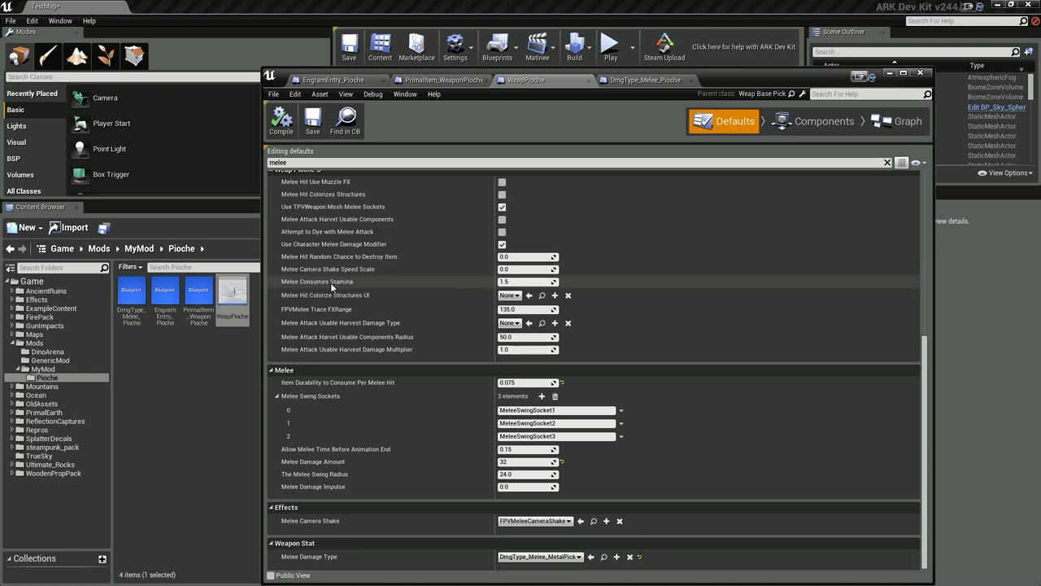
click(525, 281)
Set Melee Consumes Stamina and Item Durability Consume Per Melee Hit to 0
text(0)
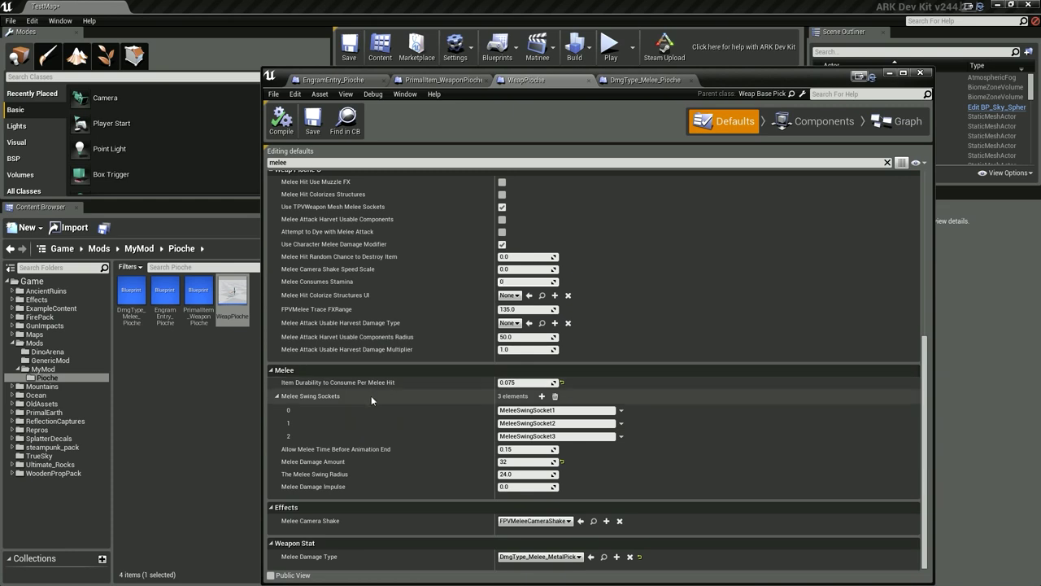
click(510, 382)
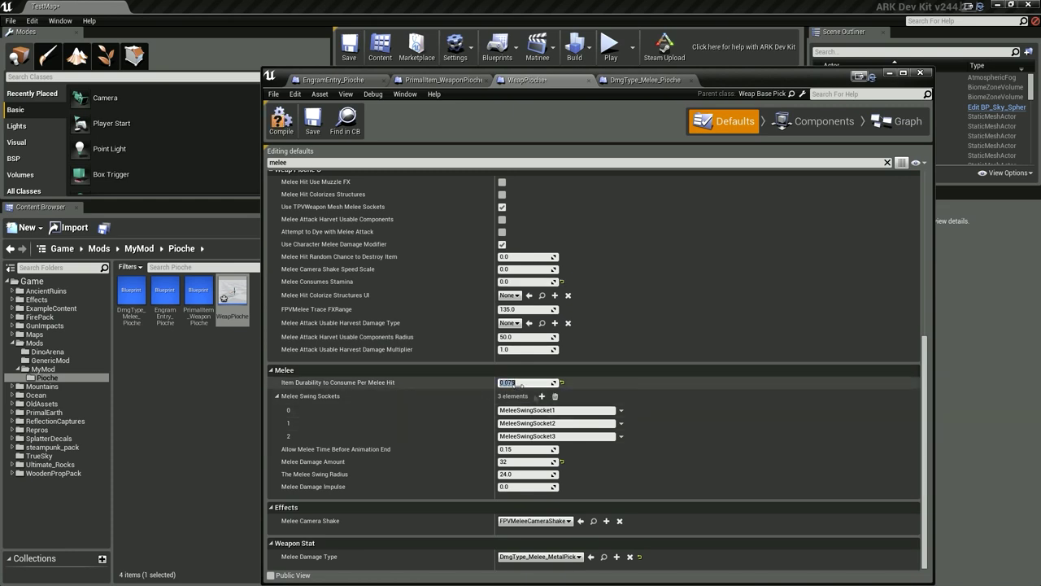
key(Right)
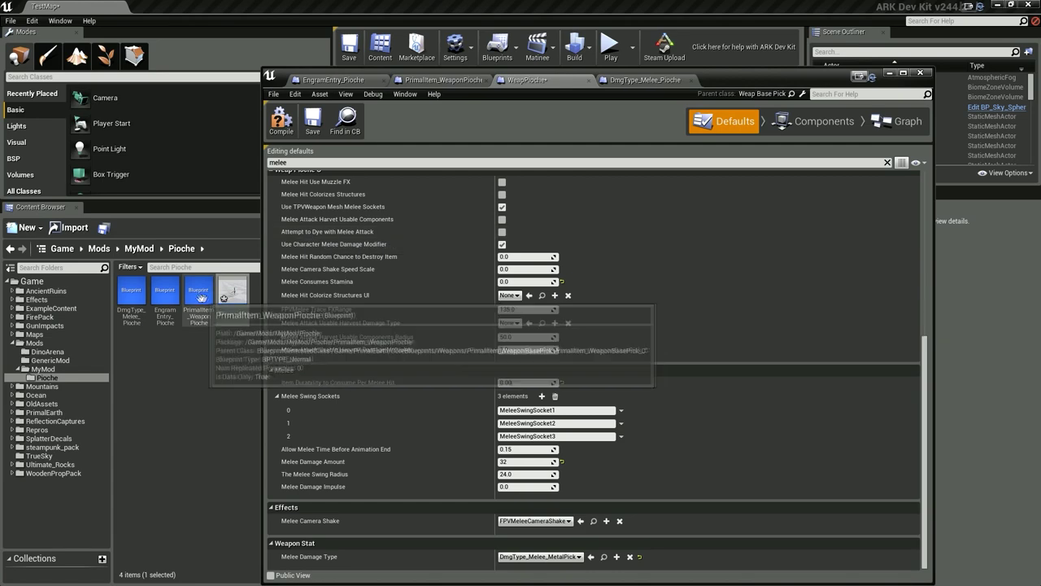
click(132, 301)
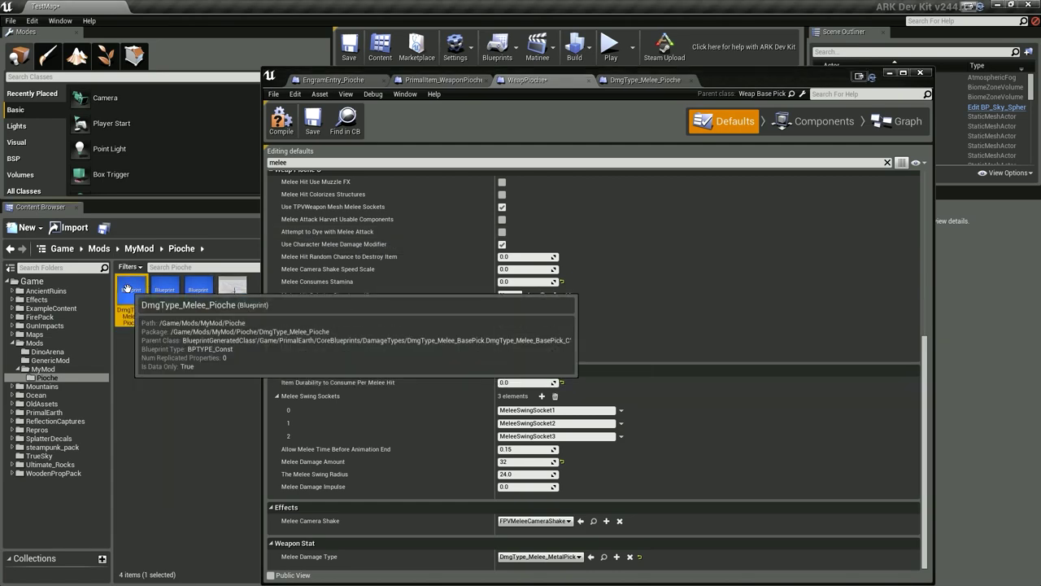
Assign DmgType_Melee_Pioche as the melee damage type, set damage to 250000, then compile and save
click(580, 556)
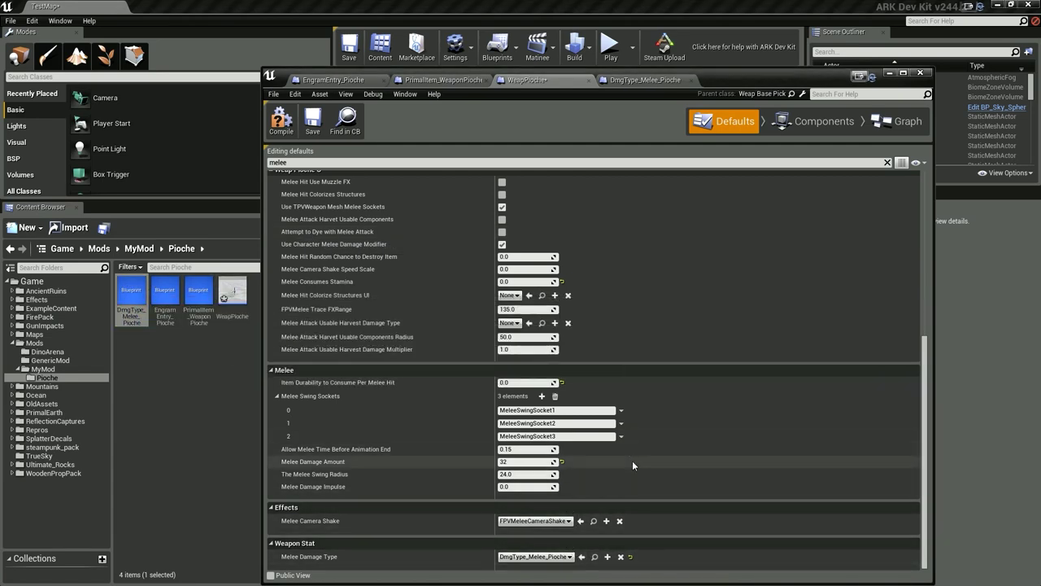
scroll(636, 463, up, 5)
scroll(636, 464, down, 5)
click(513, 461)
text(250000)
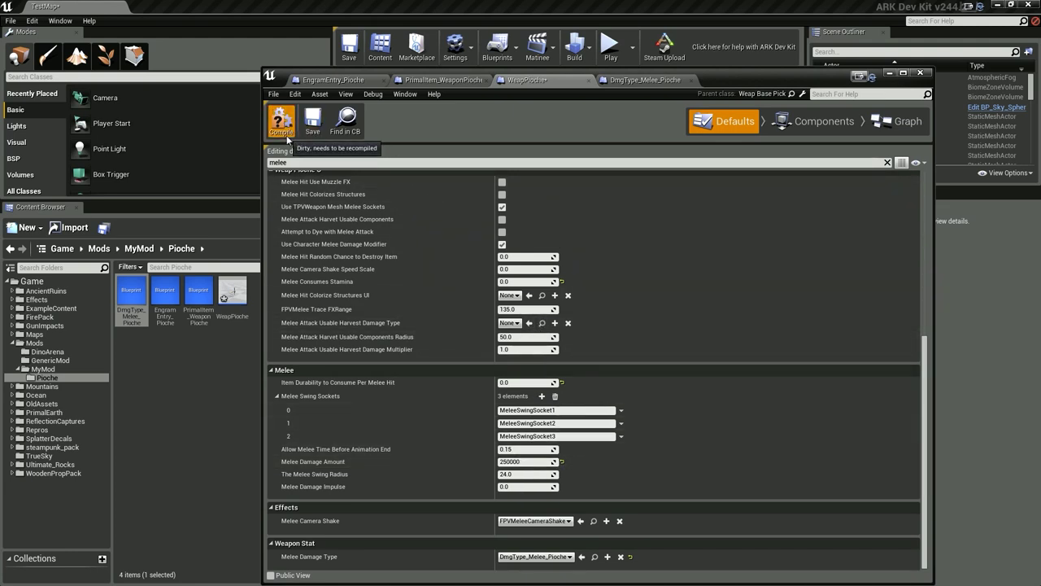
click(313, 135)
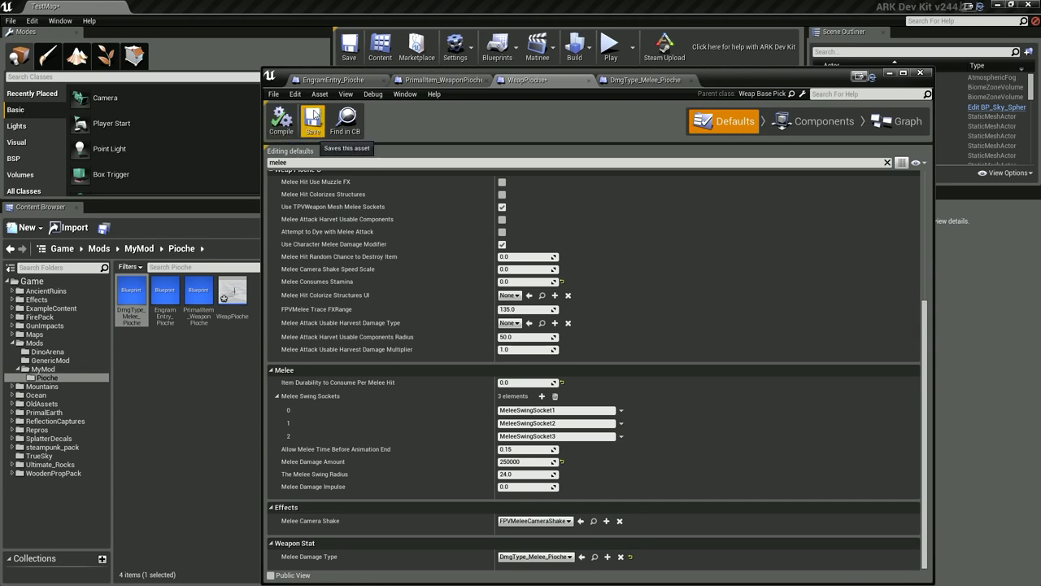
click(631, 83)
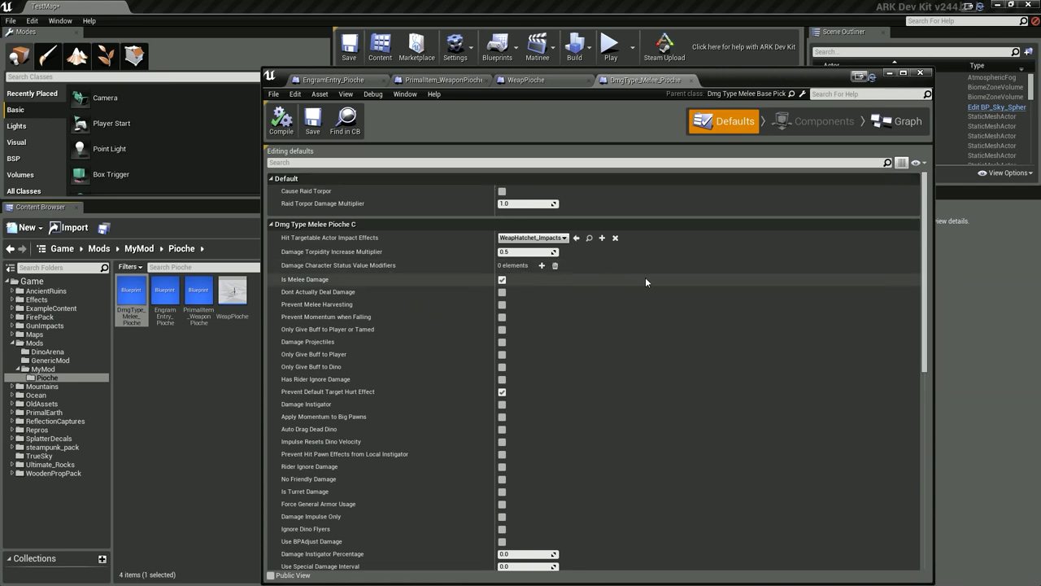
Search the DmgType_Melee_Pioche defaults for 'harvest' and tick Prevent Melee Harvesting
scroll(646, 279, down, 5)
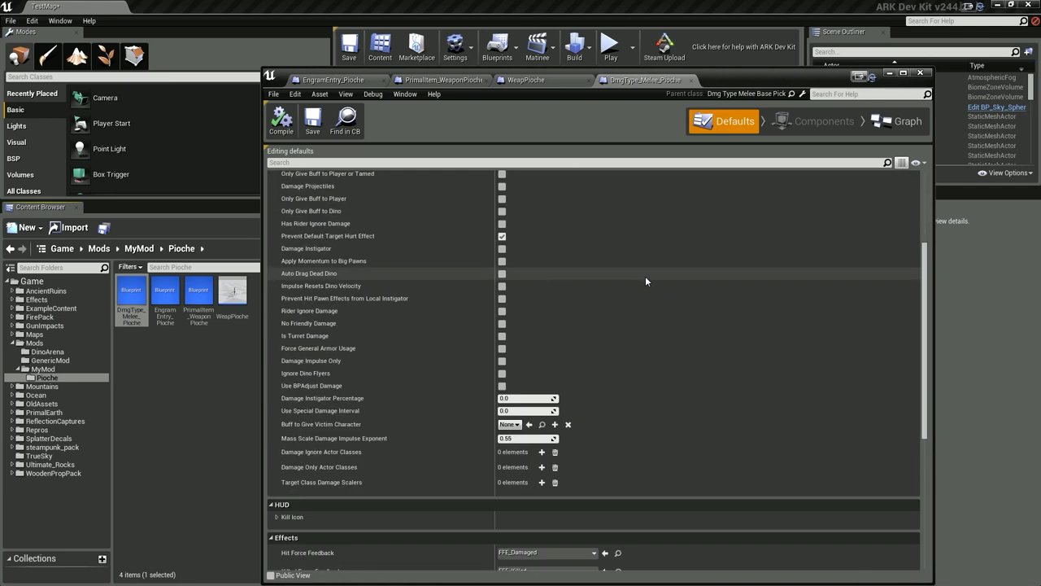
scroll(646, 279, down, 4)
scroll(646, 279, down, 2)
scroll(646, 279, down, 1)
scroll(646, 276, down, 1)
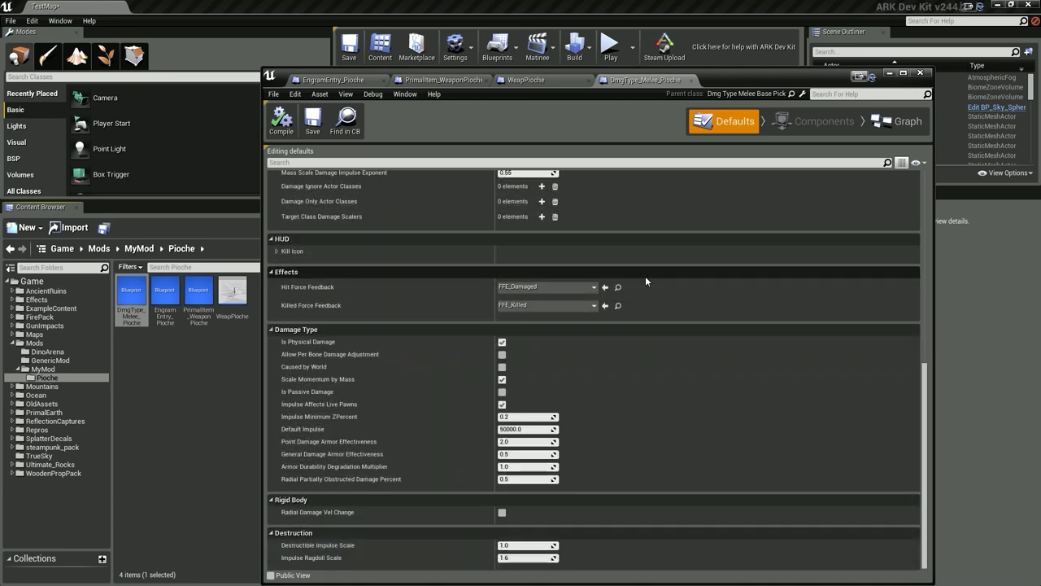
scroll(646, 279, up, 3)
scroll(646, 279, up, 3)
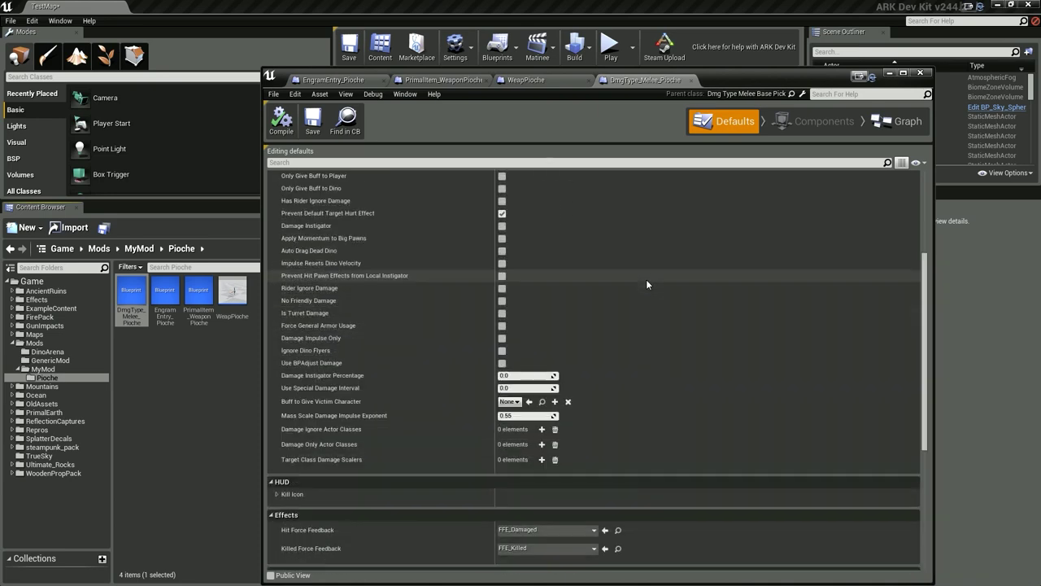
scroll(646, 279, up, 3)
scroll(646, 279, up, 3)
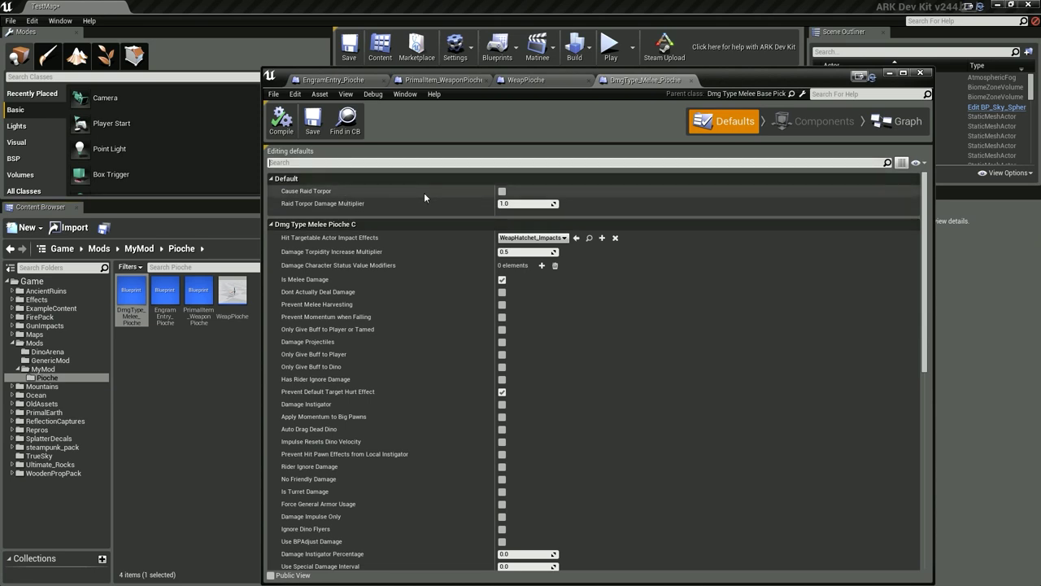
text(harvest)
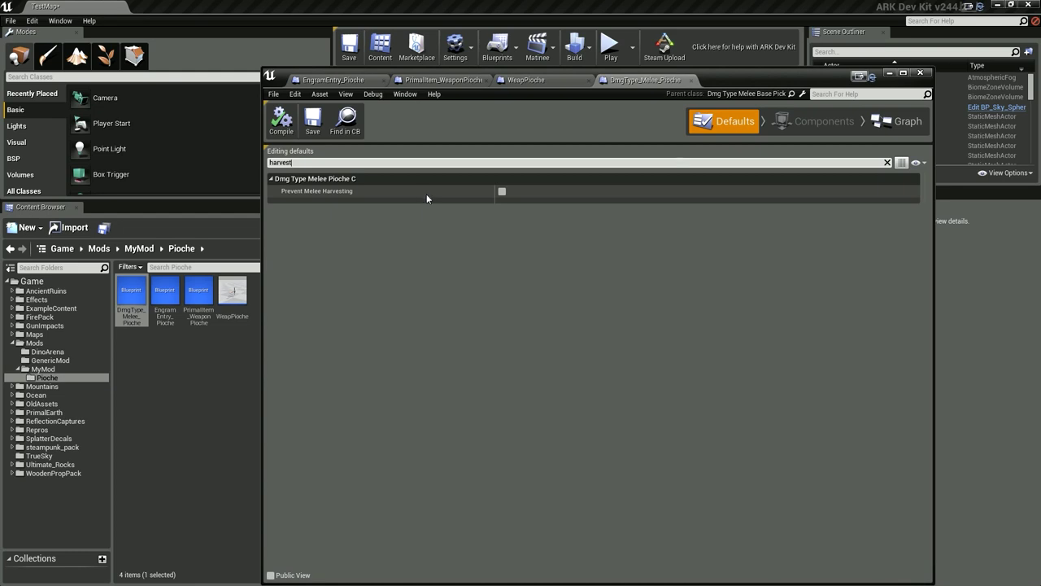
click(501, 192)
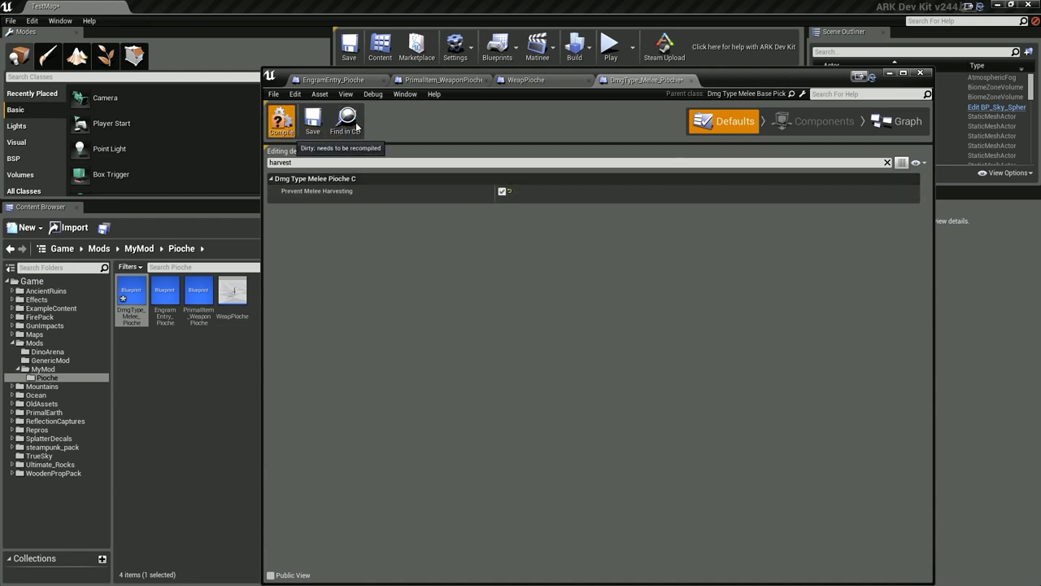
Compile and save the damage type blueprint, then close its editor
click(346, 121)
click(312, 120)
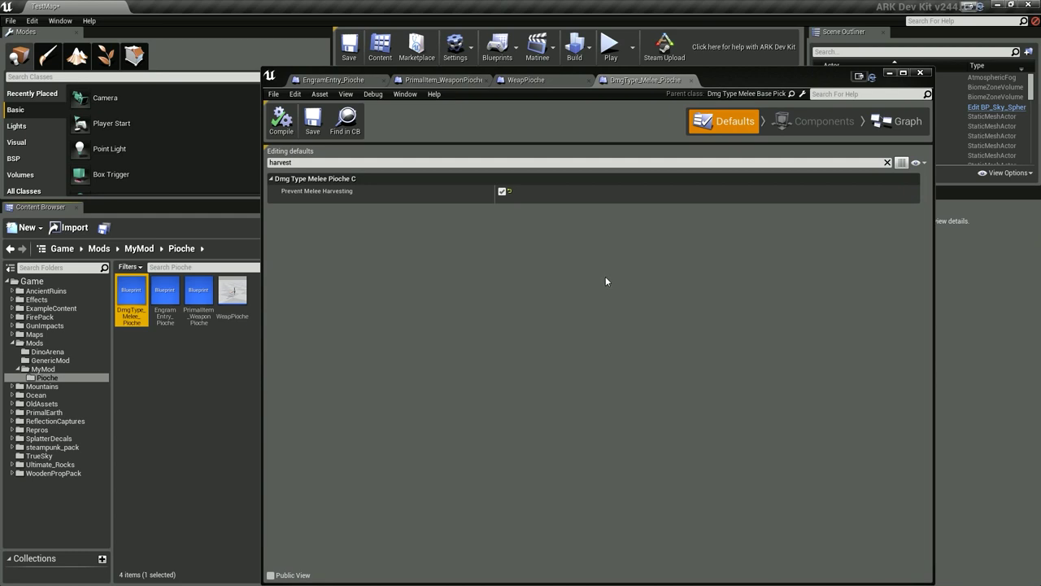
click(920, 74)
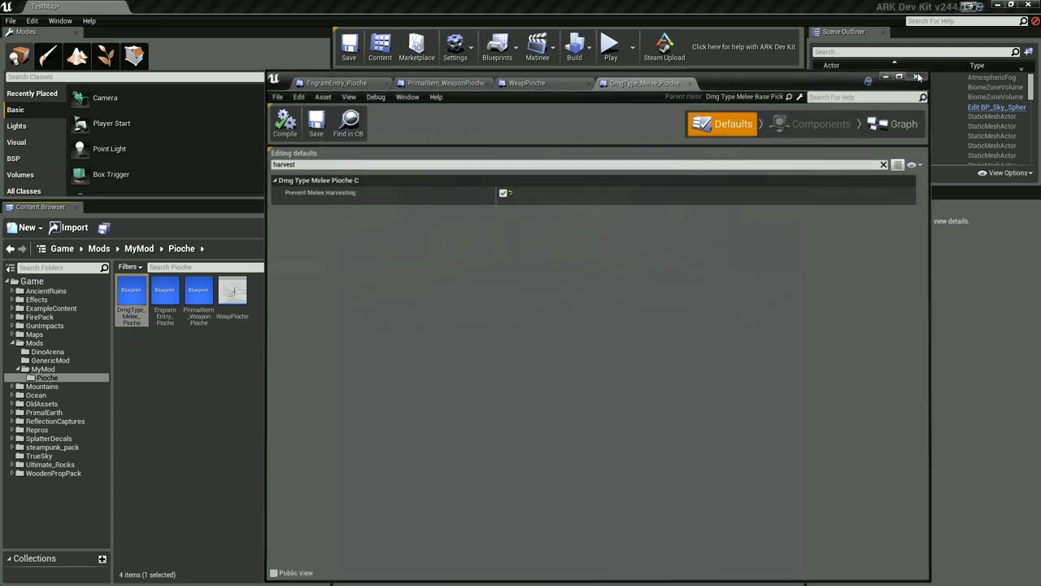
Open PrimalGameData_BP_MyMod from the MyMod folder
click(165, 300)
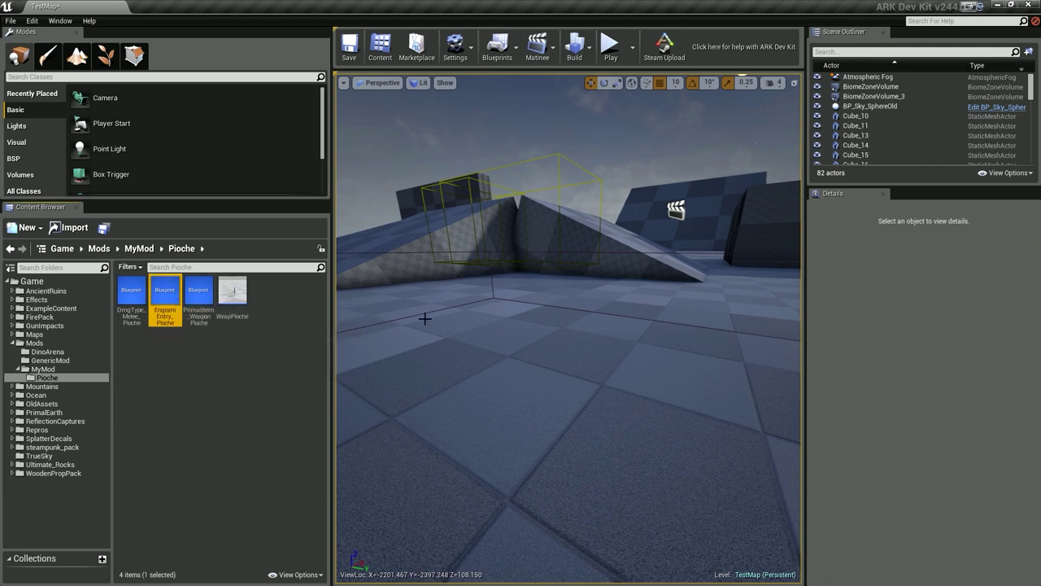
click(42, 370)
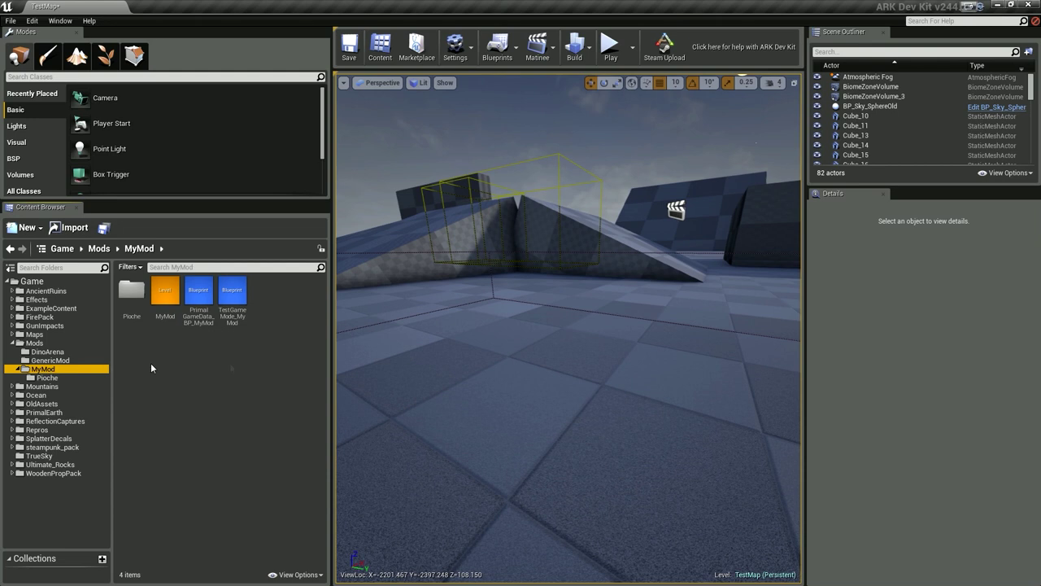
click(204, 301)
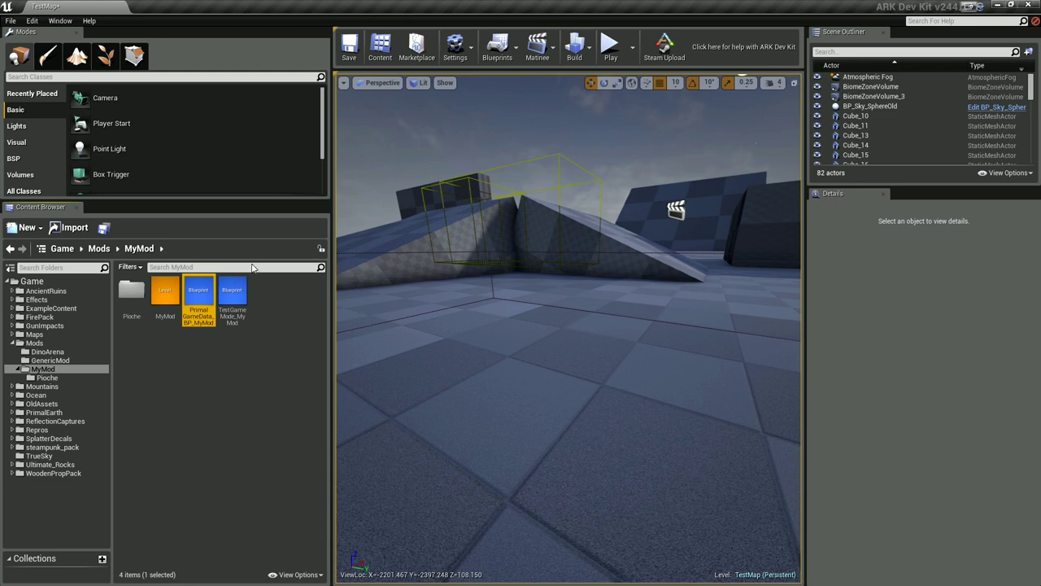
double_click(198, 297)
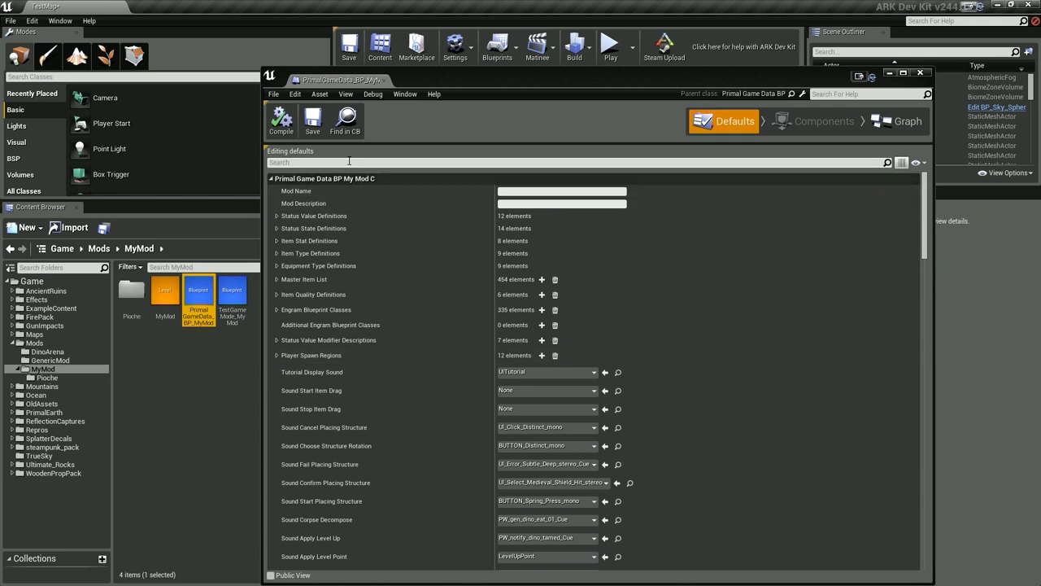
Filter its defaults by 'engram' and review the 335 Engram Blueprint Classes
click(351, 161)
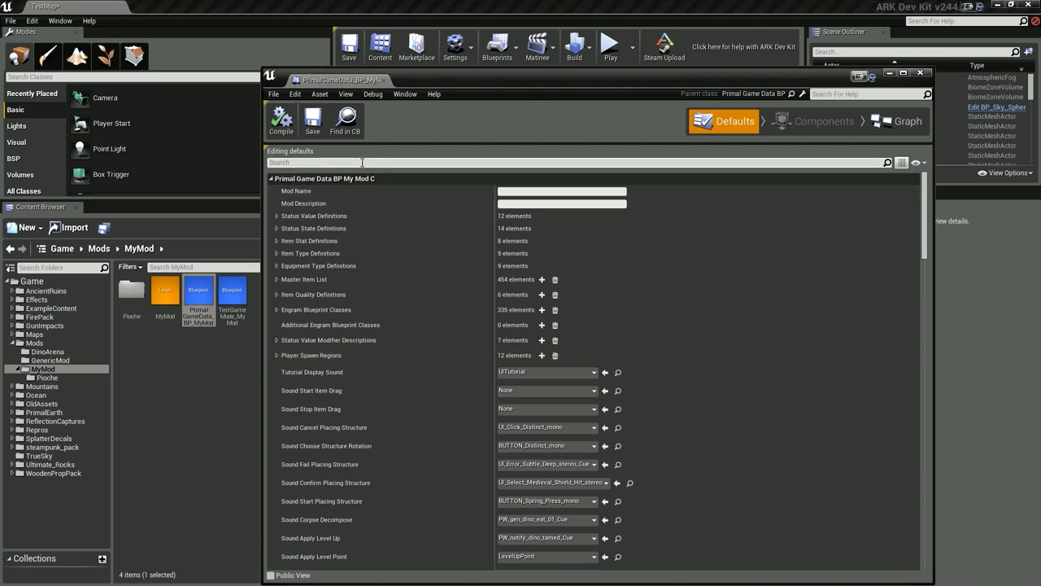
text(engram)
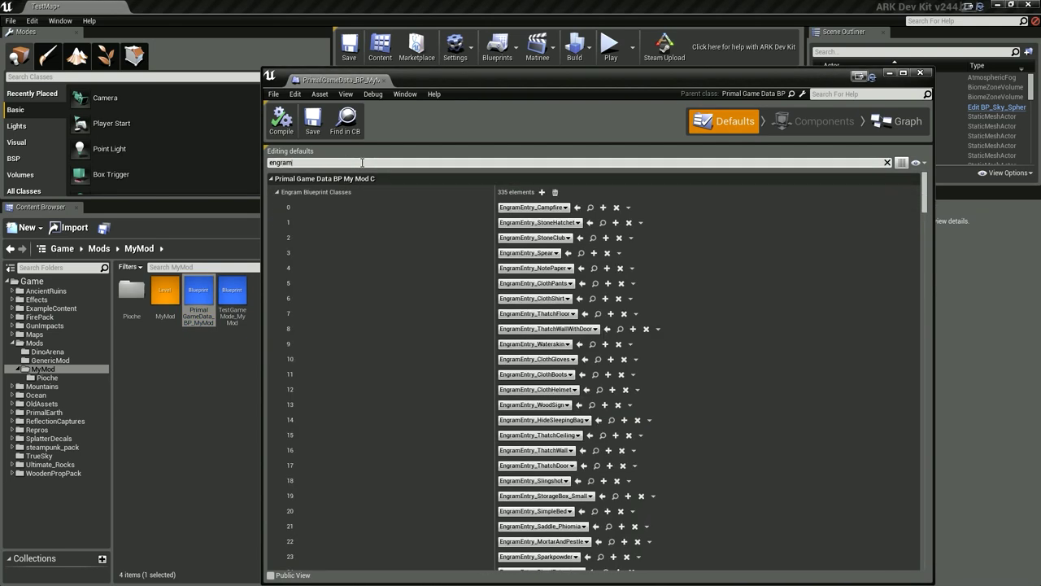
click(276, 192)
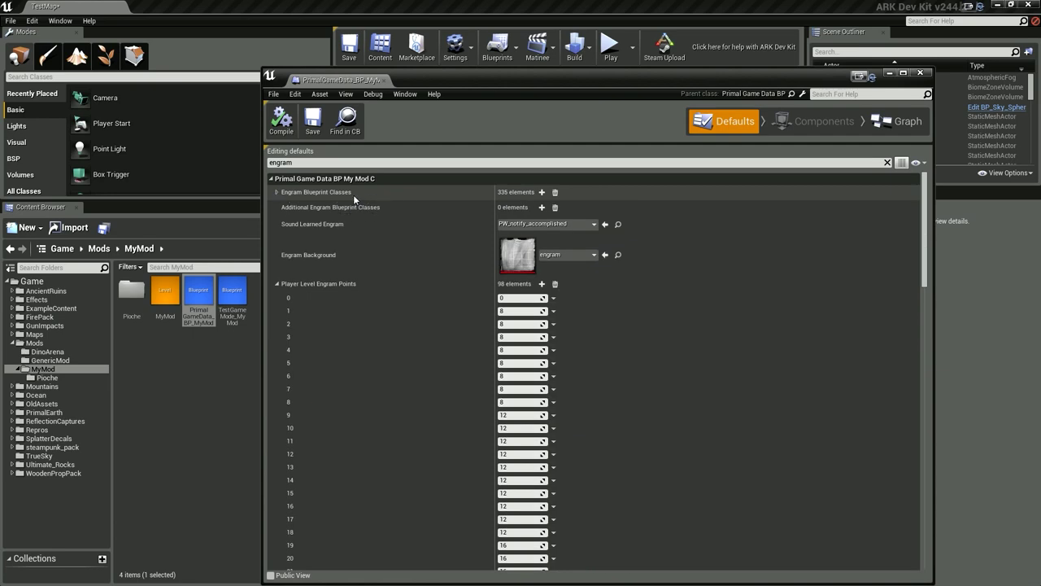
click(276, 192)
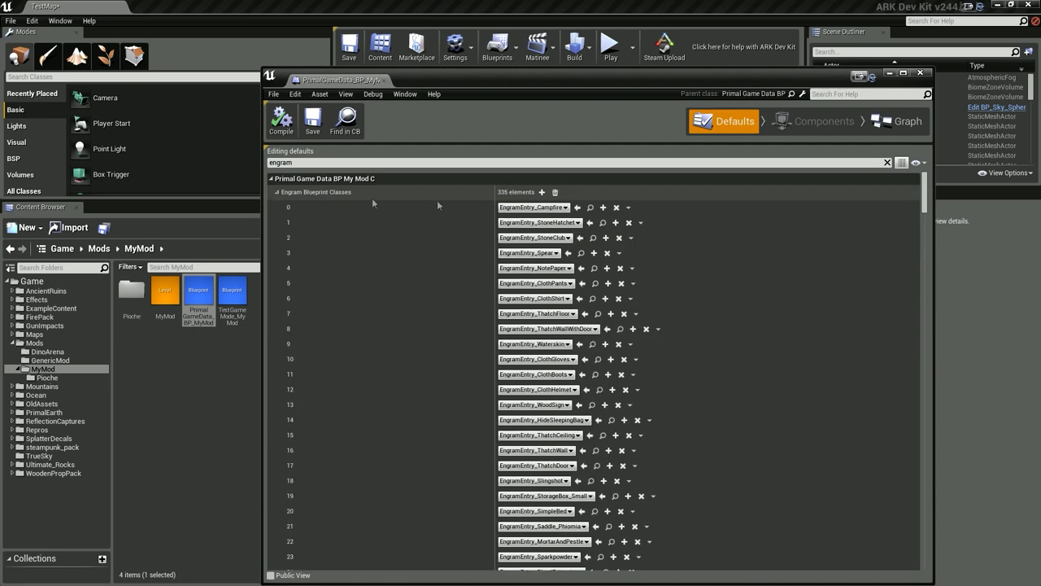
scroll(927, 217, down, 3)
scroll(926, 217, down, 5)
drag(929, 217, 929, 185)
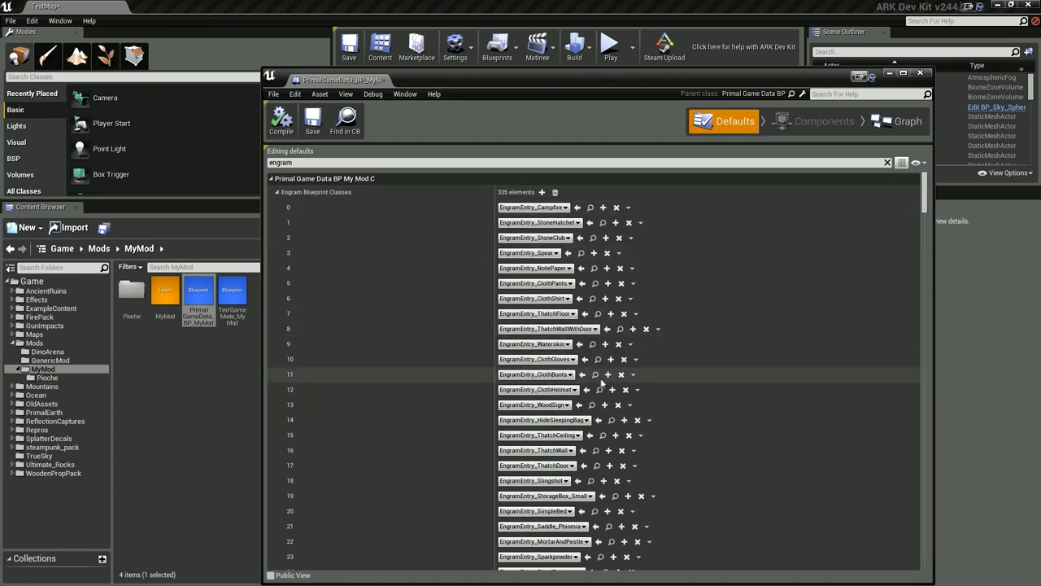
click(277, 192)
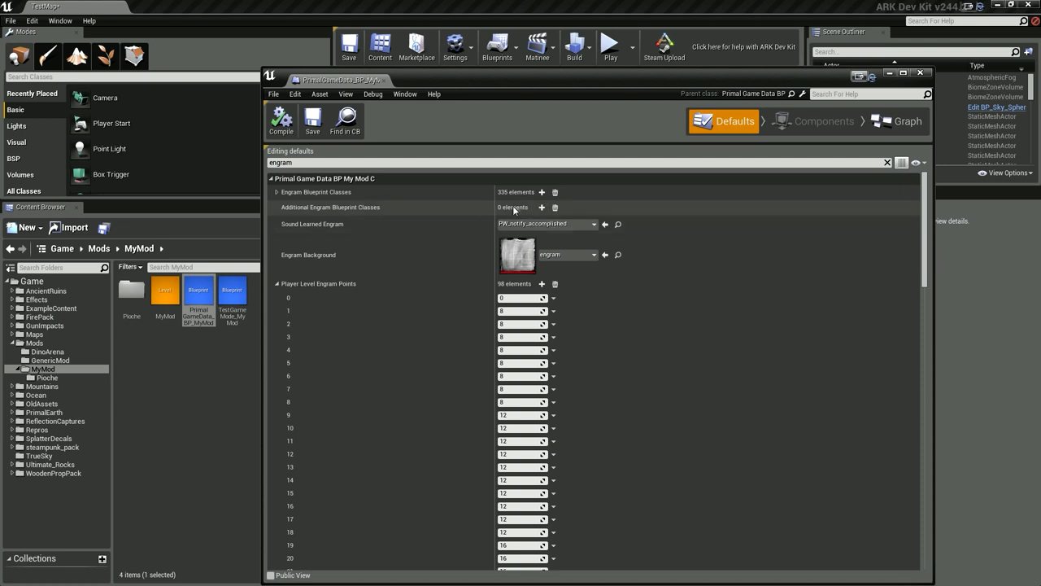
Add EngramEntry_Pioche to Additional Engram Blueprint Classes, compile, and close the editor
click(277, 192)
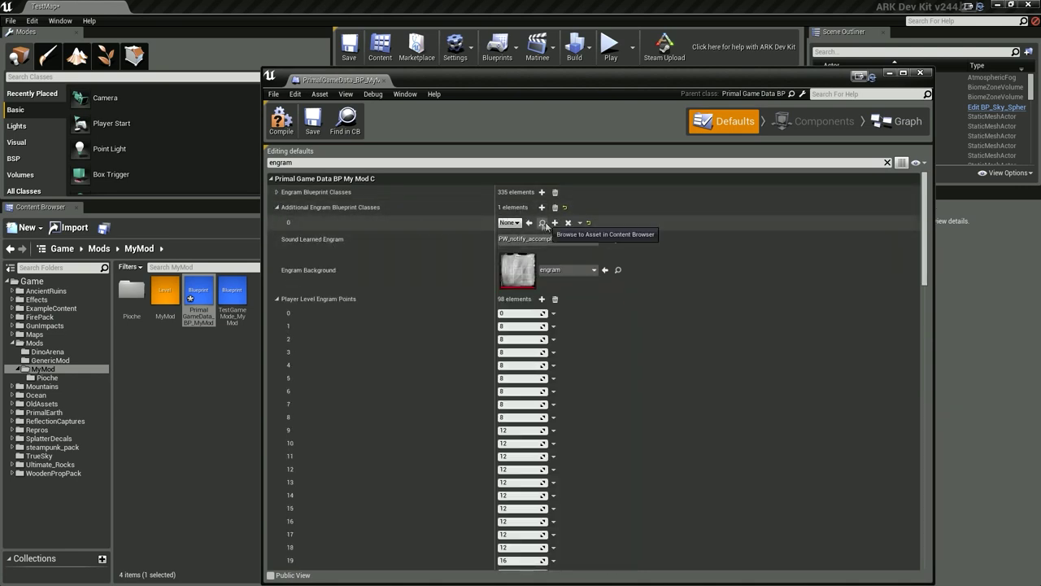
click(130, 293)
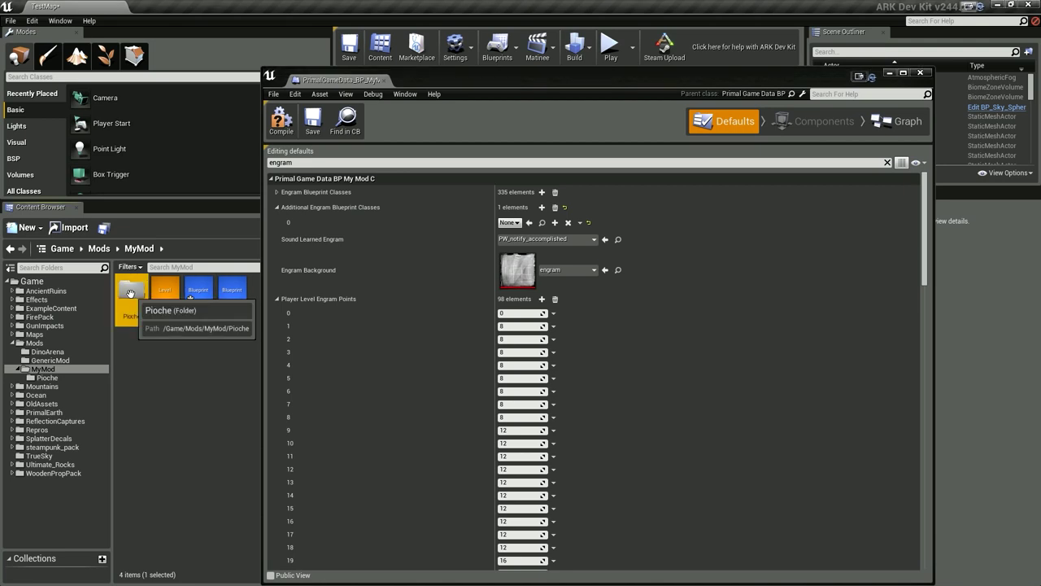
double_click(131, 292)
click(165, 299)
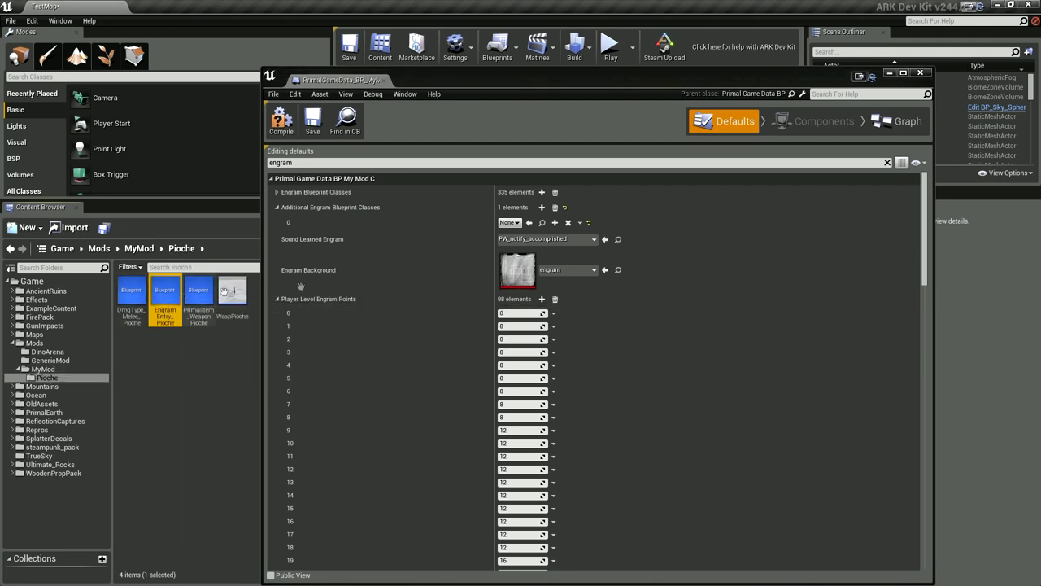
click(528, 223)
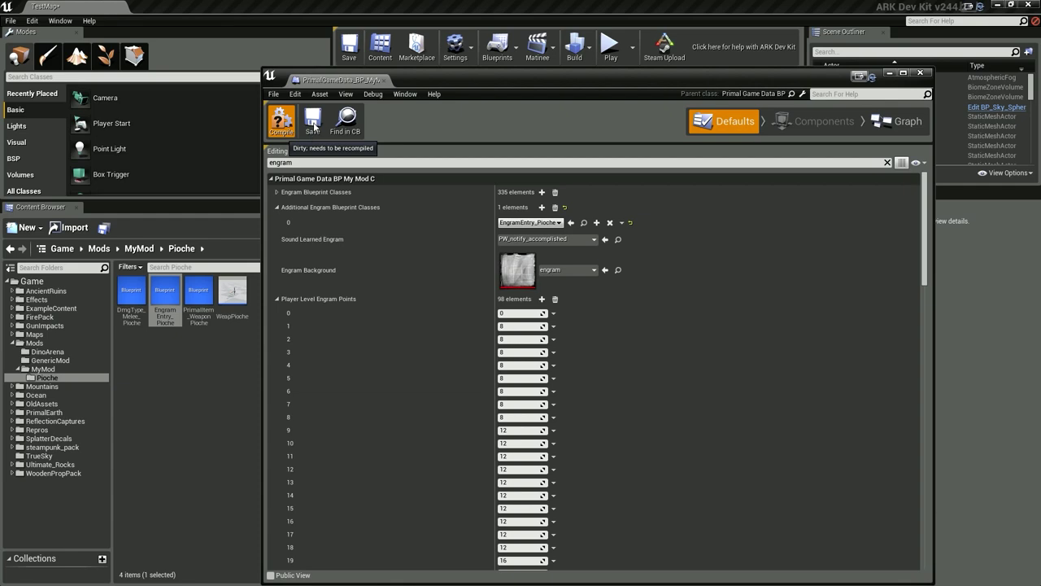
click(314, 123)
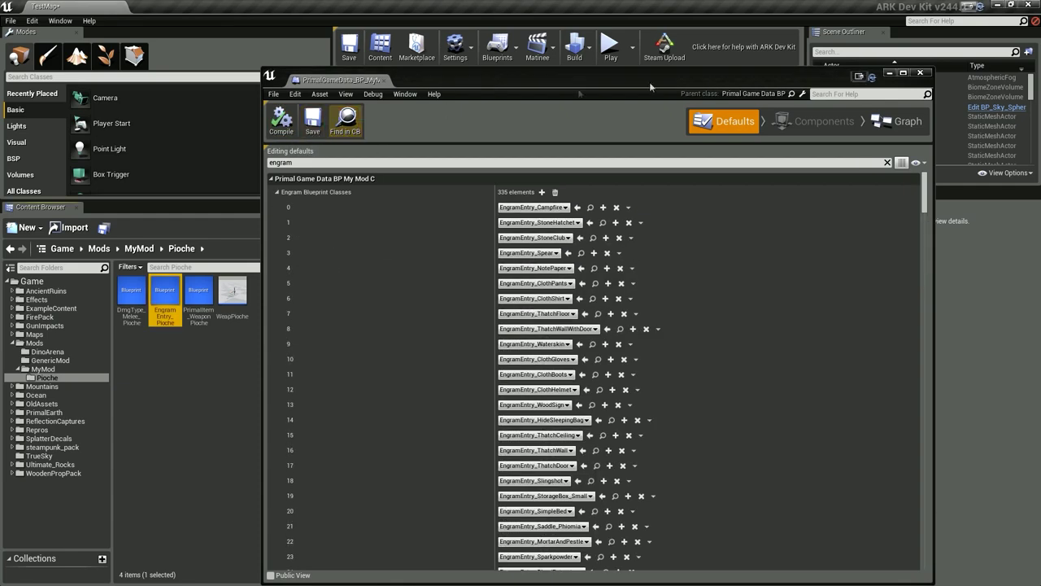
click(920, 73)
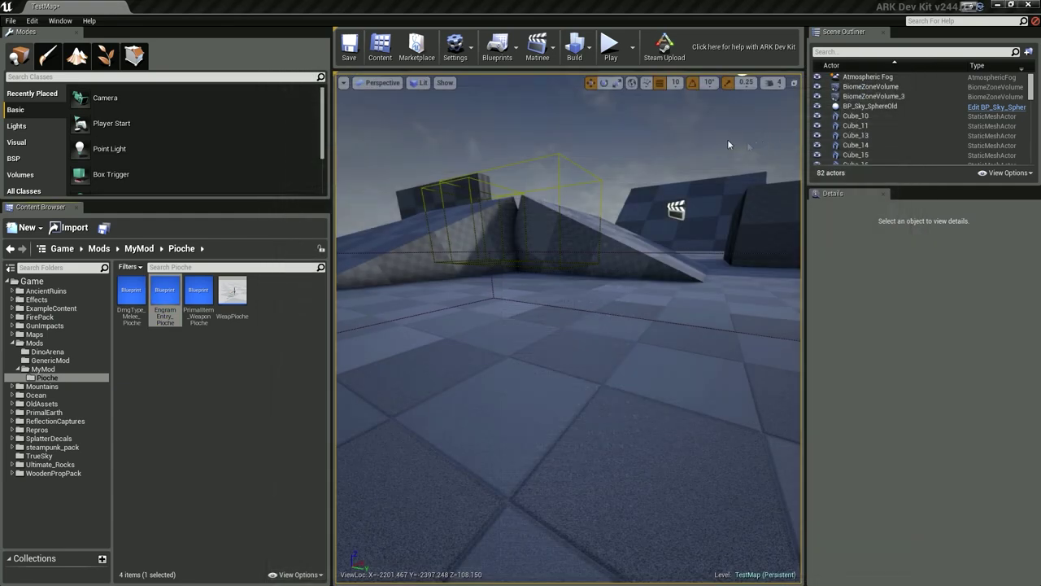
Play TestMap and confirm the Metal Pick engram appears at 0 EP in the engram list
click(610, 49)
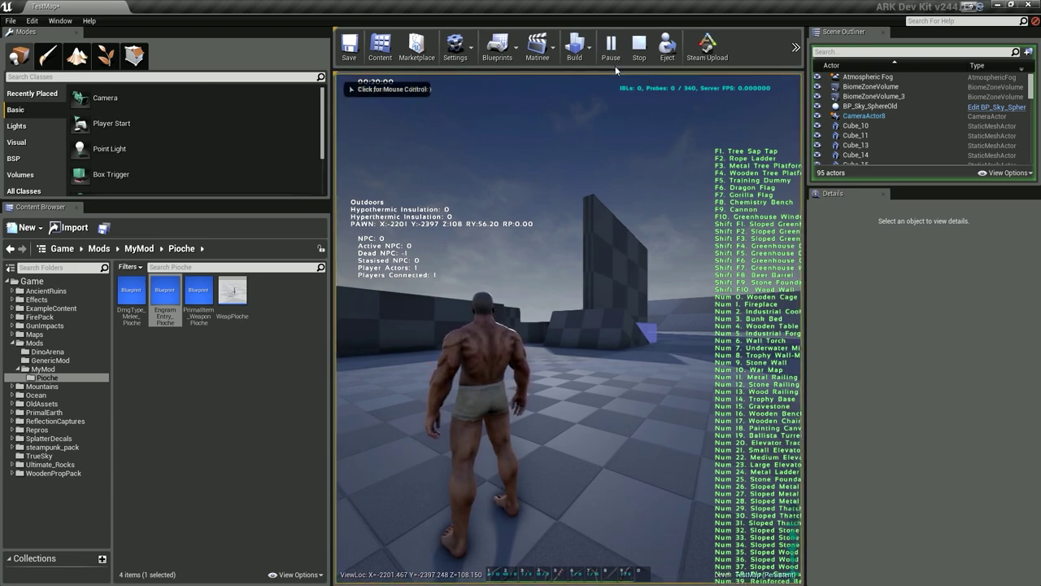
key(i)
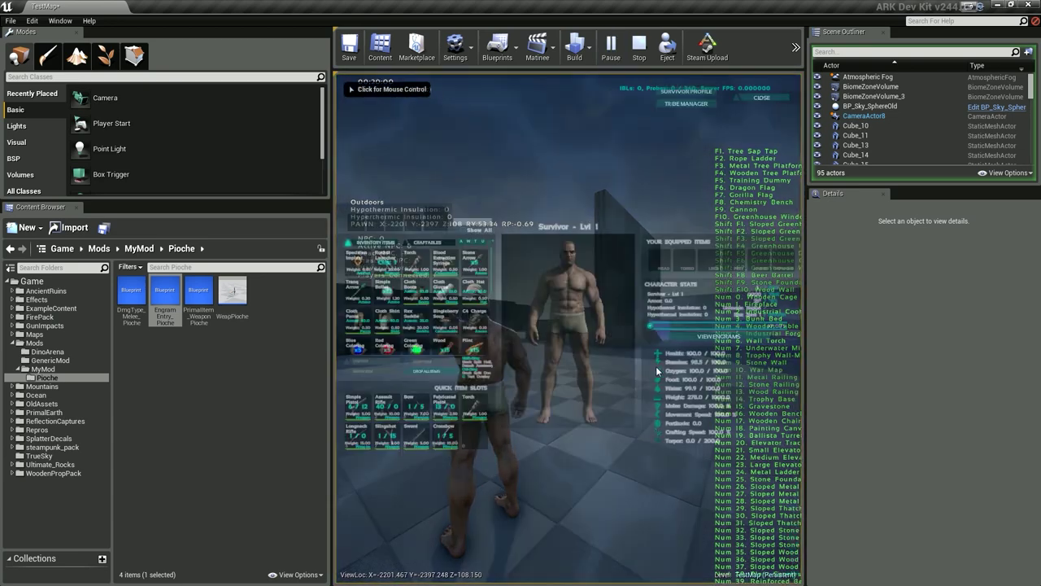
click(688, 334)
drag(766, 303, 760, 446)
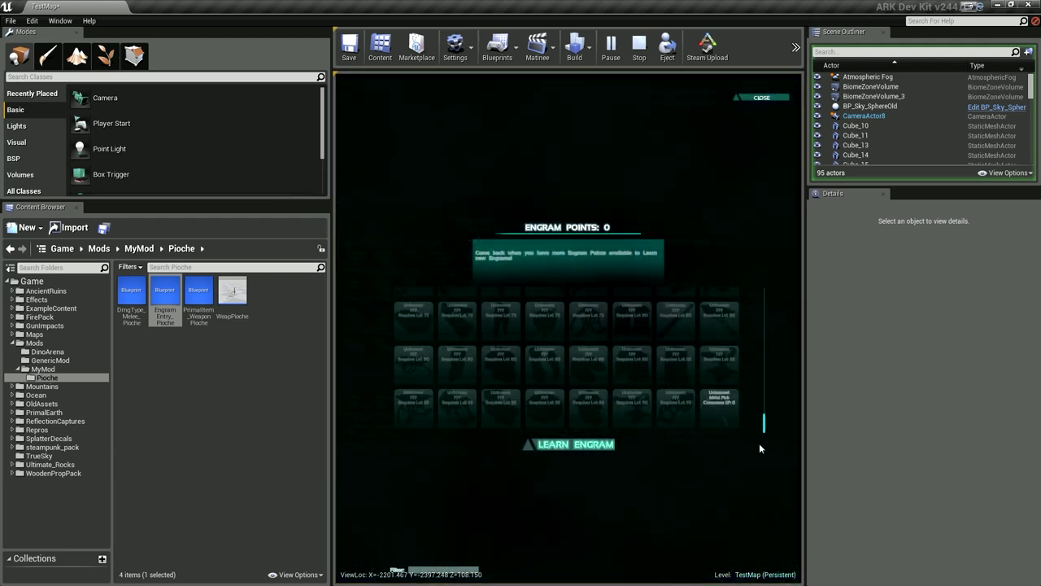
click(724, 415)
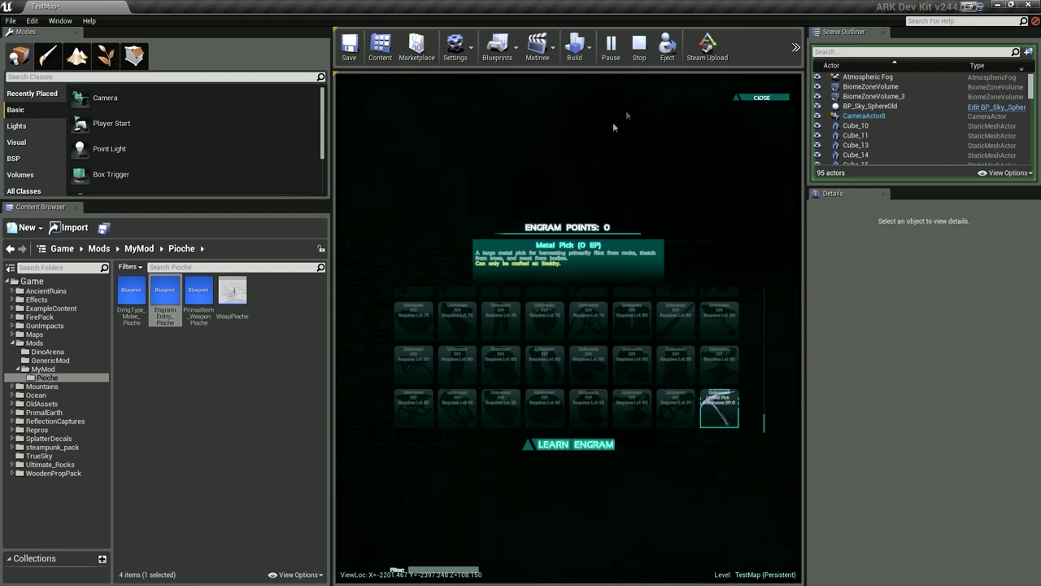
key(i)
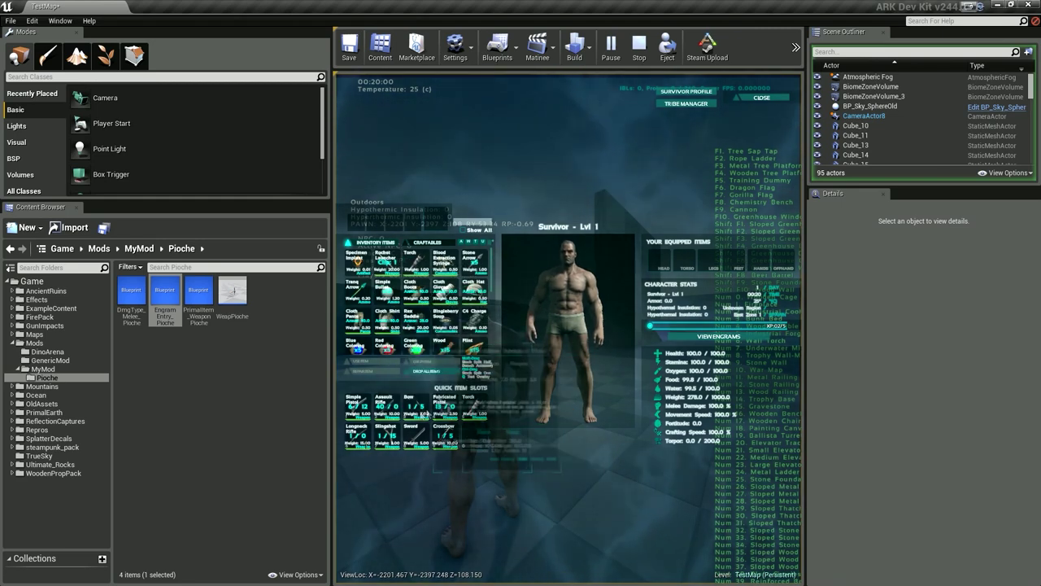
click(271, 353)
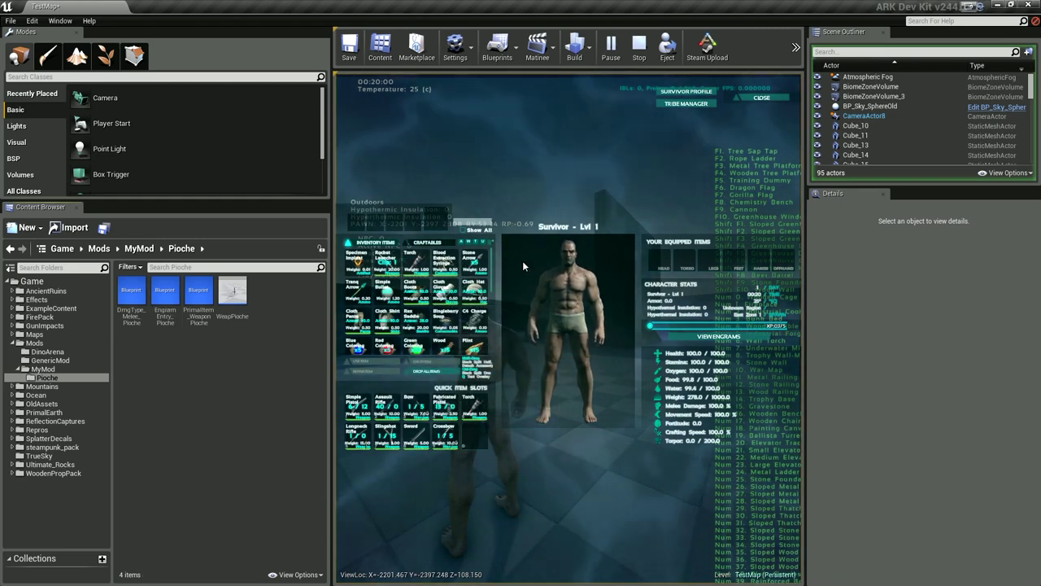
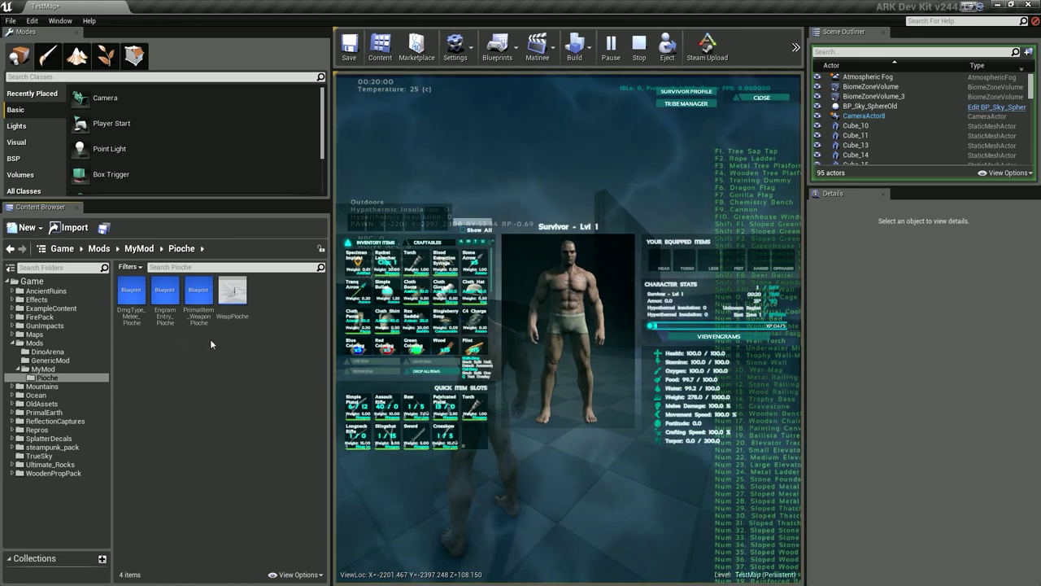
Open the PrimalItem_Weapon_Pioche blueprint and set its display name to Pioche de l'Admin
click(212, 297)
double_click(212, 296)
scroll(684, 382, down, 5)
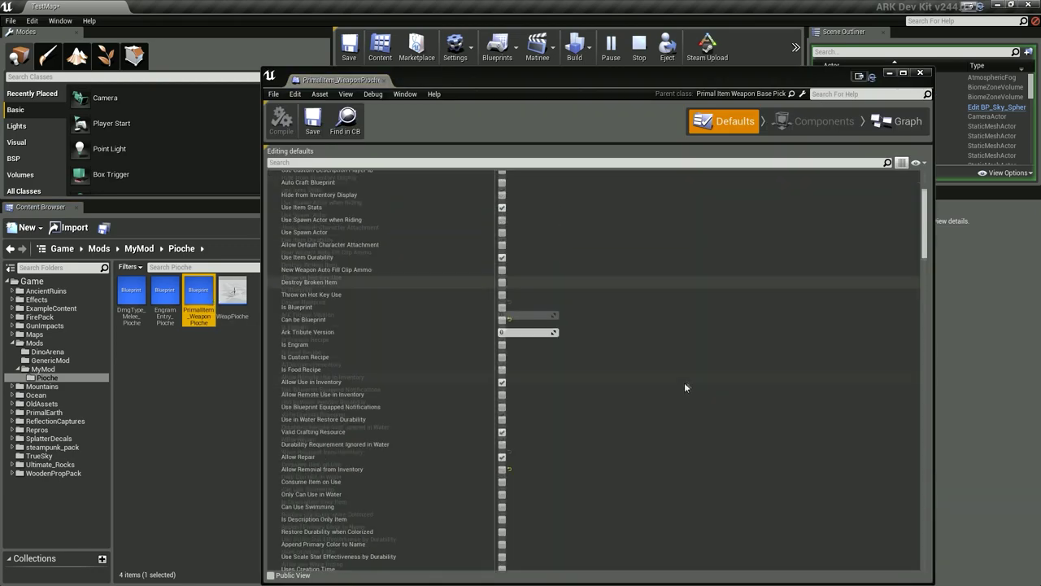
drag(921, 279, 909, 400)
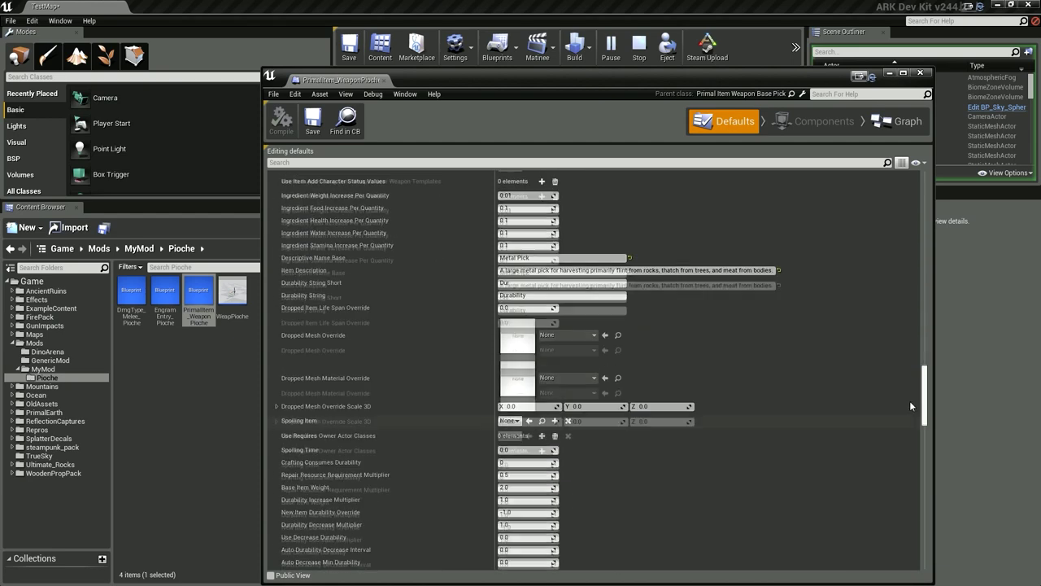
click(541, 273)
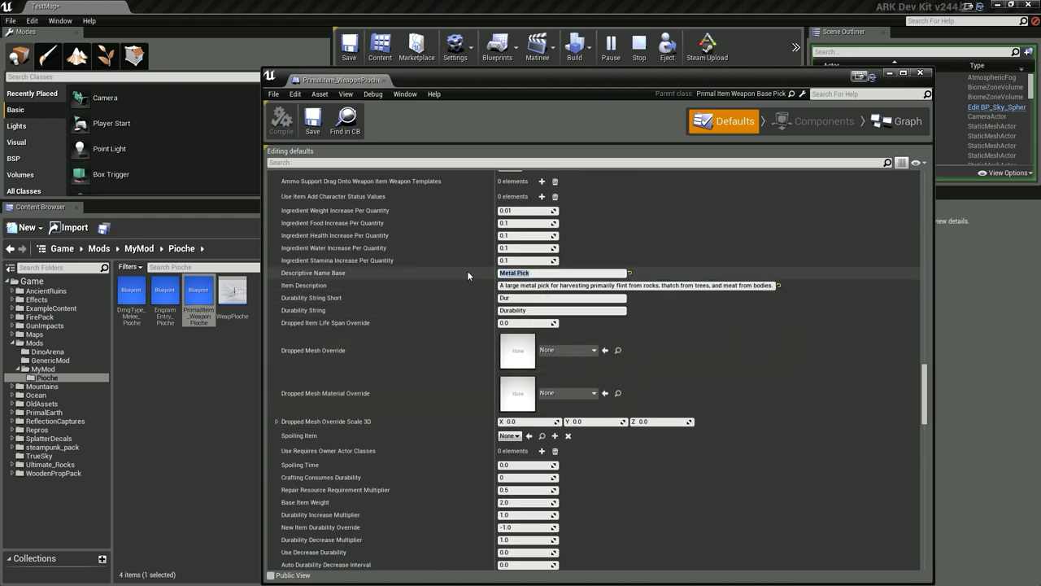
text(Pioche de l'Admin)
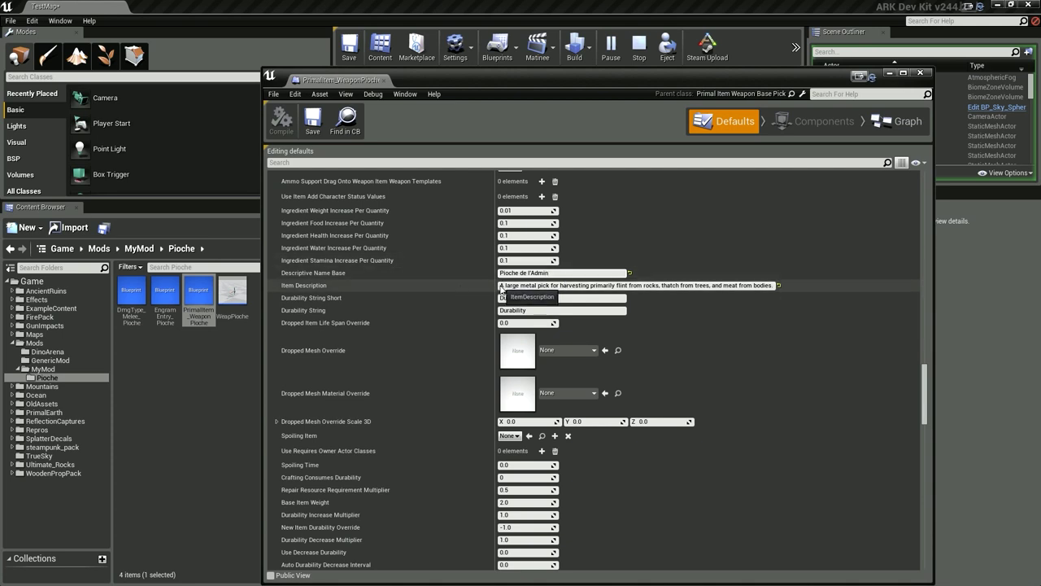
Replace the old item description with a new French description praising the pickaxe
drag(499, 285, 776, 291)
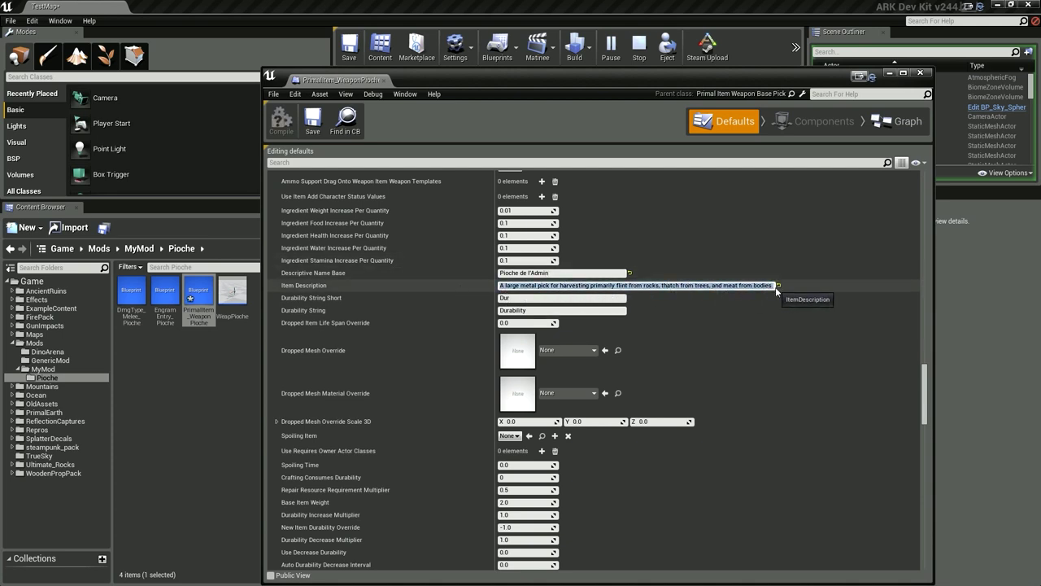
key(BackSpace)
text(Une pioche trop bien de Fuzz)
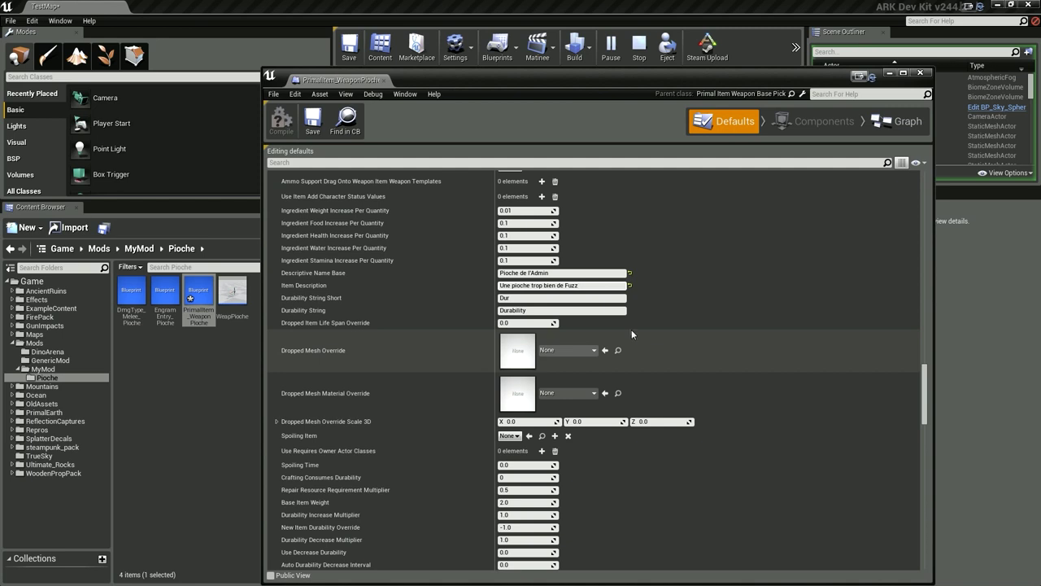
click(628, 285)
text(.)
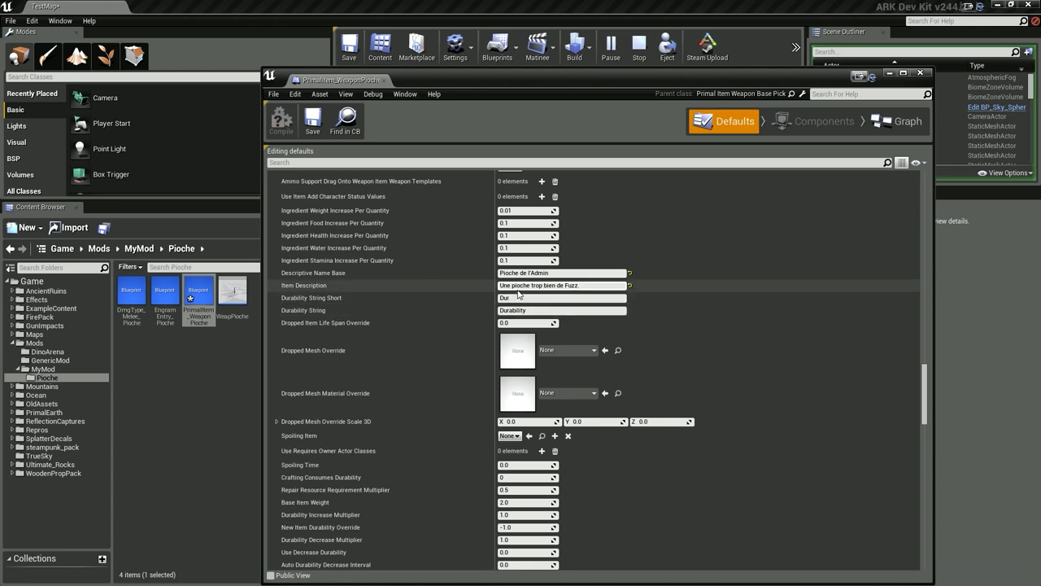
scroll(578, 369, down, 3)
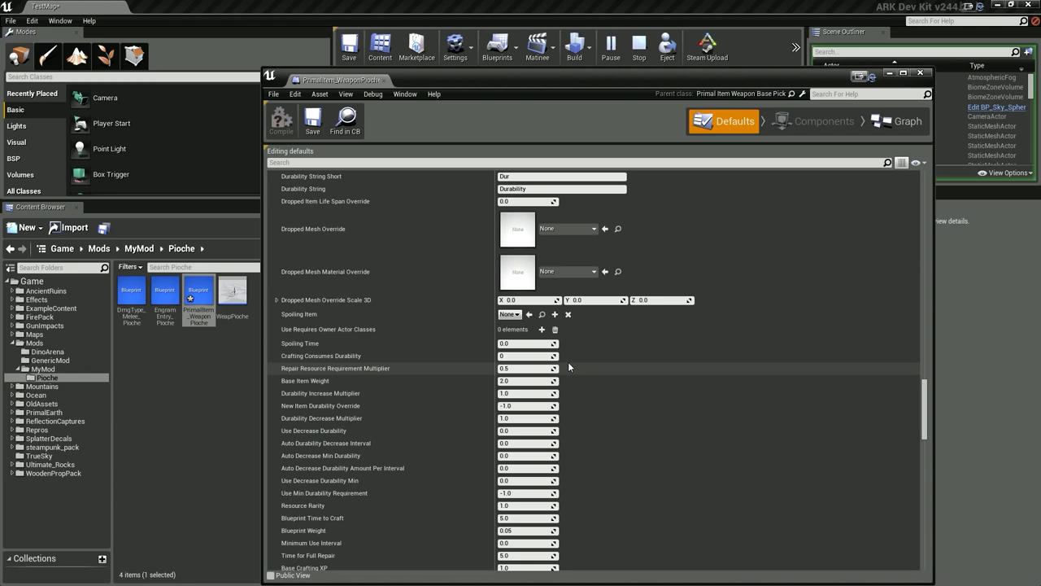
scroll(583, 365, down, 6)
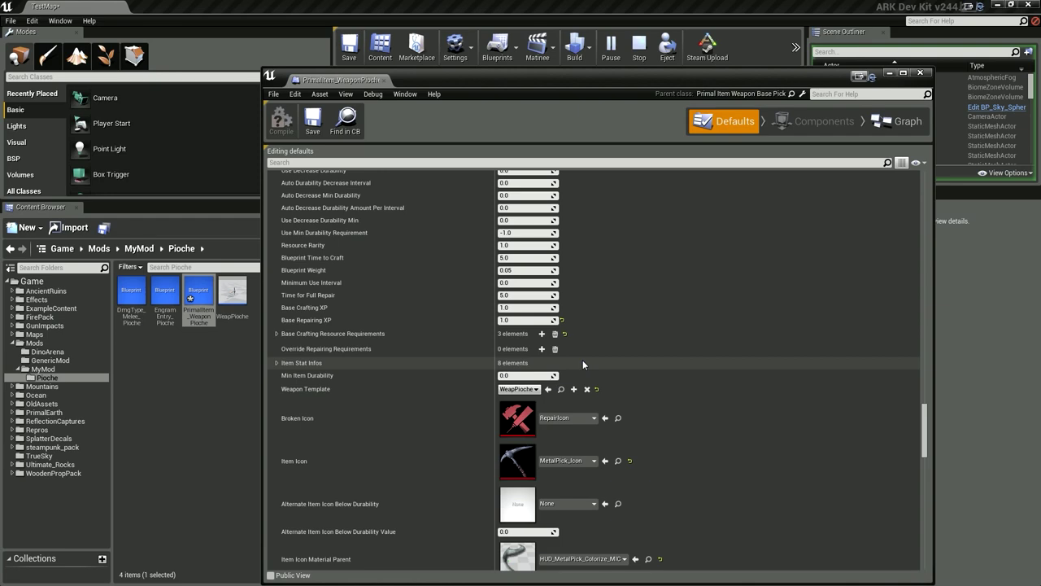
scroll(582, 364, down, 4)
scroll(582, 364, down, 2)
scroll(582, 364, up, 4)
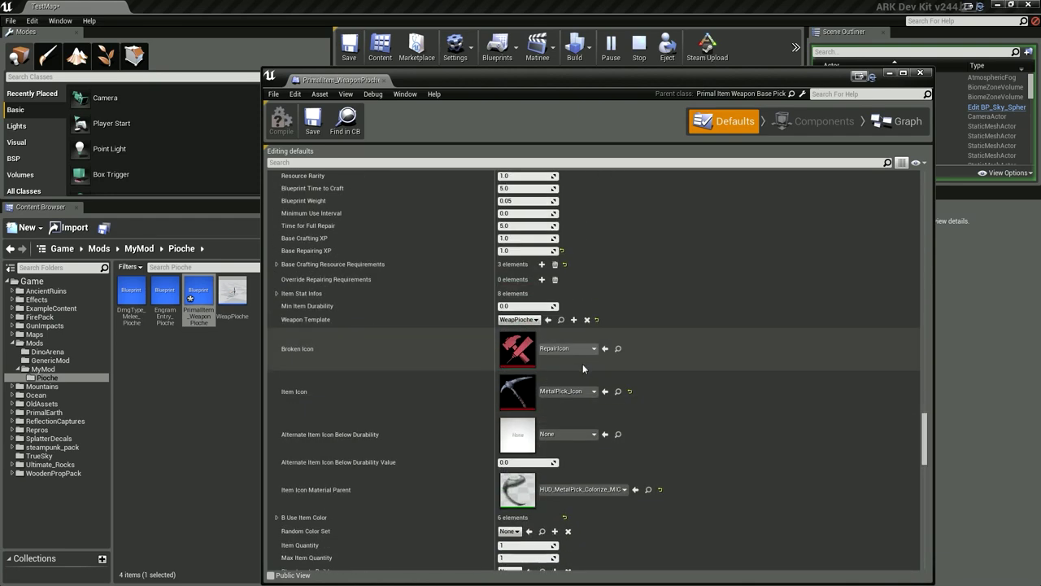
scroll(583, 364, up, 4)
click(362, 162)
text(prere)
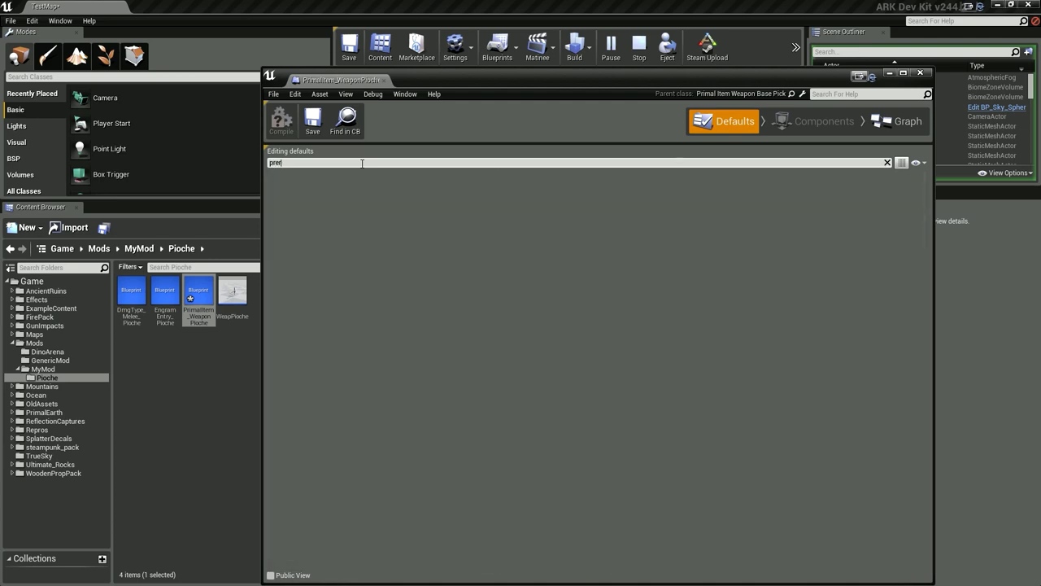
key(BackSpace)
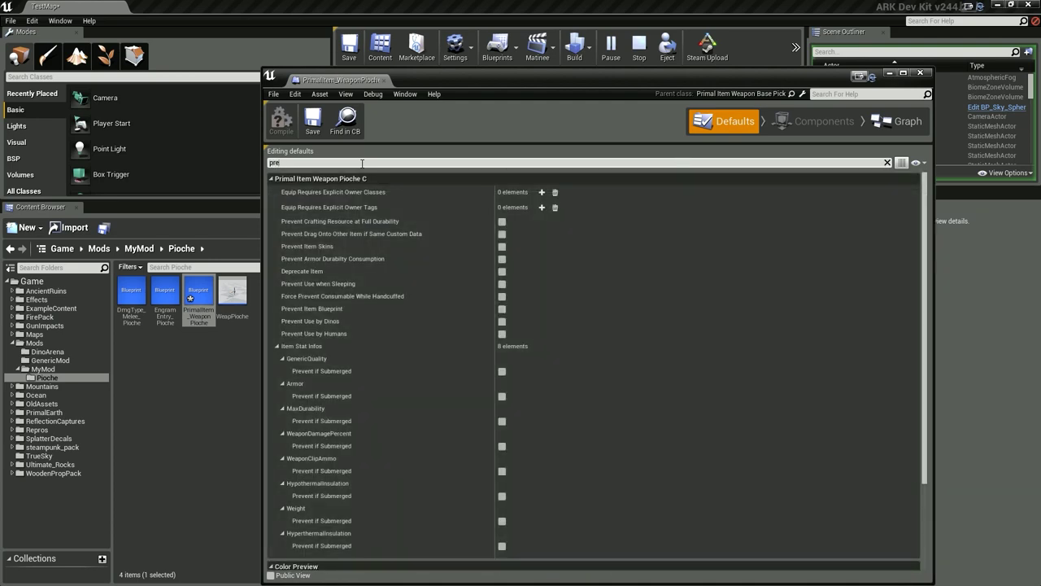
key(BackSpace)
text(e)
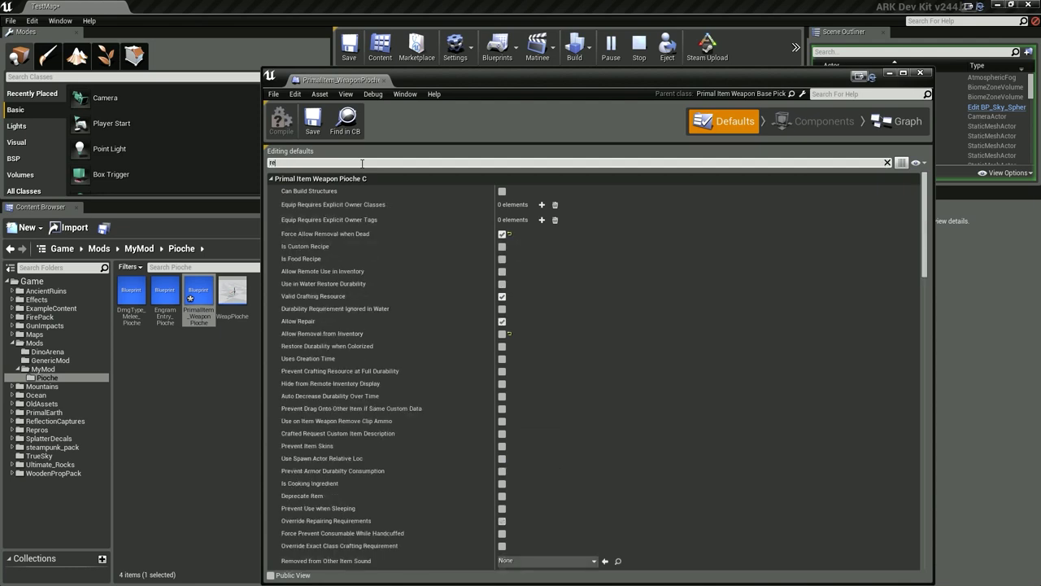
key(BackSpace)
key(BackSpace)
text(re)
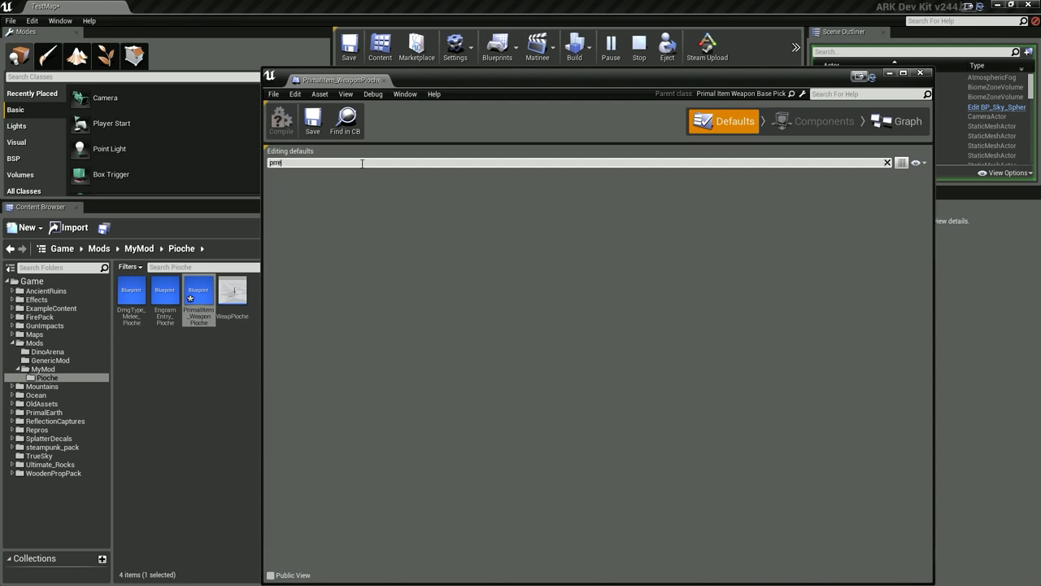
key(BackSpace)
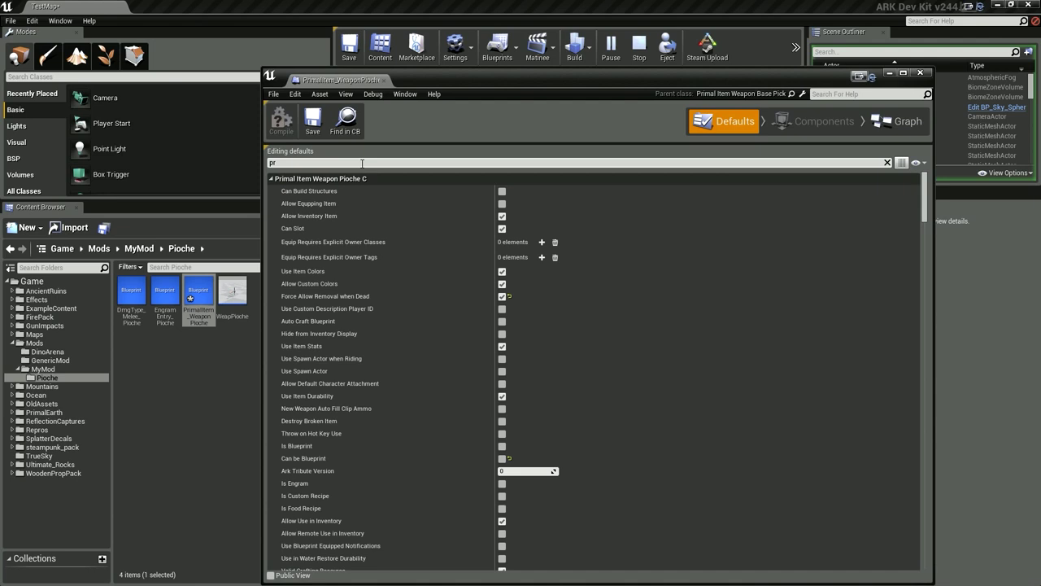
text(erequi)
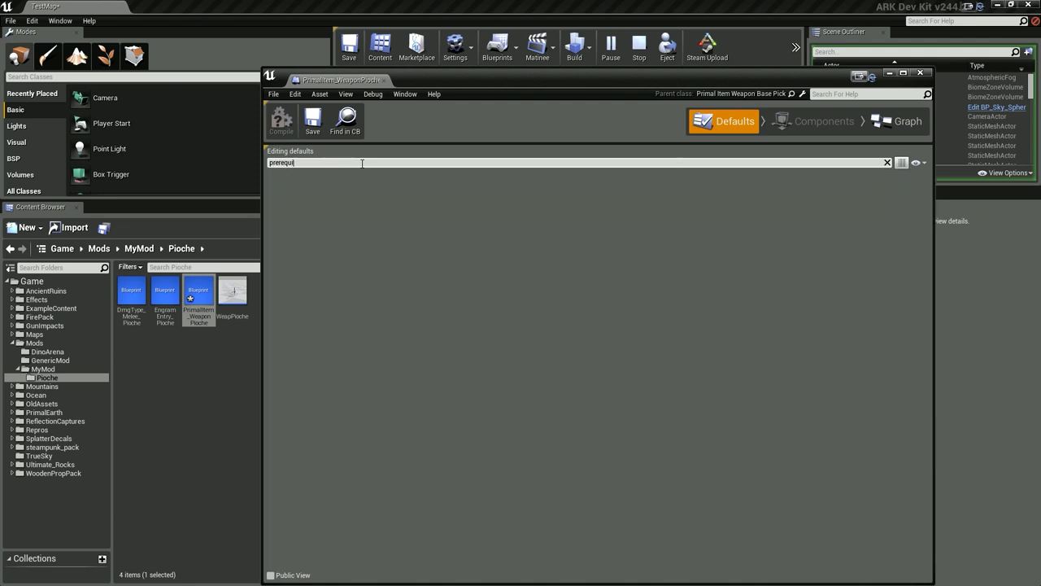
key(ctrl+a)
key(BackSpace)
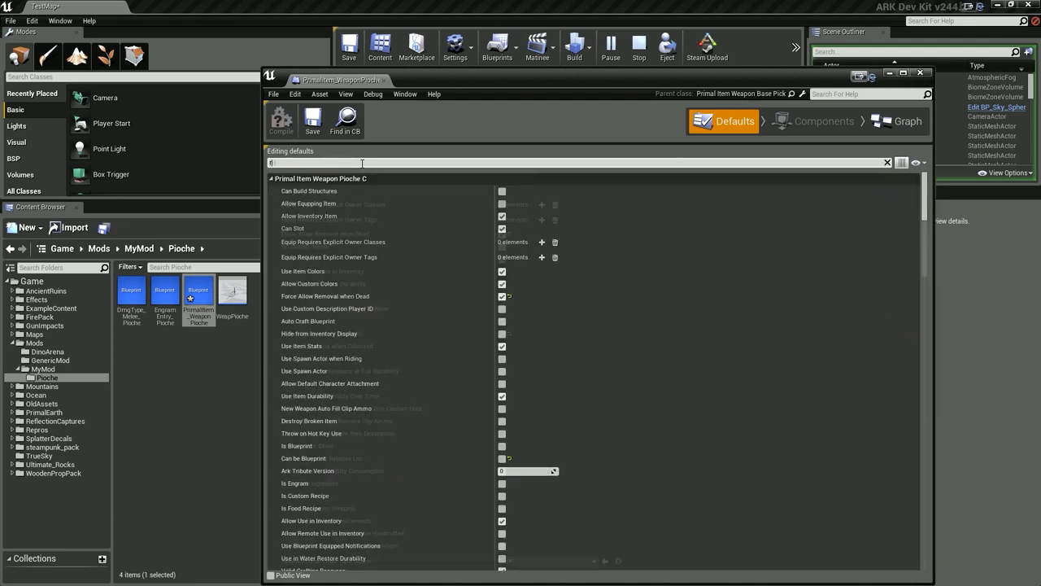
text(requi)
text(res)
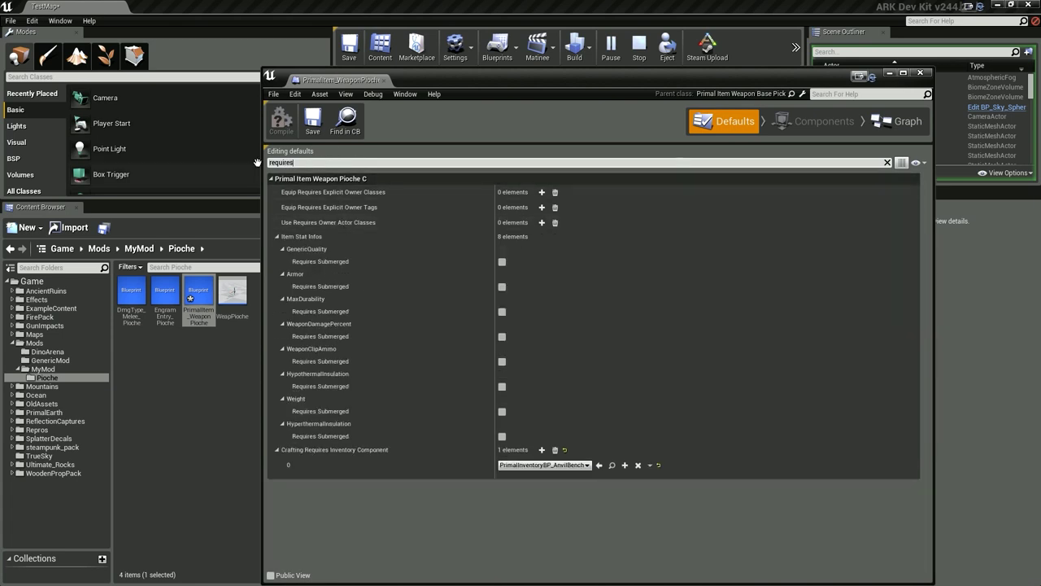
text(en)
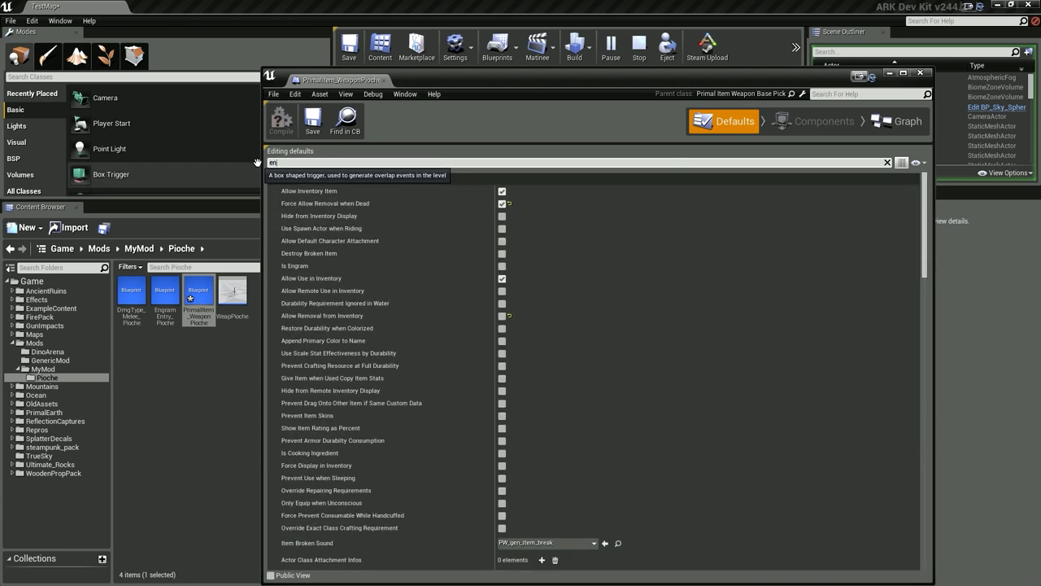
text(gra)
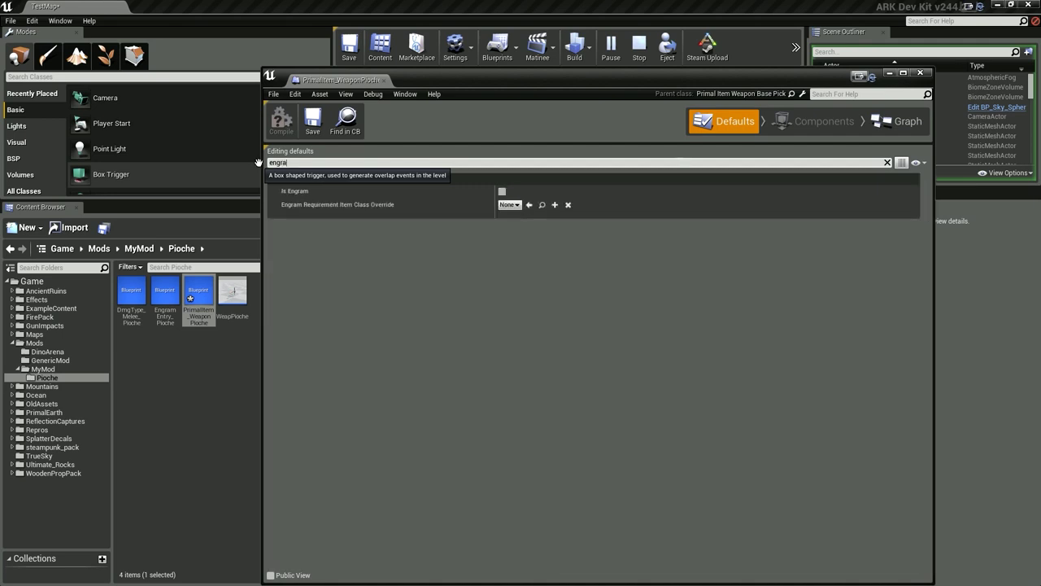
key(BackSpace)
key(BackSpace)
key(BackSpace)
key(BackSpace)
key(BackSpace)
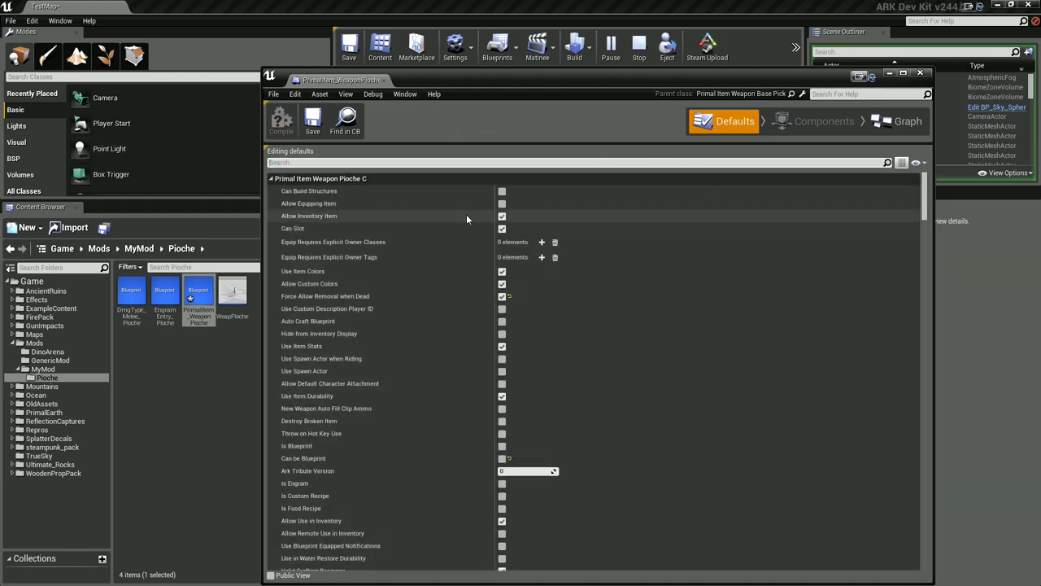
scroll(469, 215, down, 5)
scroll(471, 215, down, 5)
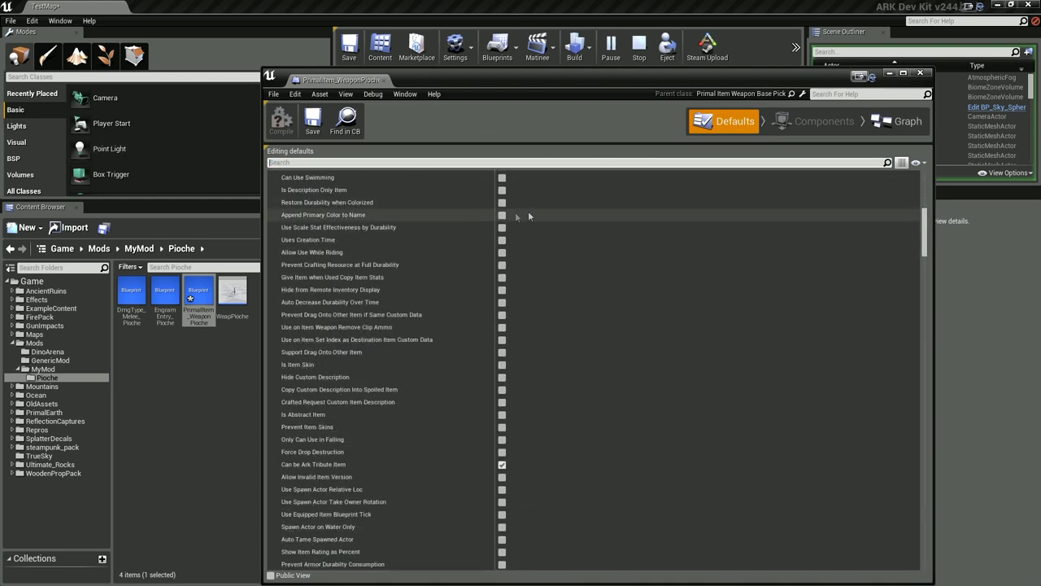
click(308, 124)
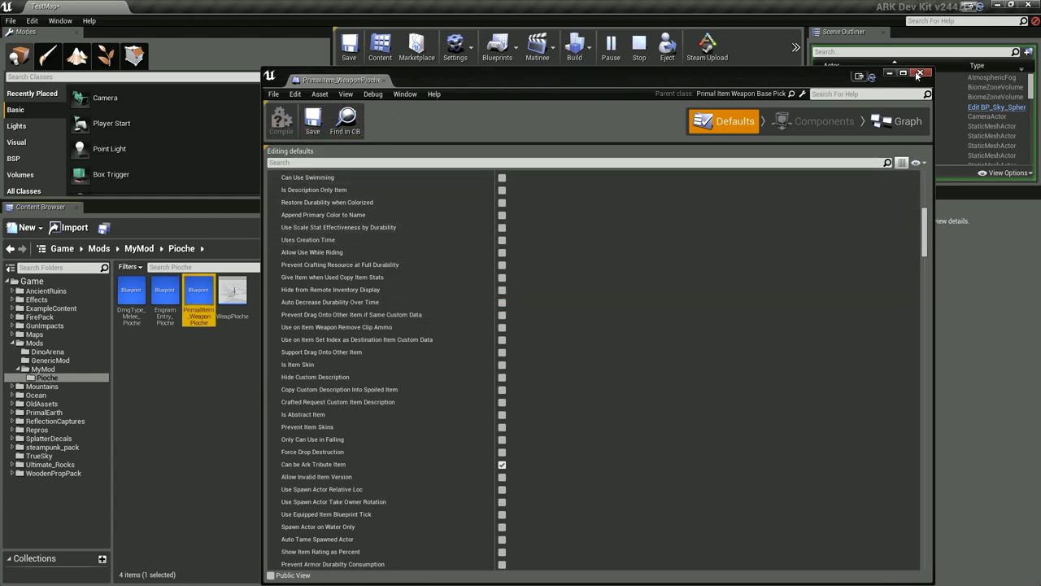
Restart the test play session in the level and take control of the character
click(888, 74)
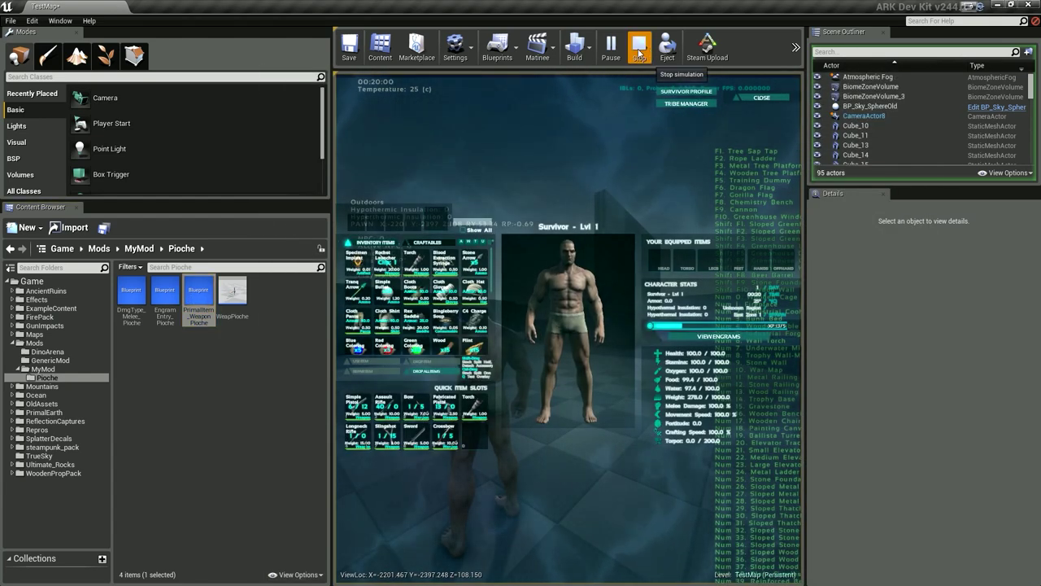
click(648, 52)
click(610, 49)
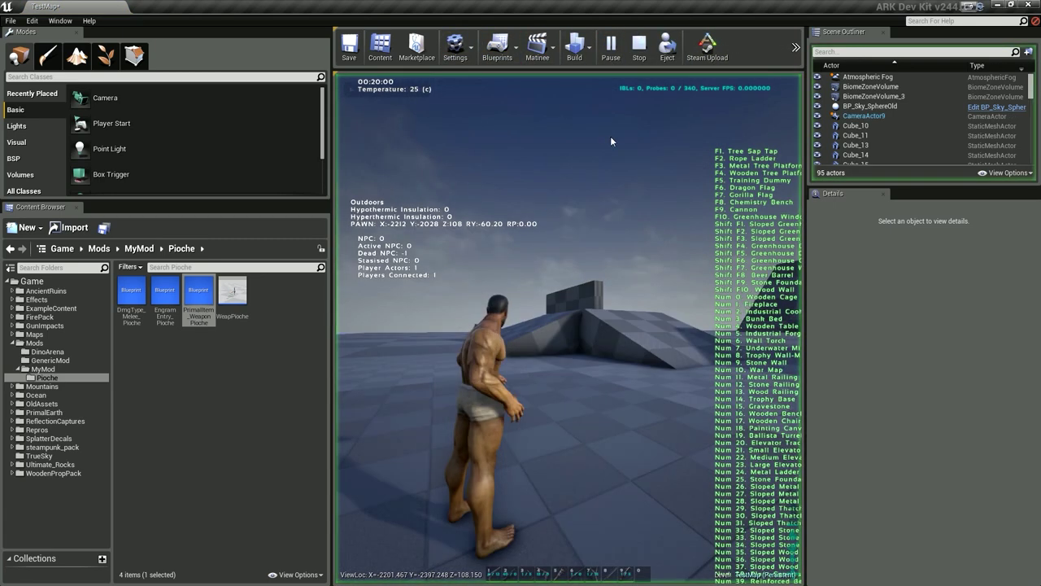
click(609, 134)
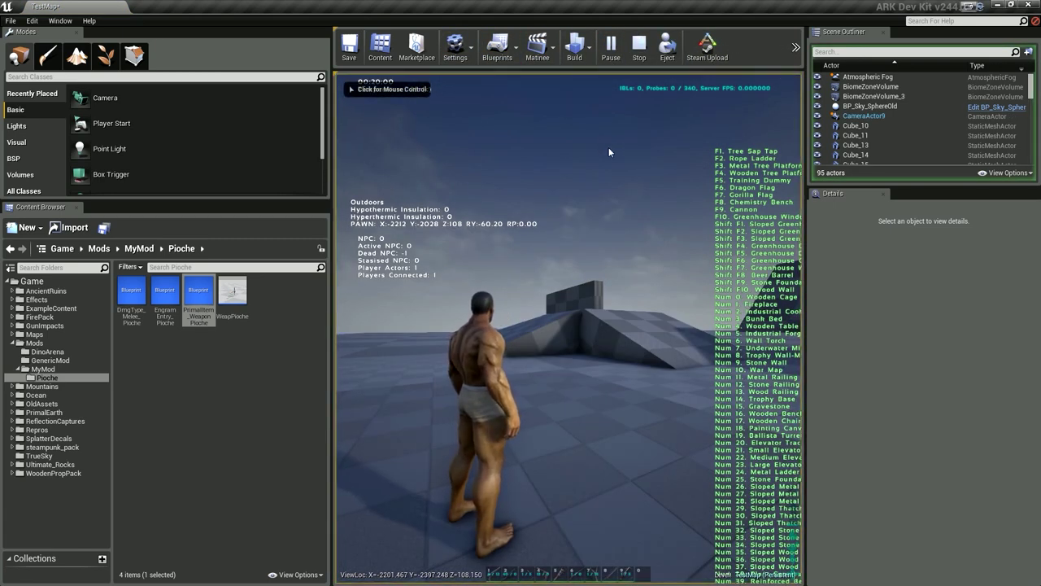
click(567, 327)
Inspect the Pioche de l'Admin engram in the inventory, then deselect the weapon asset
key(i)
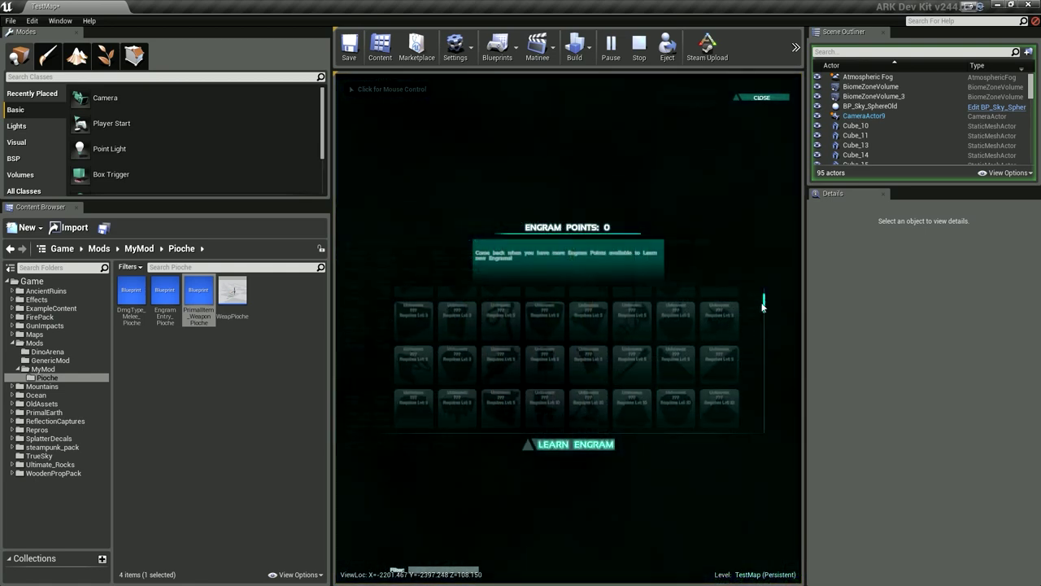
scroll(732, 358, down, 10)
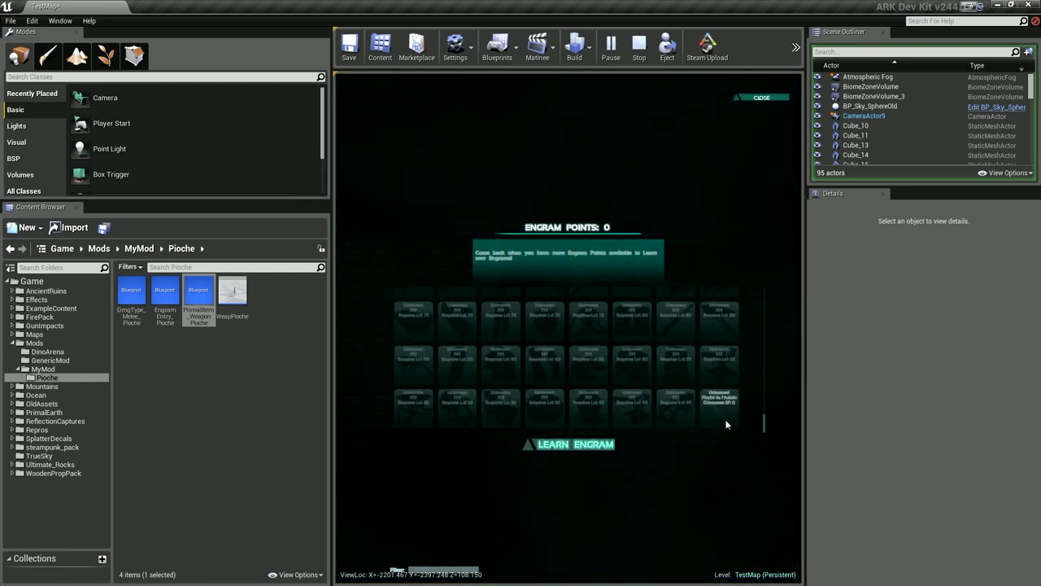
click(720, 416)
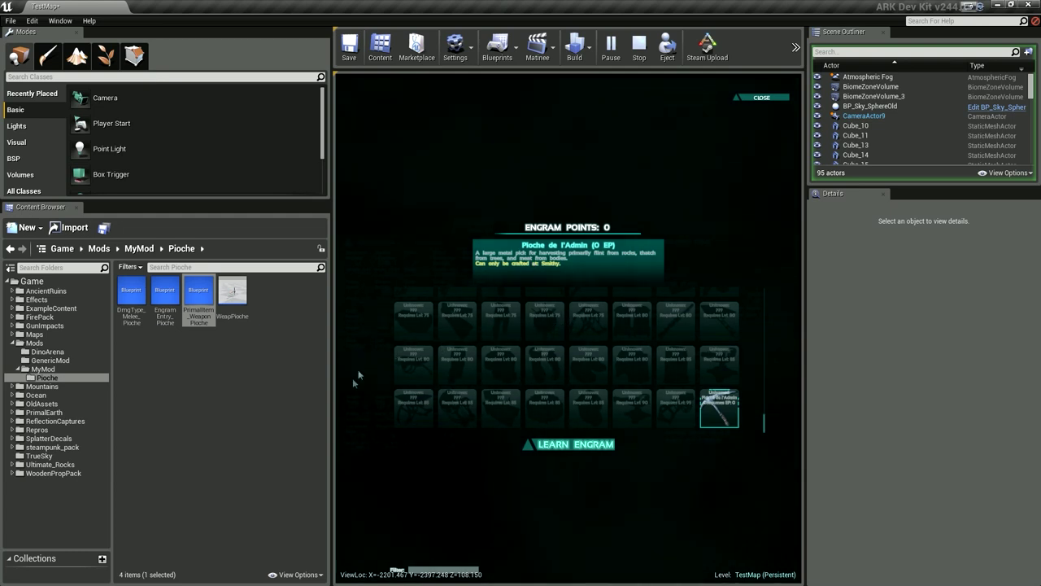
click(258, 351)
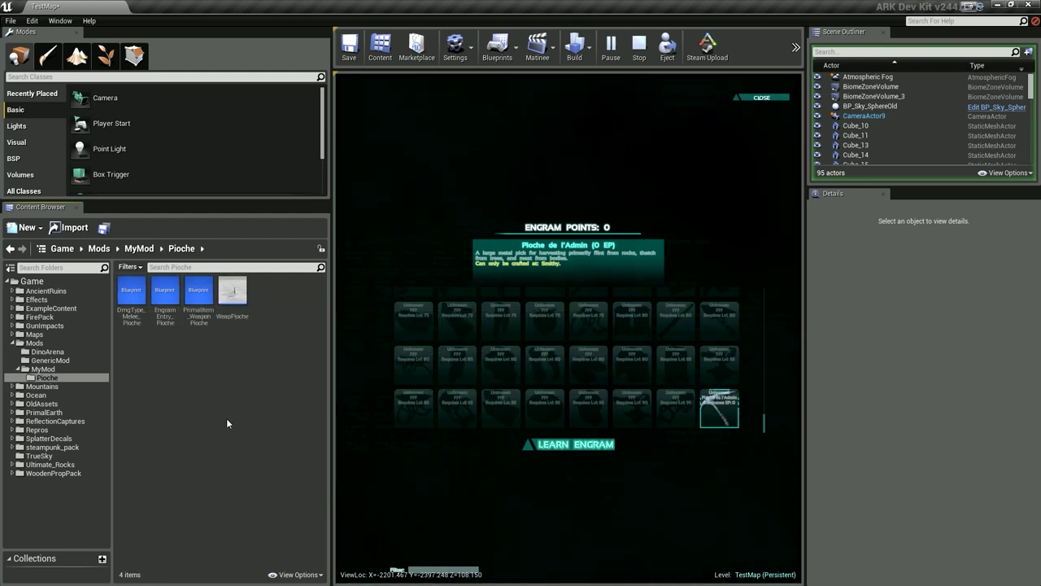
Stop the test session and open the pickaxe weapon blueprint's defaults to the item description
double_click(199, 301)
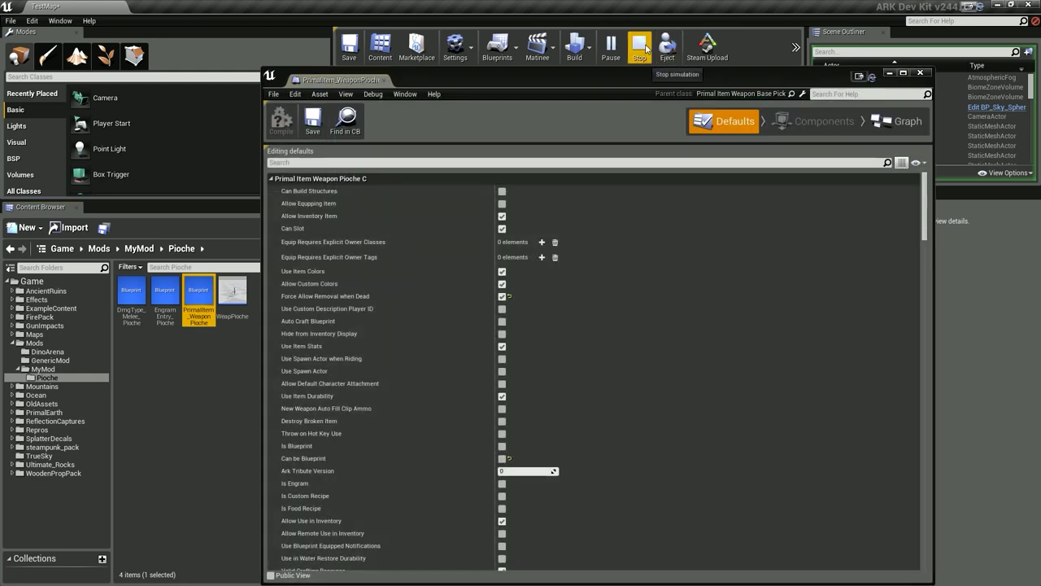
click(647, 50)
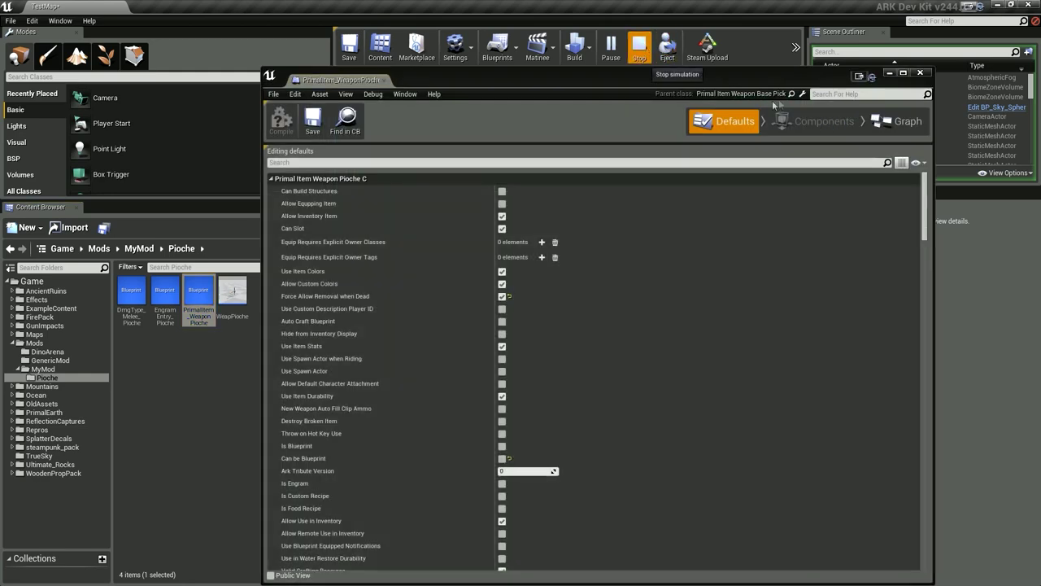
scroll(721, 396, down, 5)
scroll(720, 390, down, 5)
scroll(711, 394, down, 3)
scroll(696, 395, down, 3)
scroll(685, 396, down, 3)
scroll(690, 394, down, 3)
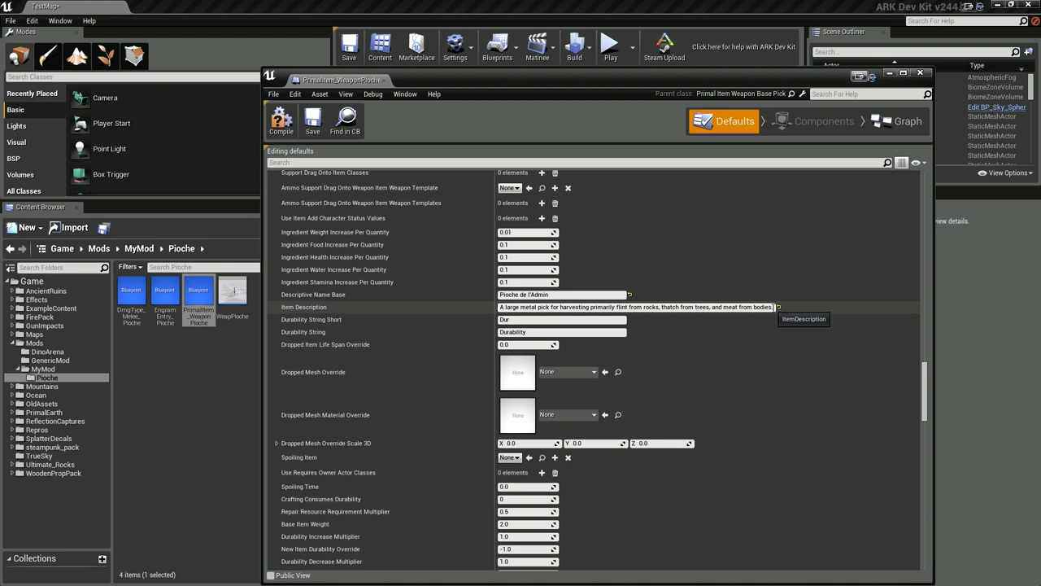
Change the item description to 'Pioche de Fuzz.', compile, and close the blueprint editor
drag(774, 308, 479, 313)
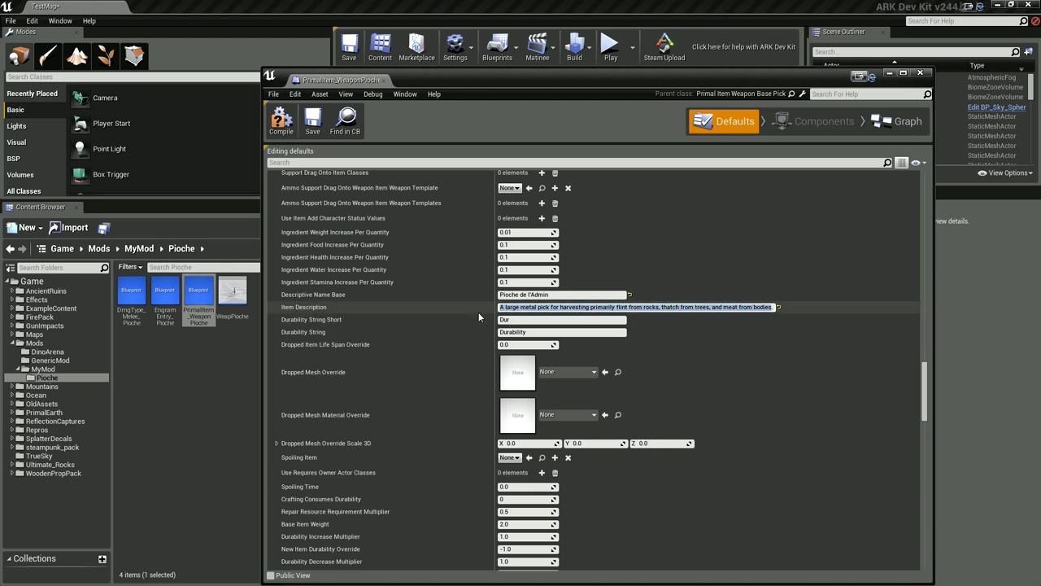
text(Pioche de F)
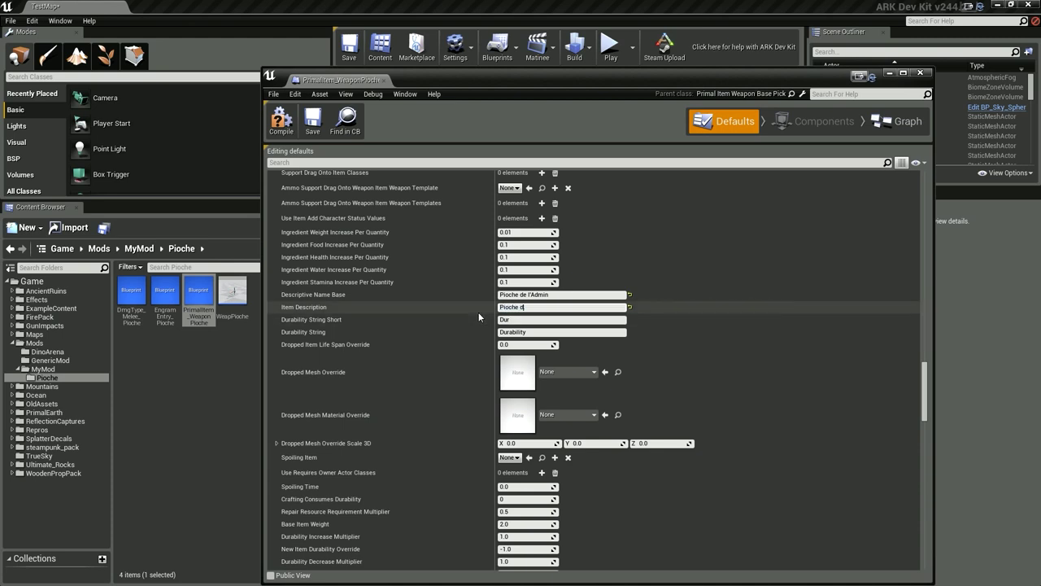
text(uzz)
text(.)
key(Return)
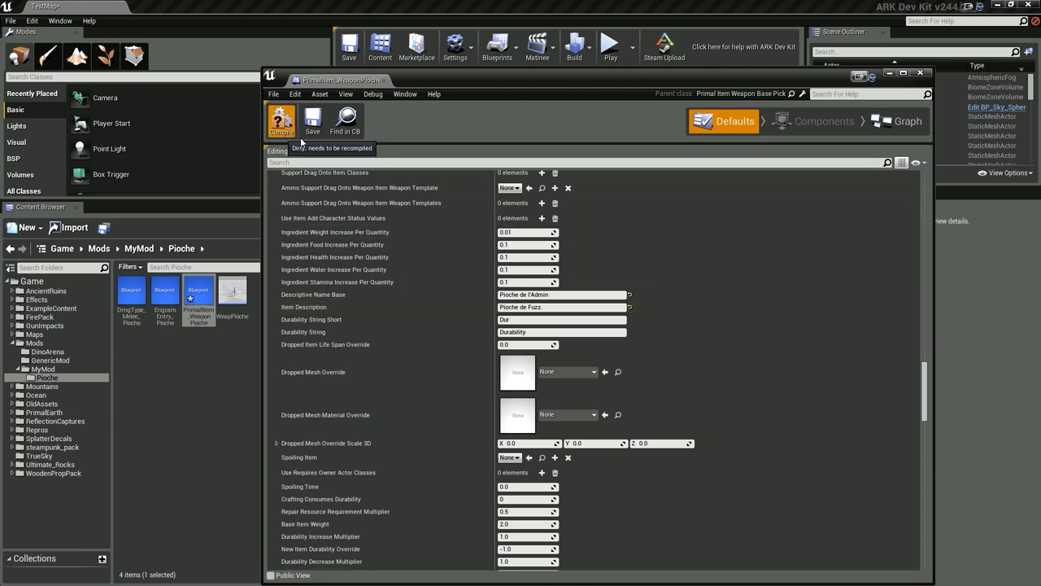
click(284, 122)
click(920, 72)
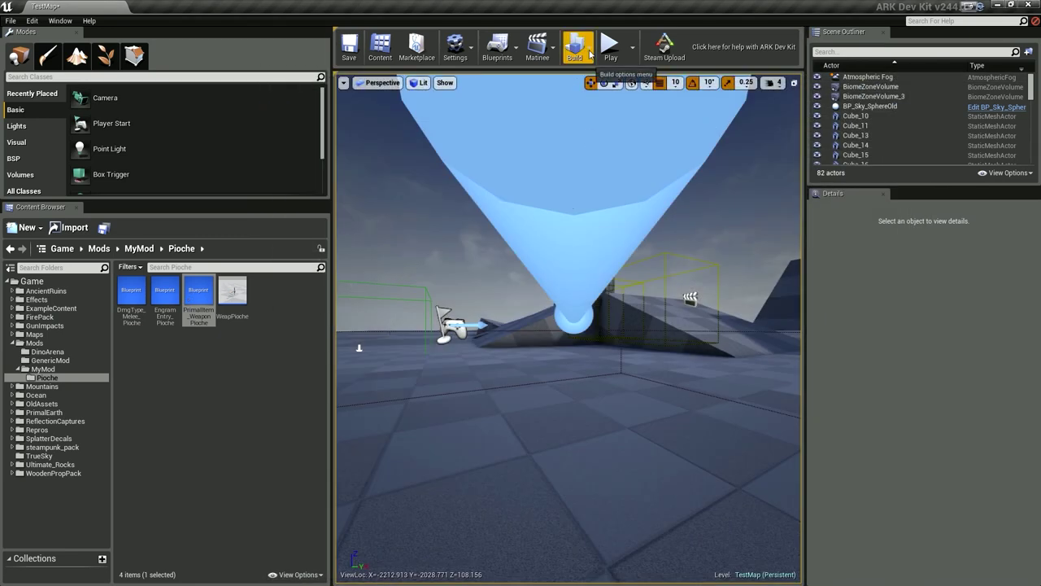
Play the level, learn the Pioche de l'Admin engram showing 'Pioche de Fuzz.', then stop
click(611, 47)
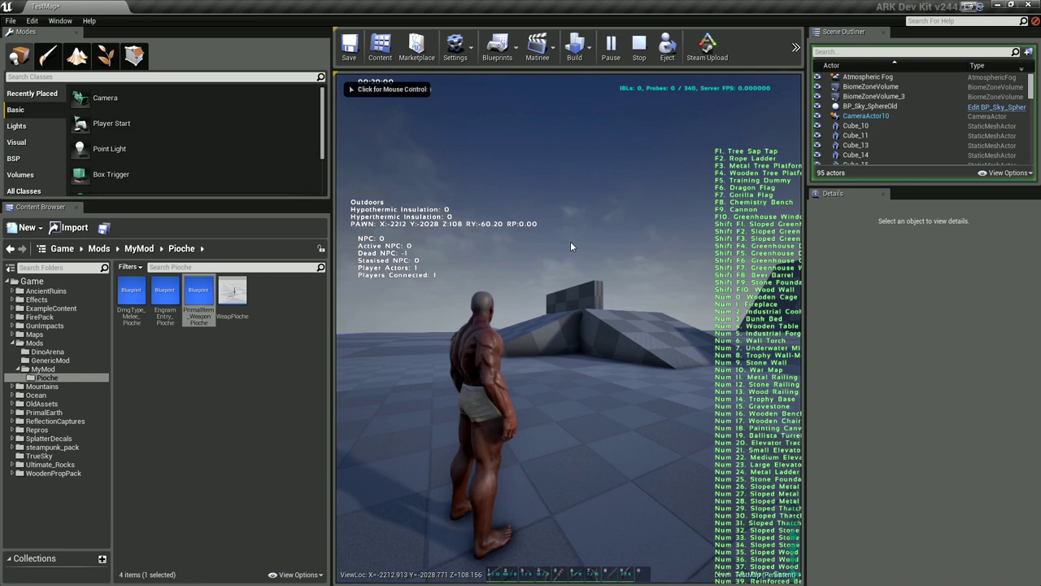
key(i)
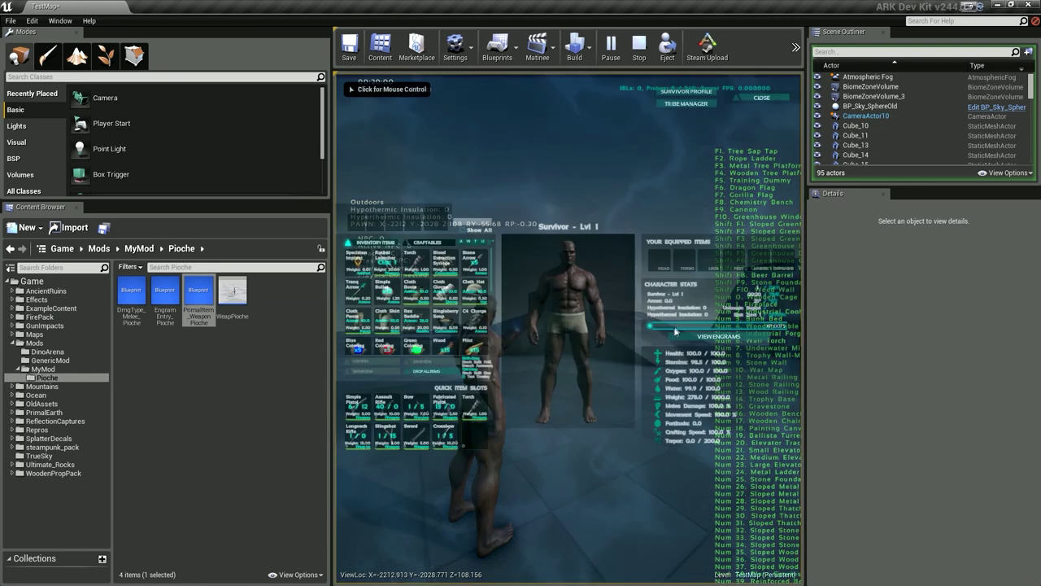
click(682, 336)
scroll(740, 369, down, 10)
click(724, 417)
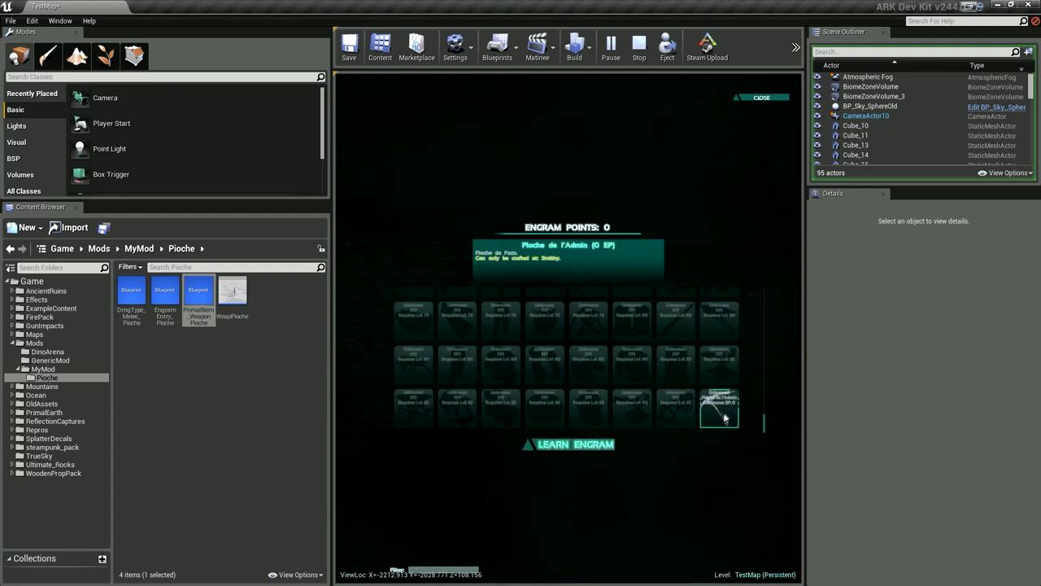
double_click(724, 418)
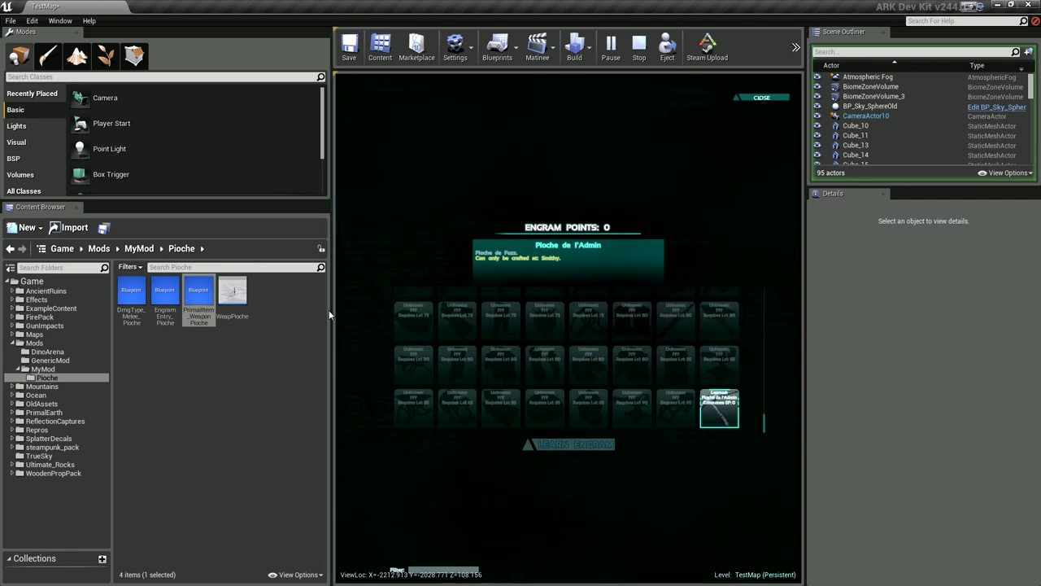
click(634, 51)
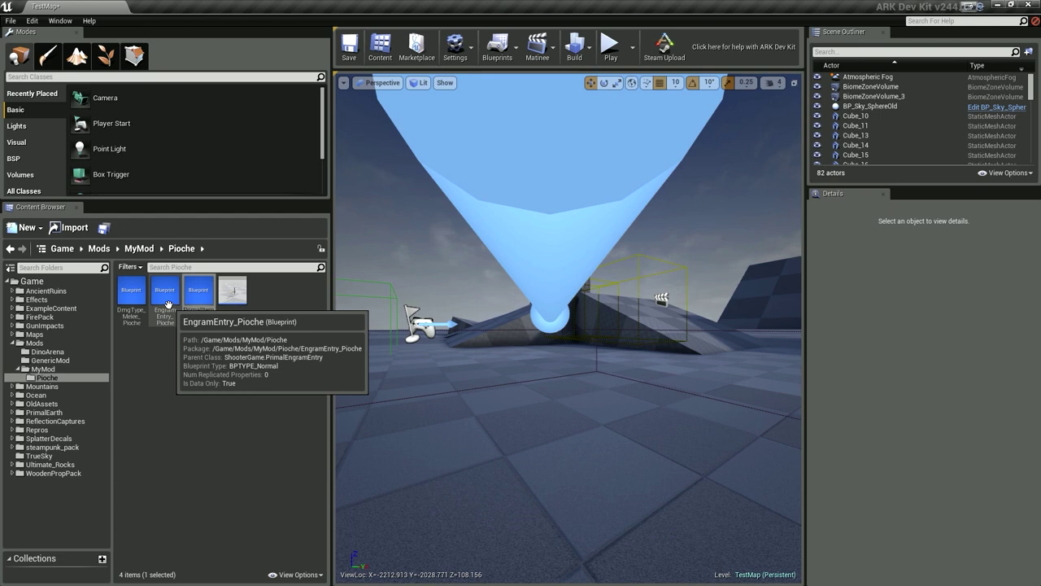
Open the EngramEntry_Pioche defaults and PrimalItem_WeaponPioche in a second tab
double_click(167, 303)
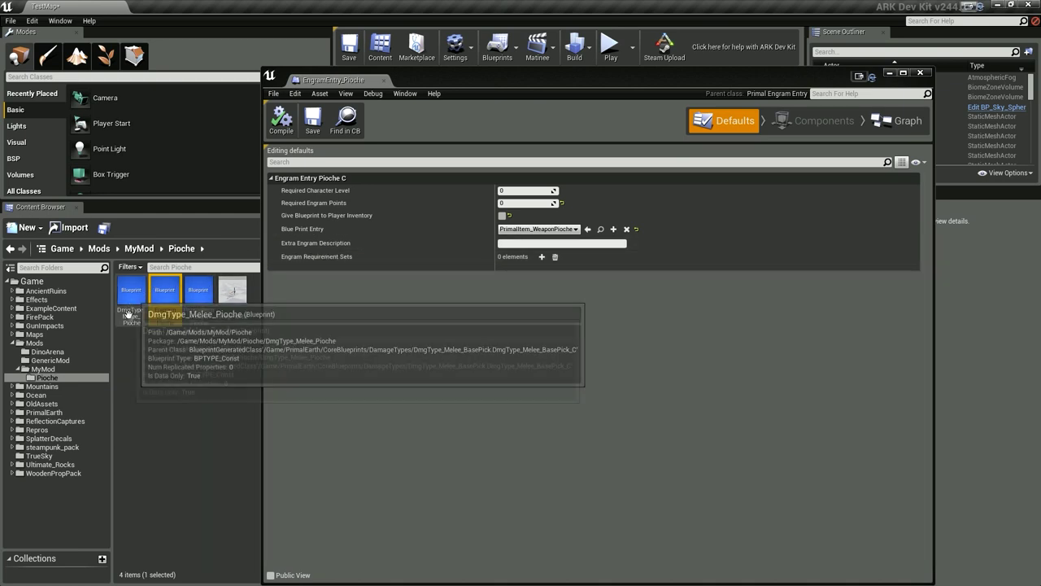
double_click(210, 291)
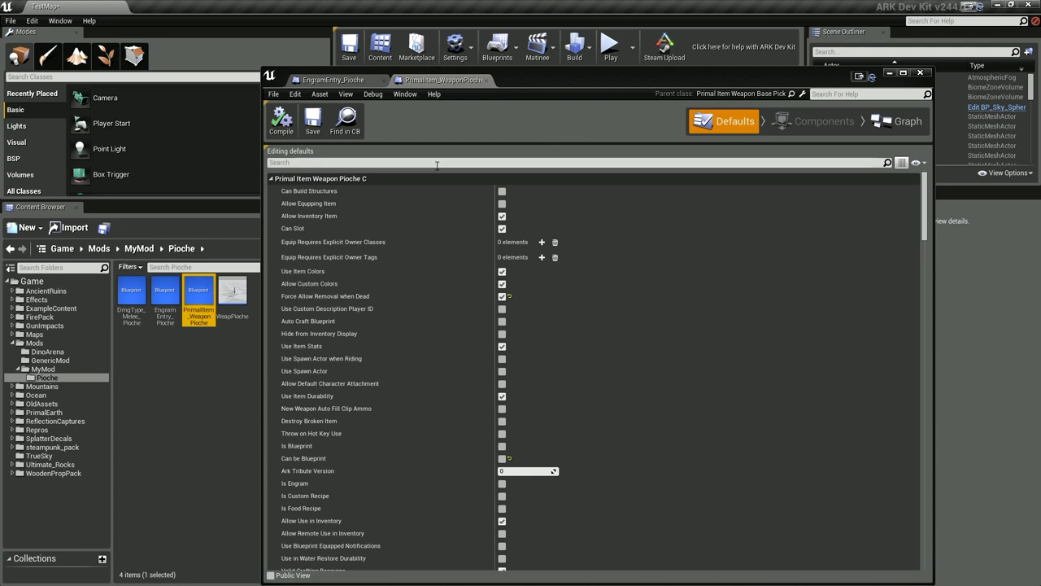
Search the weapon properties for 'anvil', then clear it and scroll to Base Crafting Resource Requirements
click(439, 164)
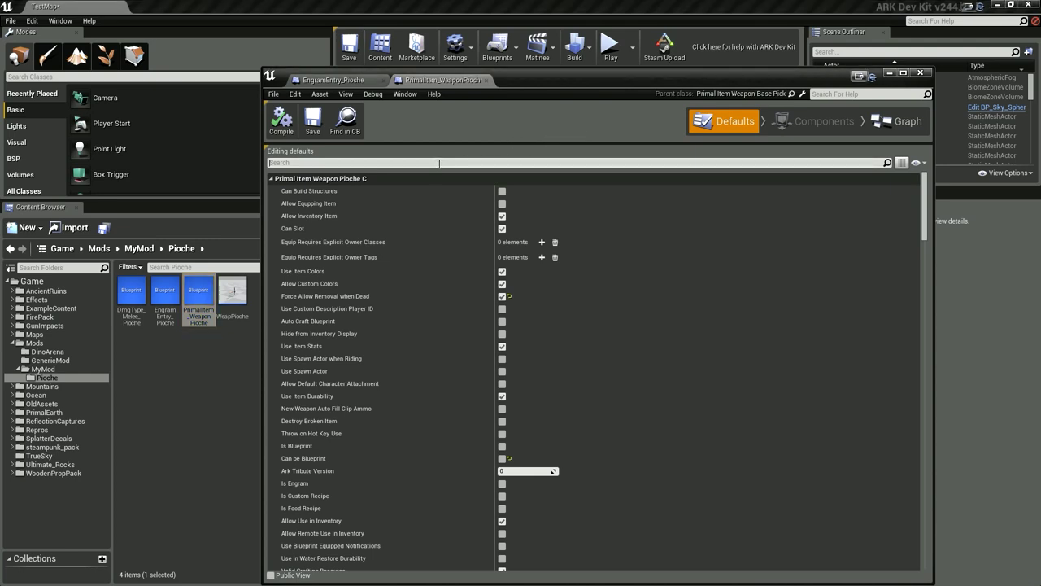
text(anvil)
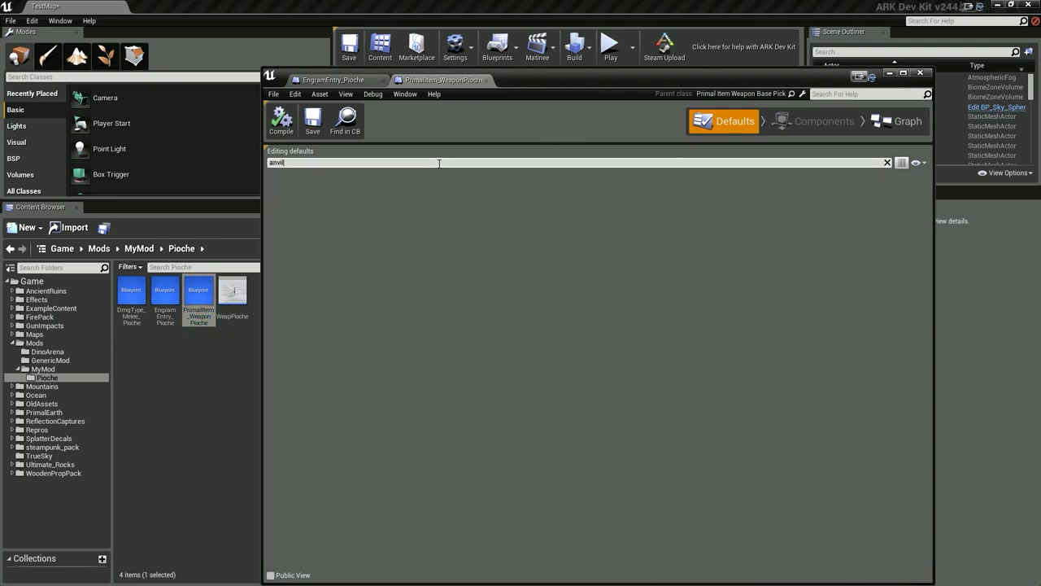
key(BackSpace)
key(BackSpace)
key(BackSpace)
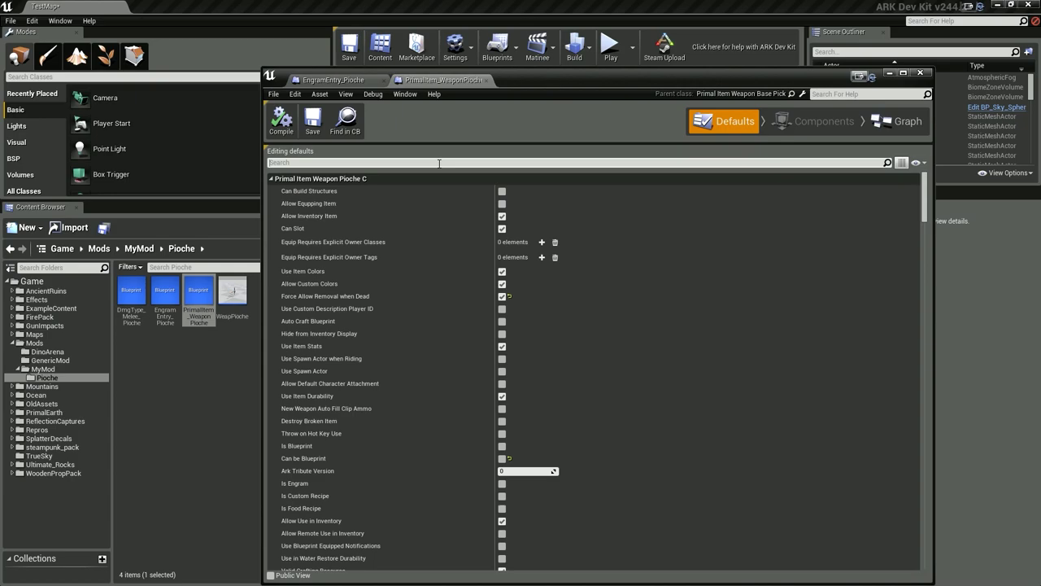
scroll(600, 300, down, 5)
scroll(628, 321, down, 5)
scroll(648, 328, down, 5)
scroll(660, 335, down, 5)
scroll(659, 336, down, 3)
scroll(659, 327, down, 3)
scroll(659, 327, down, 3)
scroll(659, 327, down, 3)
scroll(659, 326, down, 2)
scroll(659, 325, down, 3)
scroll(659, 325, down, 3)
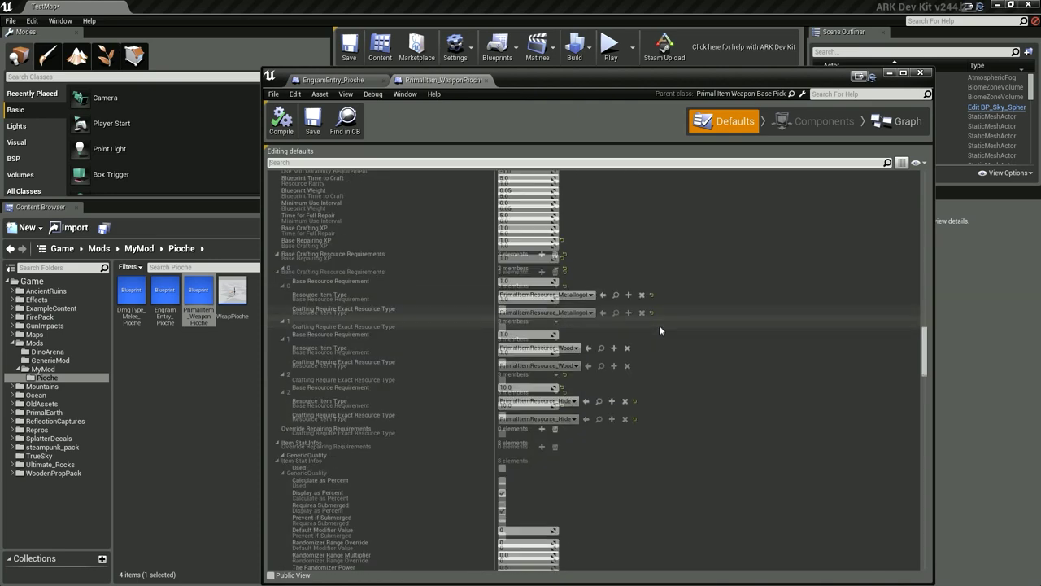
scroll(659, 325, down, 3)
scroll(659, 329, down, 1)
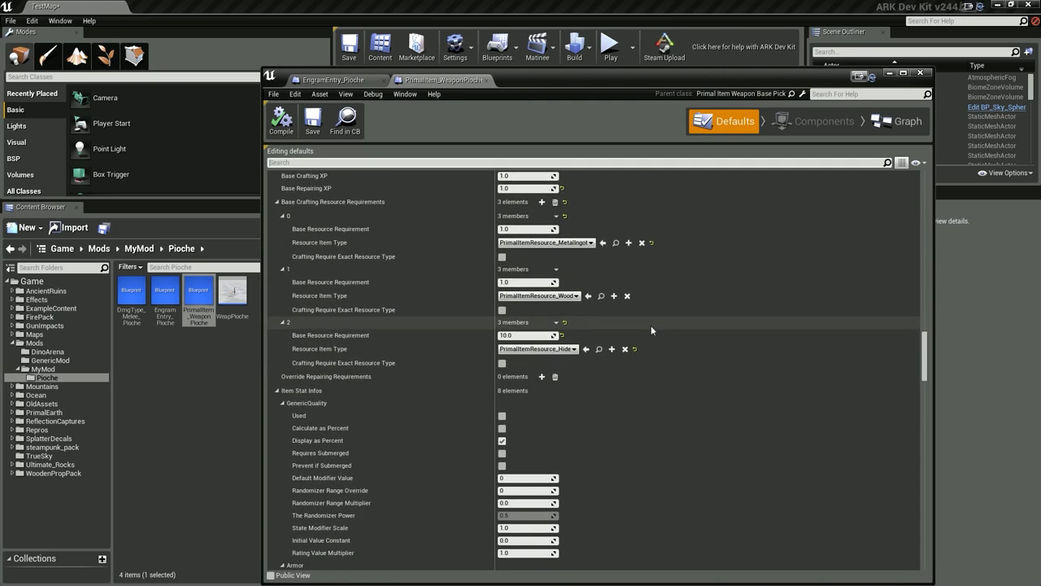
scroll(652, 329, up, 1)
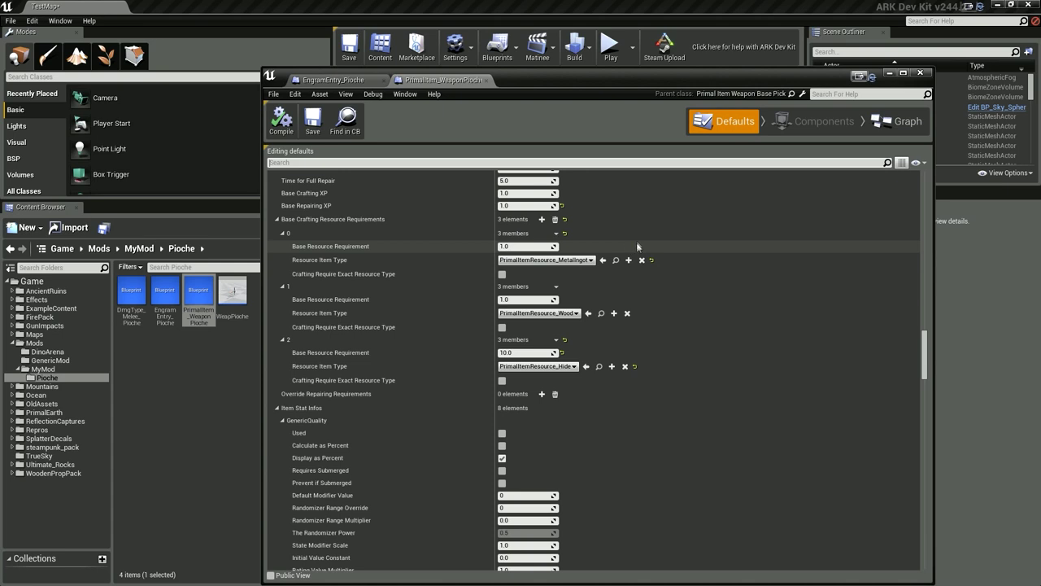
Clear the metal ingot amount and empty the crafting resource requirements array to 0 elements
drag(529, 246, 505, 245)
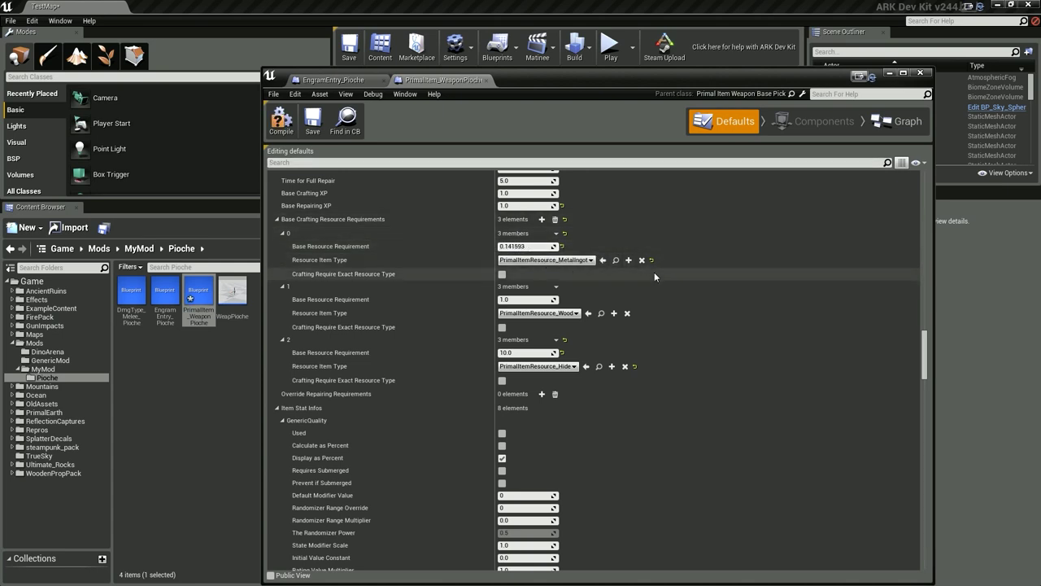
click(521, 245)
text(0.14)
key(BackSpace)
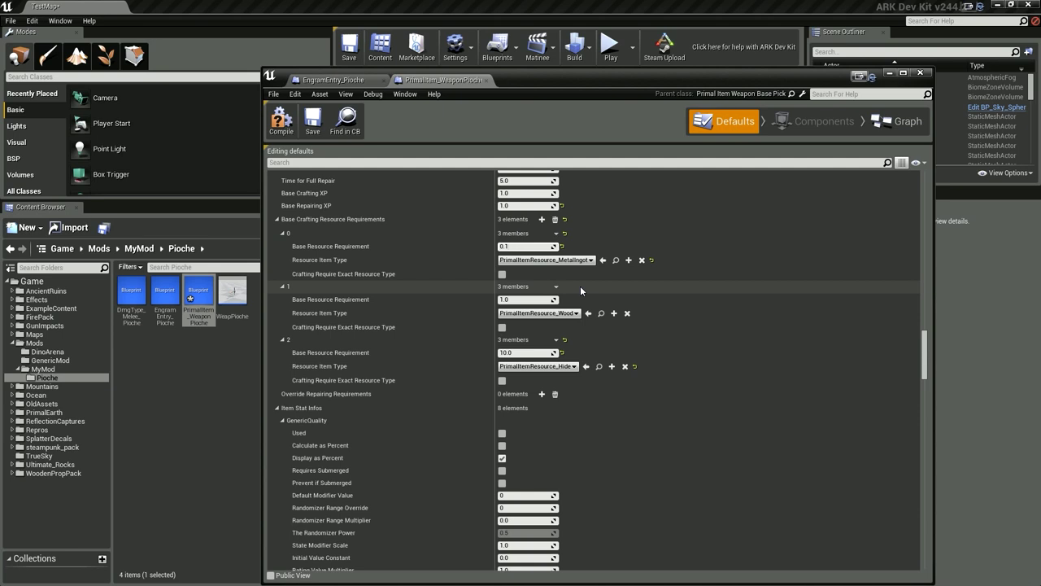
key(BackSpace)
key(BackSpace)
key(BackSpace)
text(1)
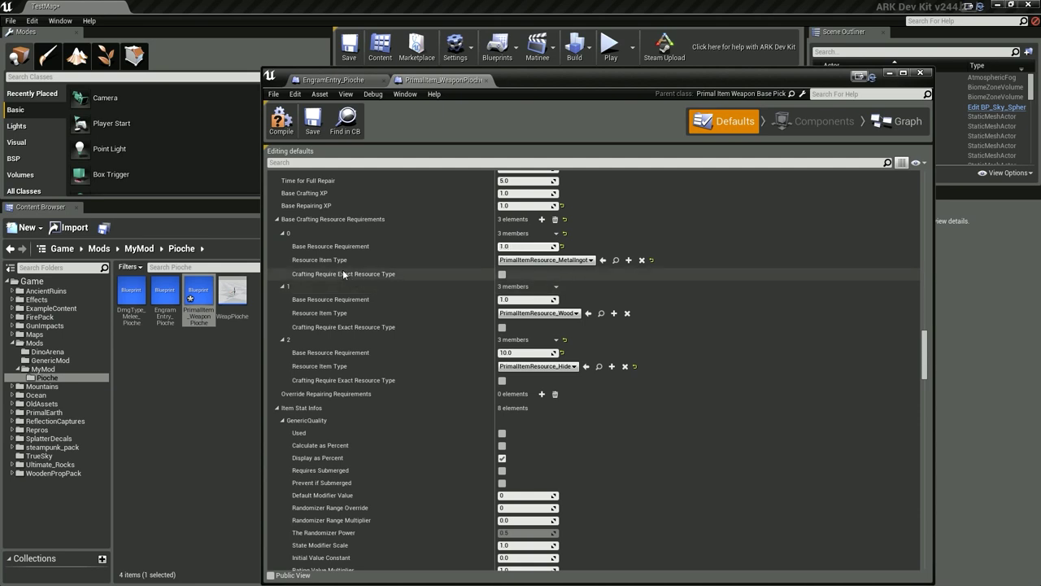
click(277, 219)
click(556, 219)
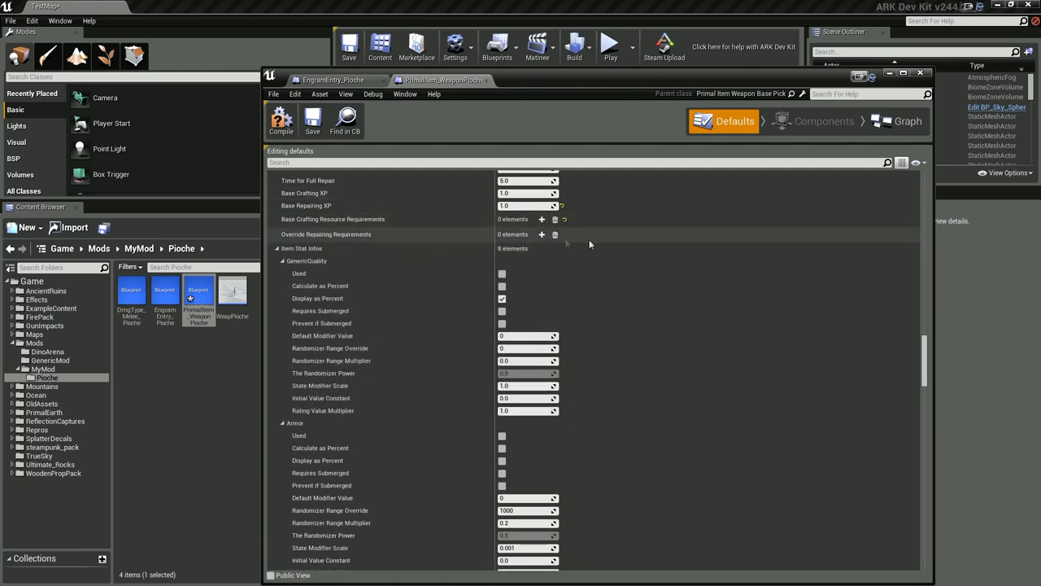
Clear the anvil bench entry, empty Crafting Requires Inventory Component to 0 elements, and save
scroll(571, 251, down, 5)
scroll(570, 251, down, 4)
scroll(569, 250, down, 4)
scroll(569, 260, down, 3)
scroll(574, 265, down, 4)
scroll(576, 263, down, 4)
scroll(577, 262, down, 3)
scroll(576, 262, down, 5)
scroll(577, 262, down, 2)
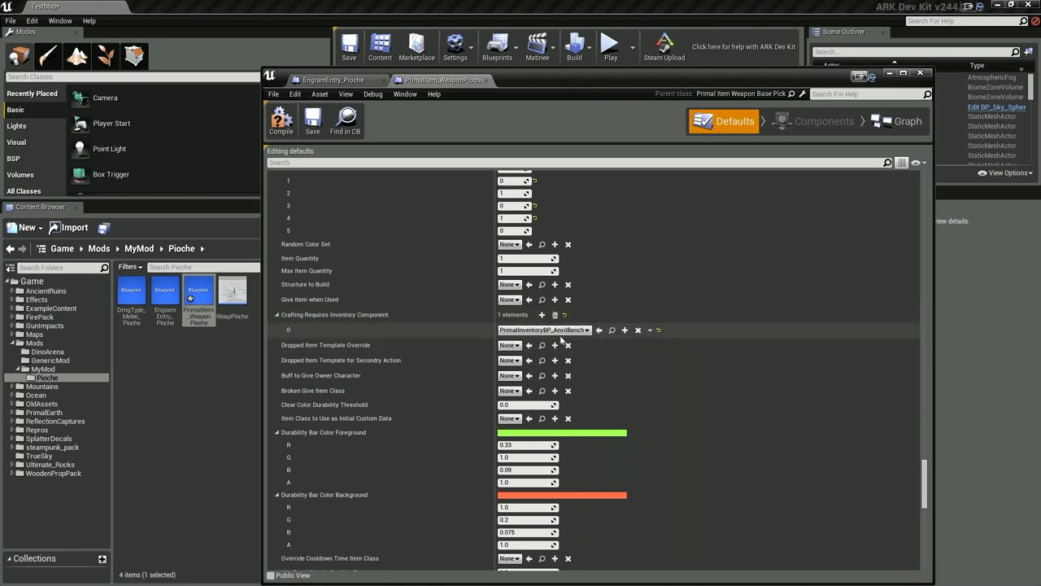
click(638, 330)
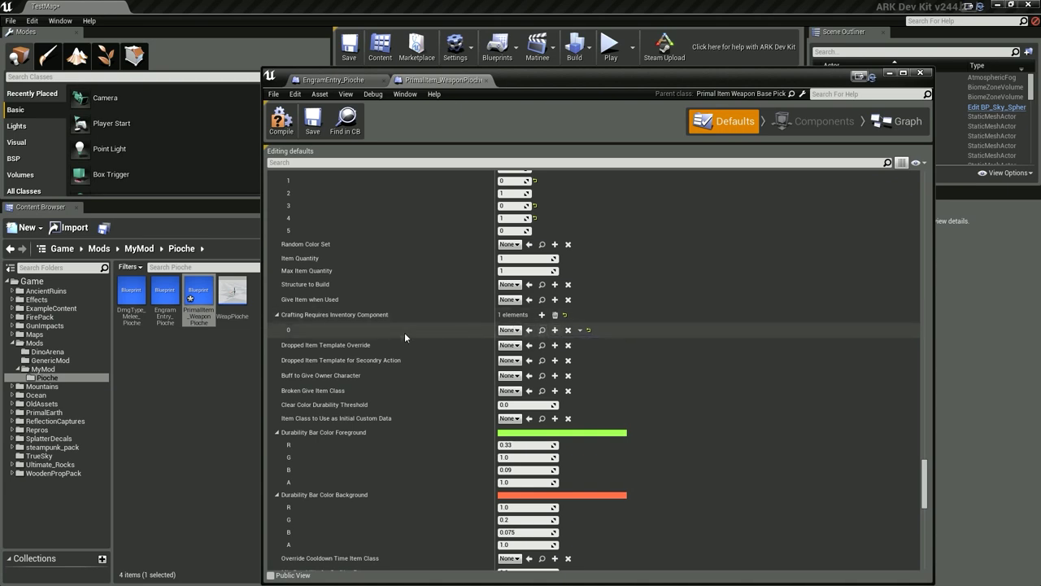
click(556, 315)
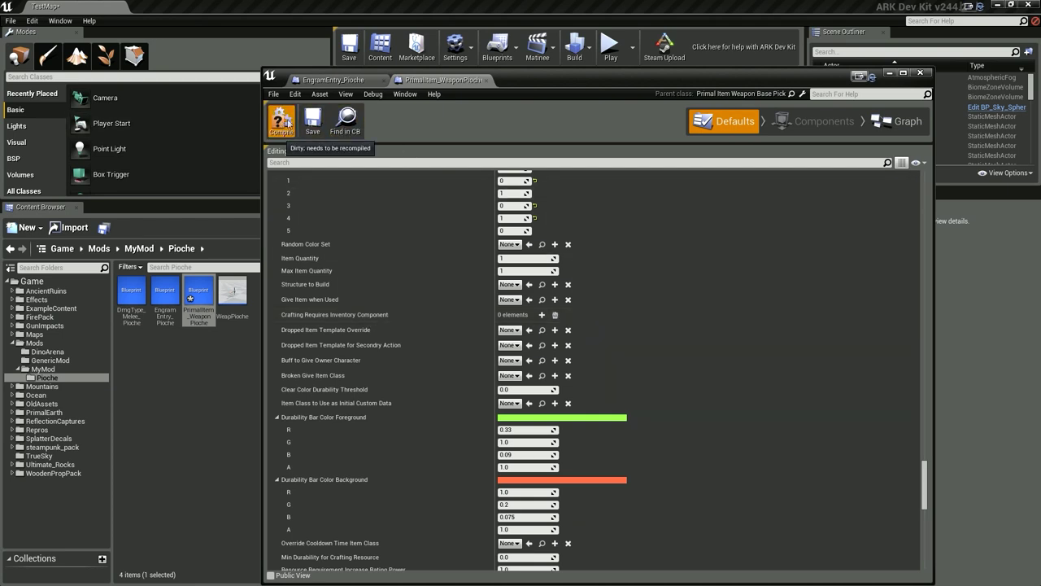
click(318, 131)
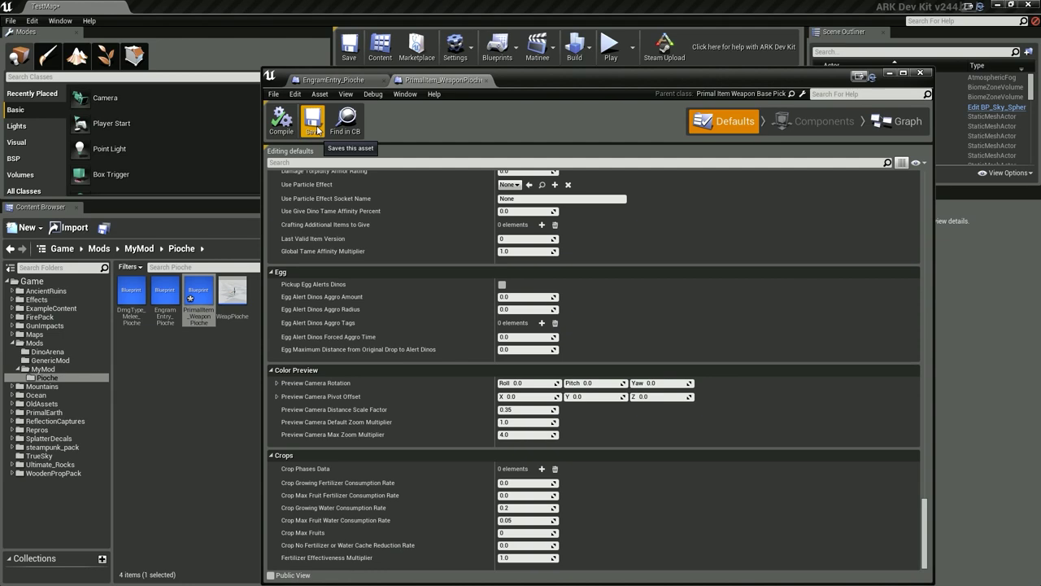
Play the level, learn the 0 EP Pioche de l'Admin engram, then stop and deselect the asset
click(892, 75)
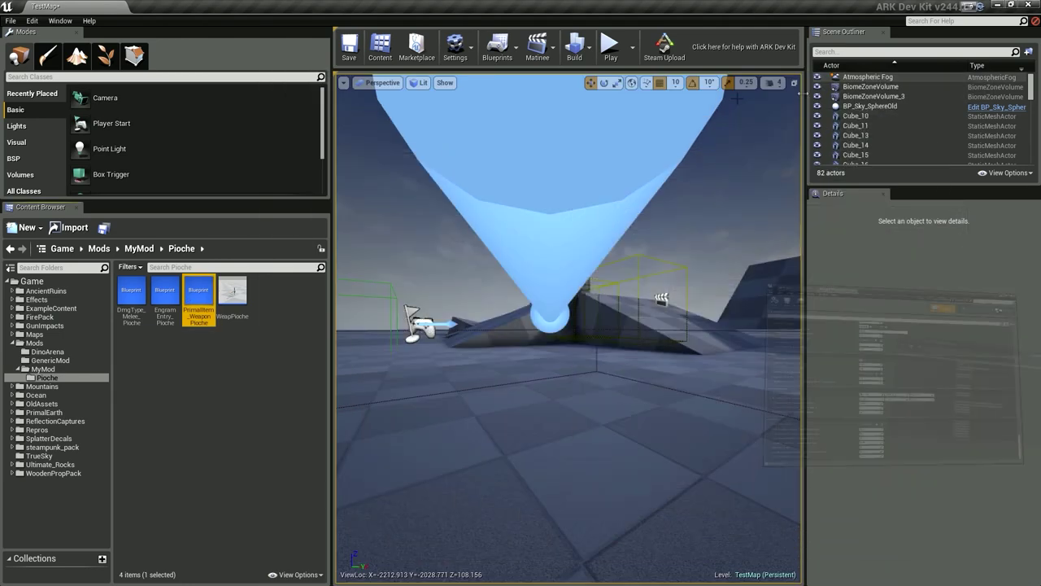
click(606, 56)
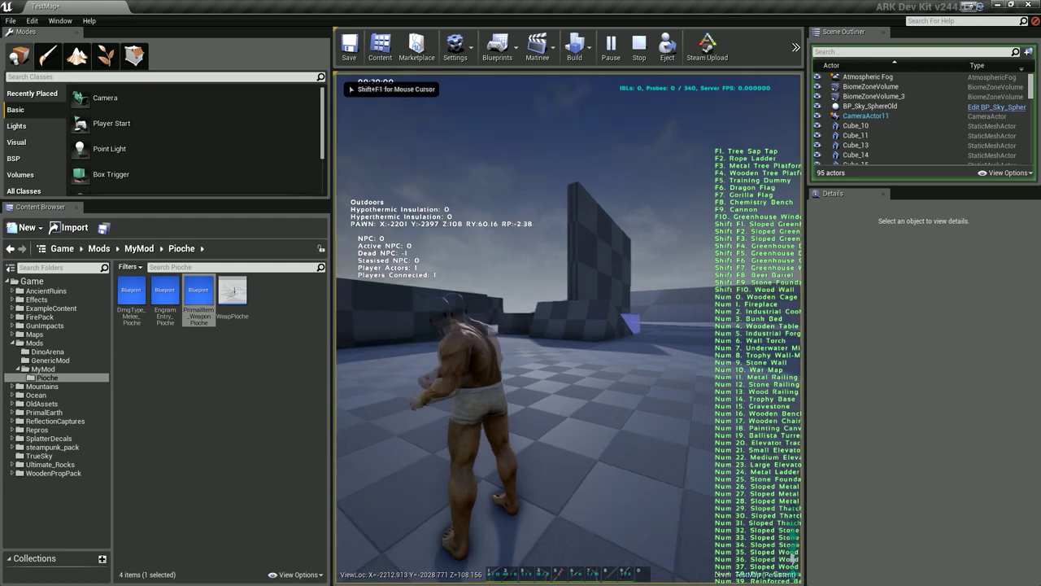
key(i)
click(702, 338)
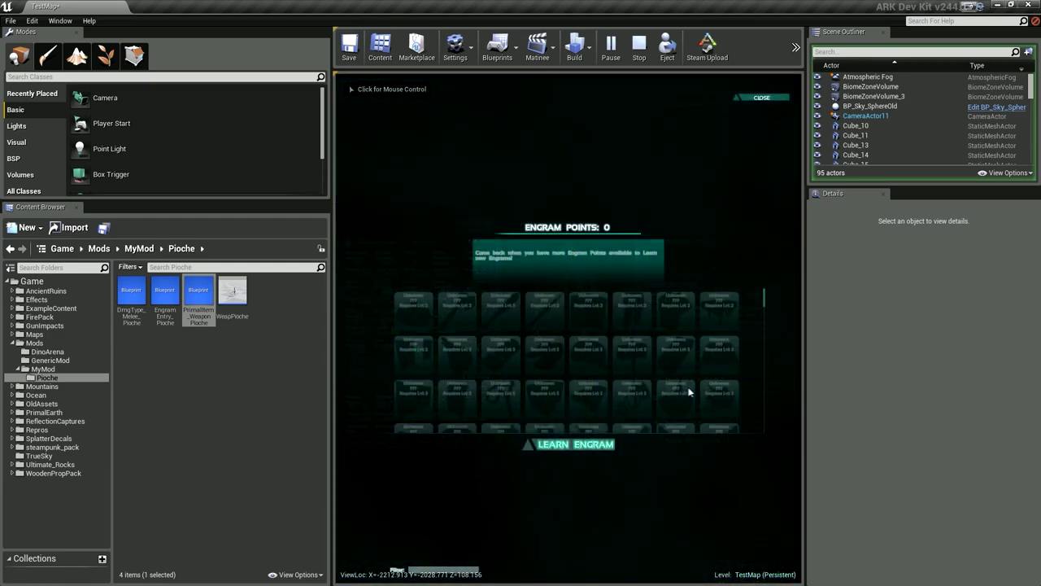
scroll(761, 341, down, 5)
scroll(761, 341, down, 5)
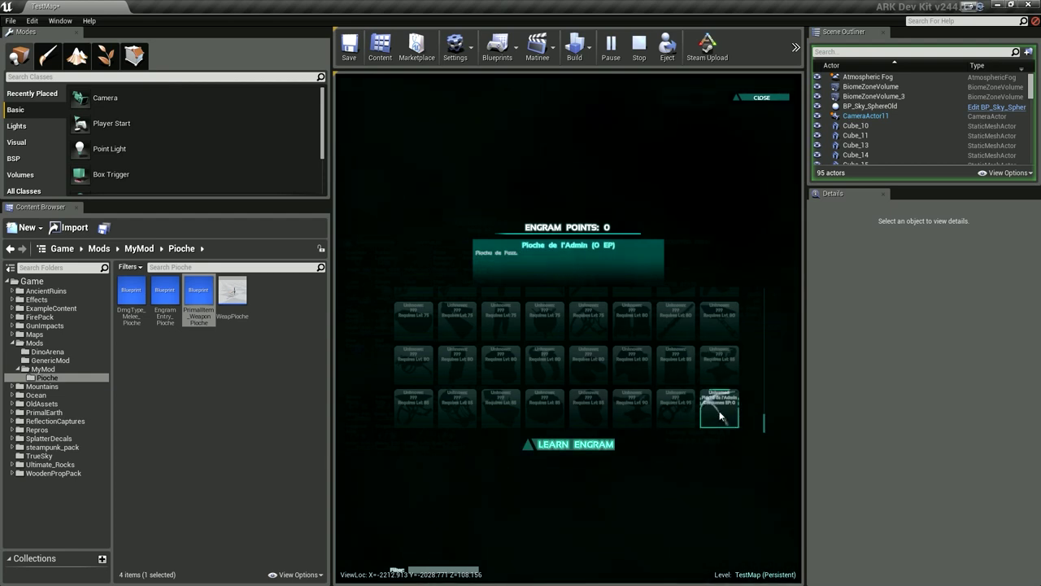
double_click(711, 419)
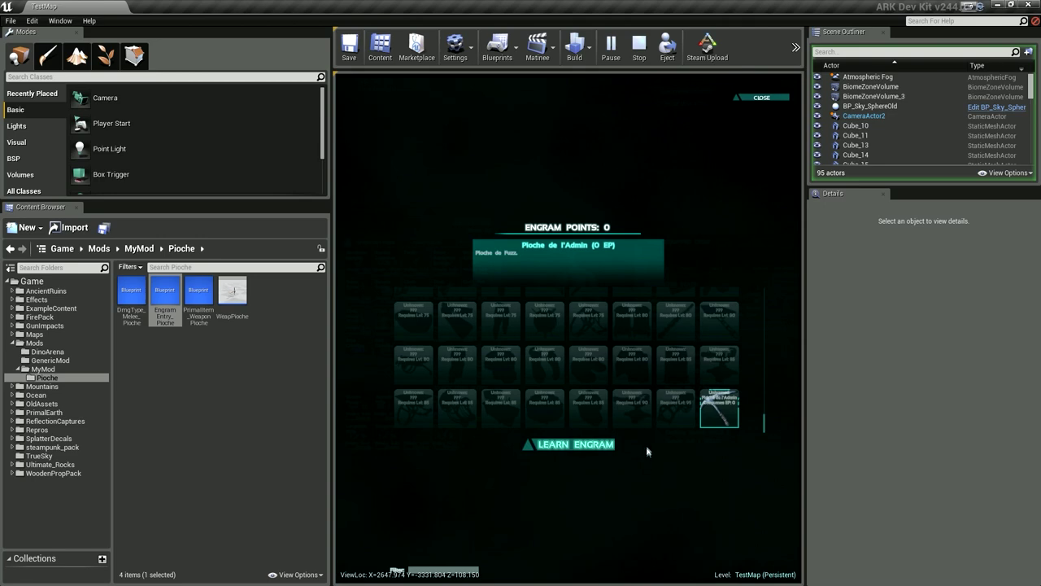
click(642, 54)
click(213, 353)
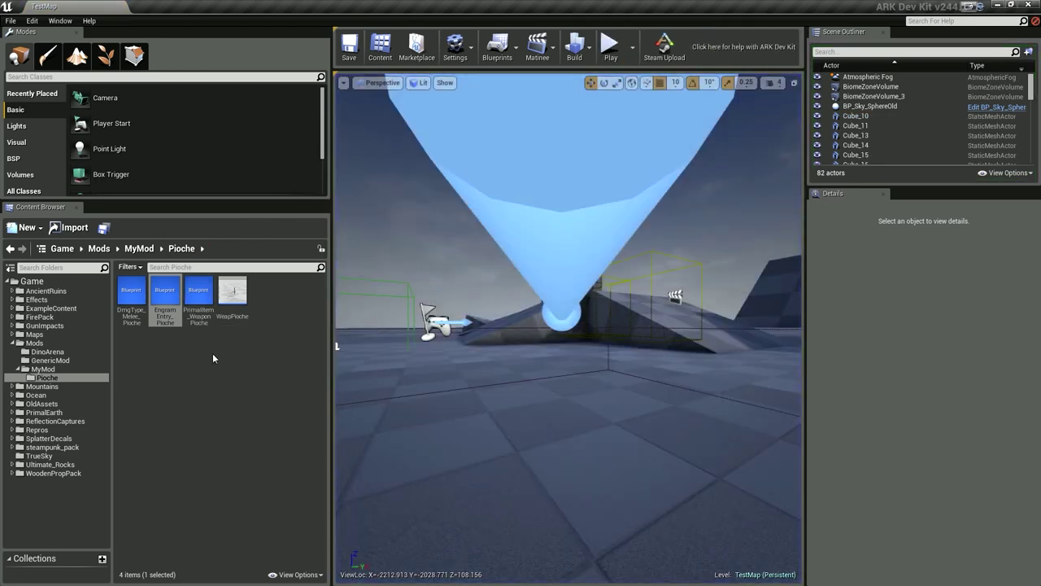
Open PrimalGameData_BP_MyMod from the MyMod folder in a maximized editor
click(42, 368)
click(198, 295)
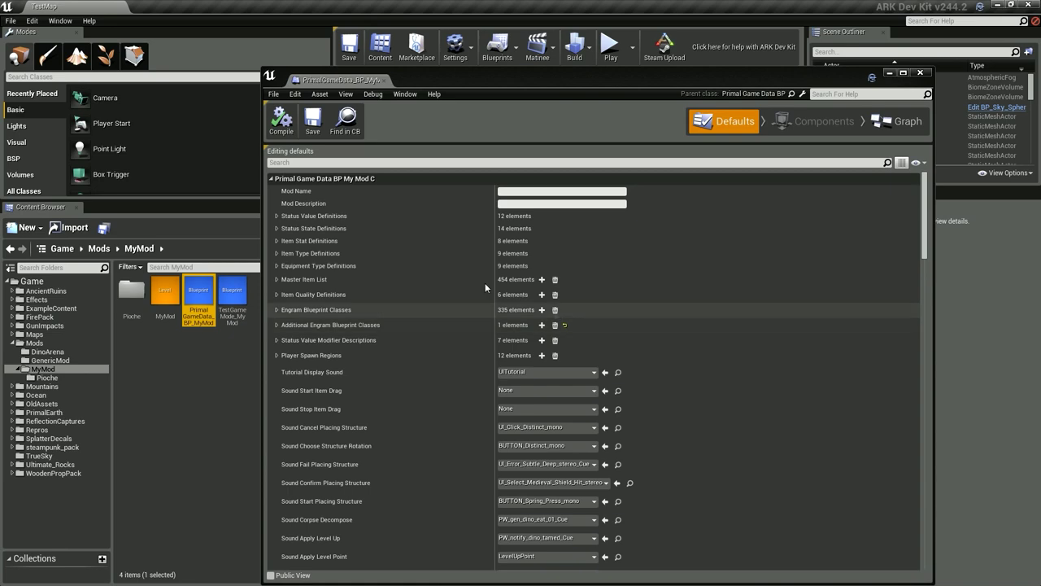
click(902, 74)
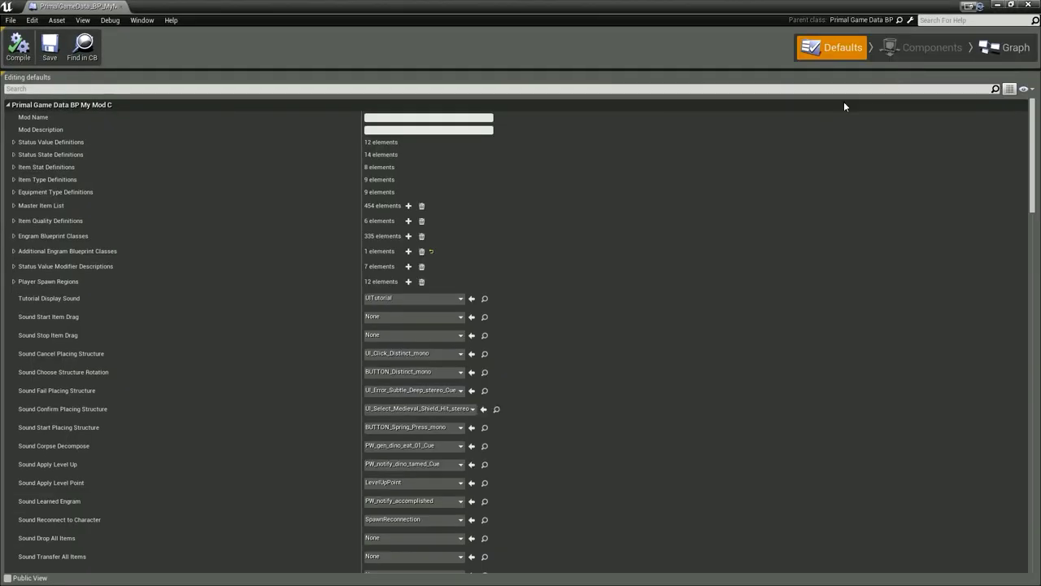
Filter the defaults by 'engram' then 'extra', add a 31st Extra Resources slot, and restore the window
click(411, 88)
text(engram)
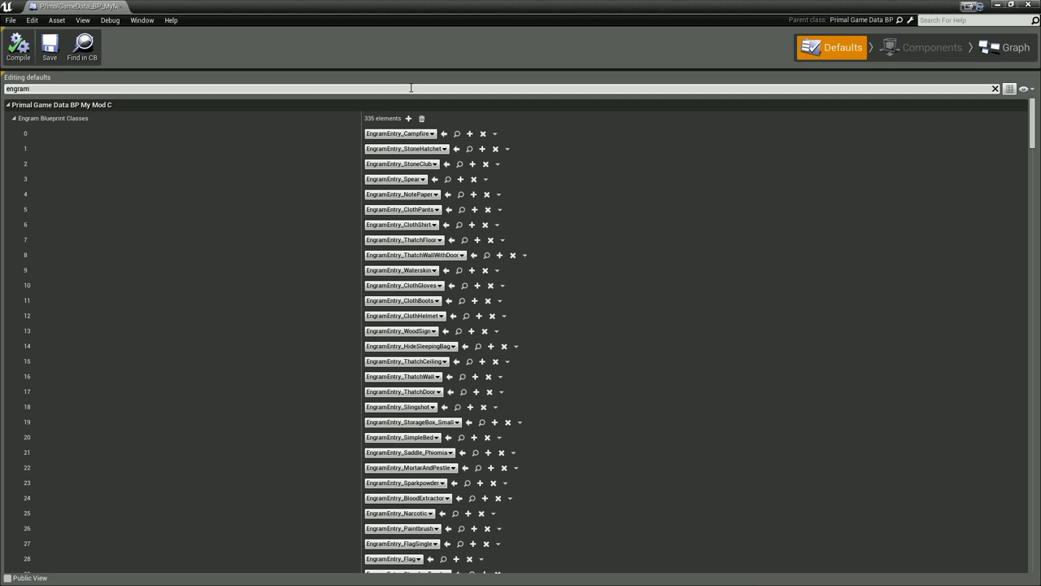
click(15, 118)
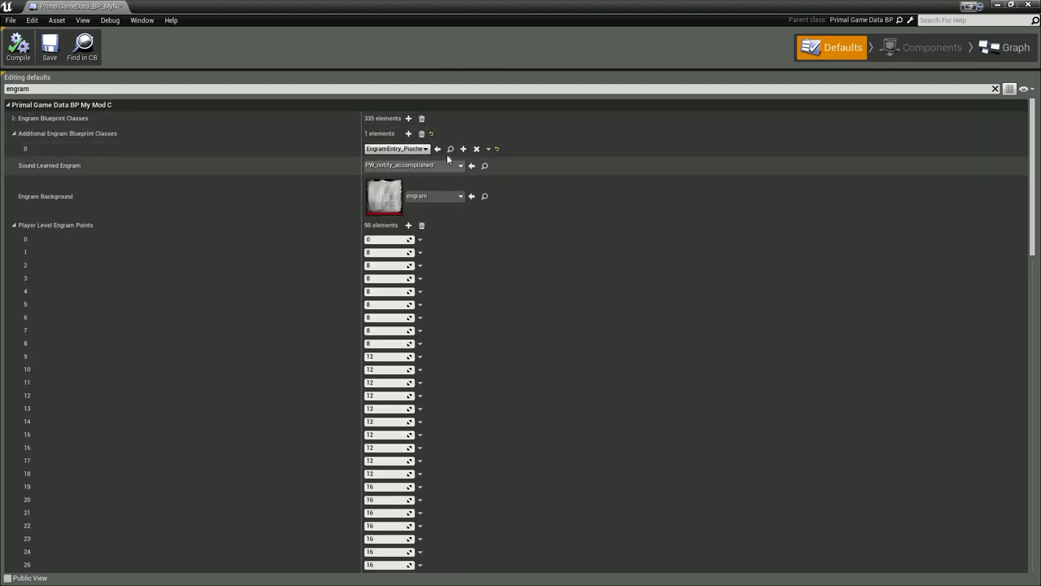
click(422, 134)
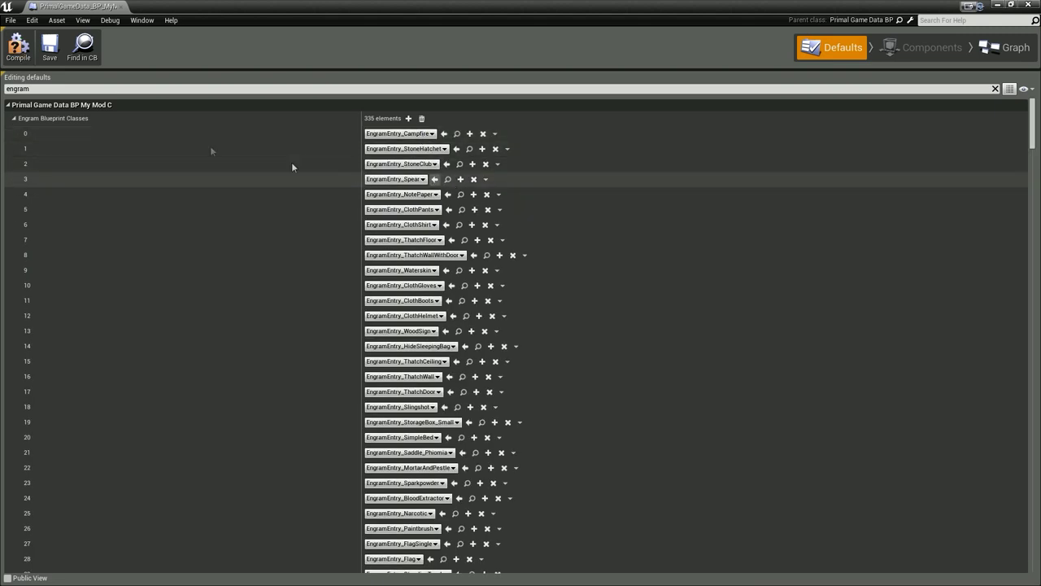
click(14, 119)
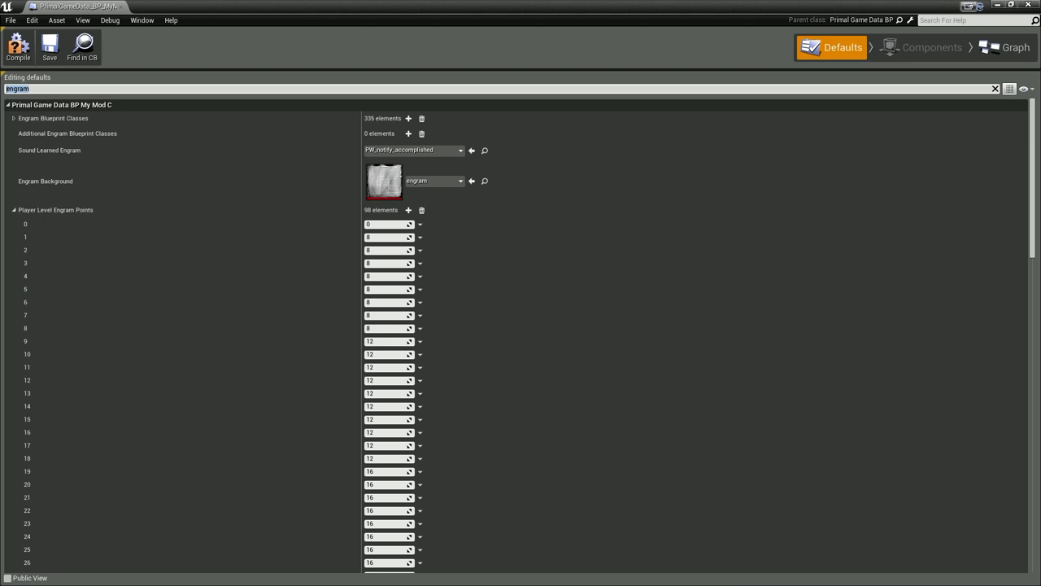
text(extra)
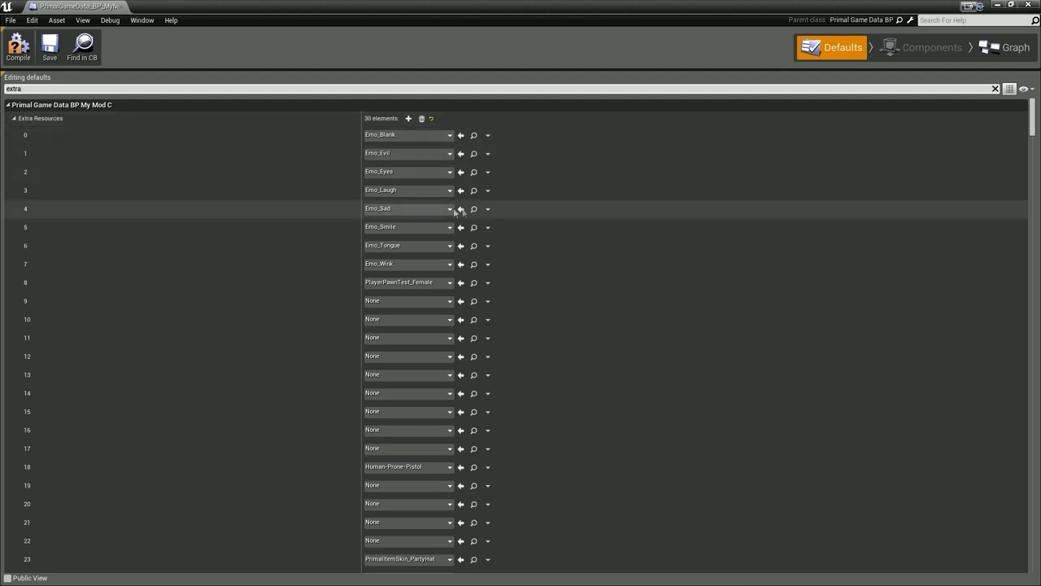
click(13, 120)
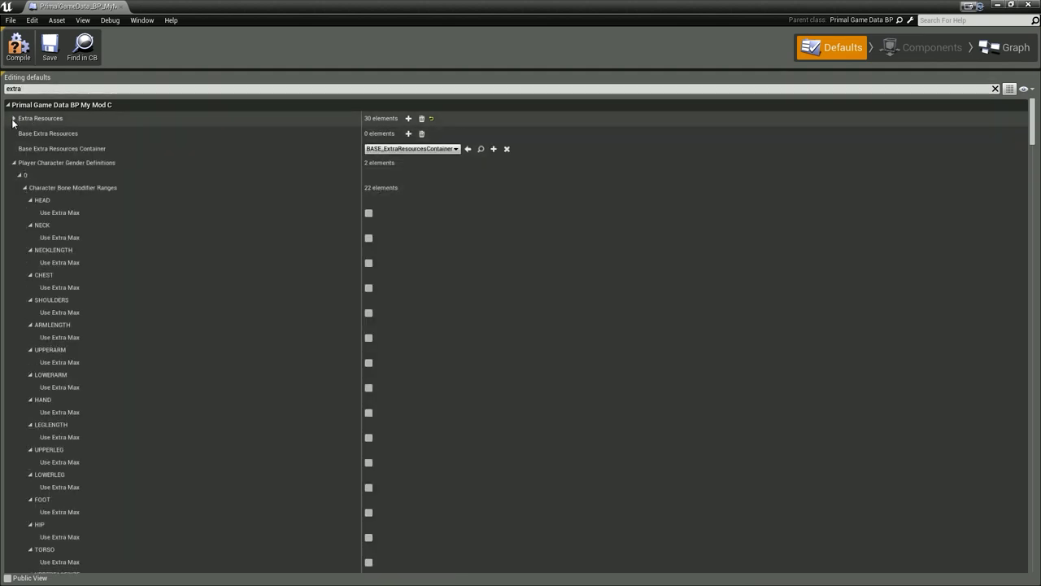
click(13, 119)
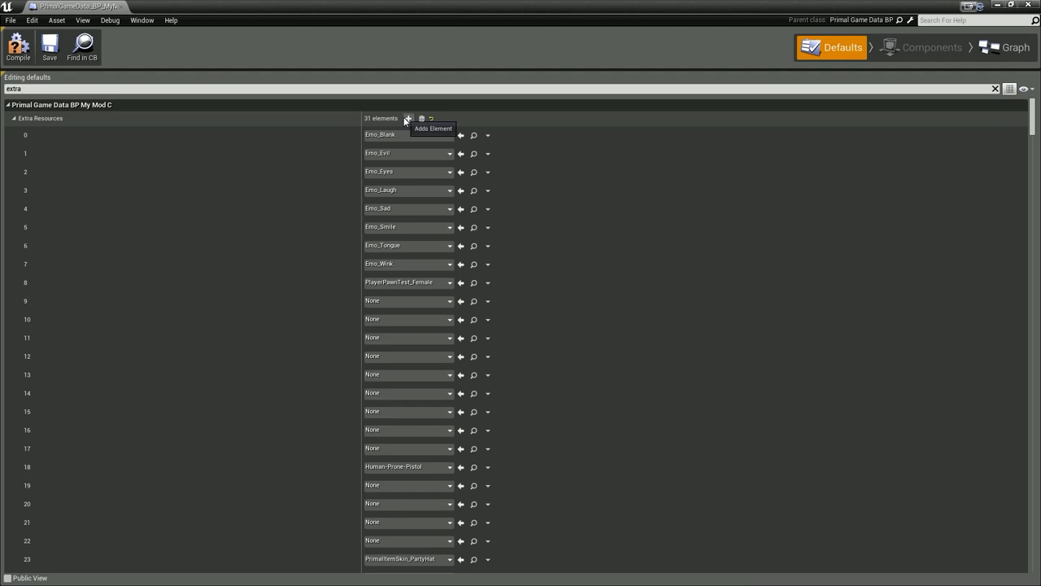
scroll(511, 292, down, 5)
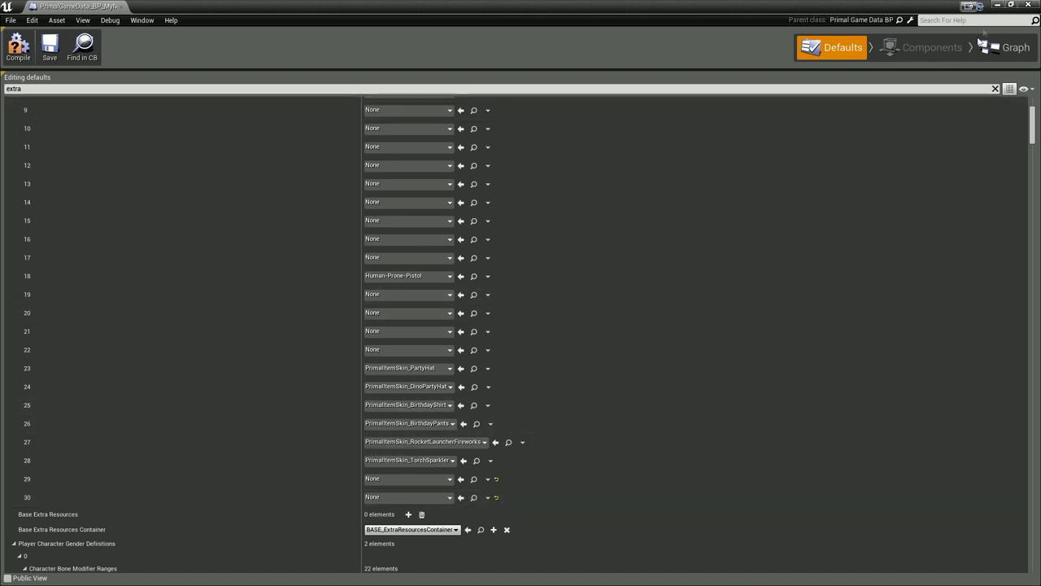
click(1011, 4)
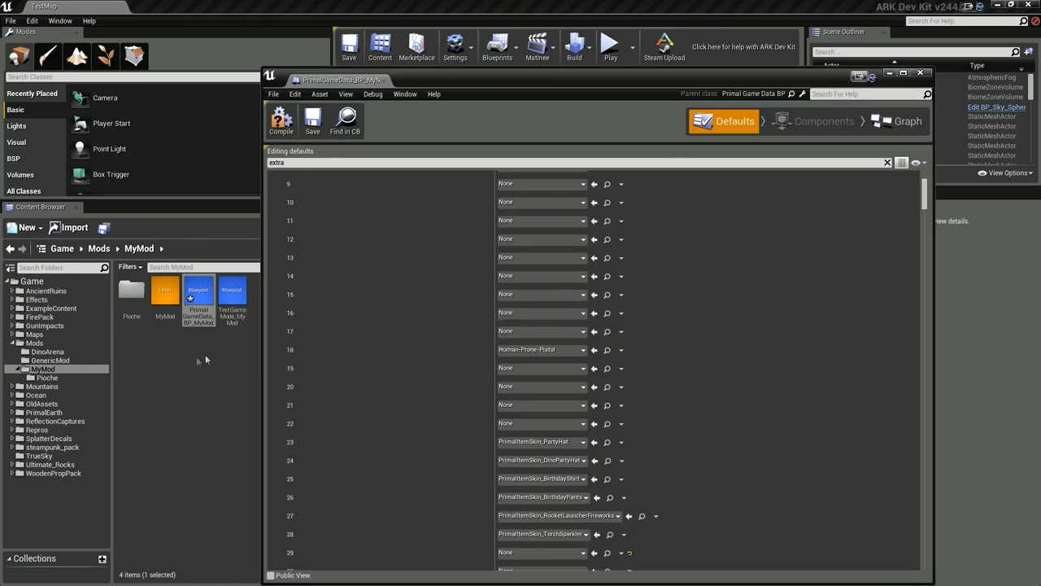
Assign PrimalItem_WeaponPioche from the Pioche folder to Extra Resources entry 30, compile, and close
double_click(131, 291)
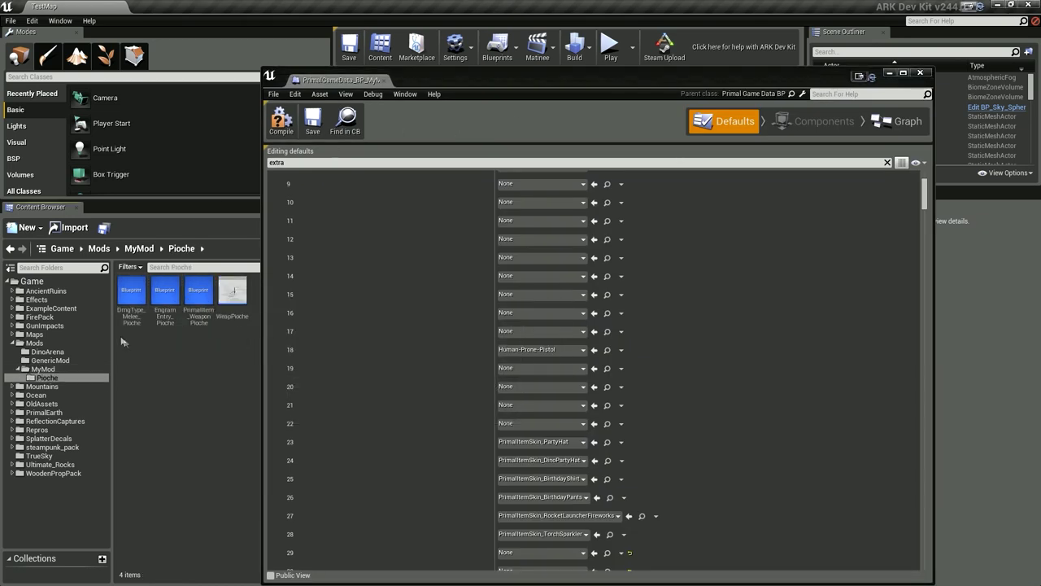
click(196, 293)
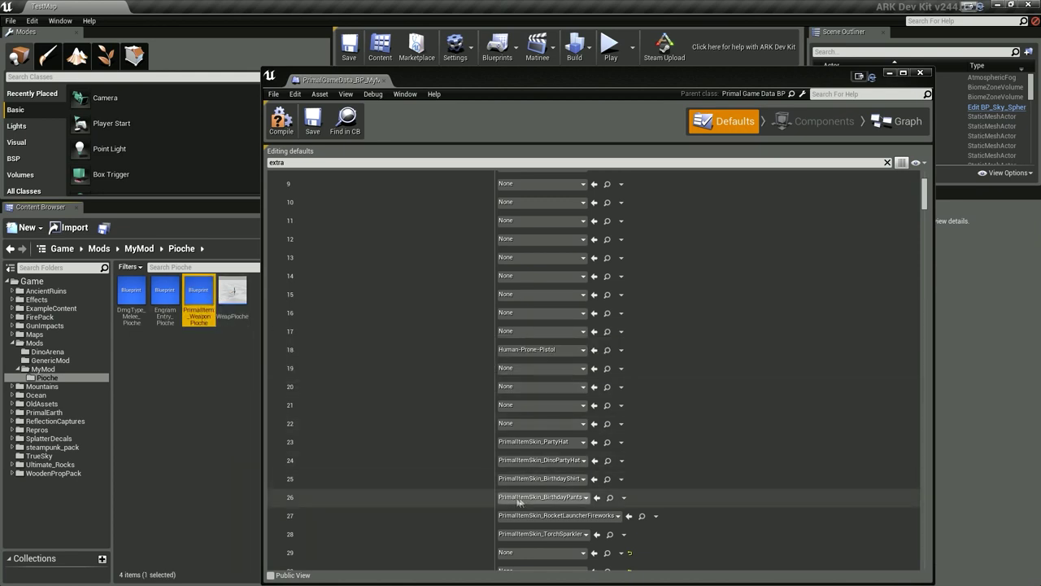
scroll(777, 515, down, 3)
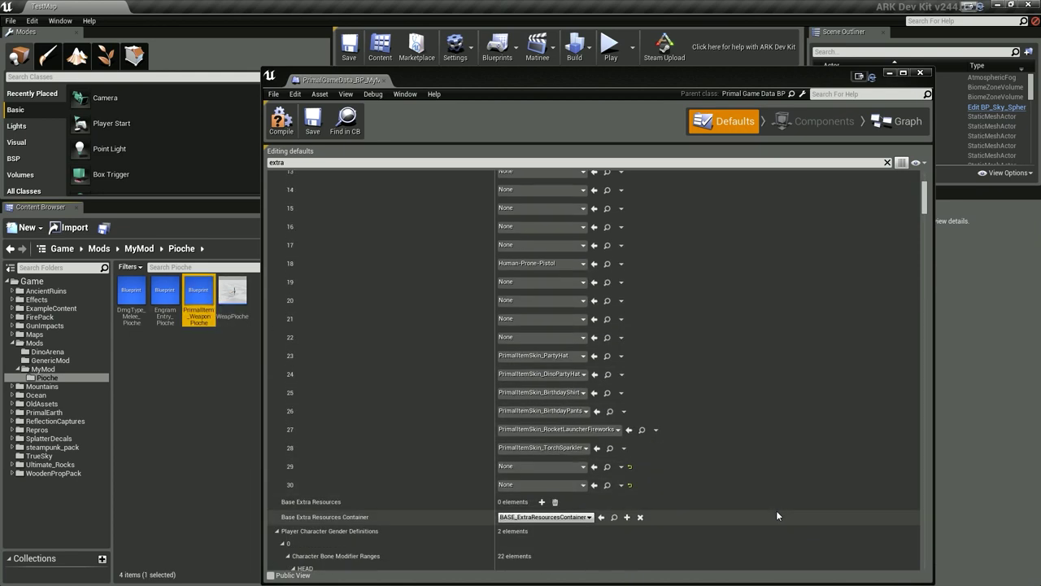
click(595, 486)
click(595, 486)
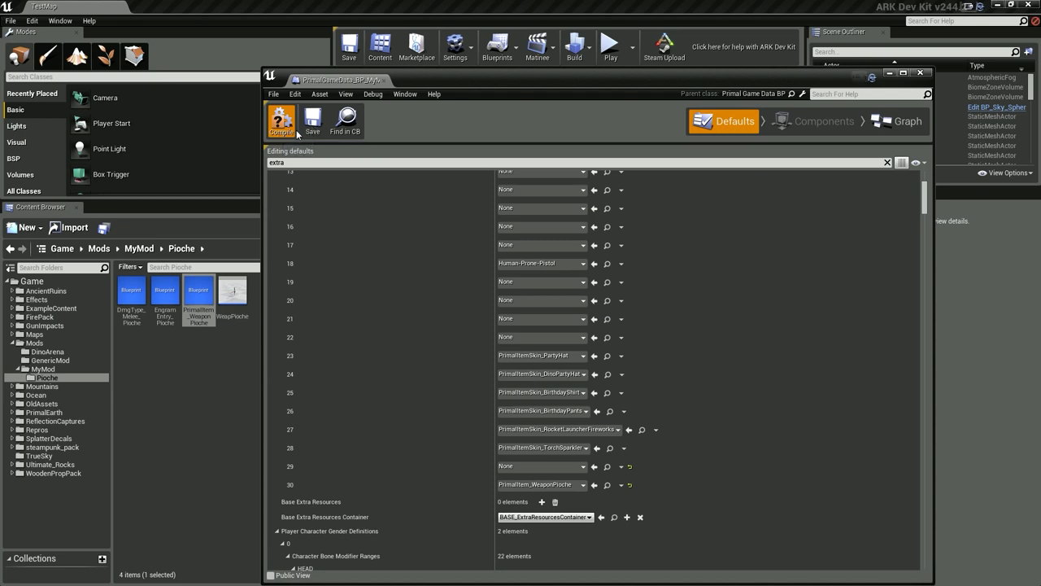
click(298, 133)
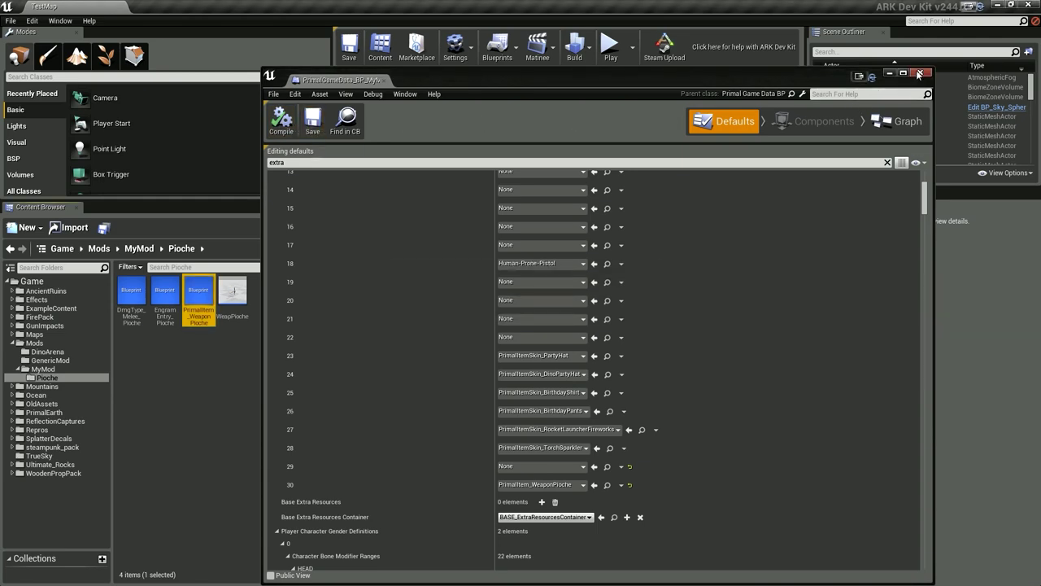
click(920, 73)
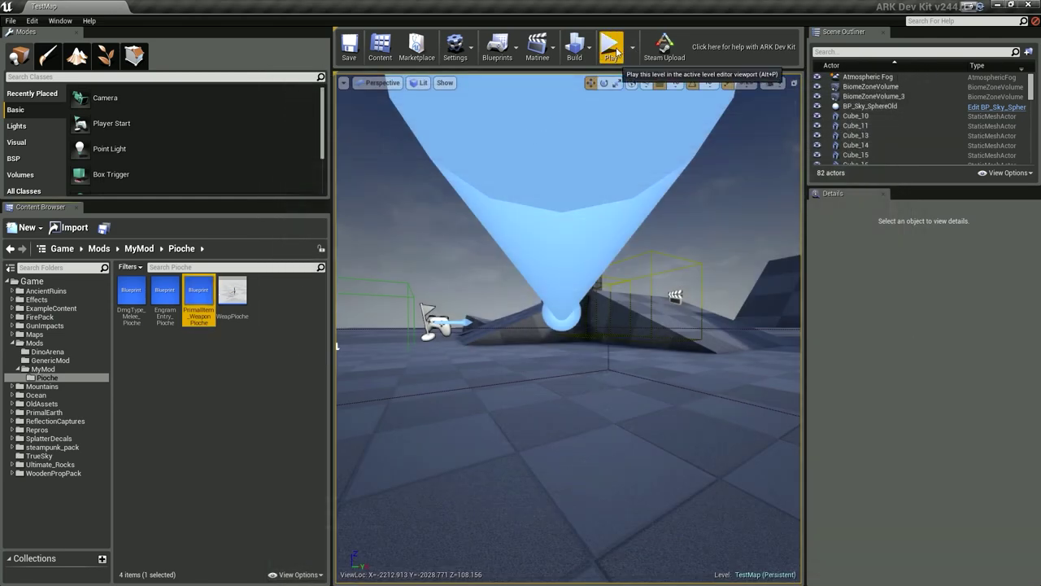
Start a new test play session and run the pasted giveitem command to spawn the admin pickaxe
click(611, 45)
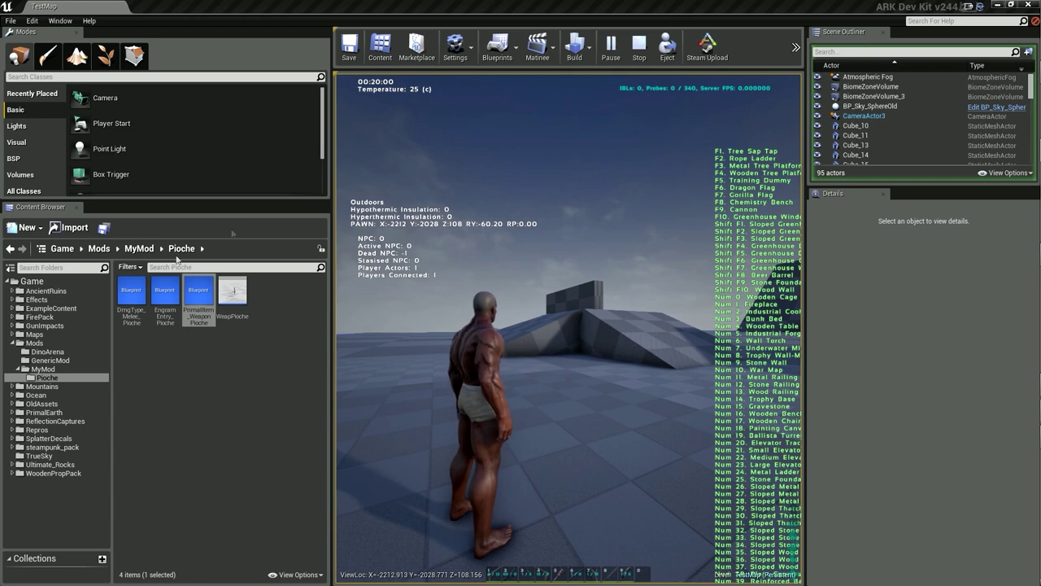
key(shift+F1)
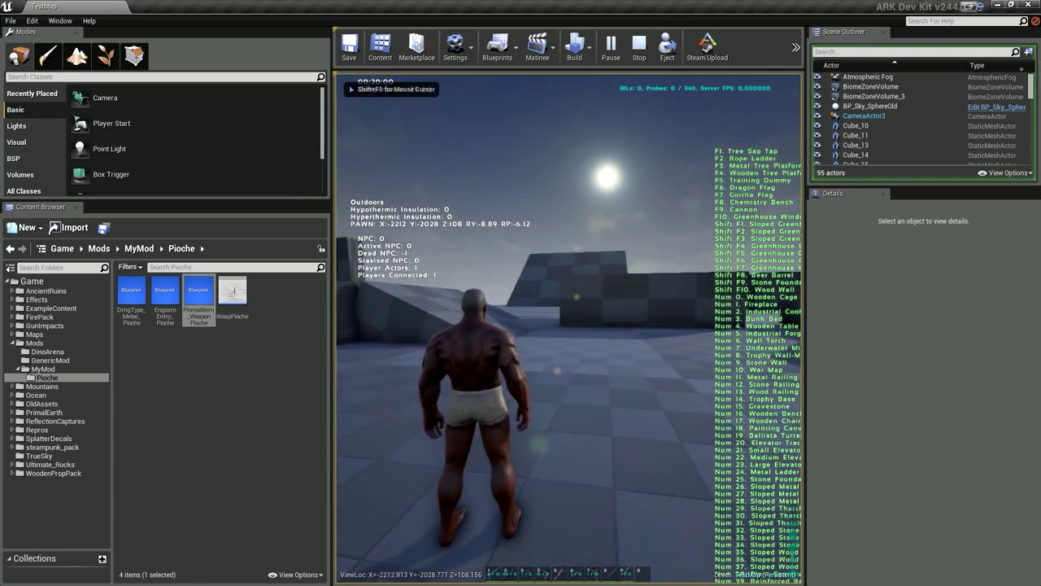
text(admincheat giveitem "Blueprint'/Game/Mods/MyMod/Pioche/PrimalItem_WeaponPioche.PrimalItem_WeaponPioche'" 1 1 0)
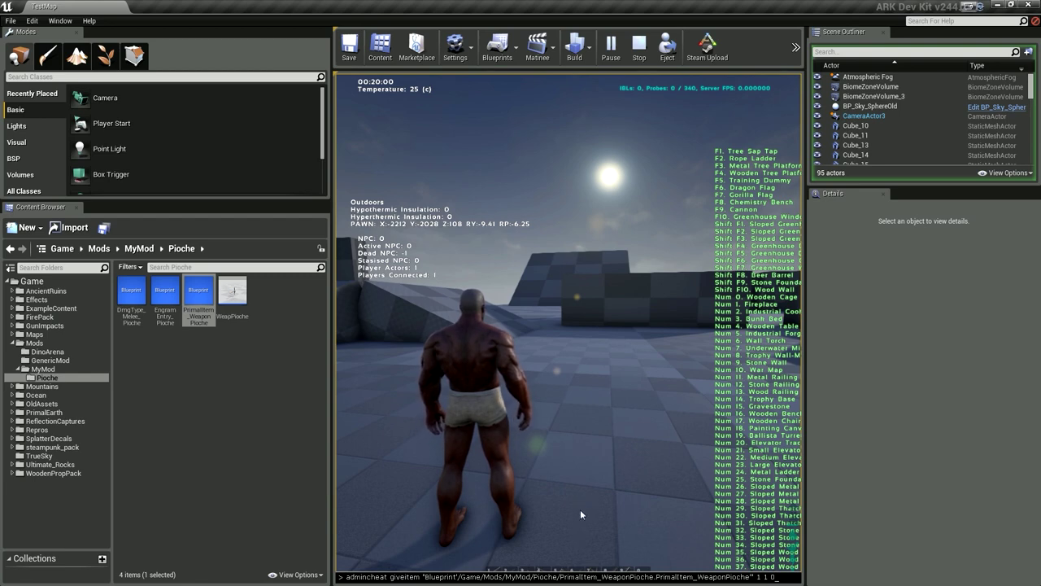
key(Return)
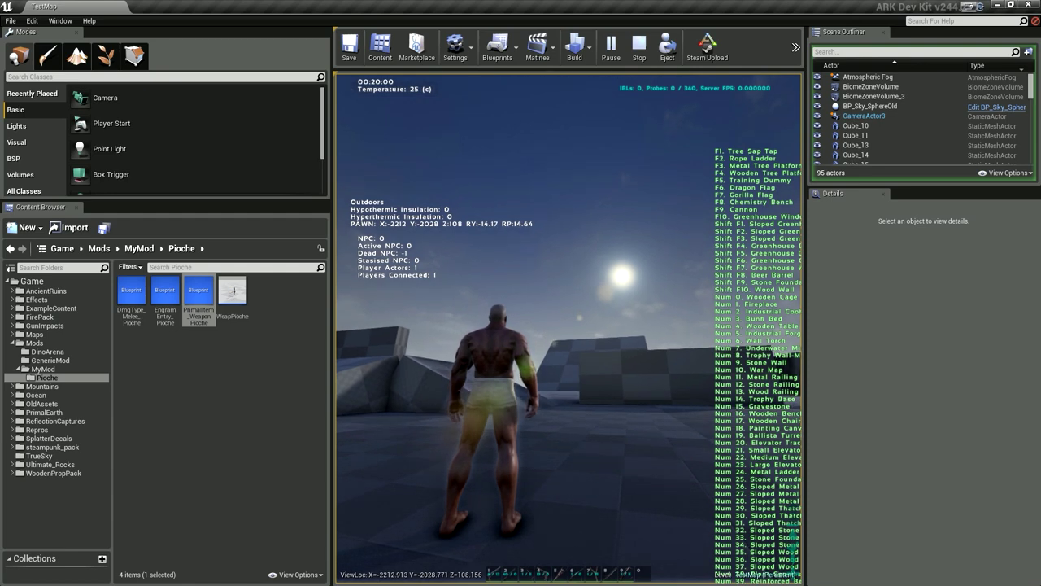
Move Pioche de l'Admin into the last quick item slot and close the inventory
key(shift+F1)
key(i)
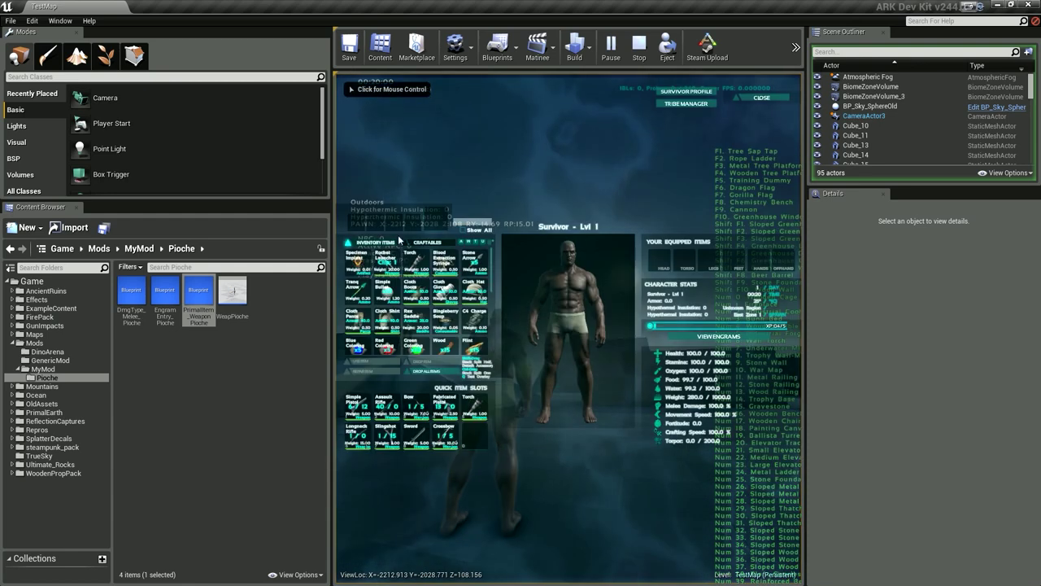
click(492, 284)
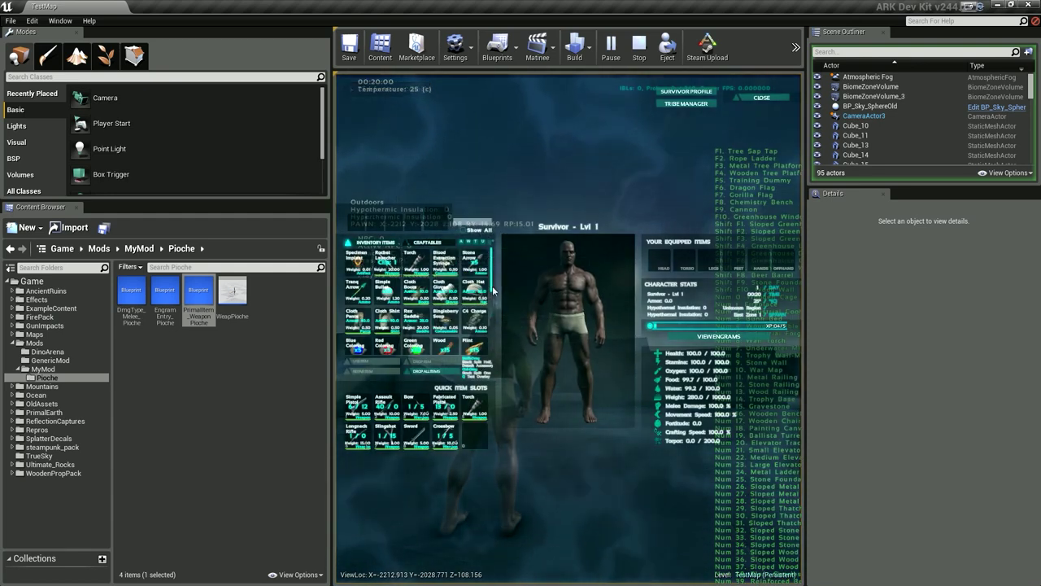
scroll(491, 284, down, 5)
mouse_move(444, 343)
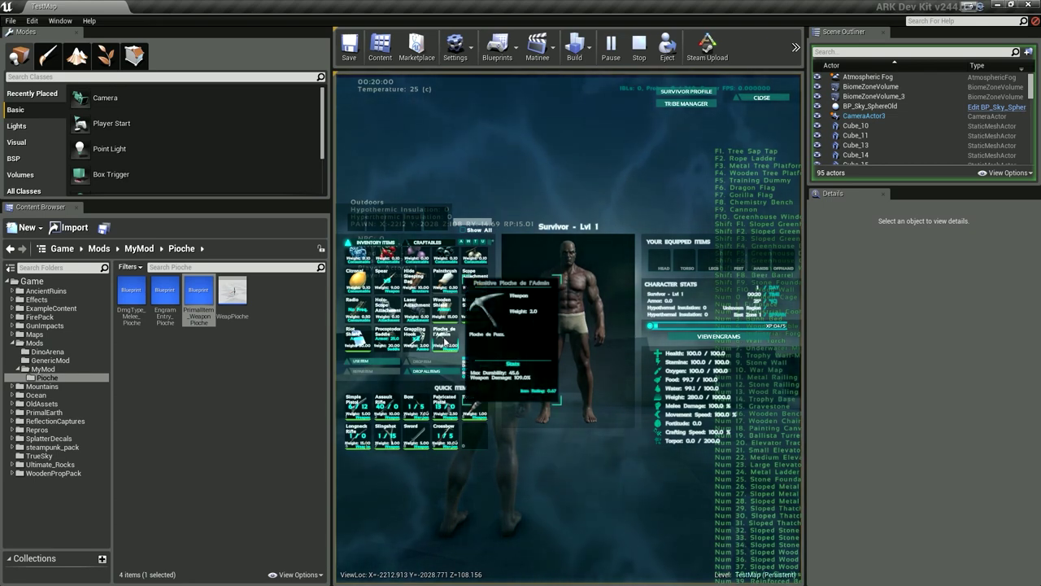
mouse_move(370, 402)
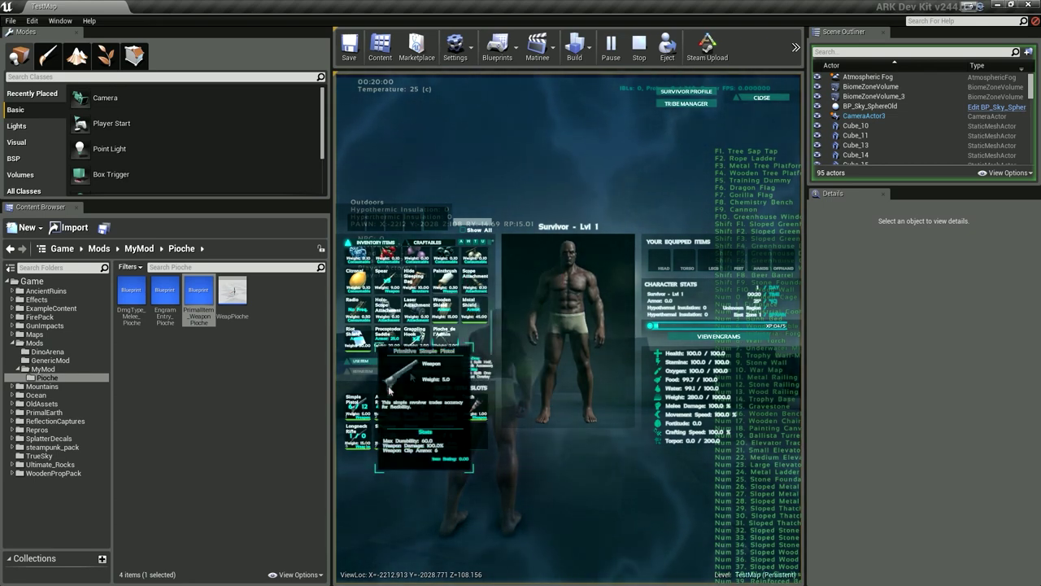
drag(443, 331, 471, 444)
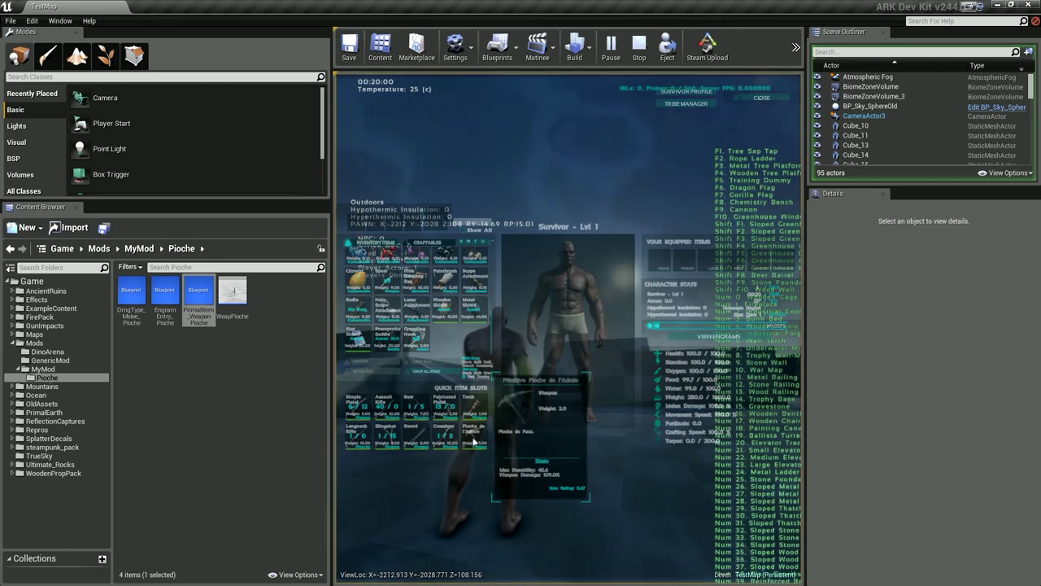
key(i)
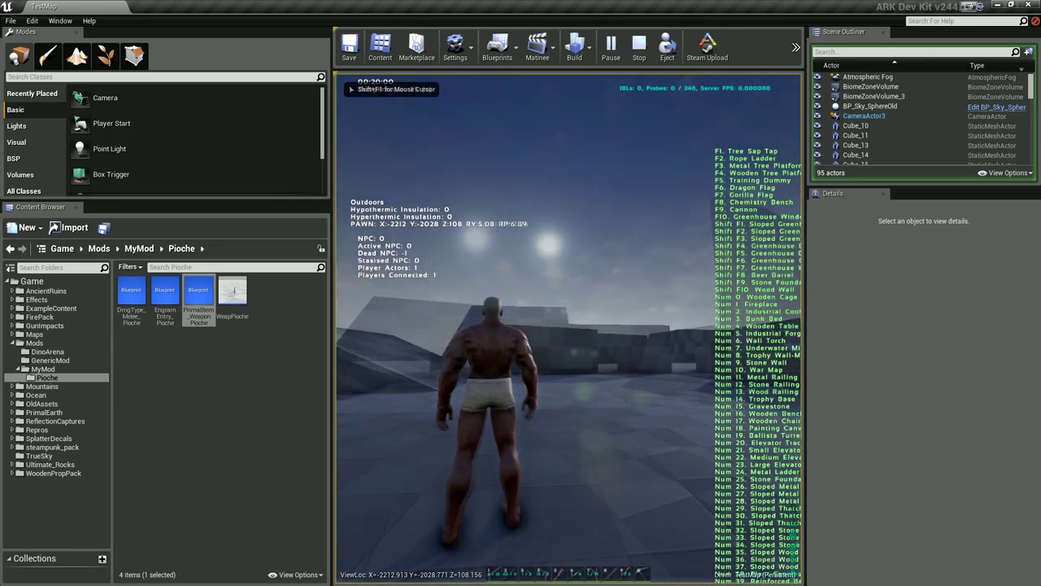
Toggle first-person view, run the survivor around the placed structures, and bring up the emote wheel
key(k)
key(k)
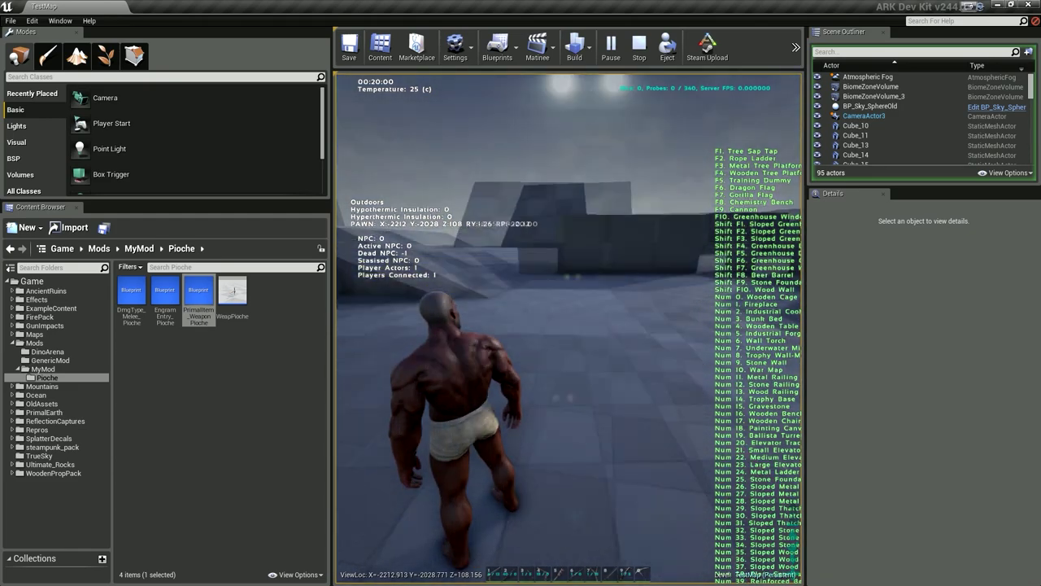
key(w)
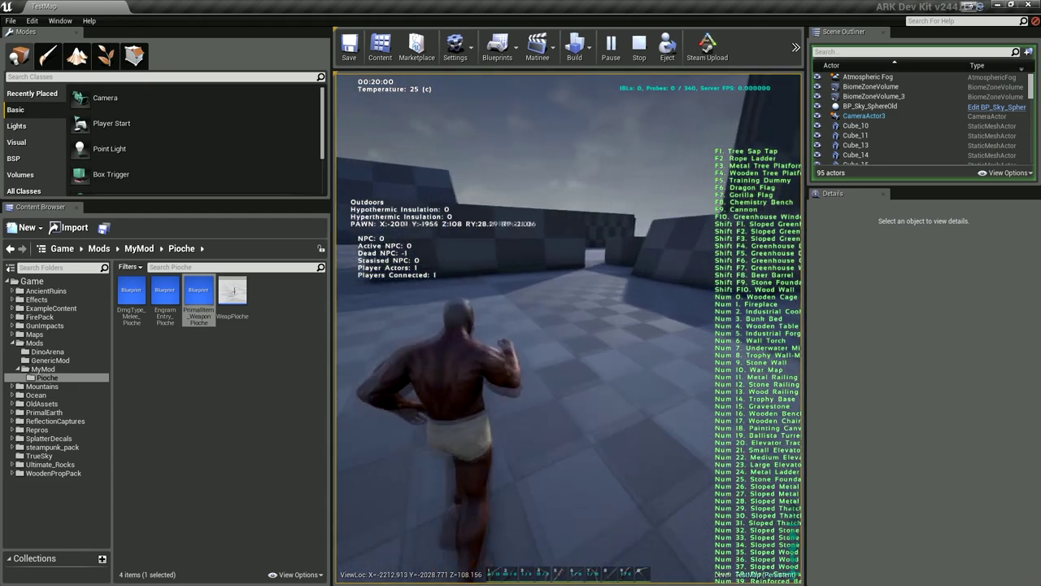
key(w)
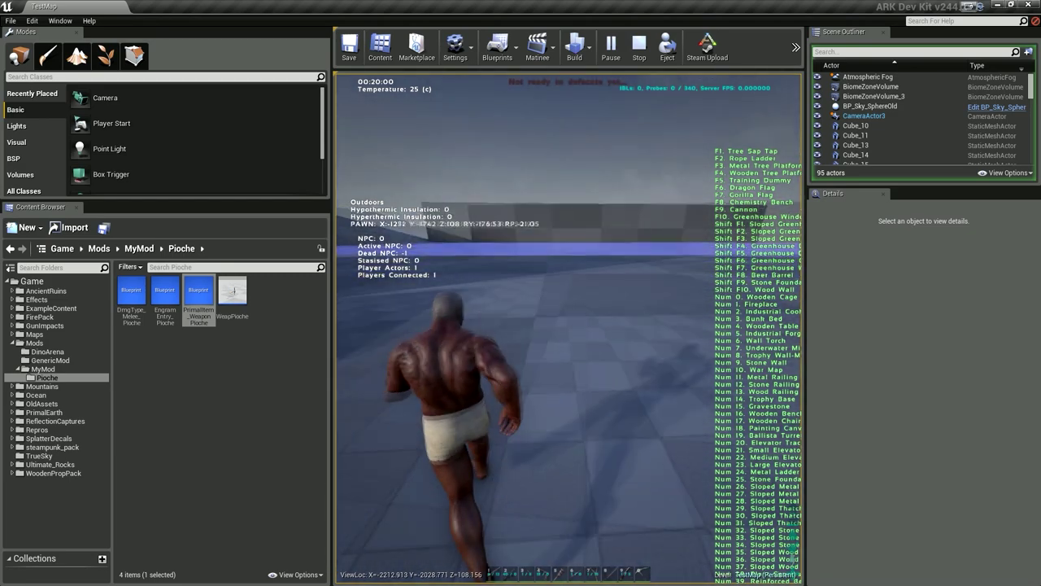
key(w)
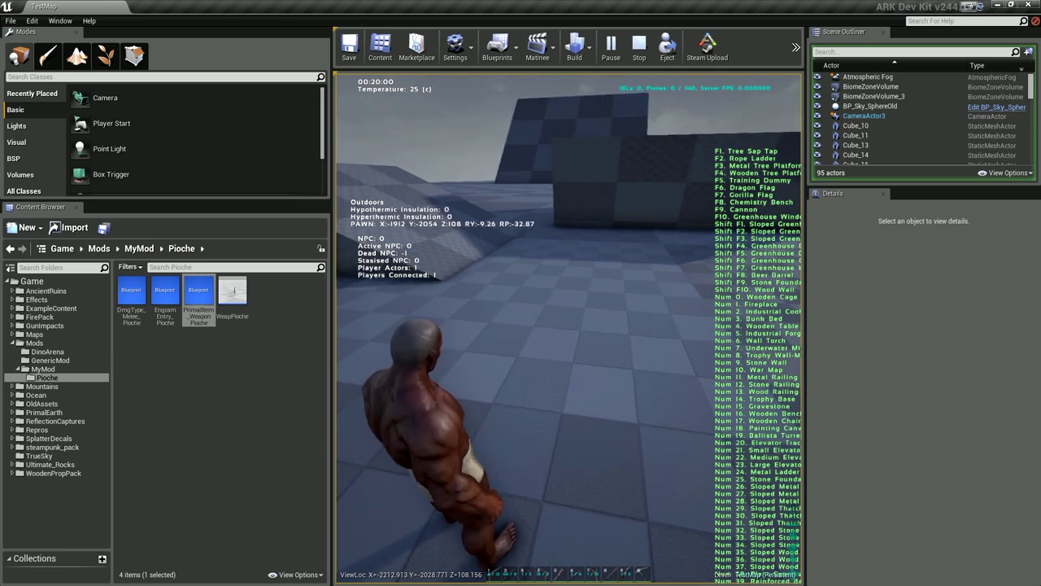
key(k)
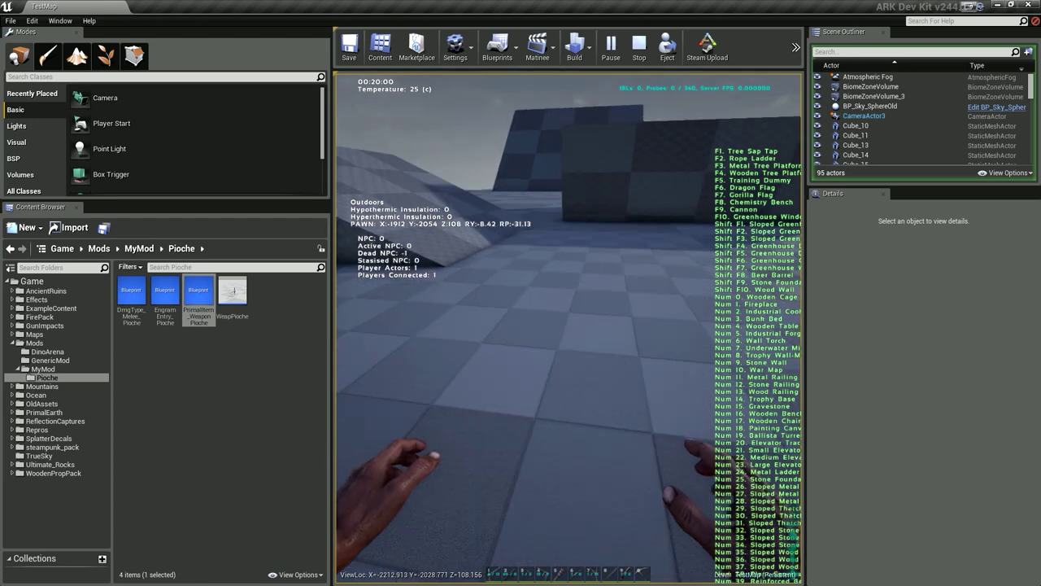
key(k)
key(e)
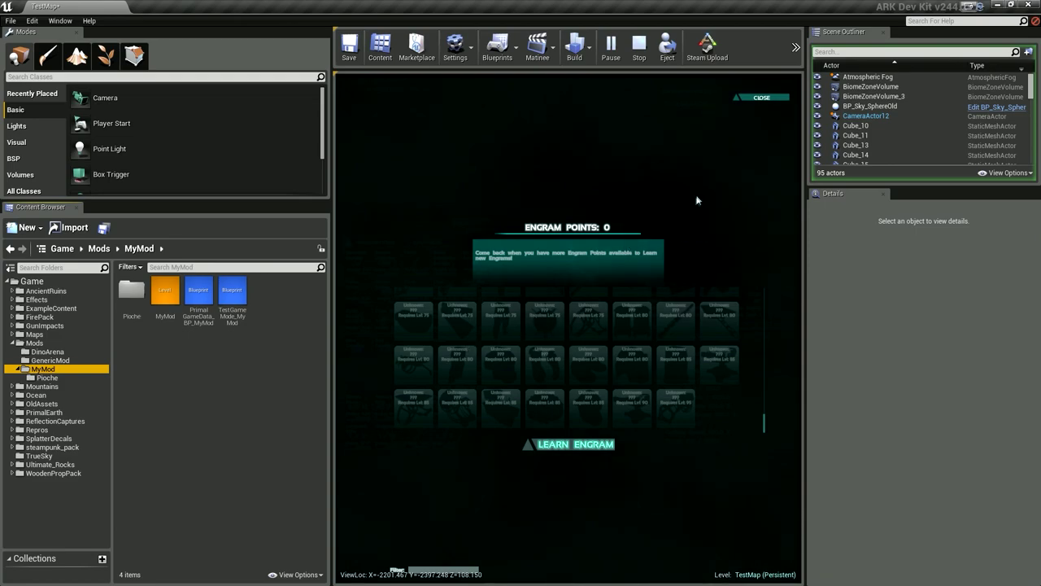
Open the ARK Mods folder in Explorer and view the Properties of mod folder 628916246
click(1000, 5)
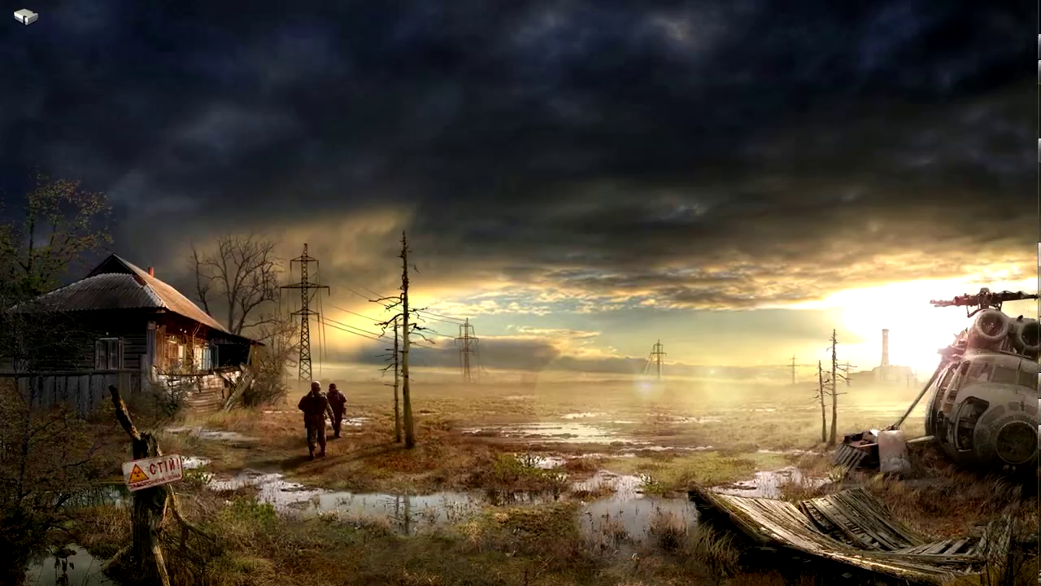
click(1026, 390)
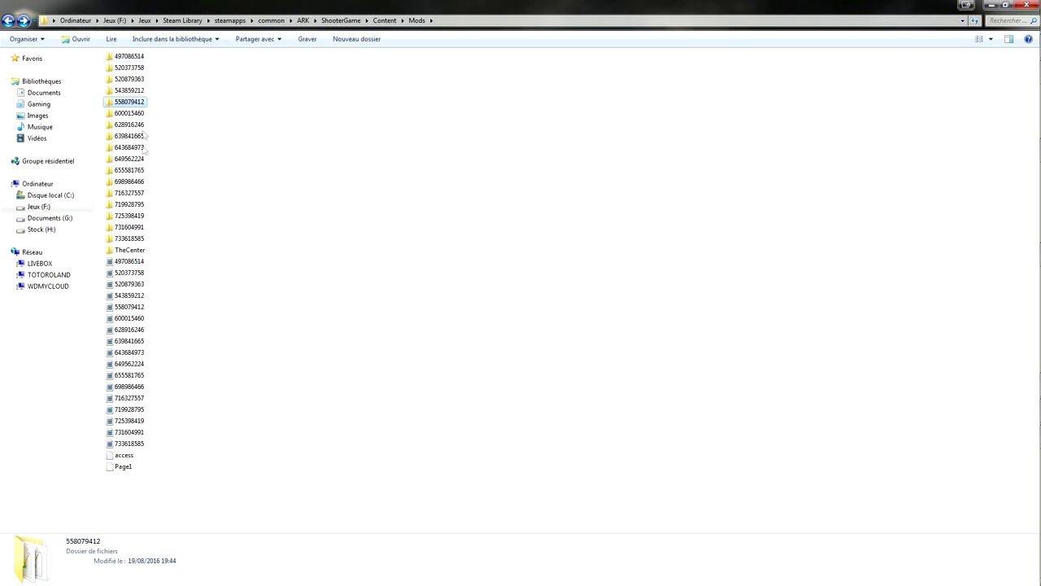
click(178, 174)
click(128, 125)
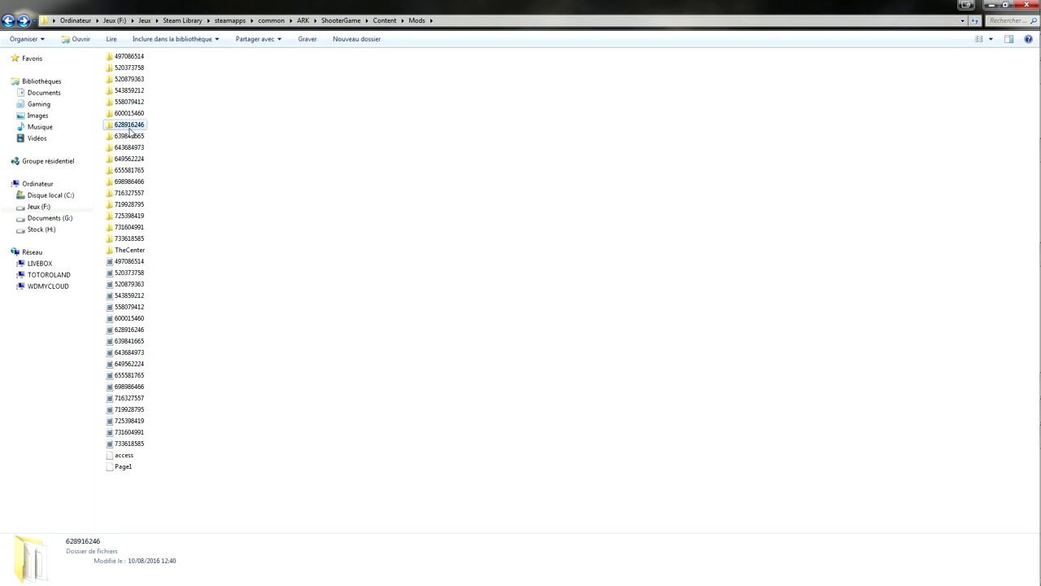
right_click(130, 127)
click(183, 384)
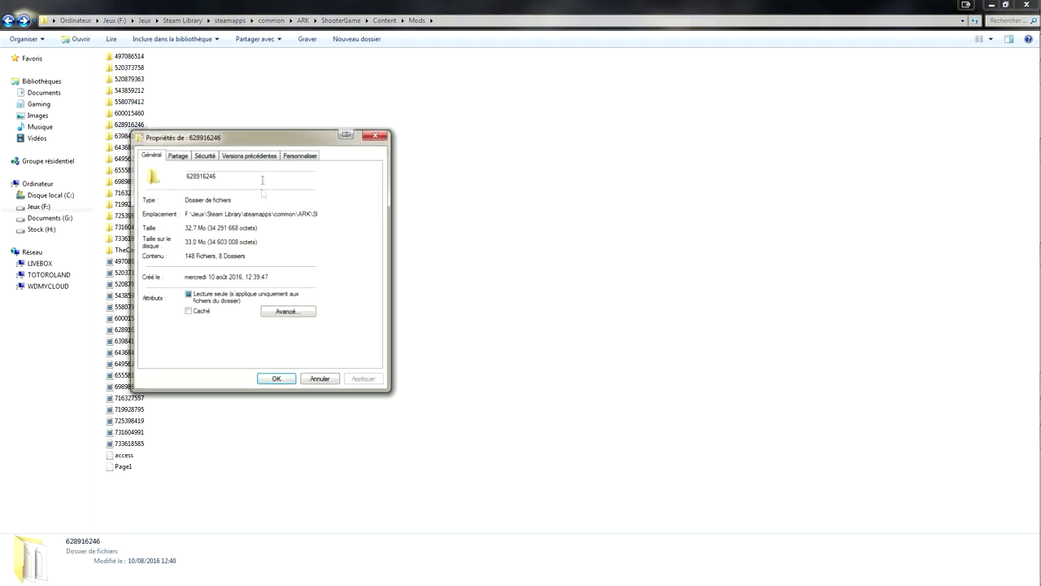
Copy the folder's full location path, close Properties, and return to the Dev Kit
drag(185, 213, 365, 219)
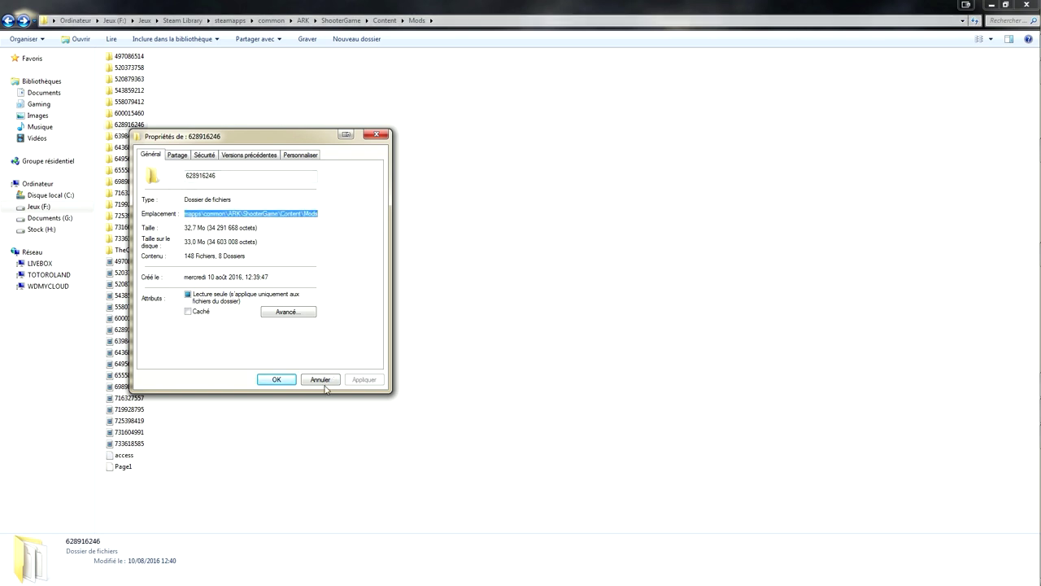
click(286, 381)
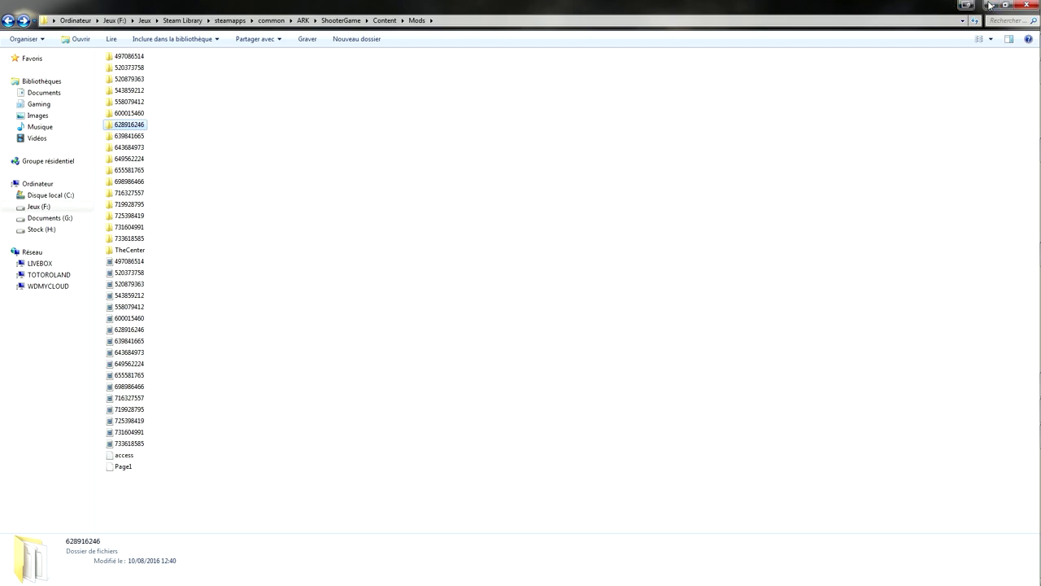
click(991, 5)
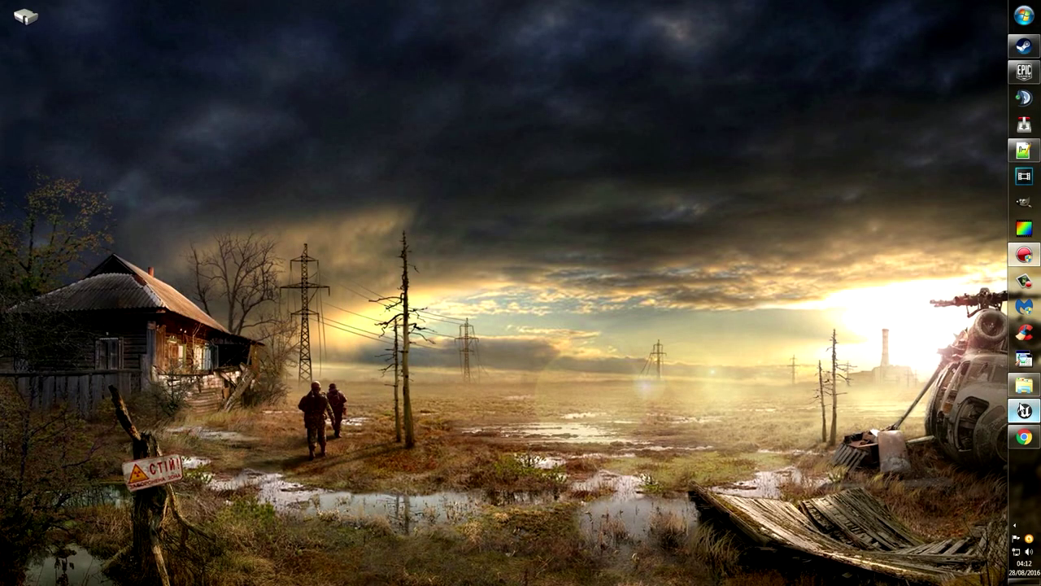
click(1025, 411)
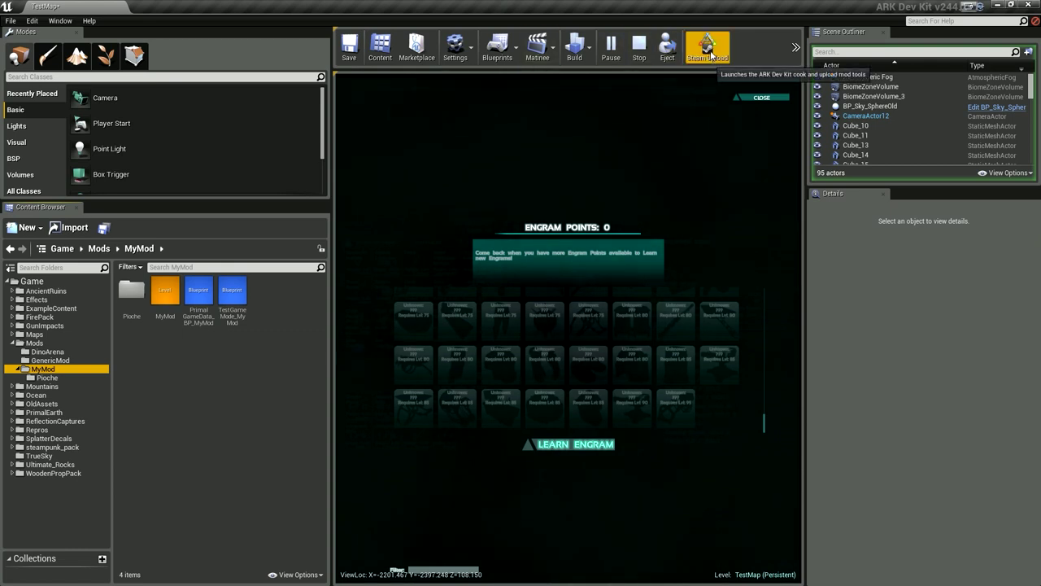
Cook MyMod as a game mod, with the pasted Mods path as Test Mod Output Directory
click(711, 56)
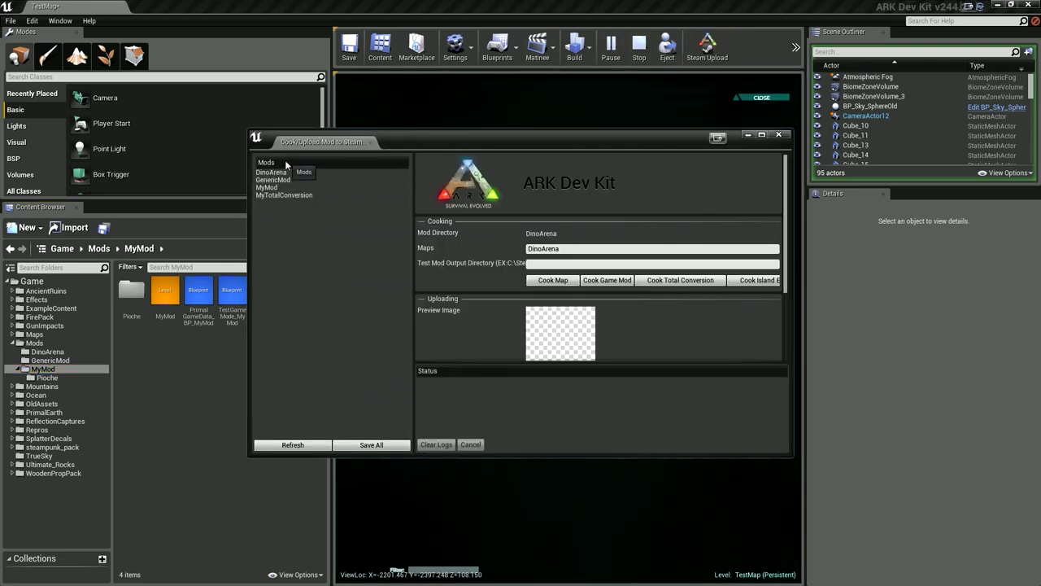
click(552, 263)
click(269, 188)
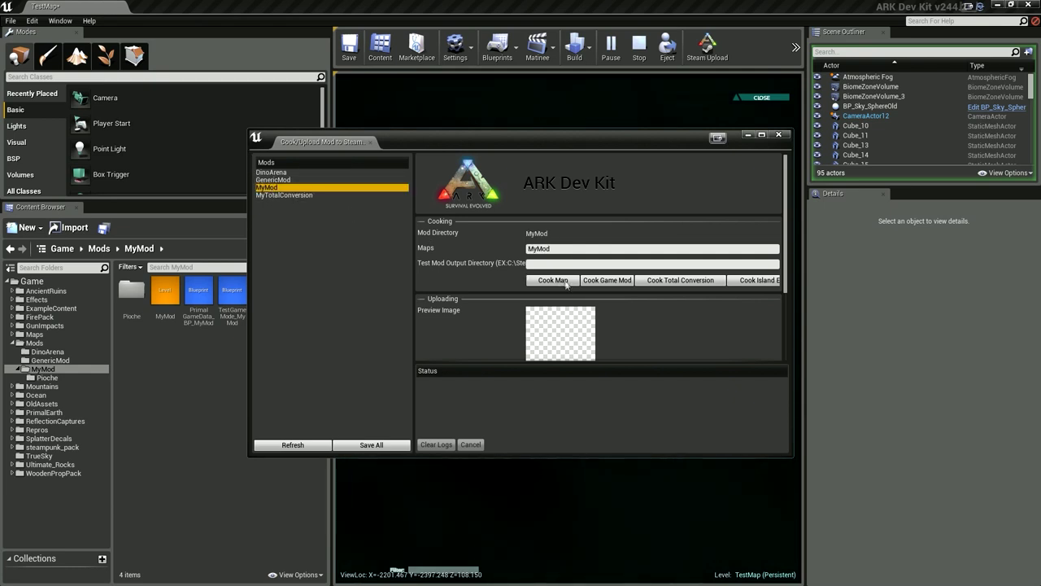
click(537, 263)
text(F:\Jeux\Steam Library\steamapps\common\ARK\ShooterGame\Content\Mods)
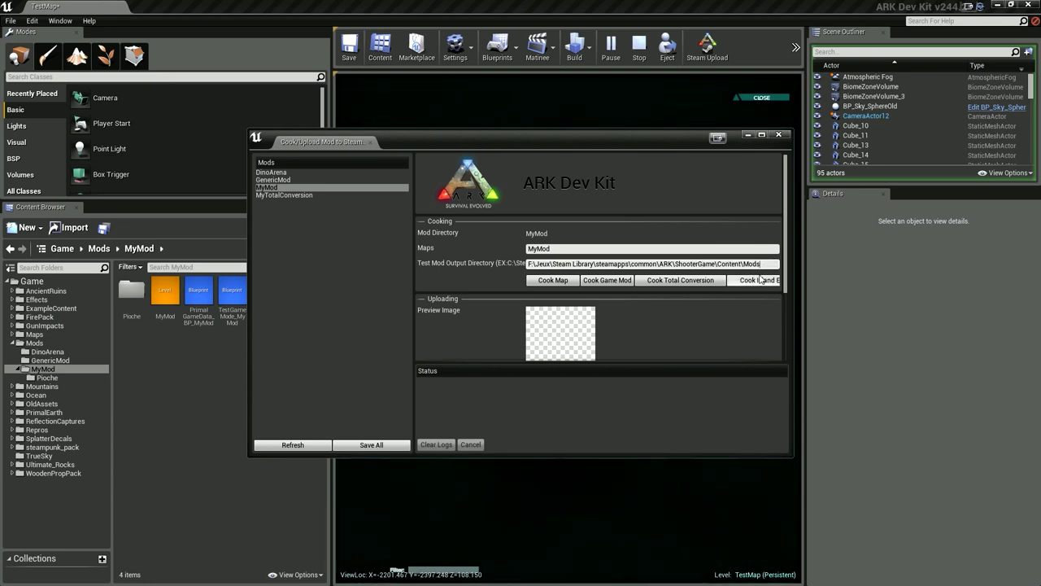
click(613, 282)
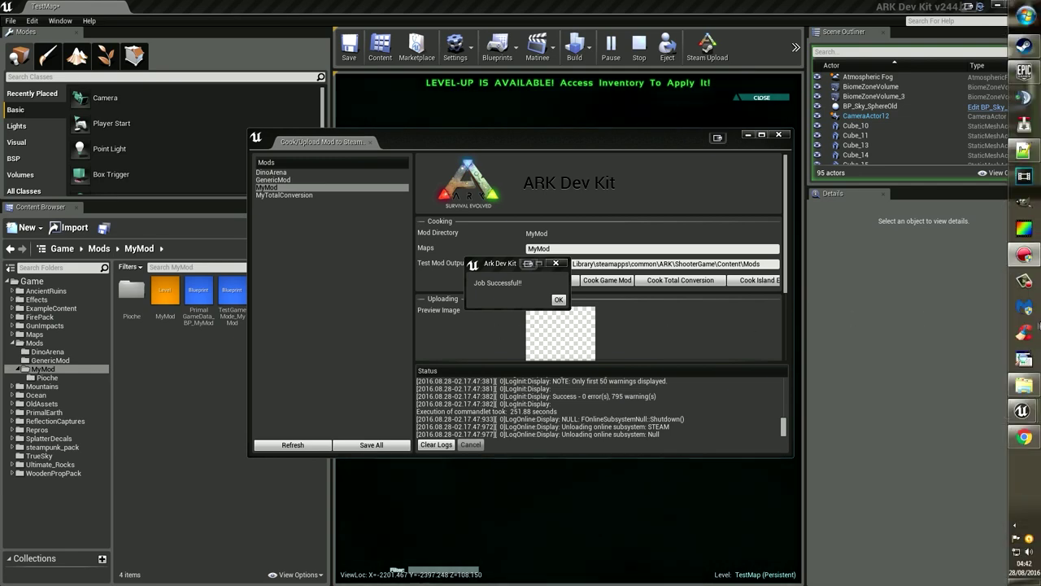
click(1026, 384)
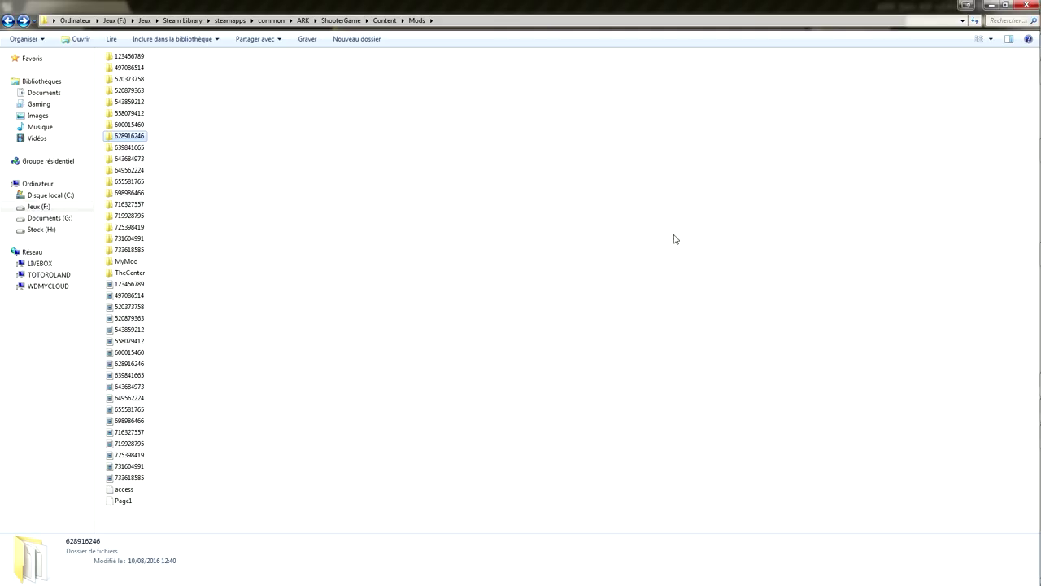
Browse the Mods folder and look inside the cooked MyMod folder and folder 123456789
click(10, 22)
click(22, 24)
click(135, 58)
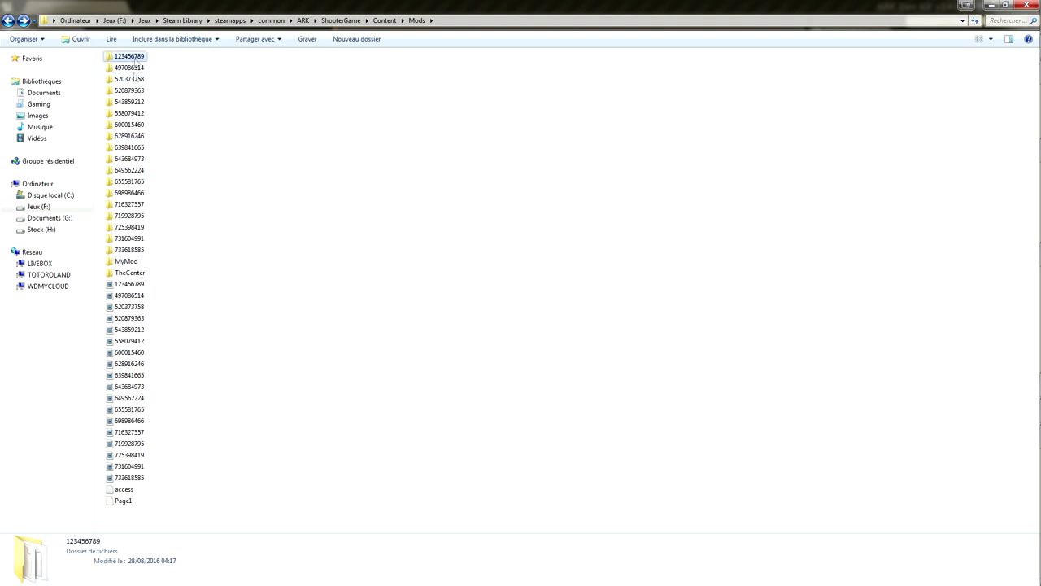
double_click(124, 262)
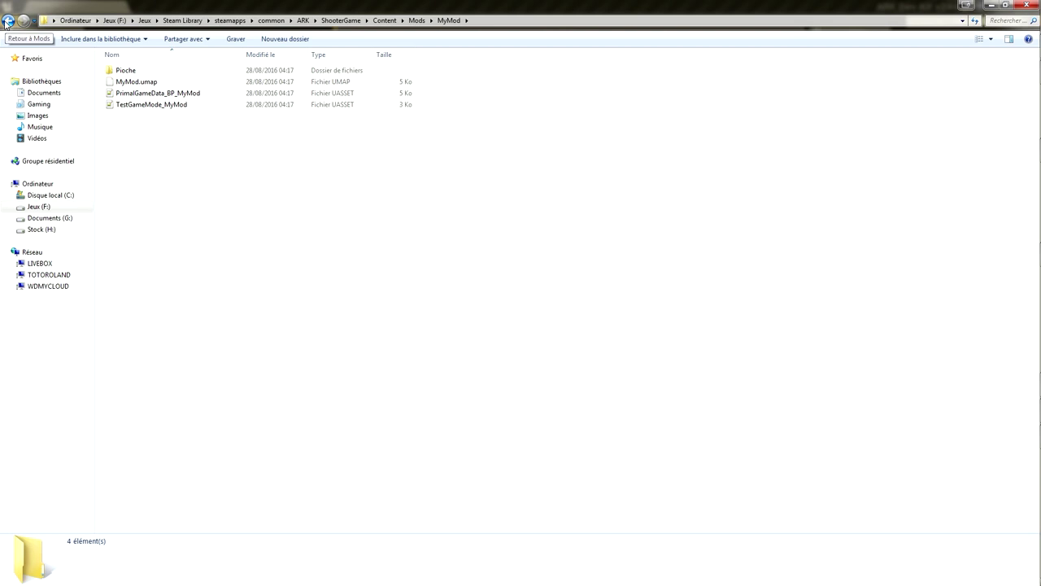
click(7, 20)
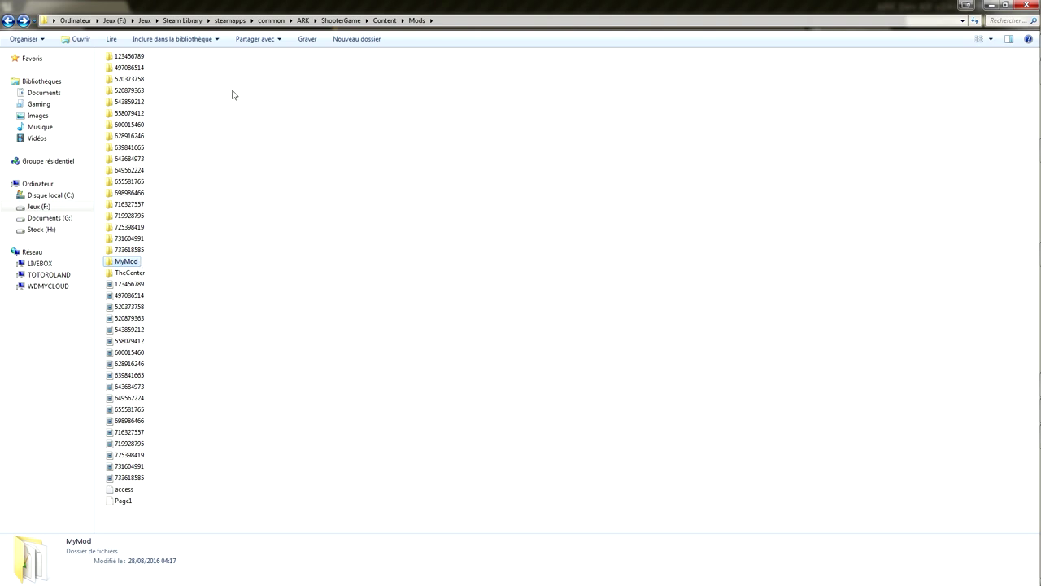
click(128, 59)
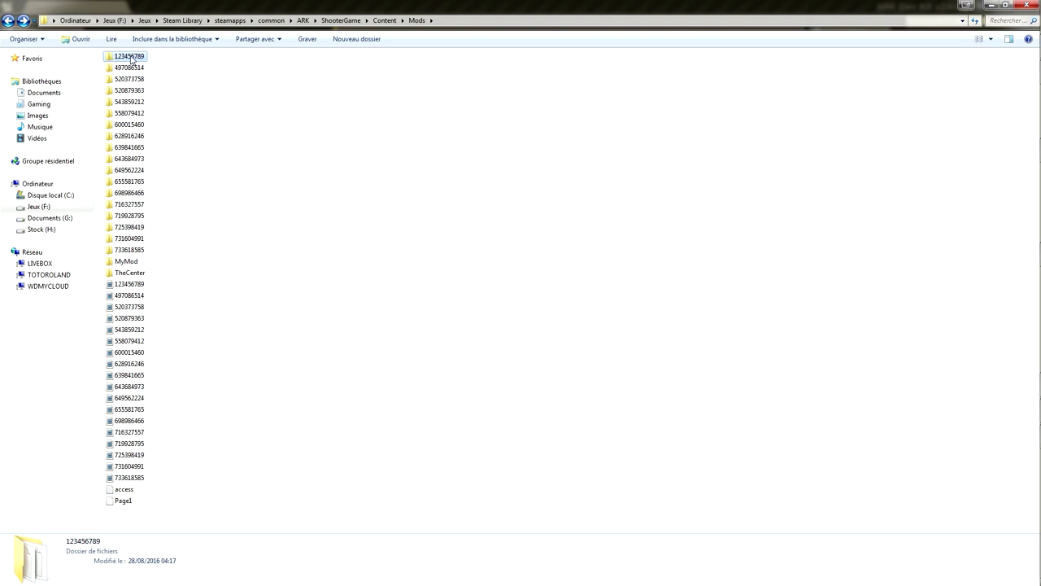
click(142, 285)
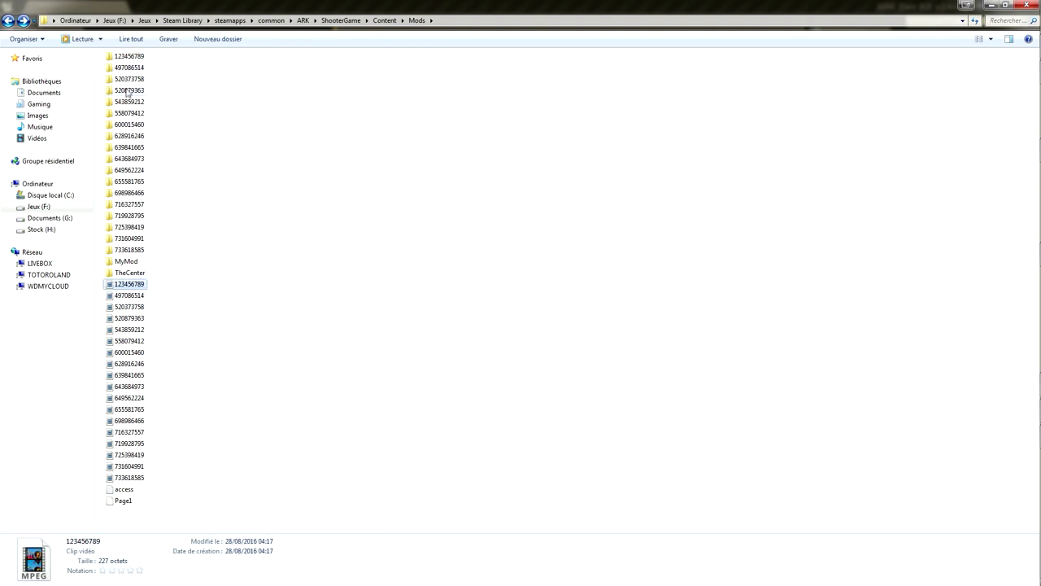
Compare the mod.info and modmeta.info files in 123456789 with MyMod, then close Explorer
click(131, 59)
double_click(131, 58)
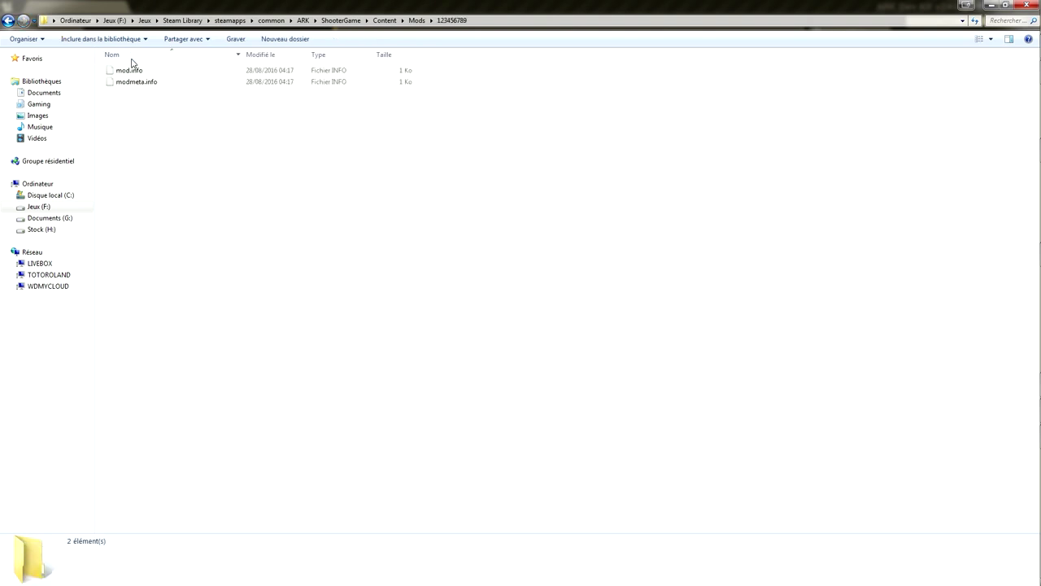
click(8, 20)
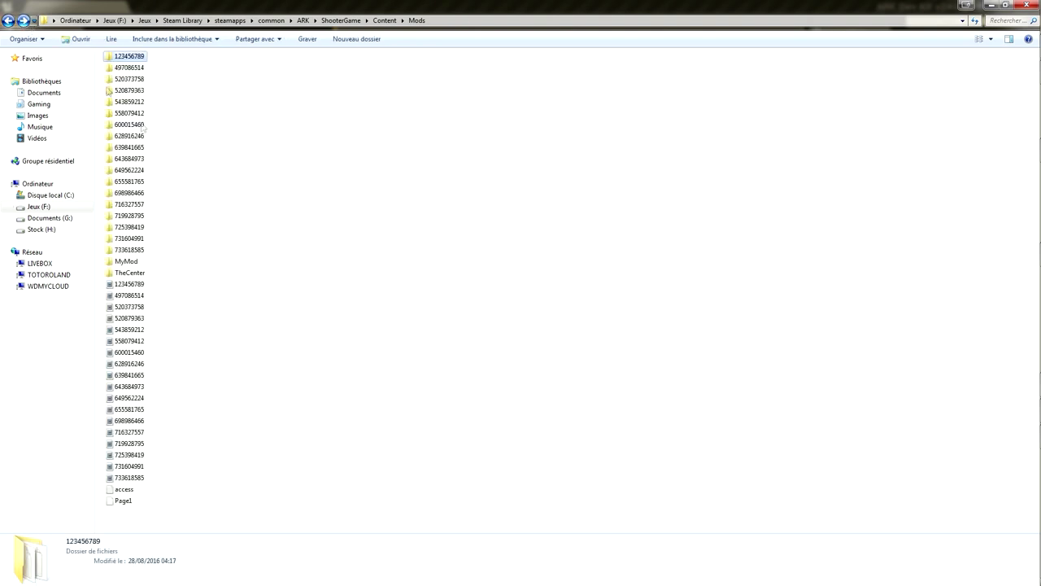
double_click(125, 263)
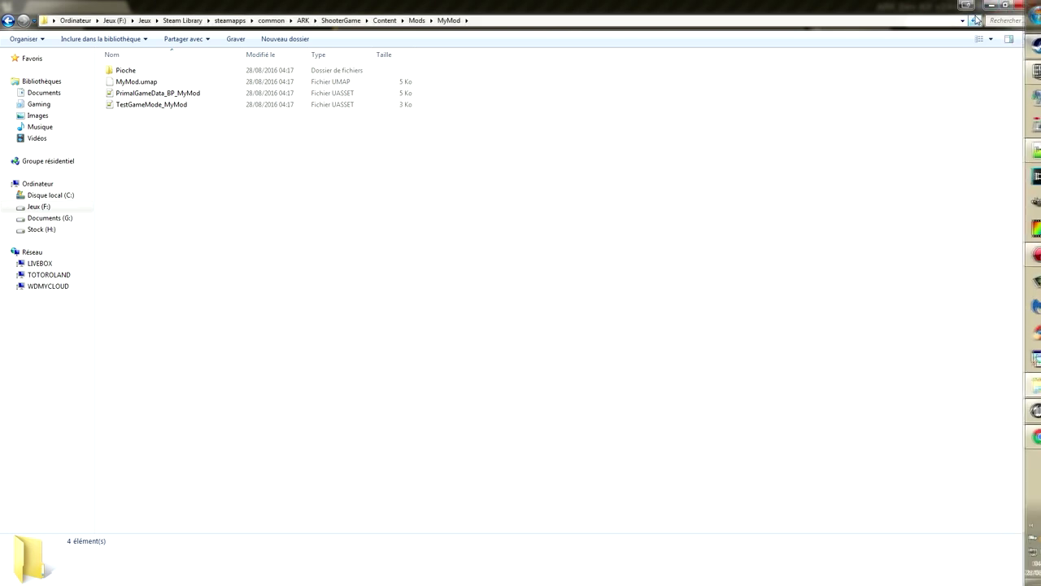
click(8, 20)
double_click(144, 65)
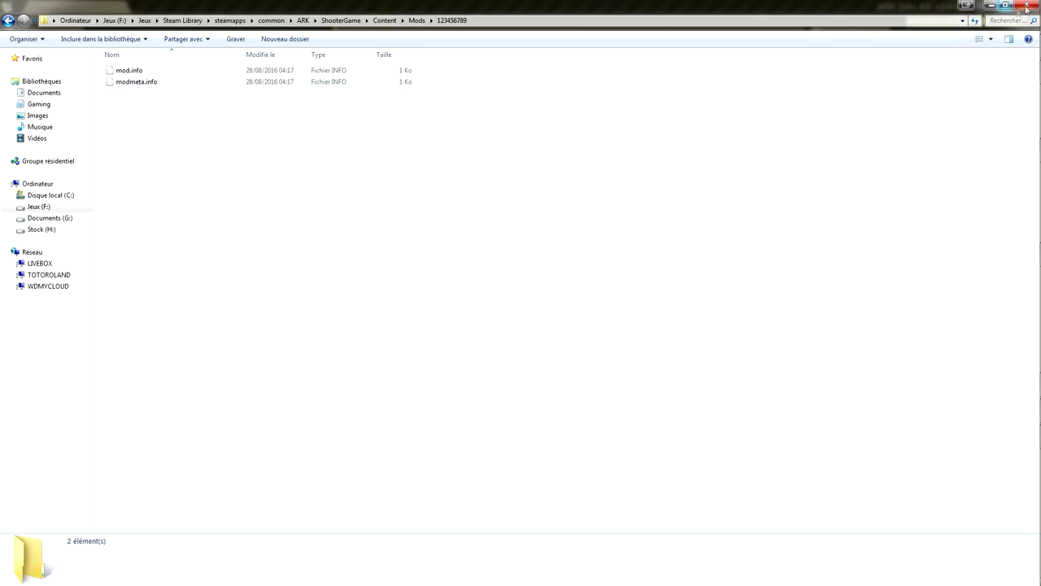
click(998, 6)
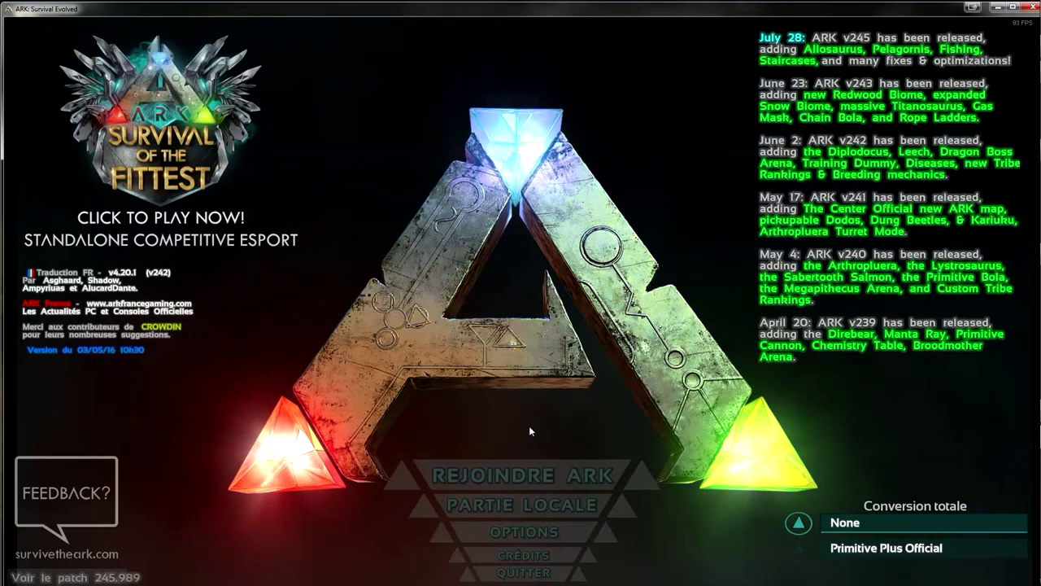
Open PARTIE LOCALE, select the MODTEST mod, and launch a solo game on The Island
click(488, 510)
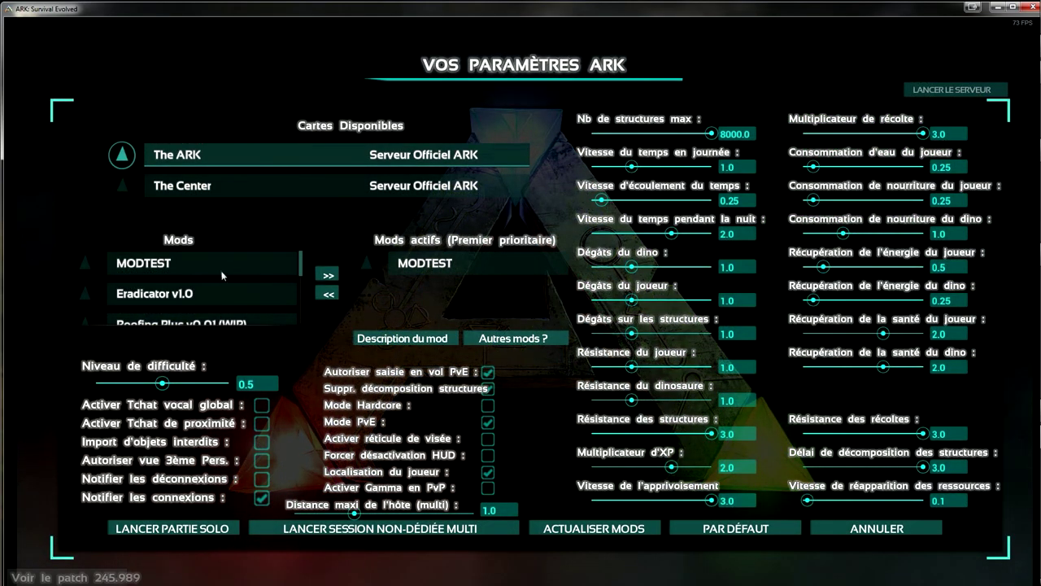
click(193, 269)
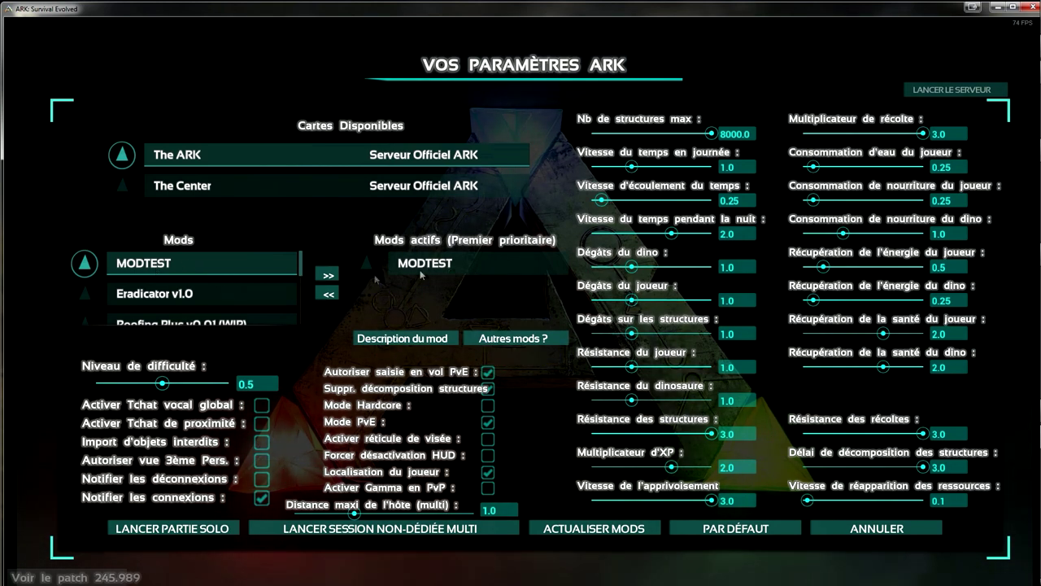
scroll(305, 282, down, 5)
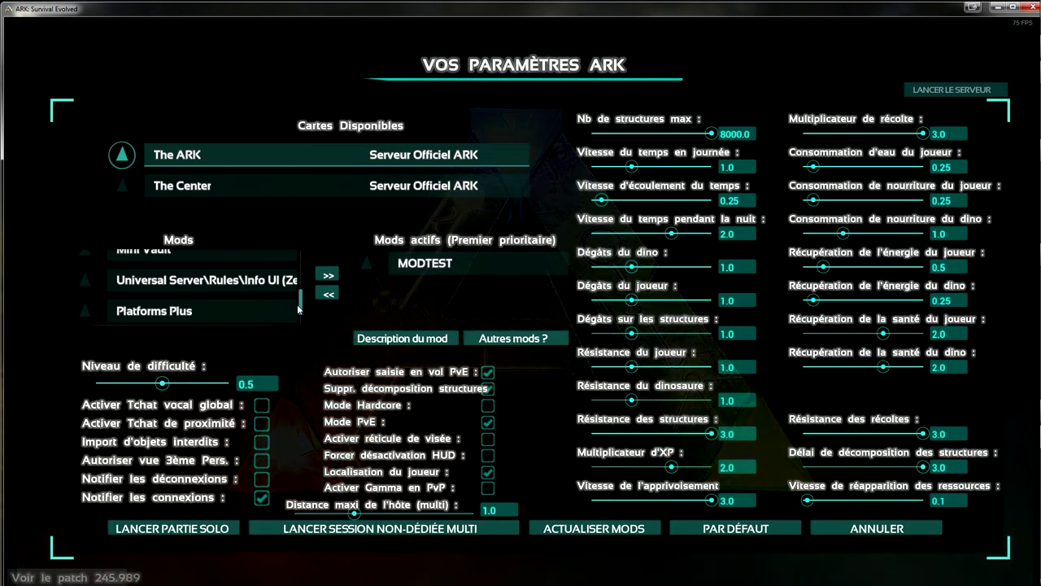
scroll(302, 303, up, 3)
scroll(303, 293, up, 2)
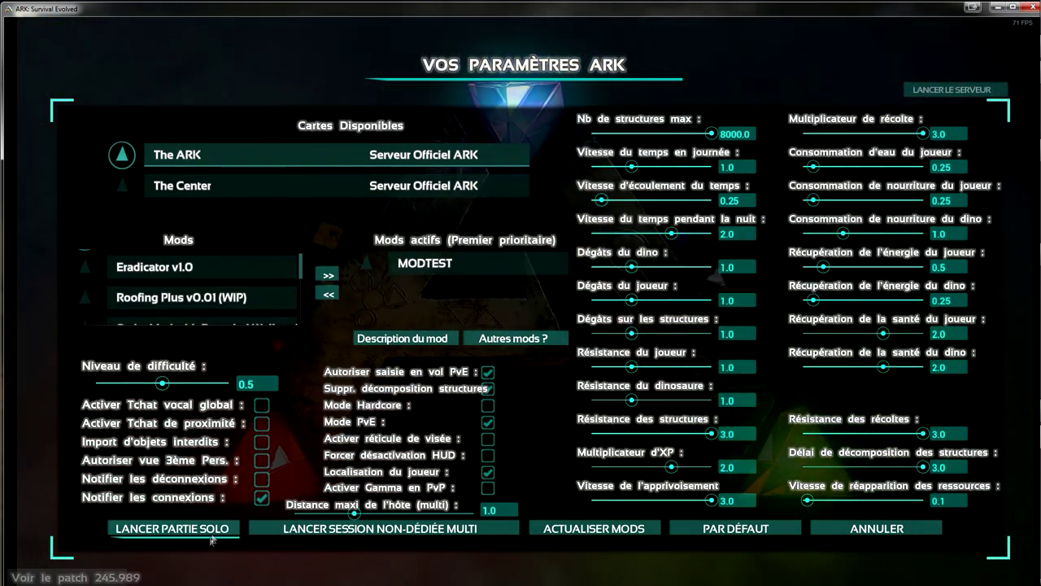
click(169, 528)
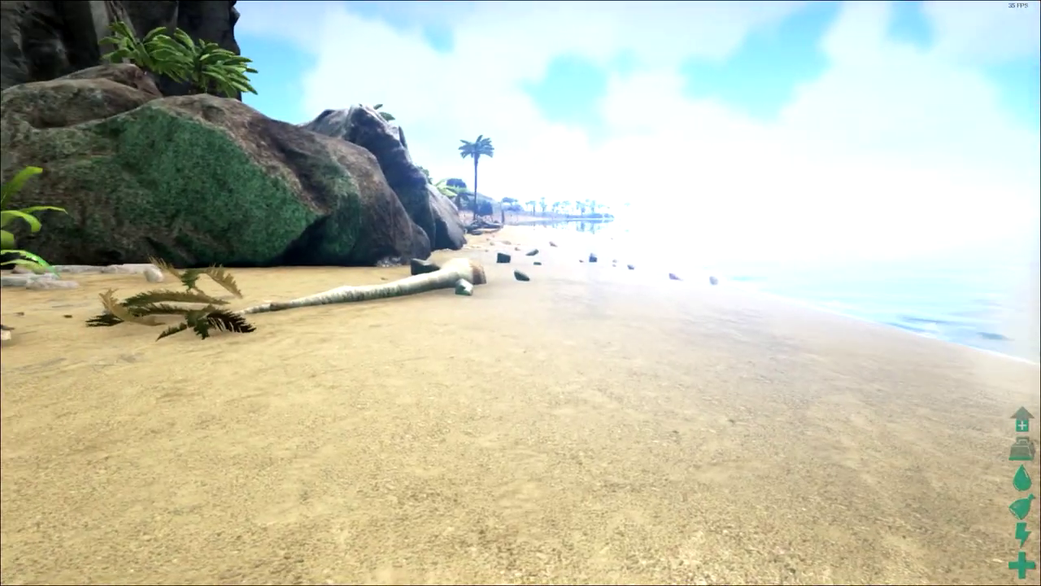
Run admincheat giveitem for PrimalItem_WeaponPioche in the game console
key(Tab)
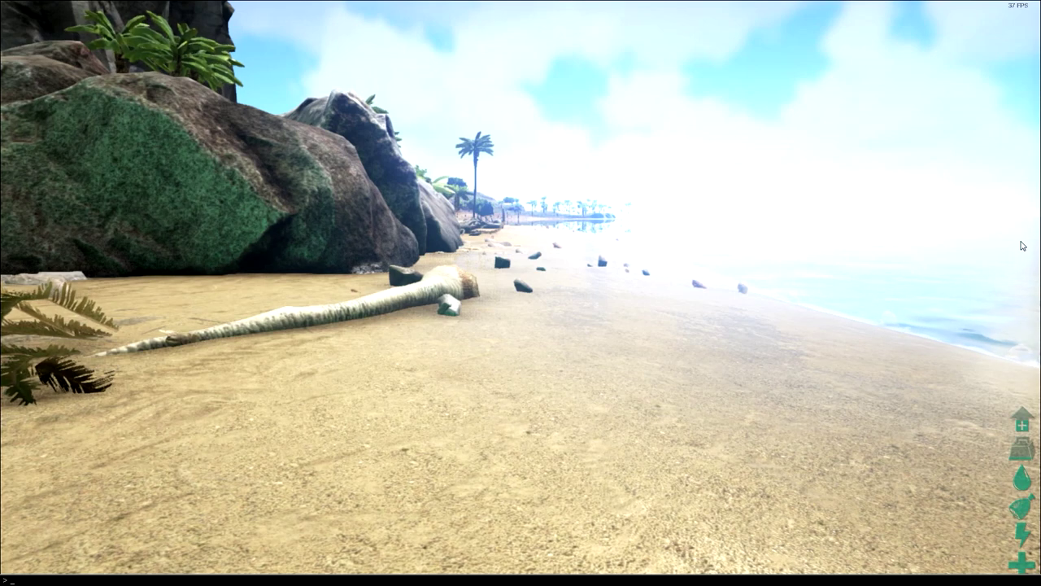
text(admincheat giveitem "Blueprint'/Game/Mods/MyMod/Pioche/PrimalItem_WeaponPioche.PrimalItem_WeaponPioche'" 1 1 0)
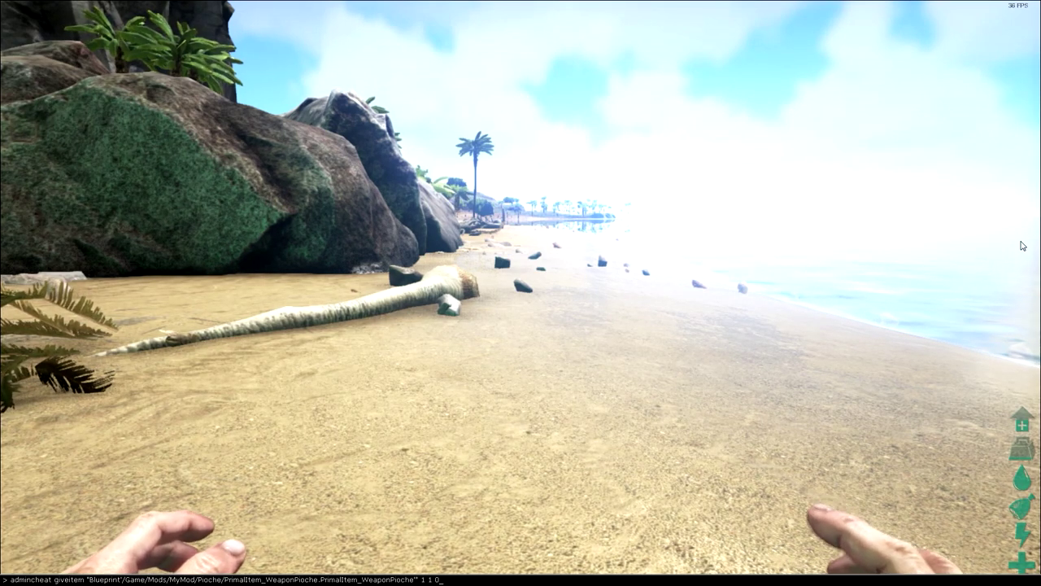
key(Return)
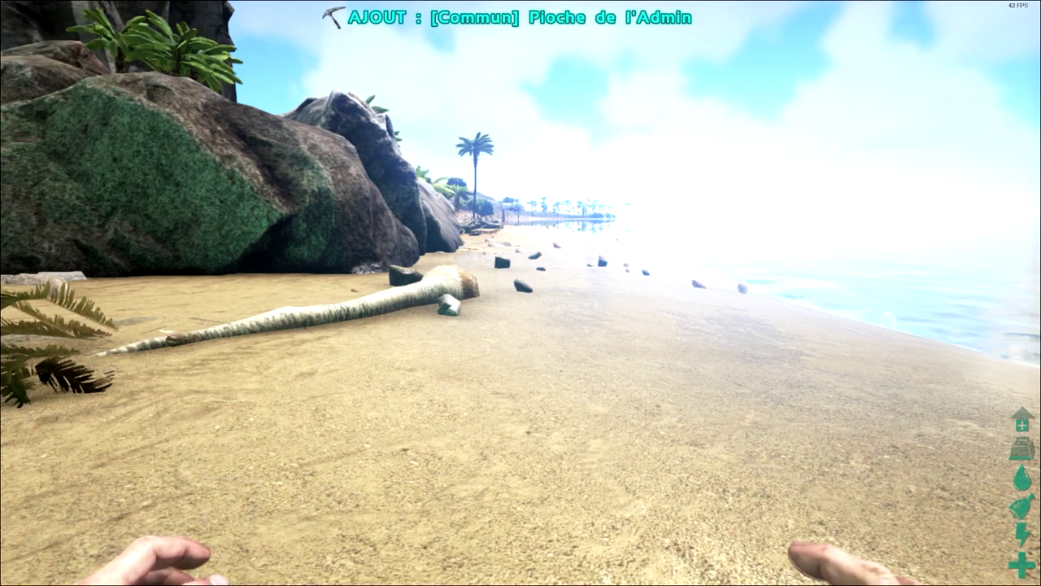
Drop the saddle, hat and goggles skins and put the pickaxe in quick slot 1
key(i)
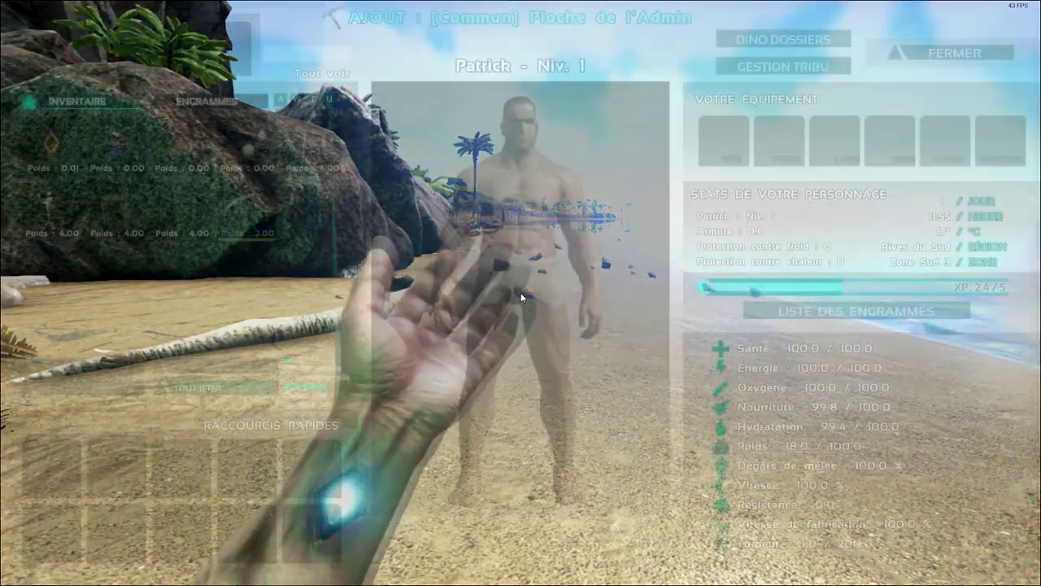
click(798, 312)
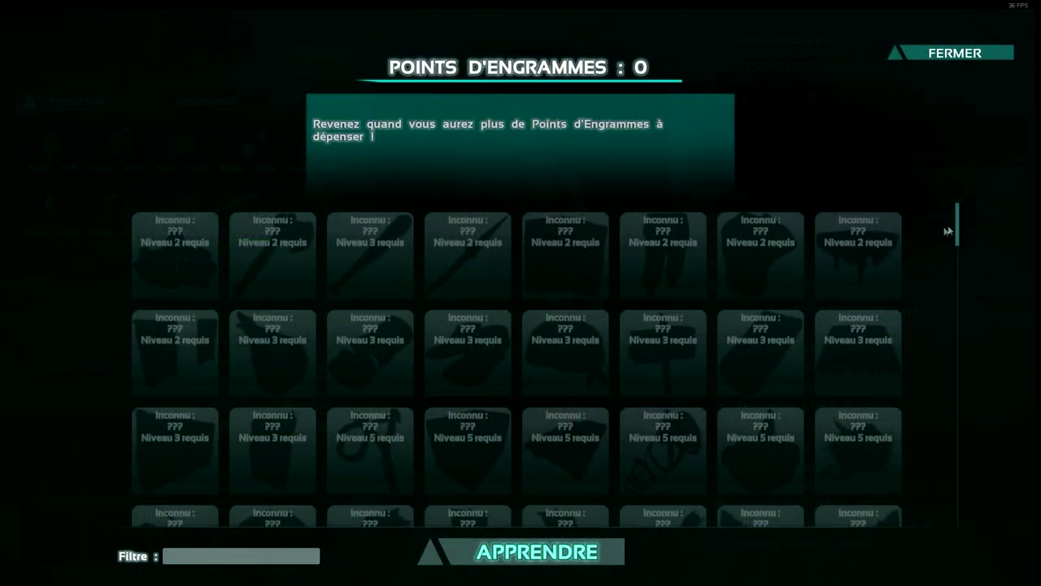
drag(958, 226, 959, 521)
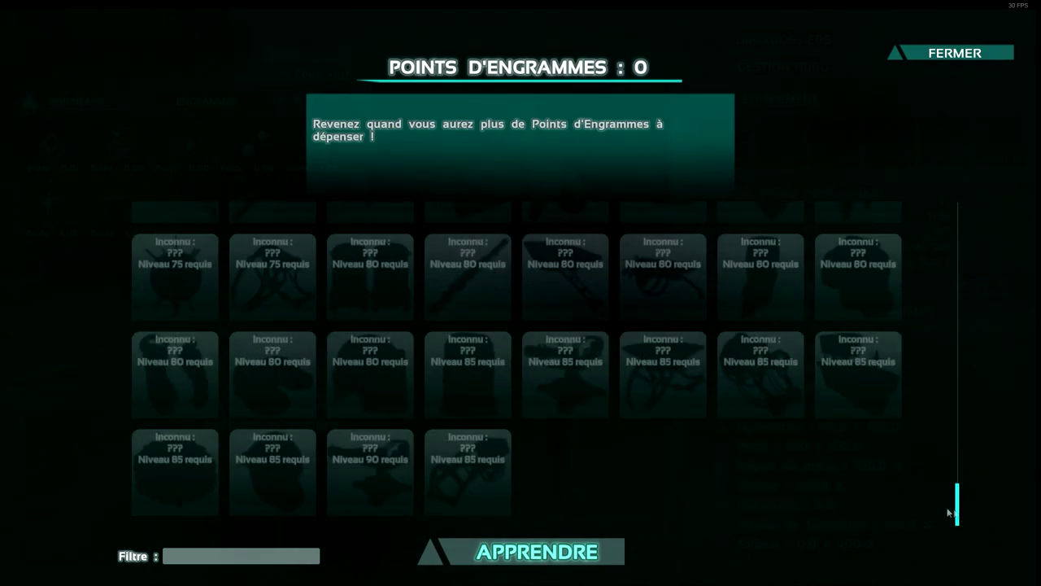
key(Escape)
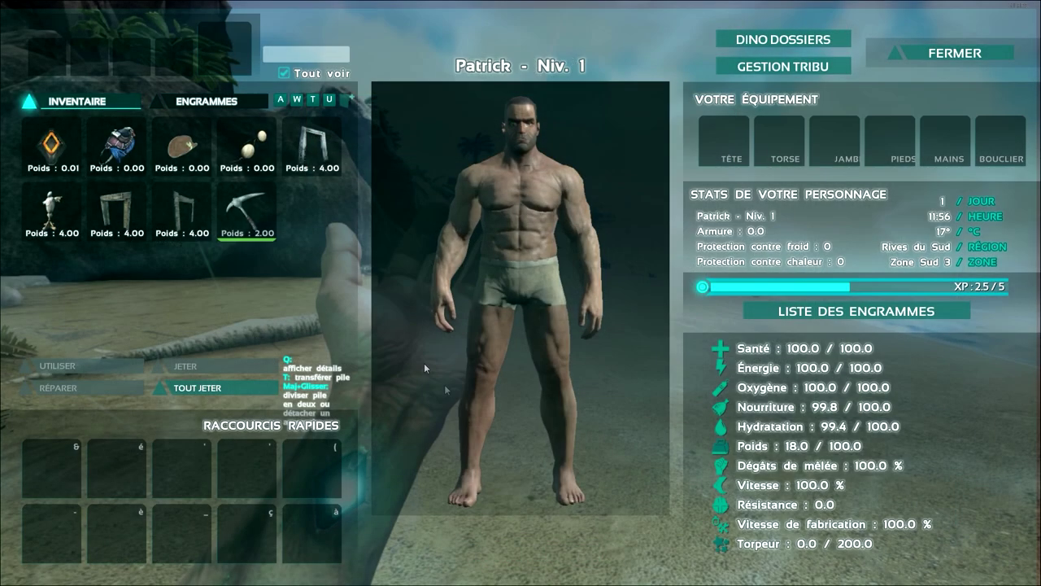
mouse_move(231, 233)
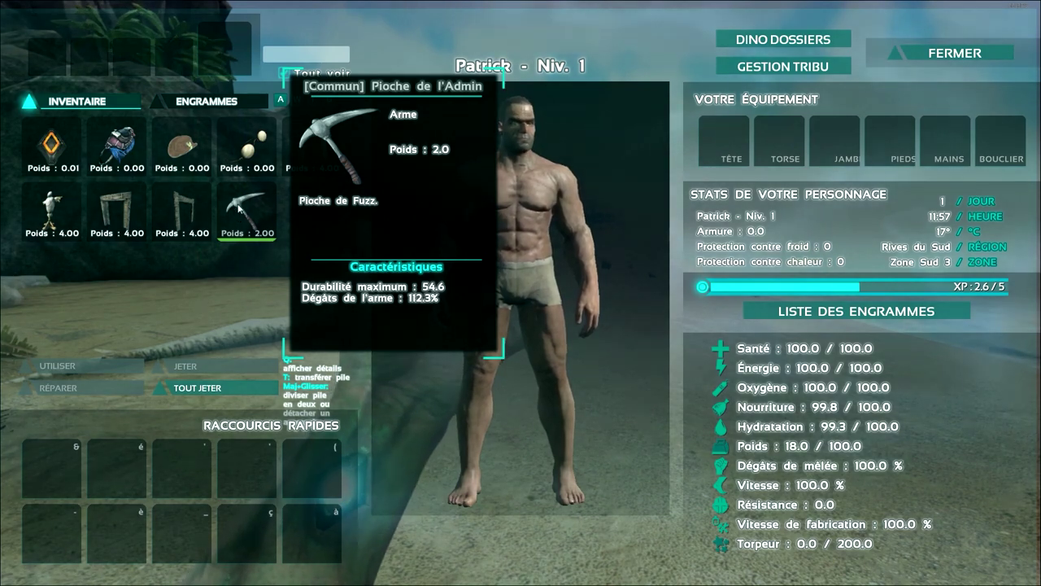
click(237, 213)
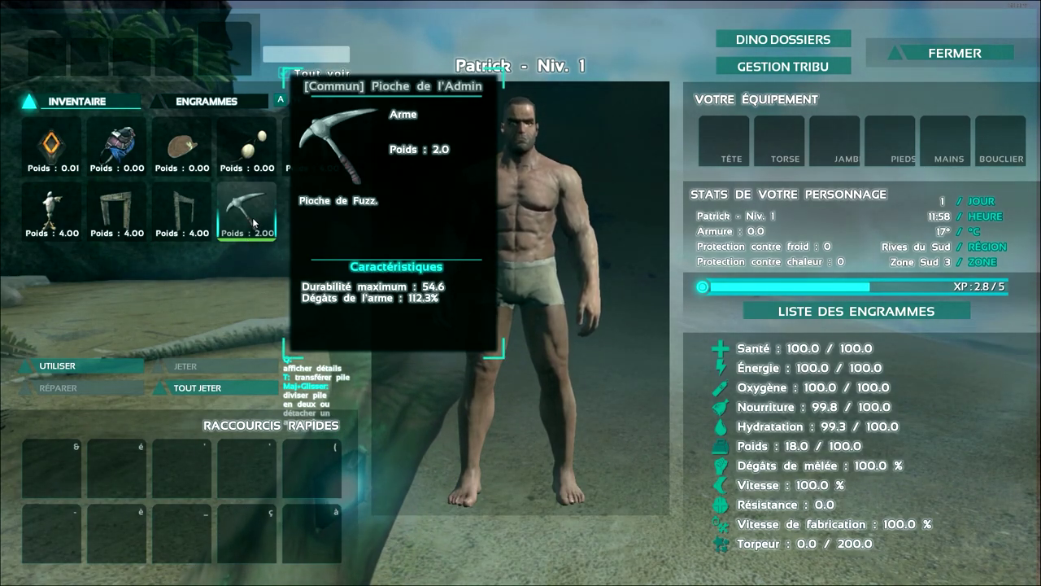
key(o)
key(o)
key(o)
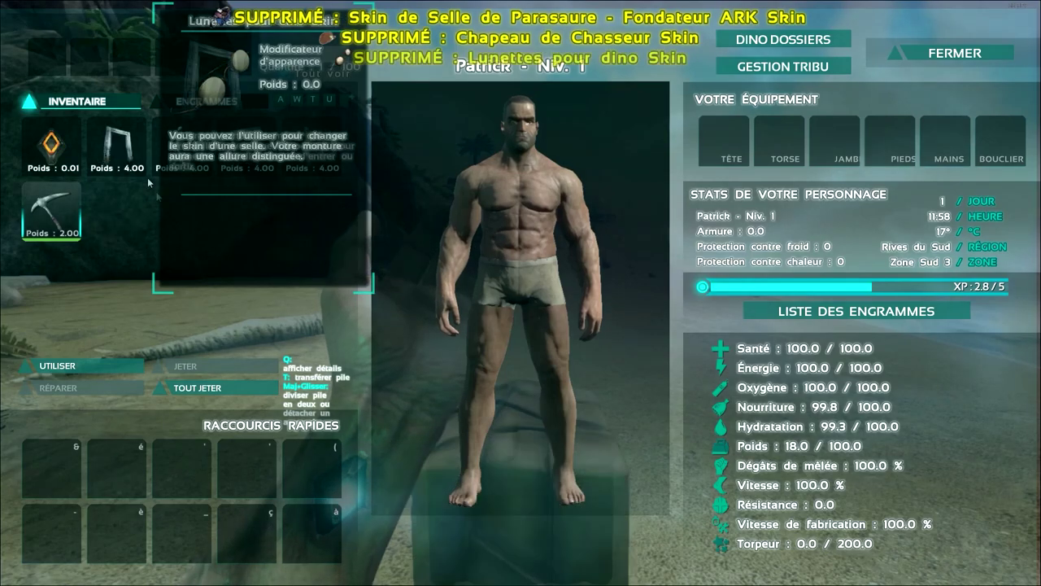
key(ampersand)
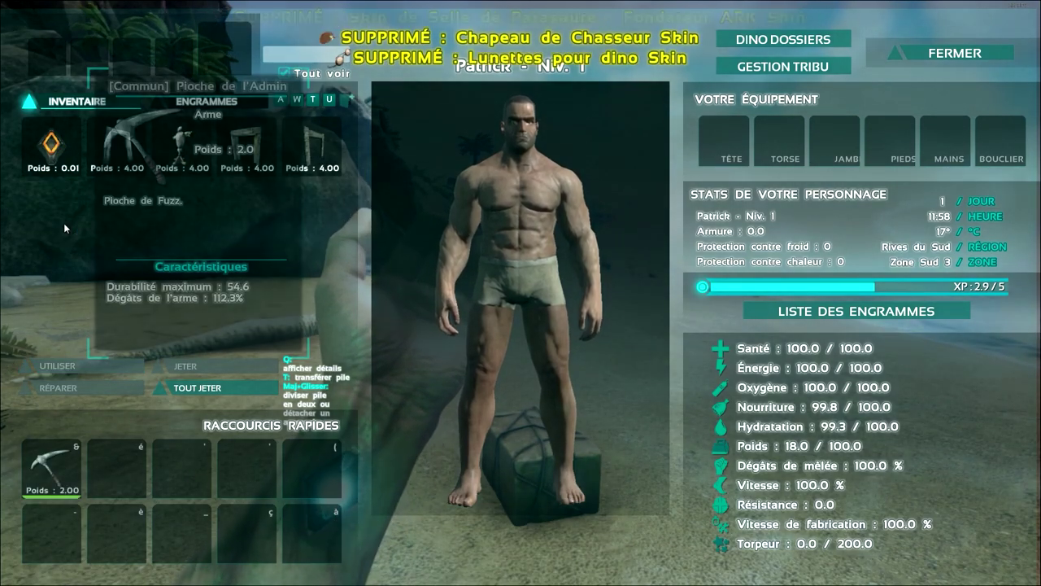
Equip the pickaxe, then load three Dino-Portail gates and the training mannequin into quick slots 2–5
key(i)
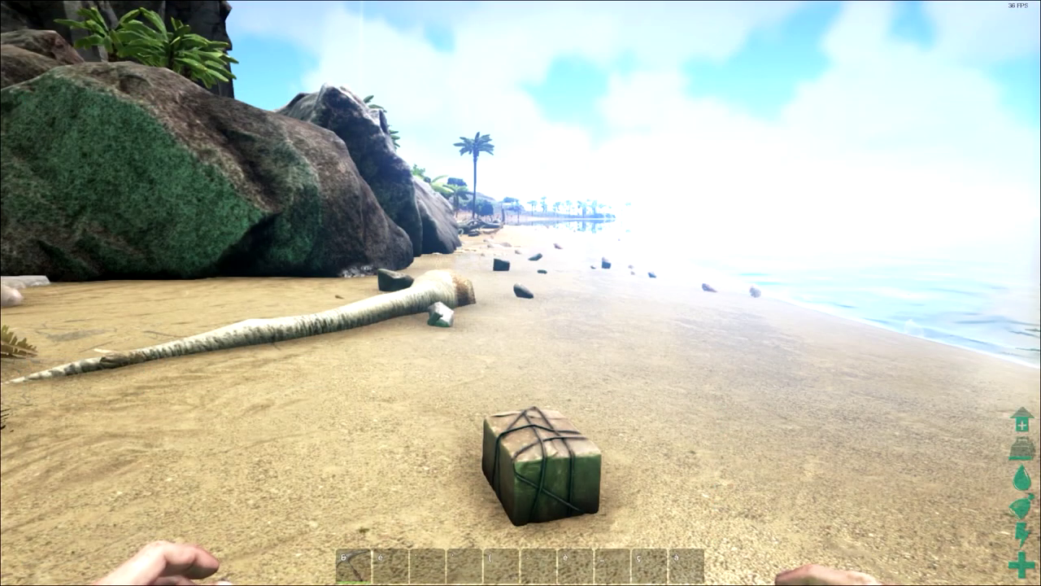
key(ampersand)
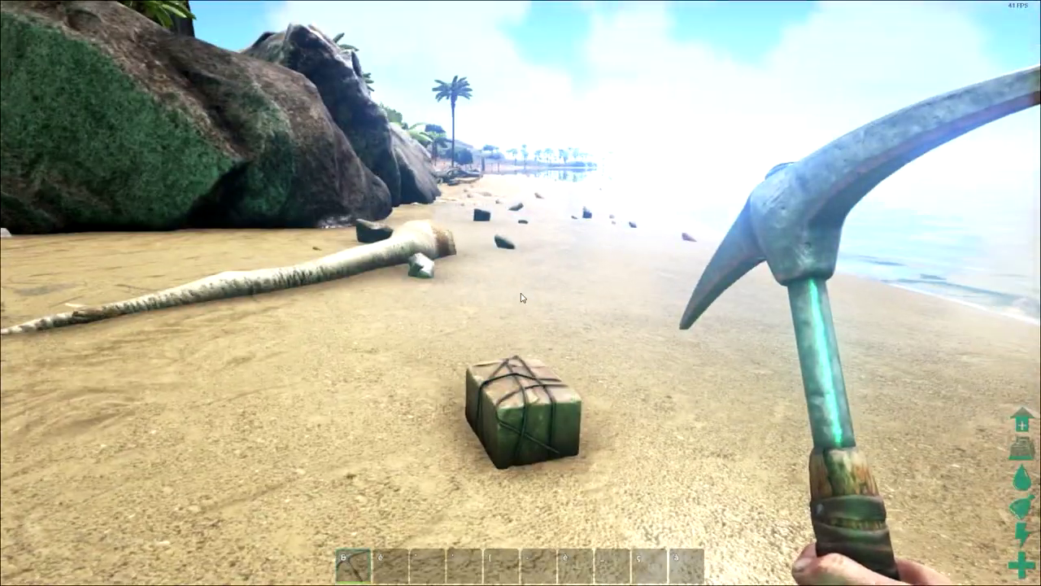
key(i)
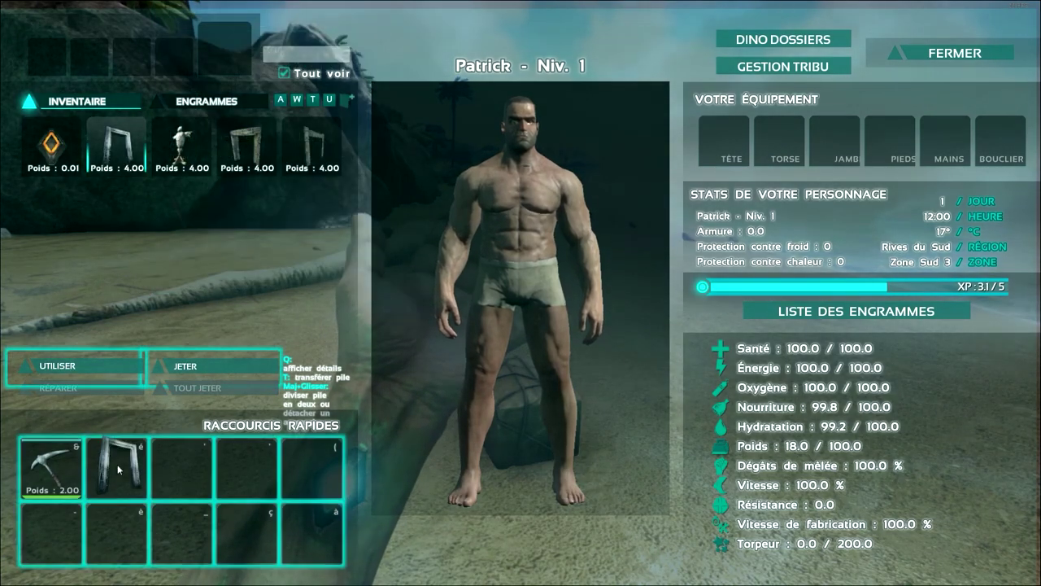
drag(114, 147, 117, 464)
drag(188, 448, 184, 465)
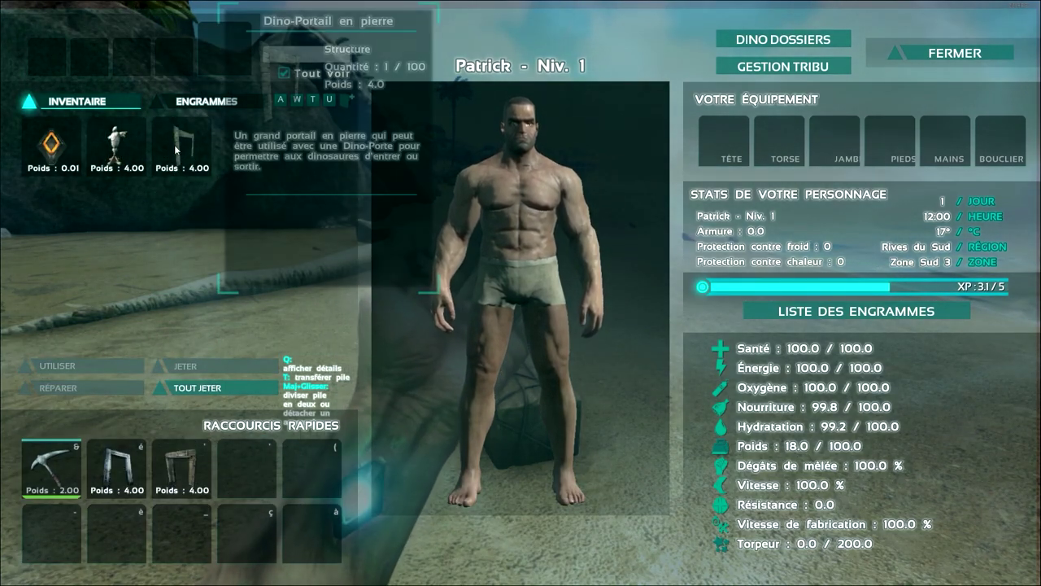
drag(244, 147, 241, 460)
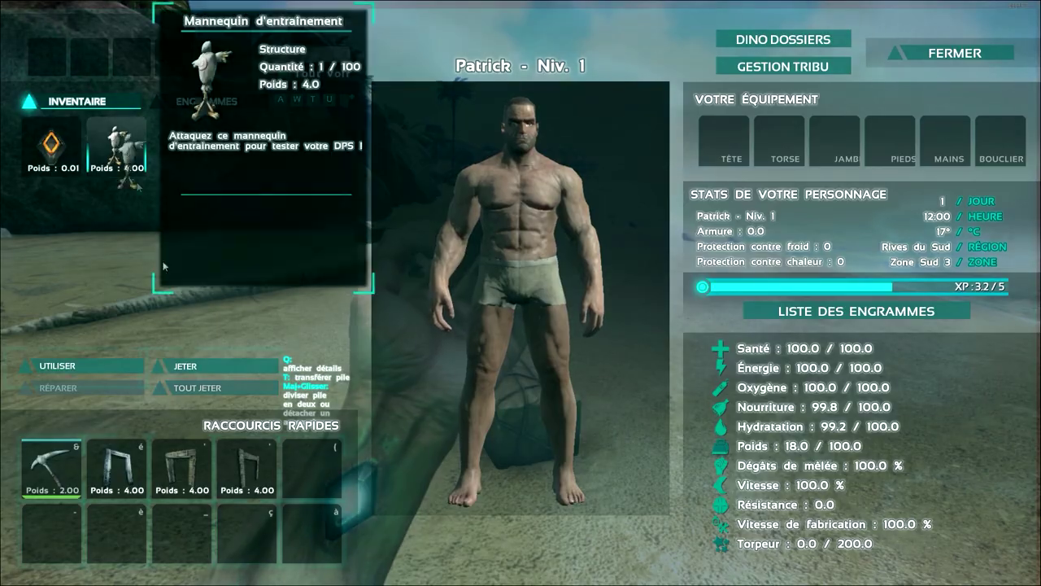
drag(122, 155, 305, 476)
key(i)
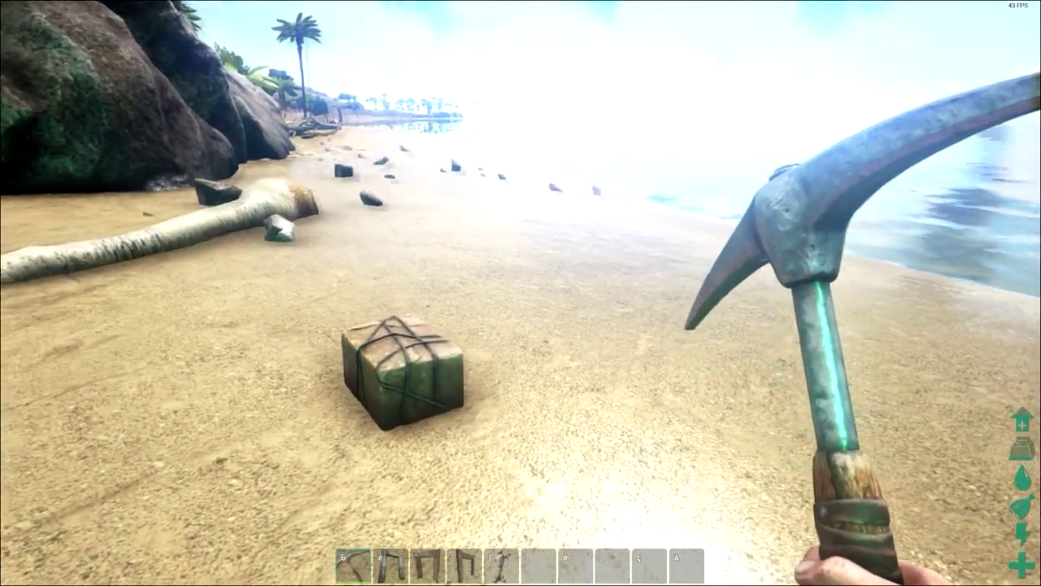
Place the training mannequin plus the stone, wooden and metal Dino-Portail gates on the beach
key(5)
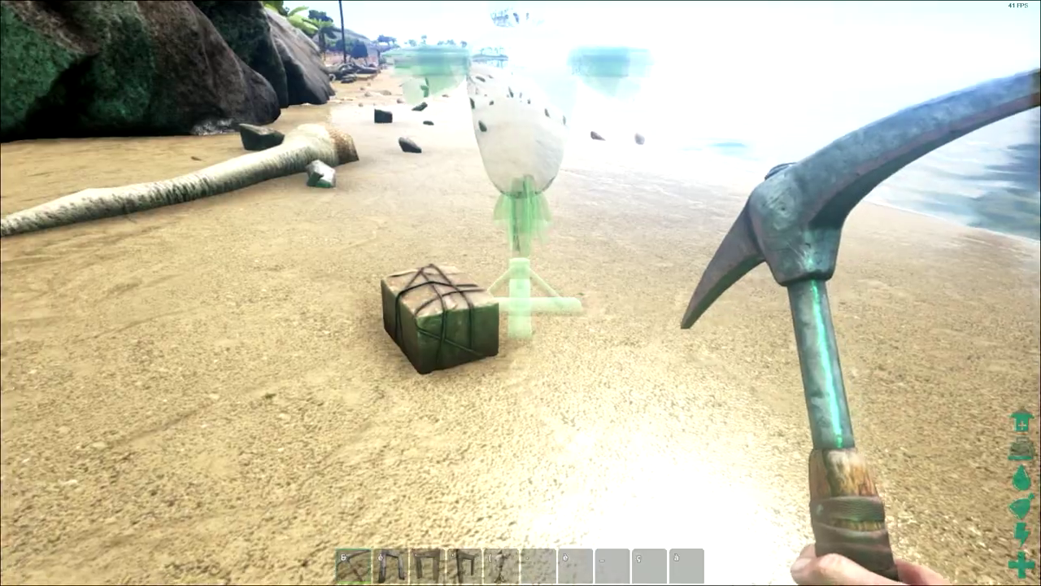
click(521, 293)
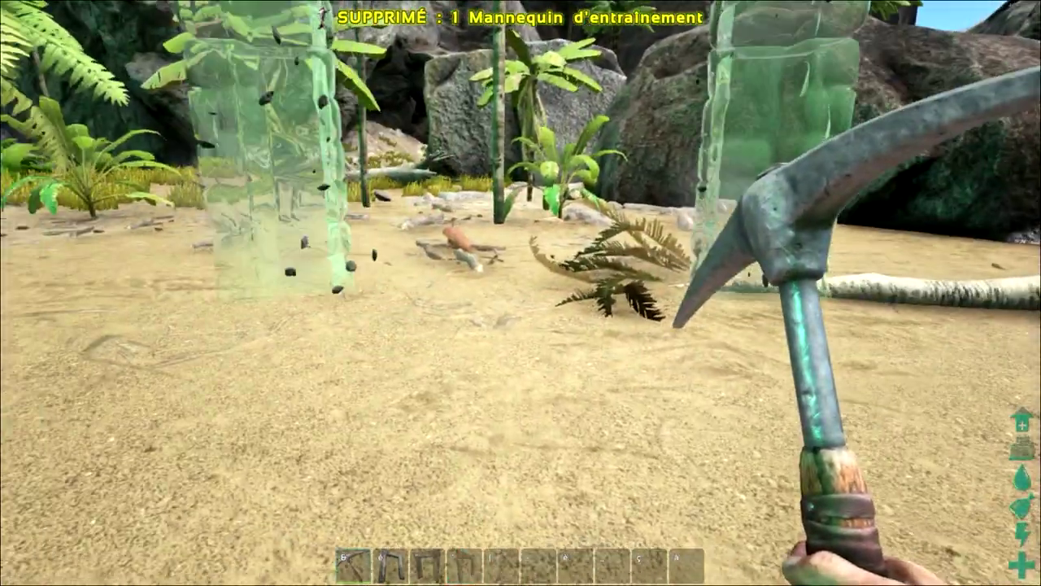
click(521, 293)
key(3)
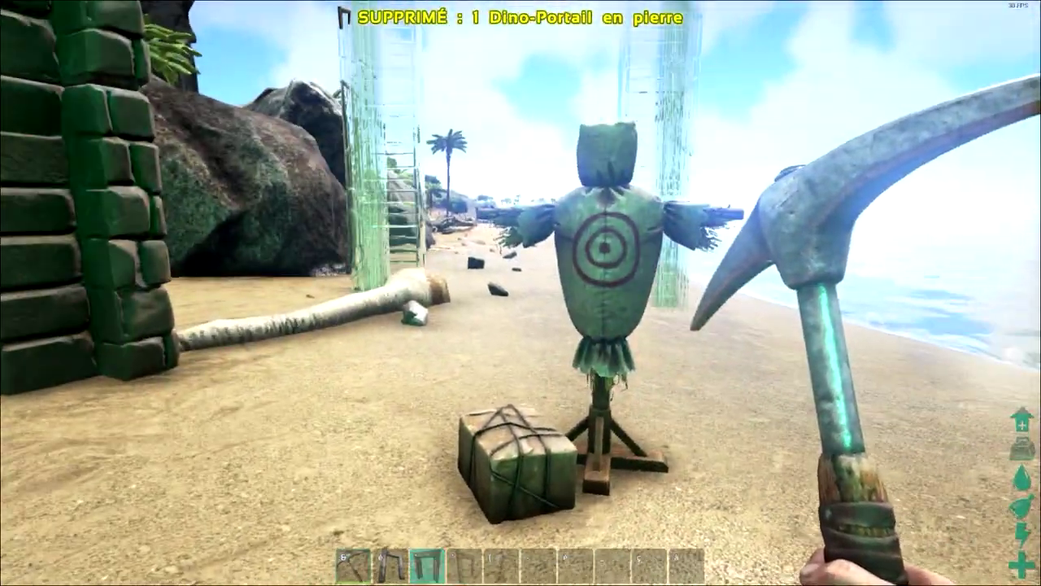
click(521, 293)
key(2)
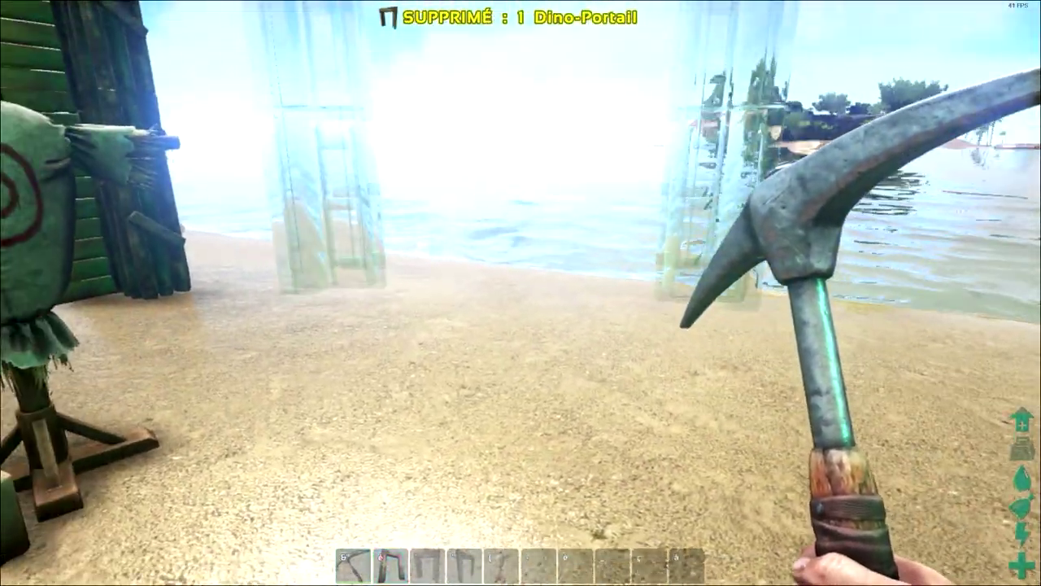
click(520, 293)
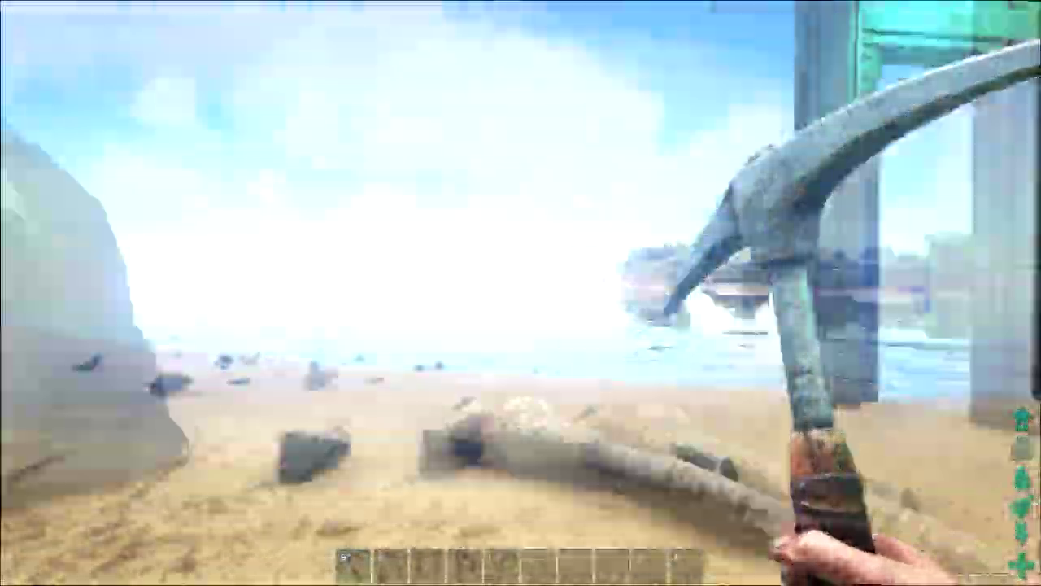
Strike the mossy rock repeatedly with the admin pickaxe
click(521, 293)
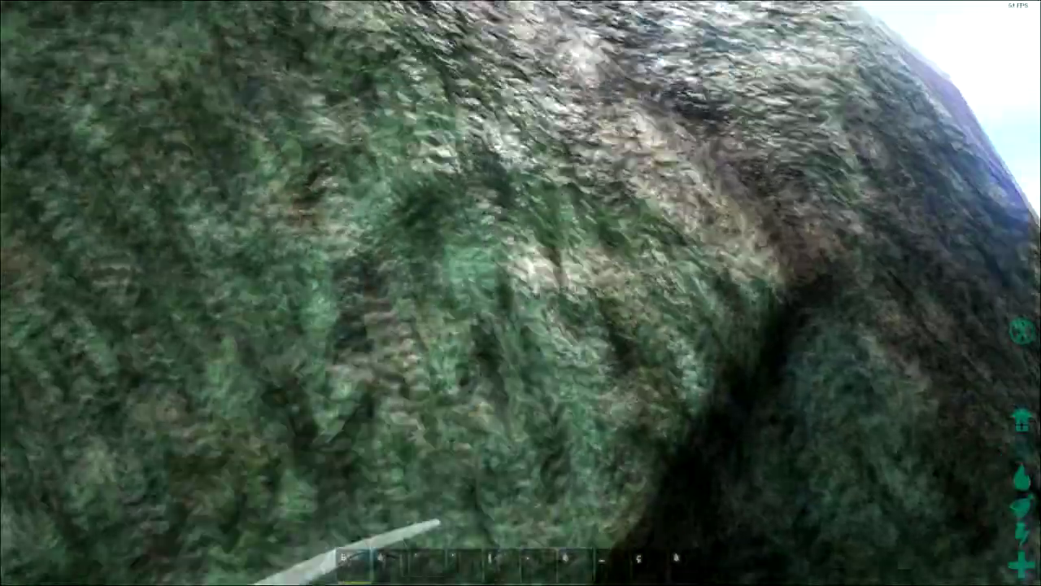
click(521, 293)
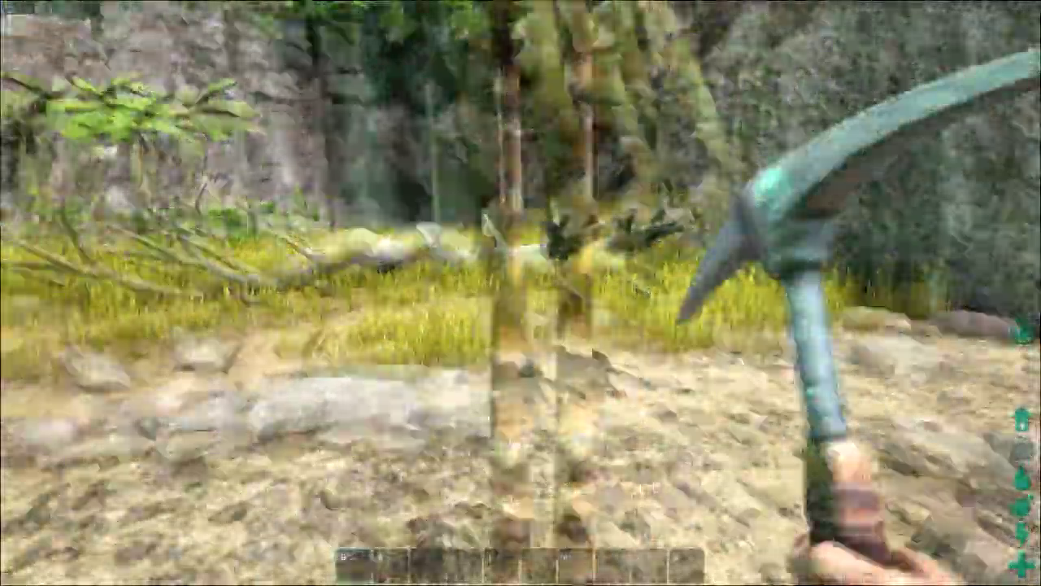
click(521, 293)
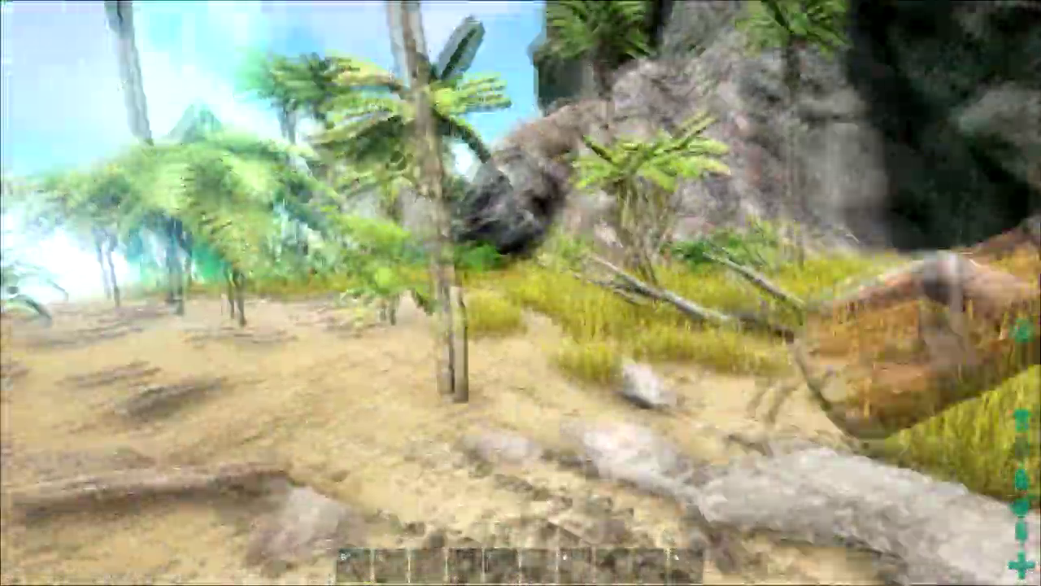
click(521, 293)
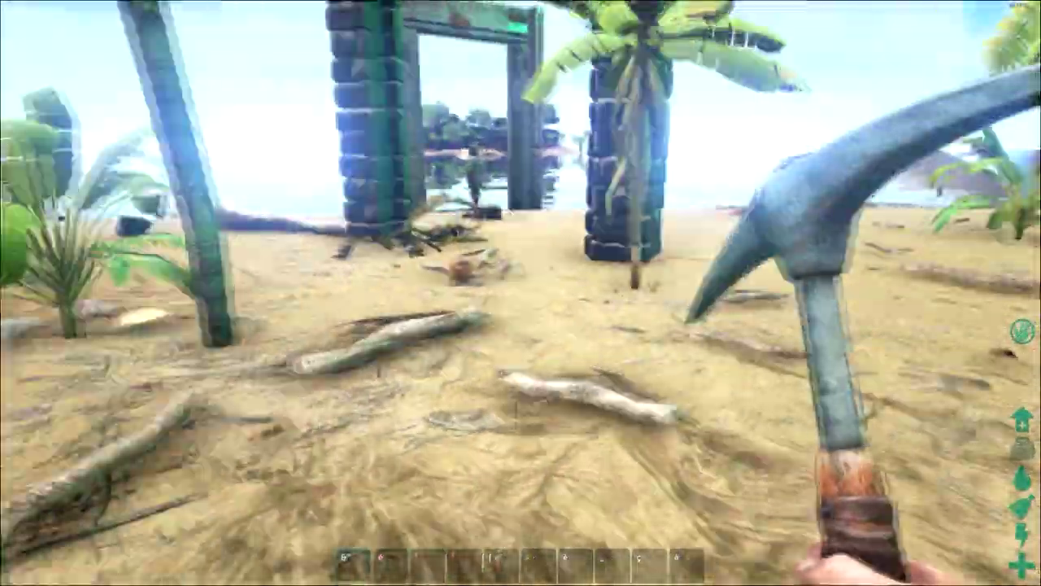
click(520, 293)
click(520, 293)
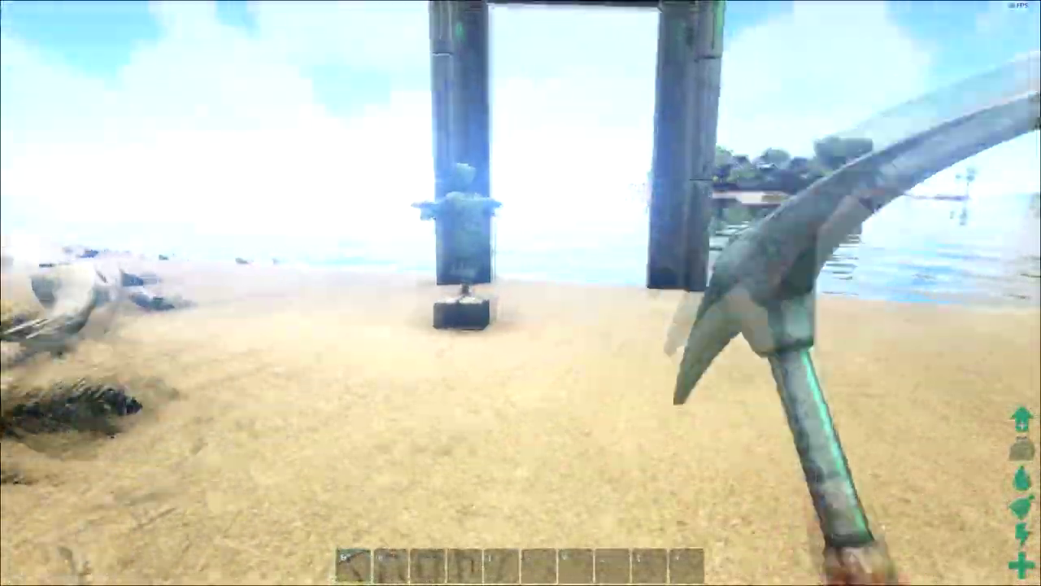
Walk up to the metal doorframe and training dummy to test the pickaxe on them
key(w)
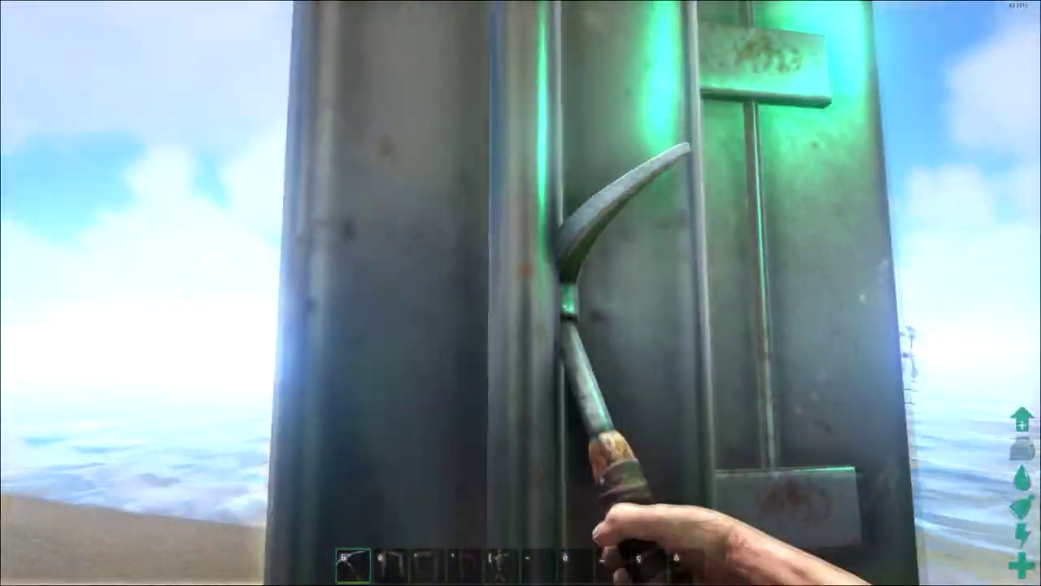
key(s)
key(s)
key(w)
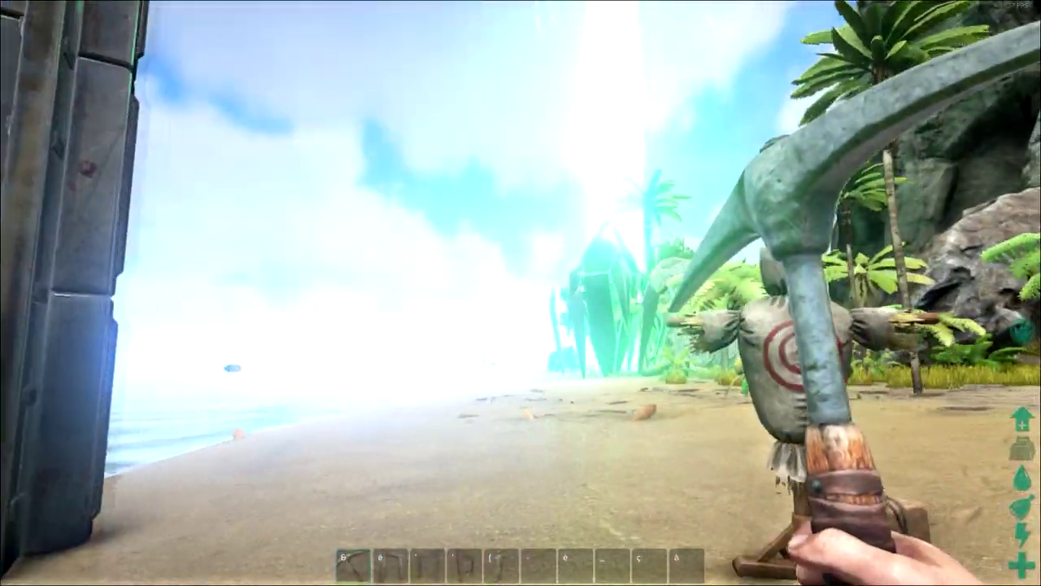
key(w)
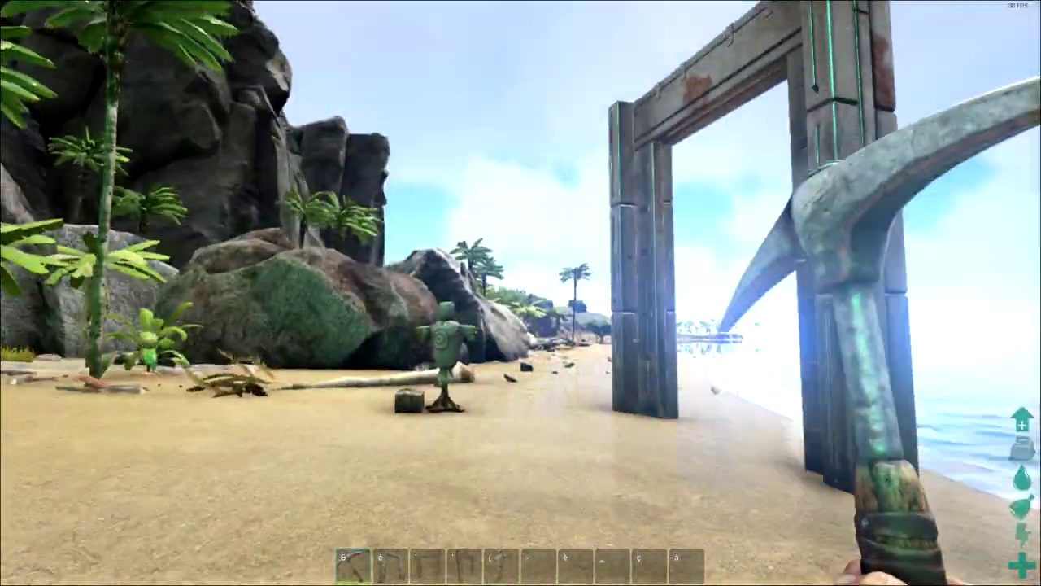
key(w)
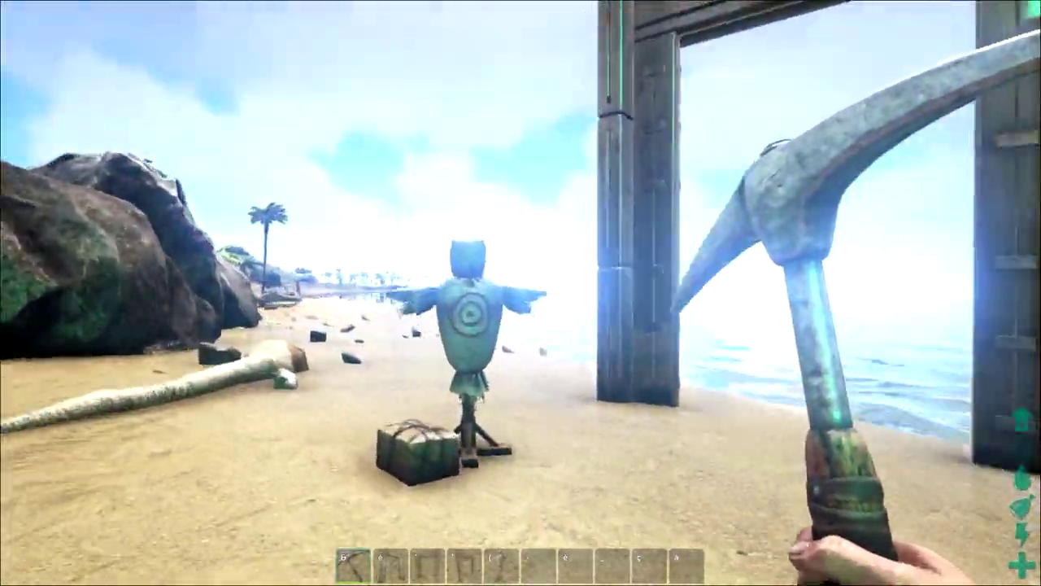
key(w)
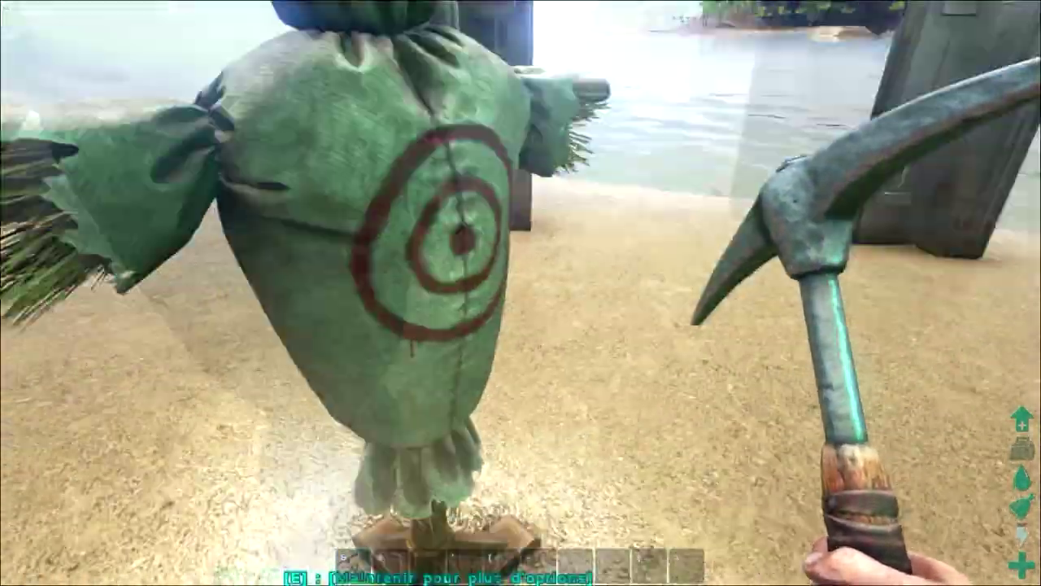
key(w)
key(w)
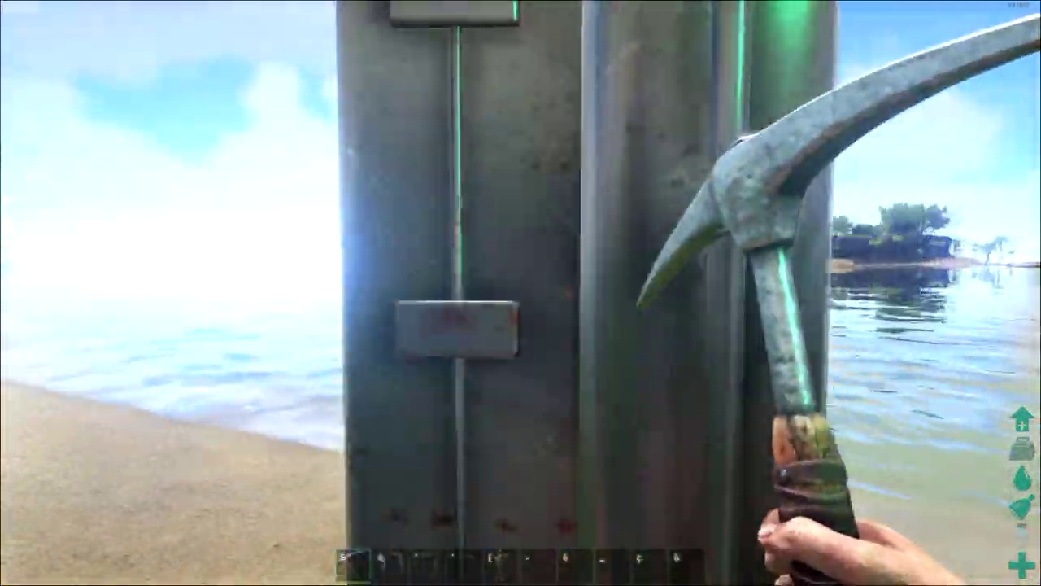
key(s)
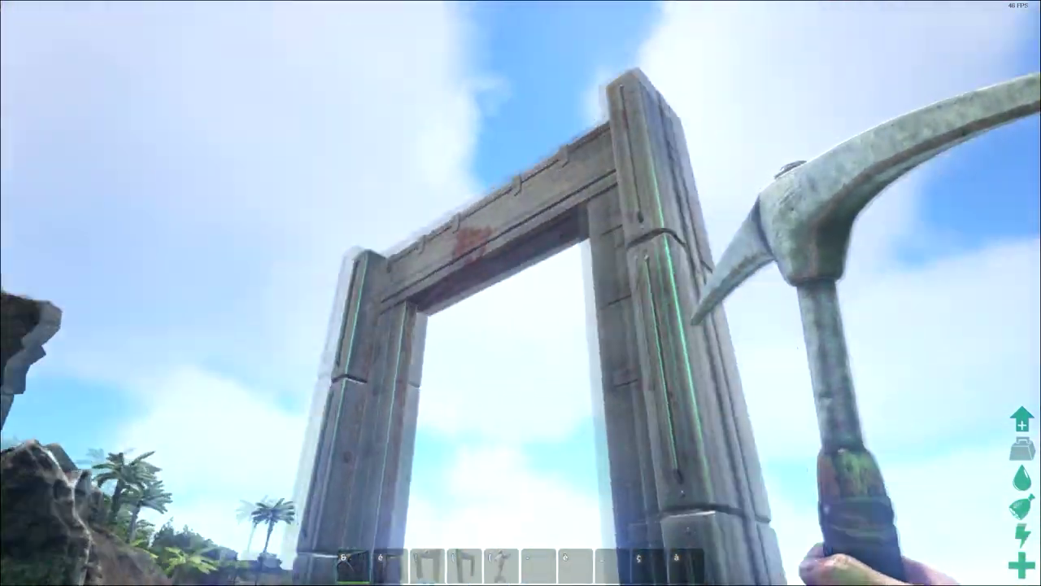
key(w)
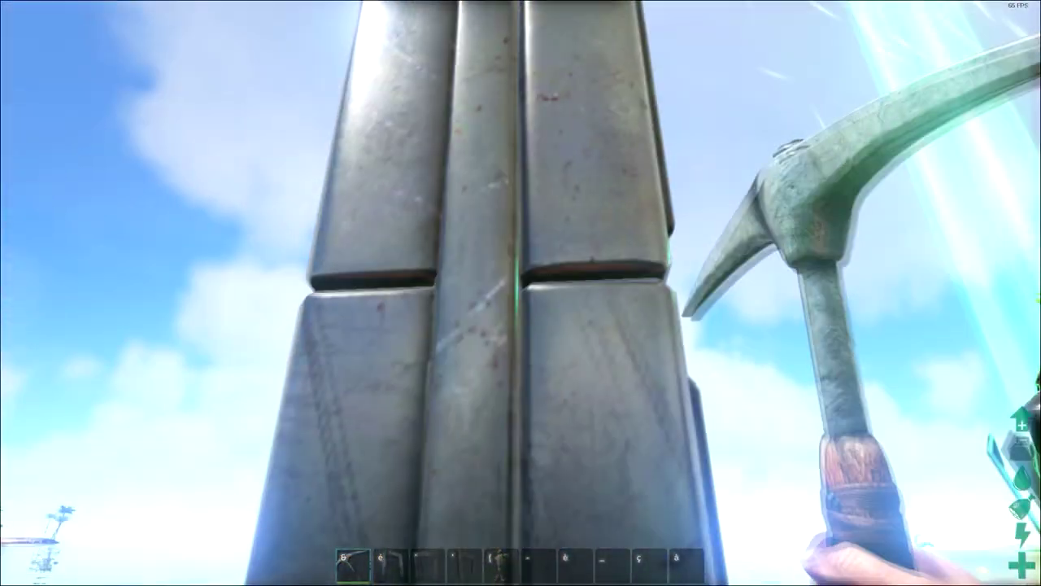
key(s)
Put the pickaxe away, move toward the training dummy, then Alt+Tab out of the game
key(1)
key(1)
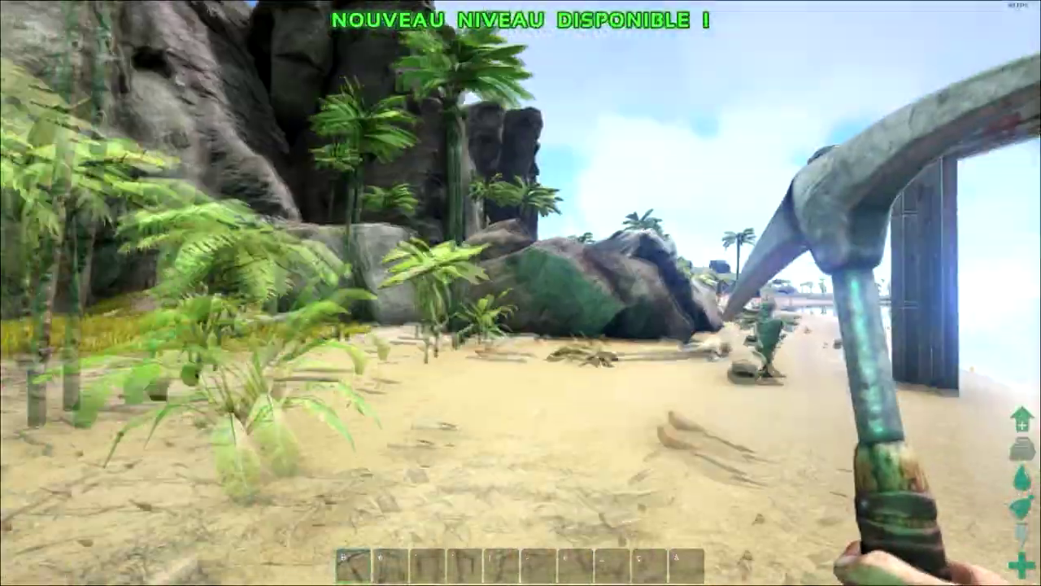
key(w)
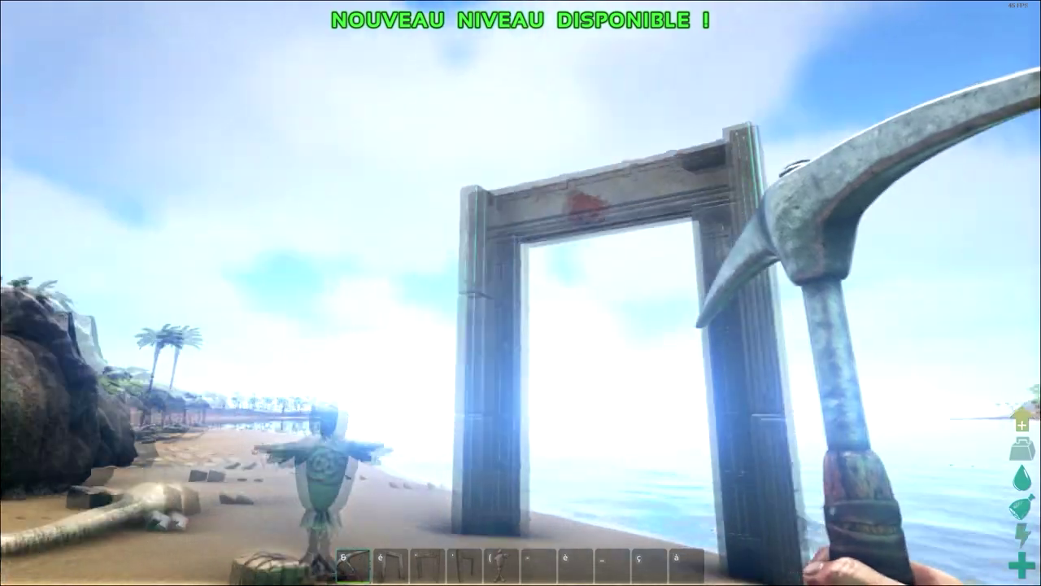
key(a)
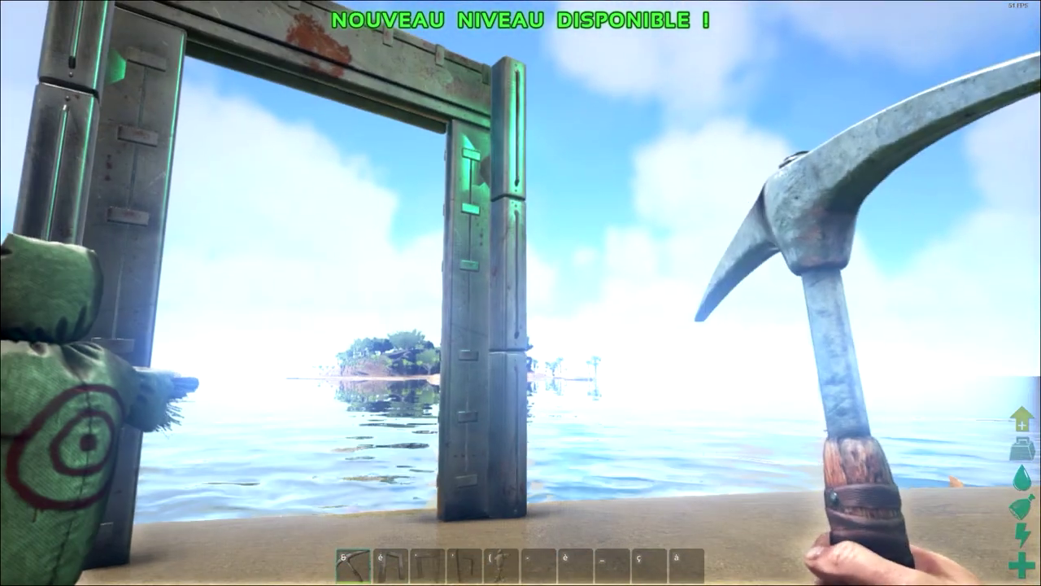
key(alt+Tab)
key(alt+Tab)
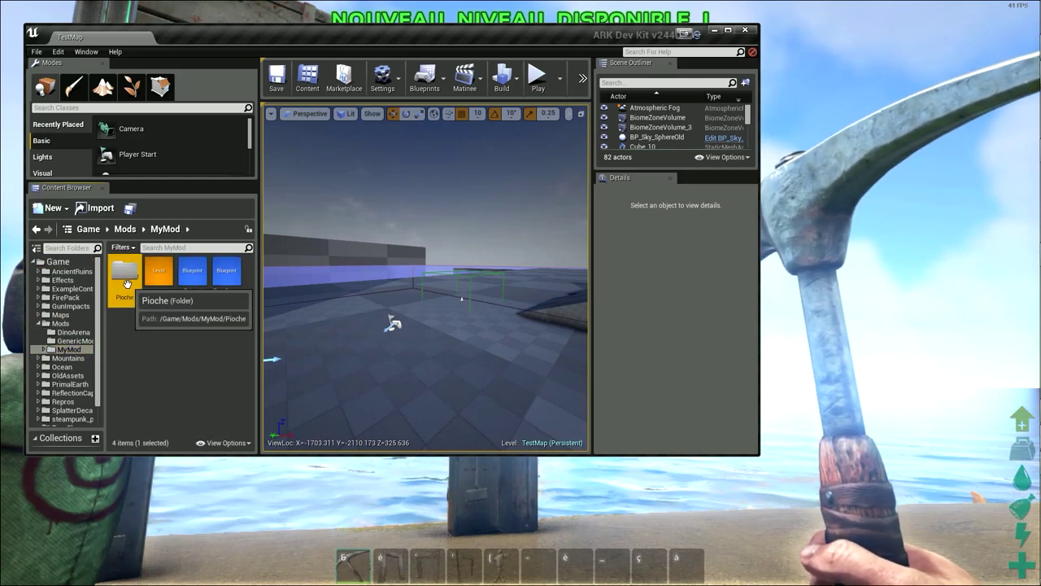
Look in the Pioche folder, then search Game content for 'explosion' and drag DmgType_Explosion into the level
double_click(126, 283)
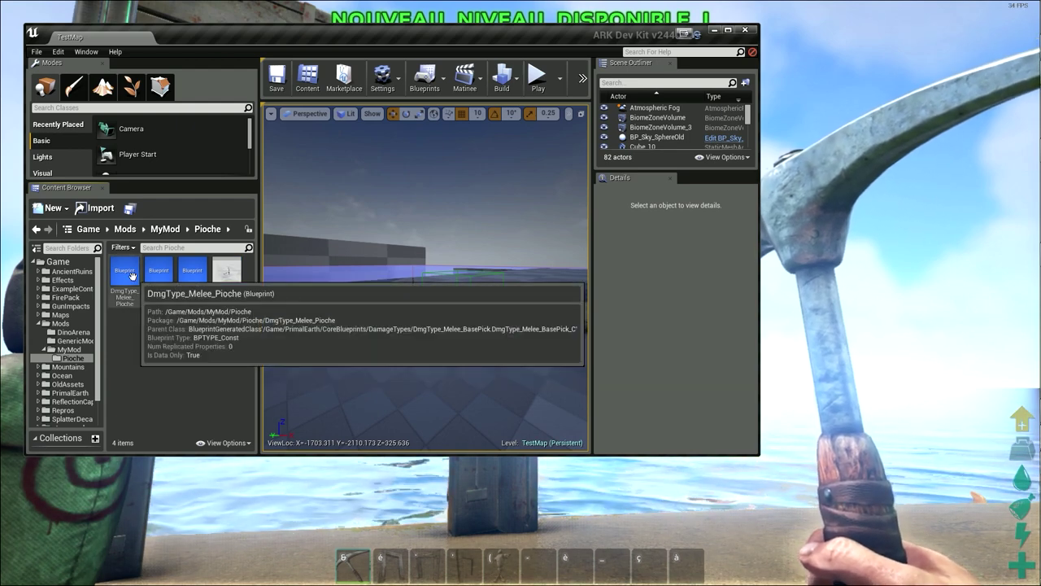
click(79, 232)
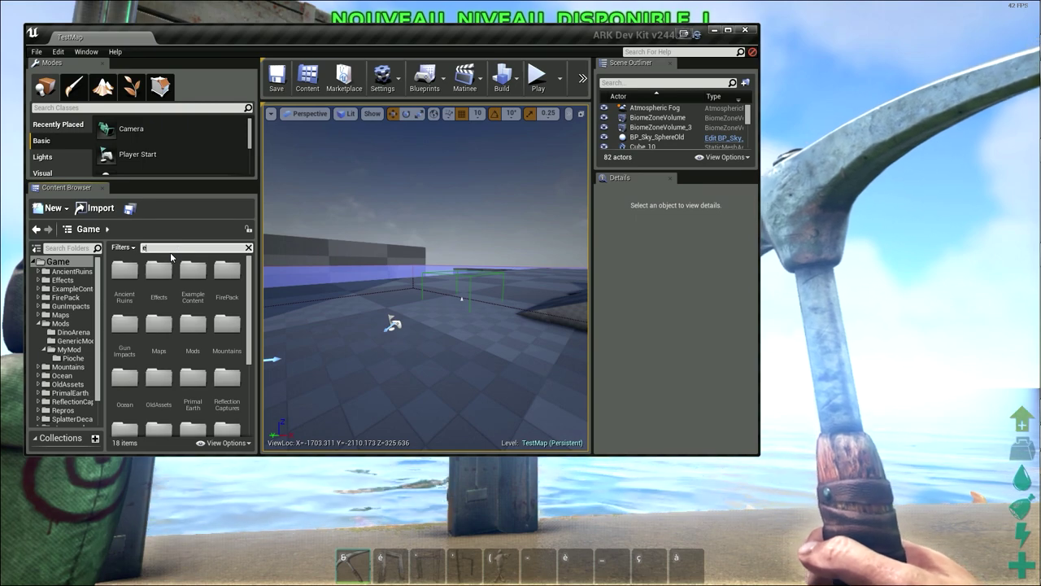
text(xplosion)
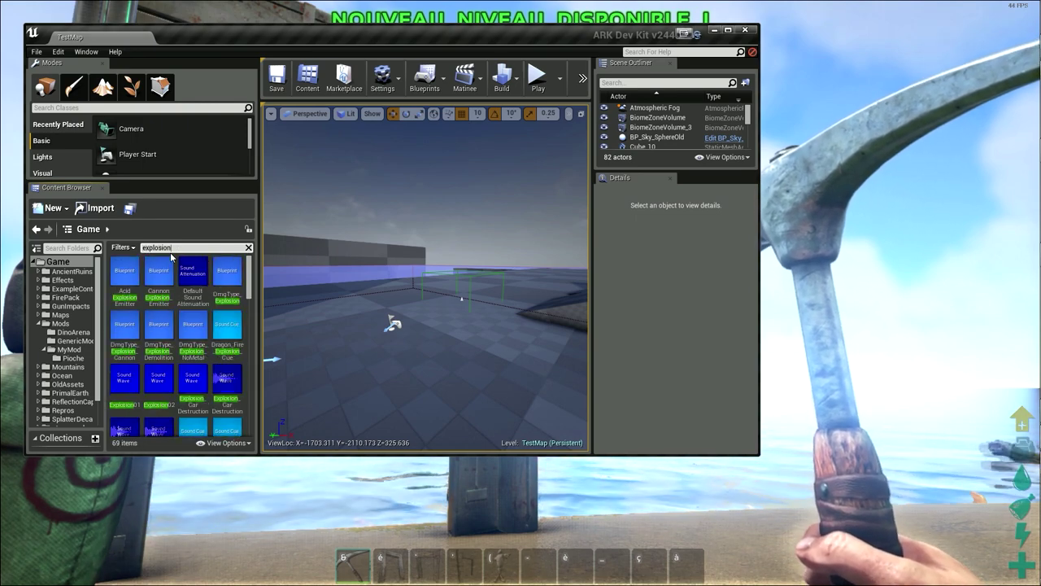
click(231, 273)
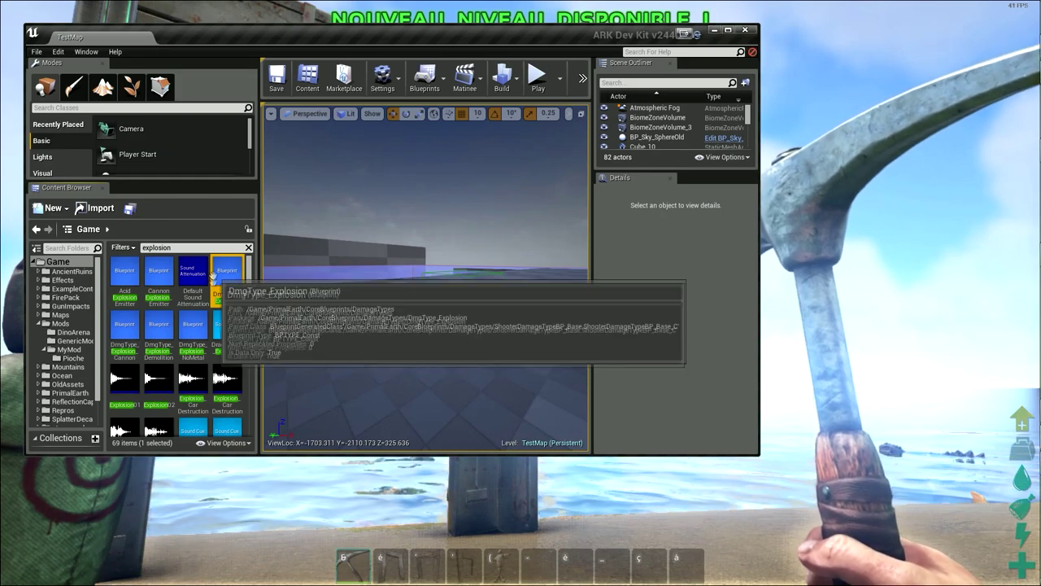
drag(224, 272, 432, 331)
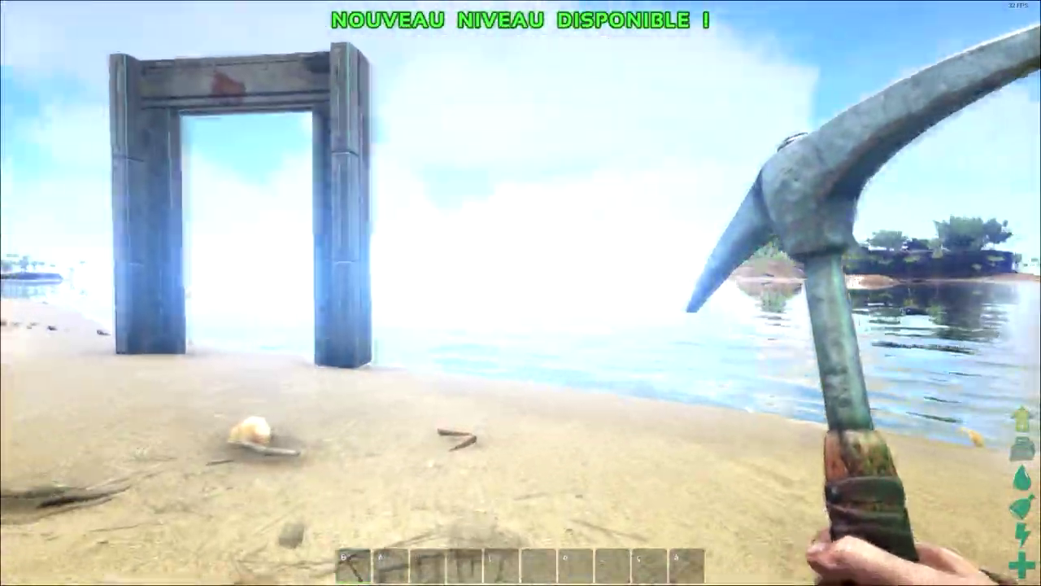
Re-equip Pioche de l'Admin and swing it once at the Dino-Portail doorframe
key(1)
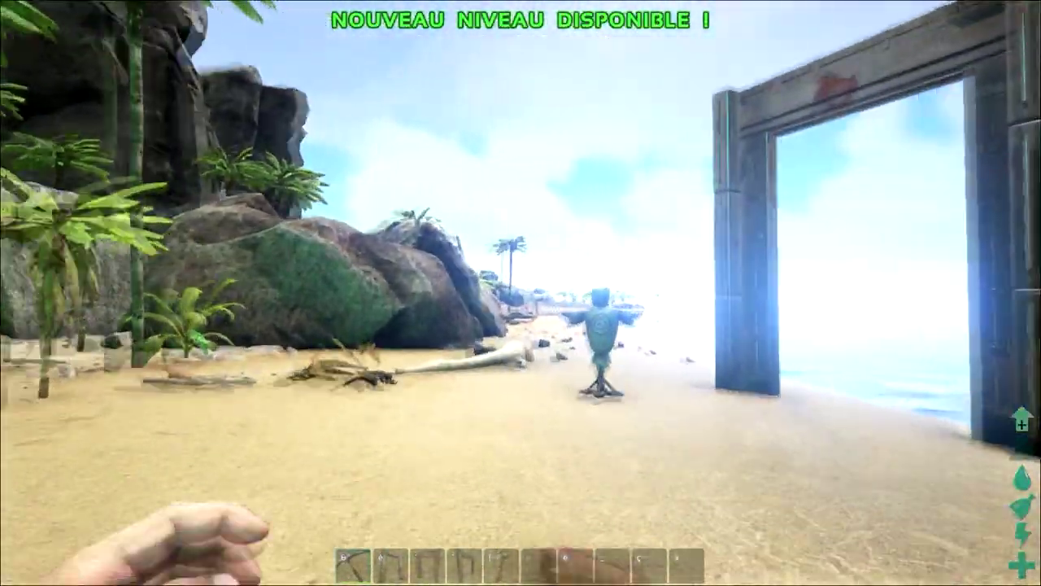
key(1)
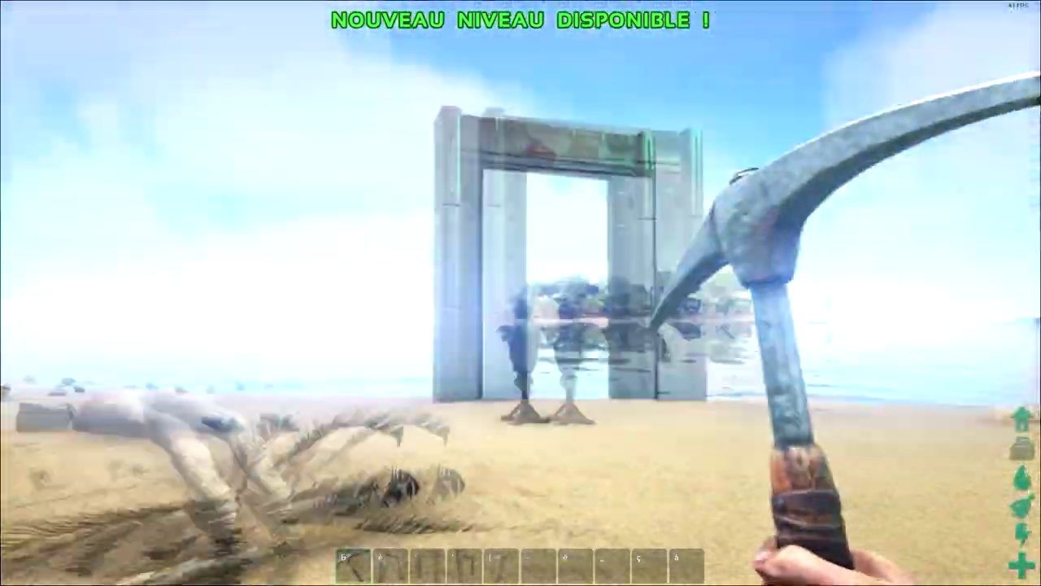
click(521, 292)
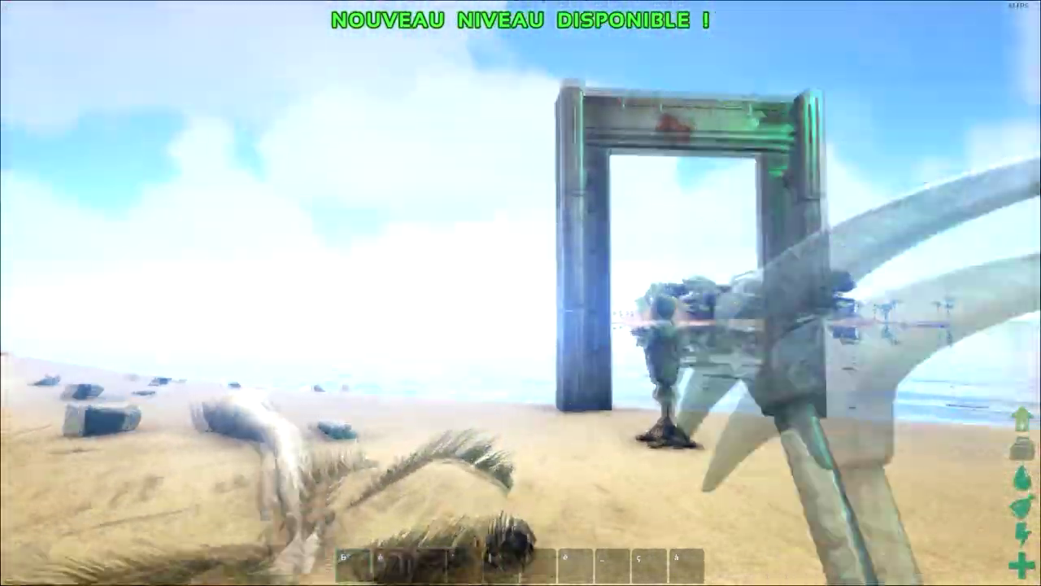